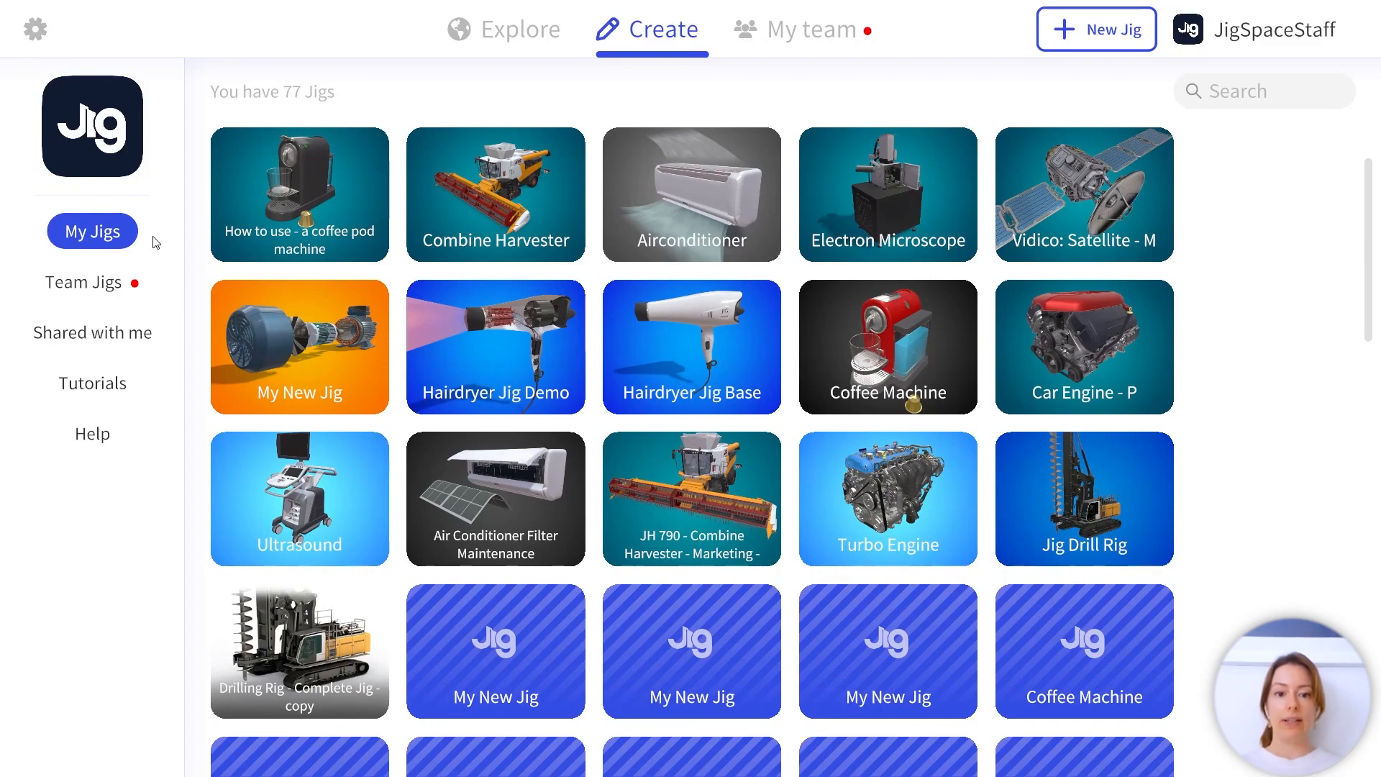
Create a new Jig from your own CAD files by importing JetEngine Sideways.obj from the Jet Engine folder.
{"action": "left_click", "coordinate": [1076, 44]}
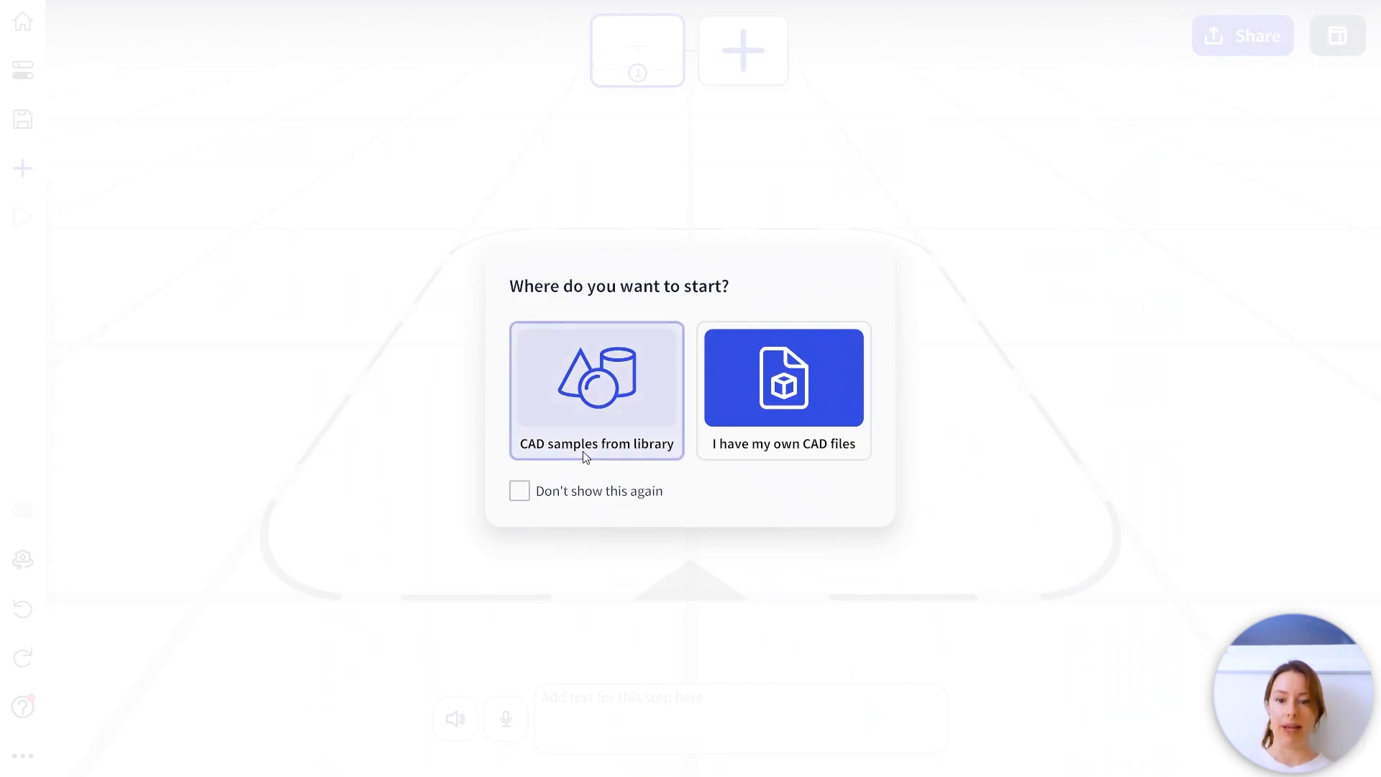
{"action": "left_click", "coordinate": [790, 461]}
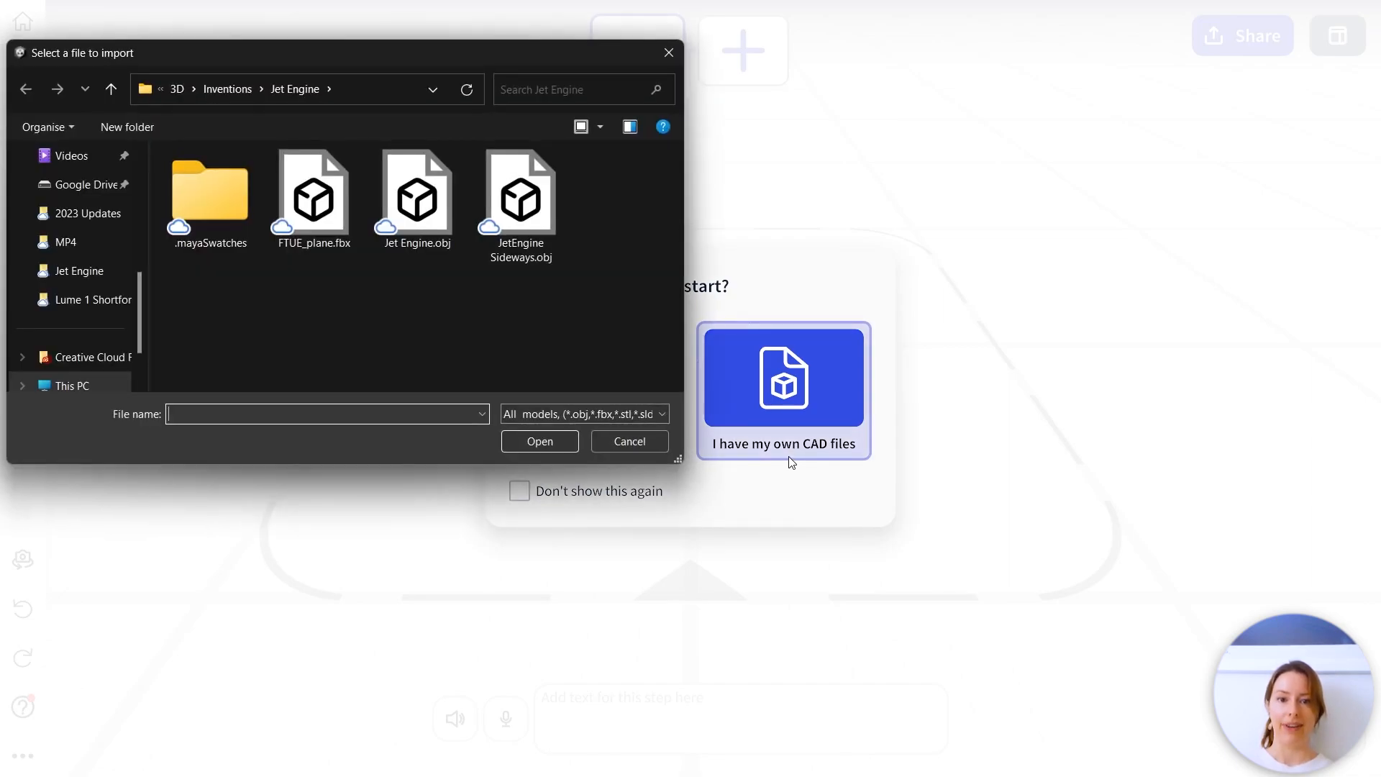
{"action": "left_click", "coordinate": [521, 198]}
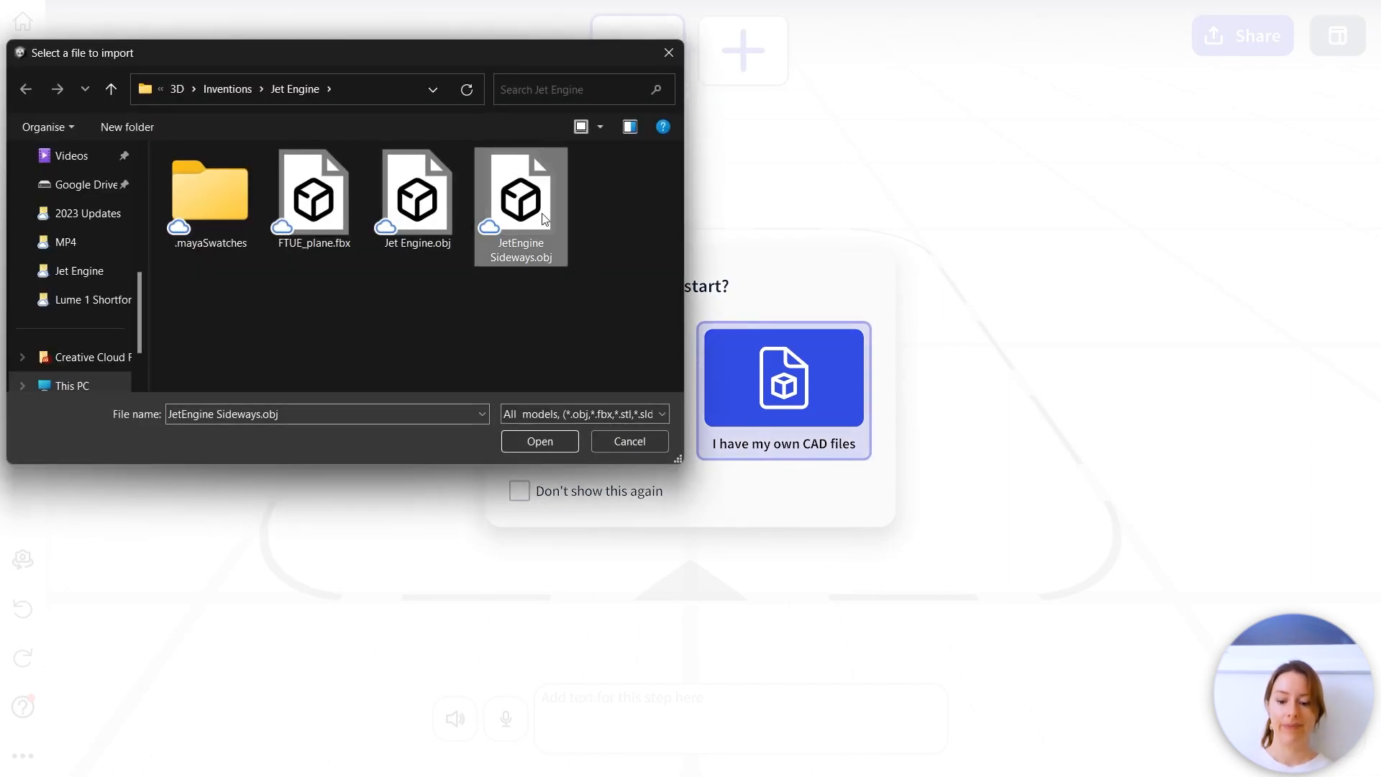
{"action": "left_click", "coordinate": [559, 438]}
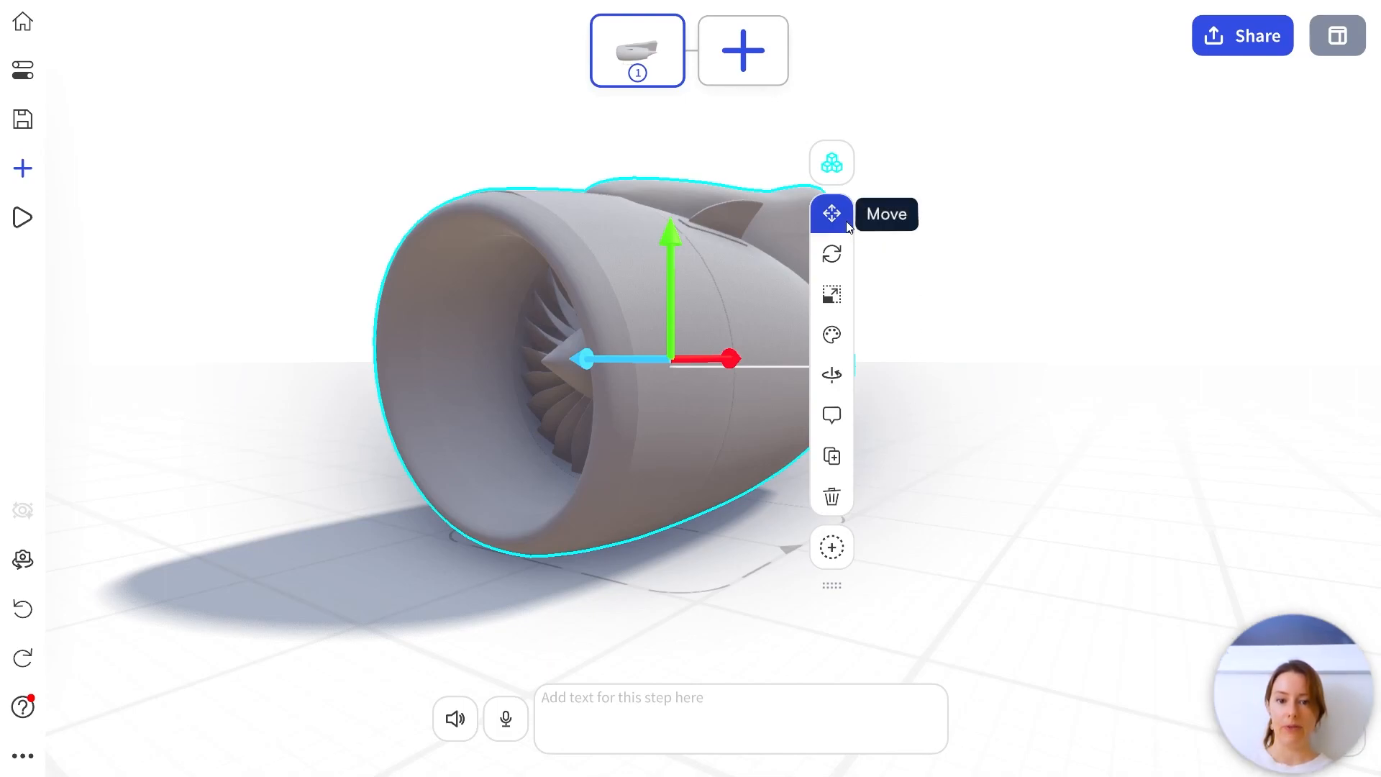
Try moving the jet engine along its X axis with the Move tool, and undo the move.
{"action": "left_click_drag", "start_coordinate": [735, 406], "coordinate": [726, 439]}
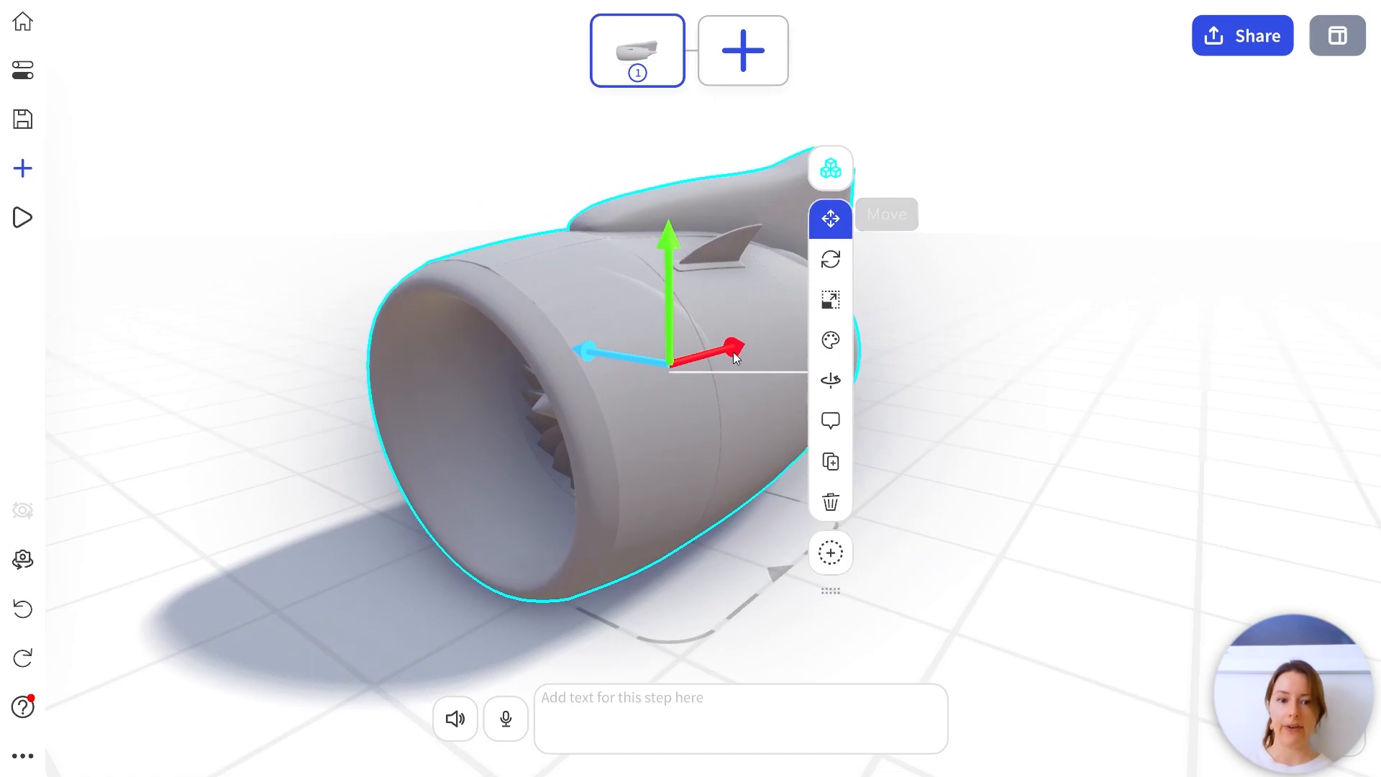
{"action": "left_click_drag", "start_coordinate": [733, 354], "coordinate": [647, 397]}
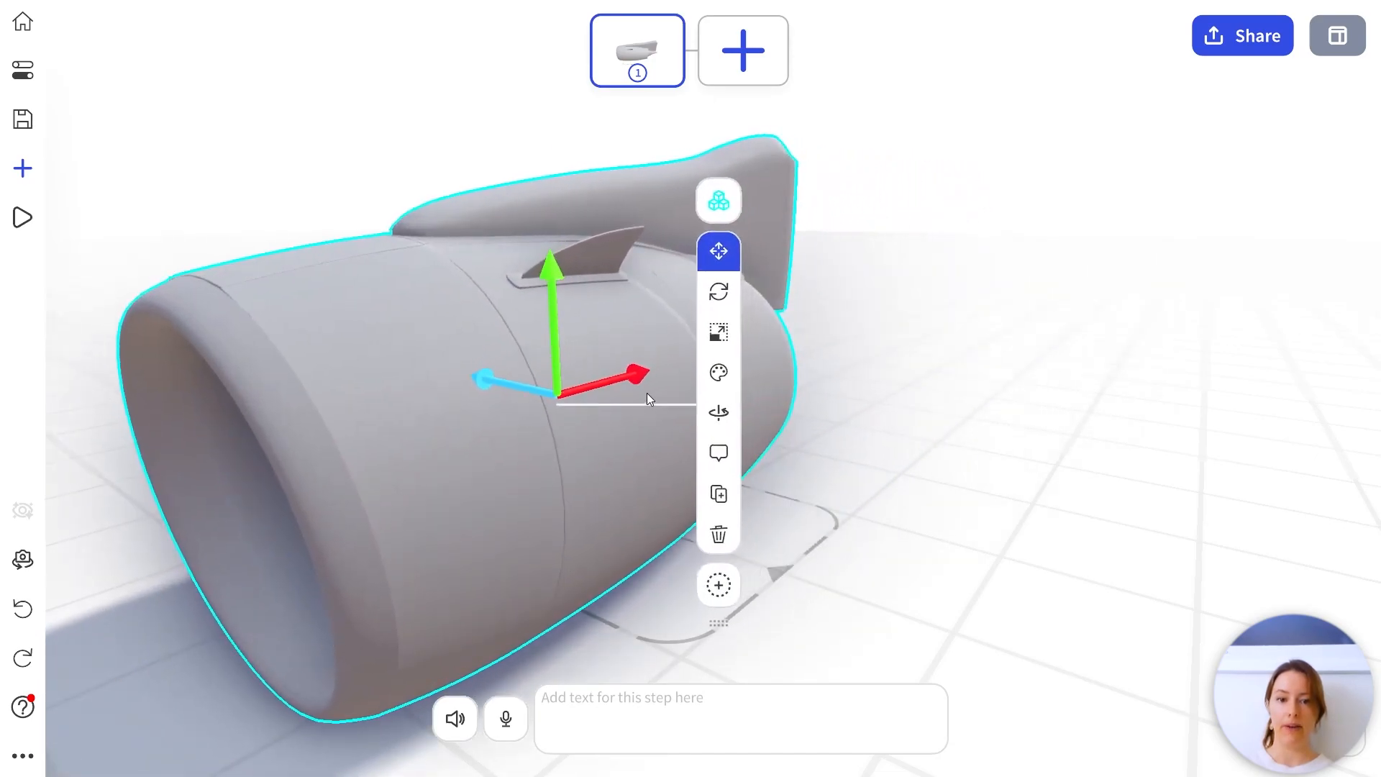
{"action": "key", "text": "ctrl+z"}
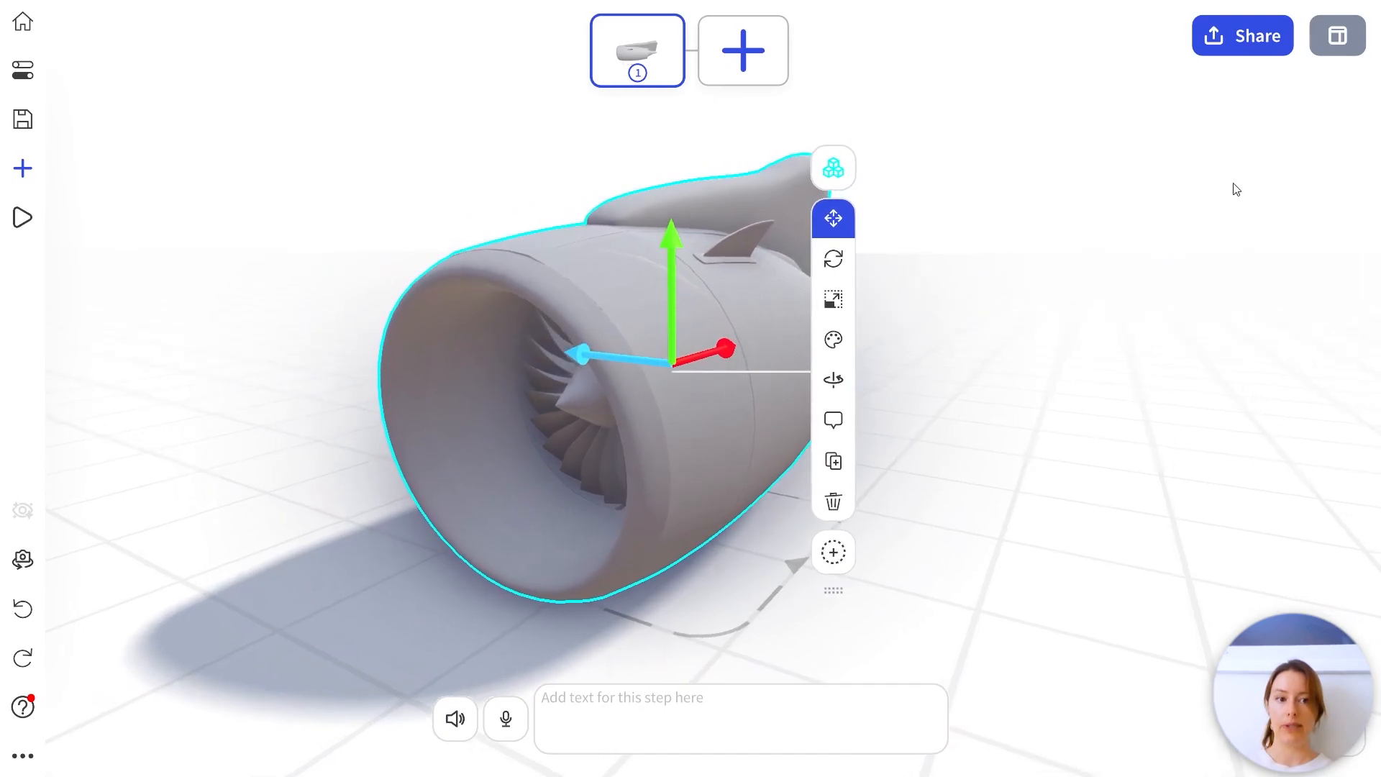
Show the object properties, shift the jet engine along X to about 0.229, and undo the shift.
{"action": "left_click", "coordinate": [1339, 45]}
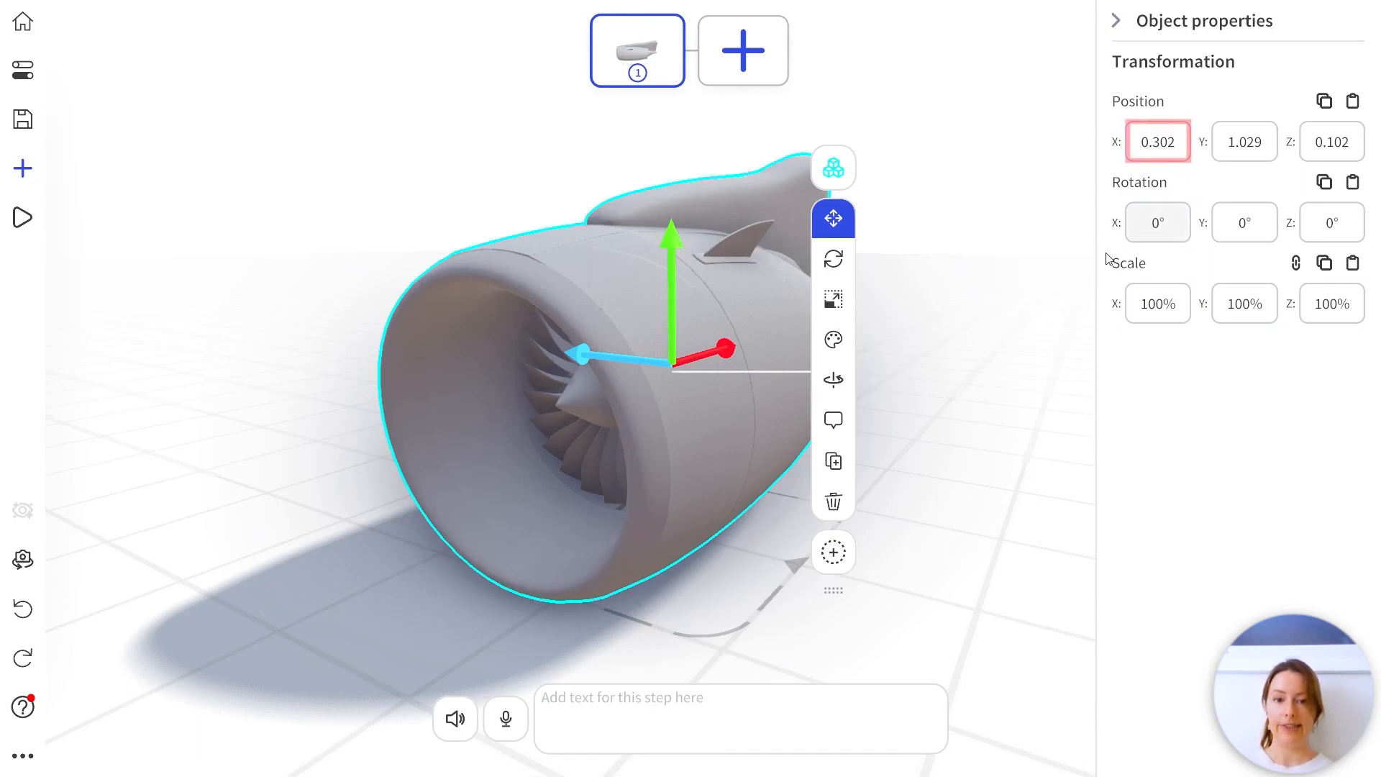
{"action": "left_click_drag", "start_coordinate": [724, 352], "coordinate": [659, 375]}
{"action": "key", "text": "ctrl+z"}
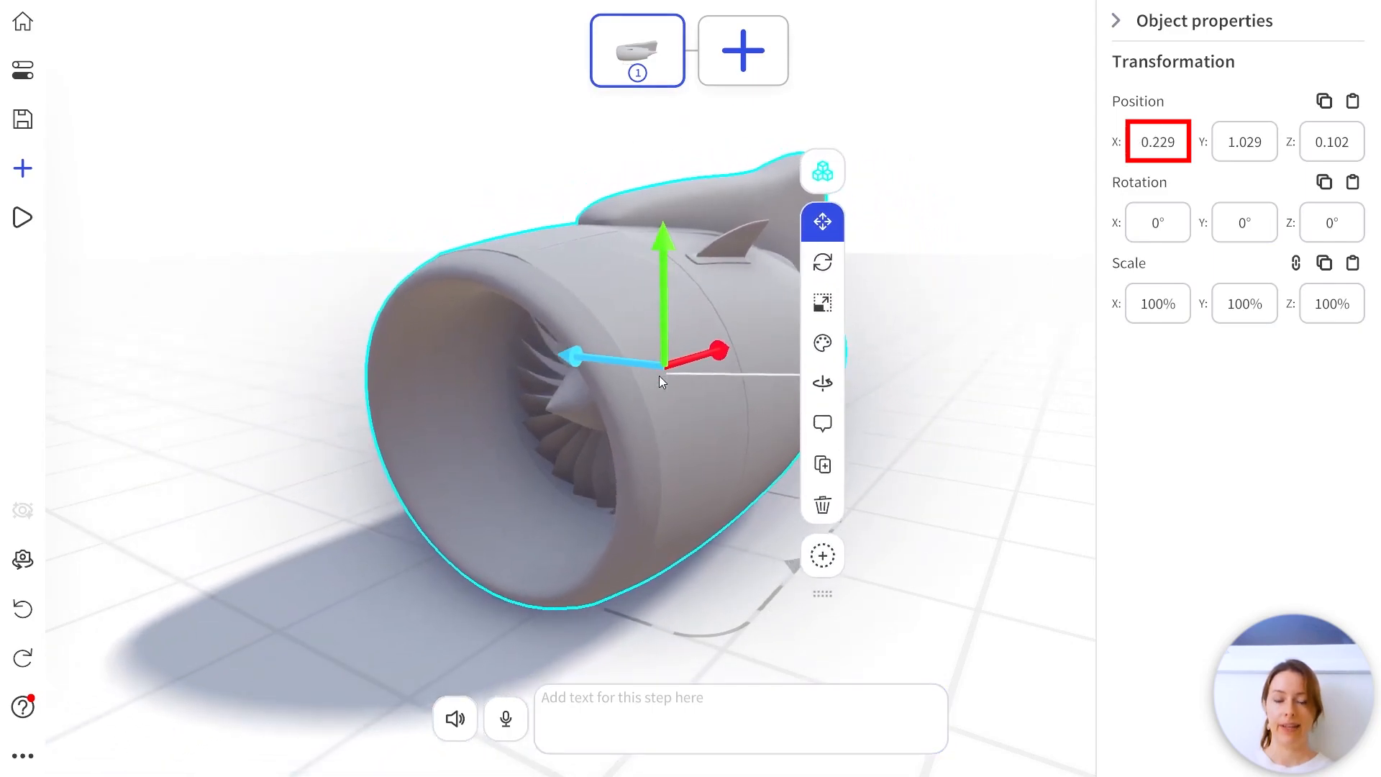
Rotate the jet engine freehand about the Z axis to about 335.63°, and undo the rotation.
{"action": "left_click", "coordinate": [822, 263]}
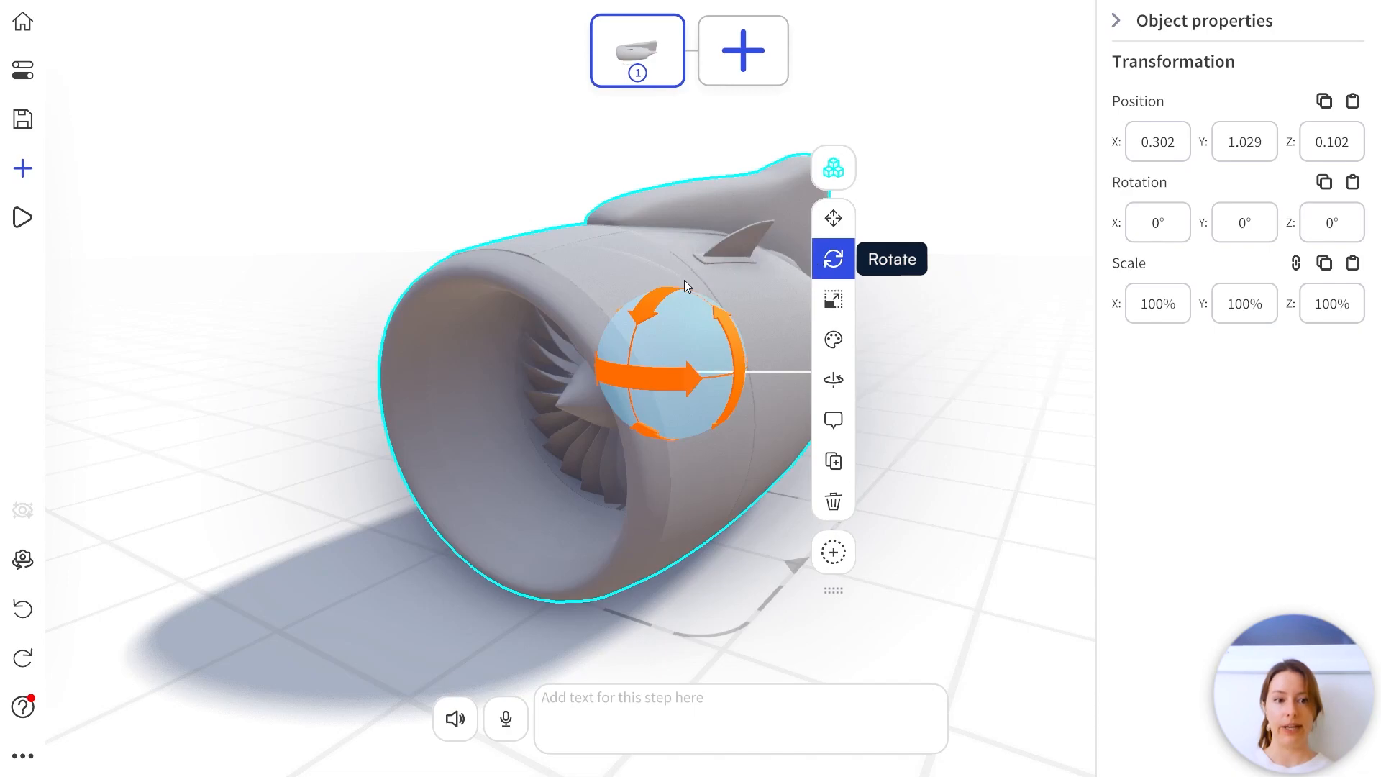
{"action": "left_click_drag", "start_coordinate": [654, 291], "coordinate": [692, 247]}
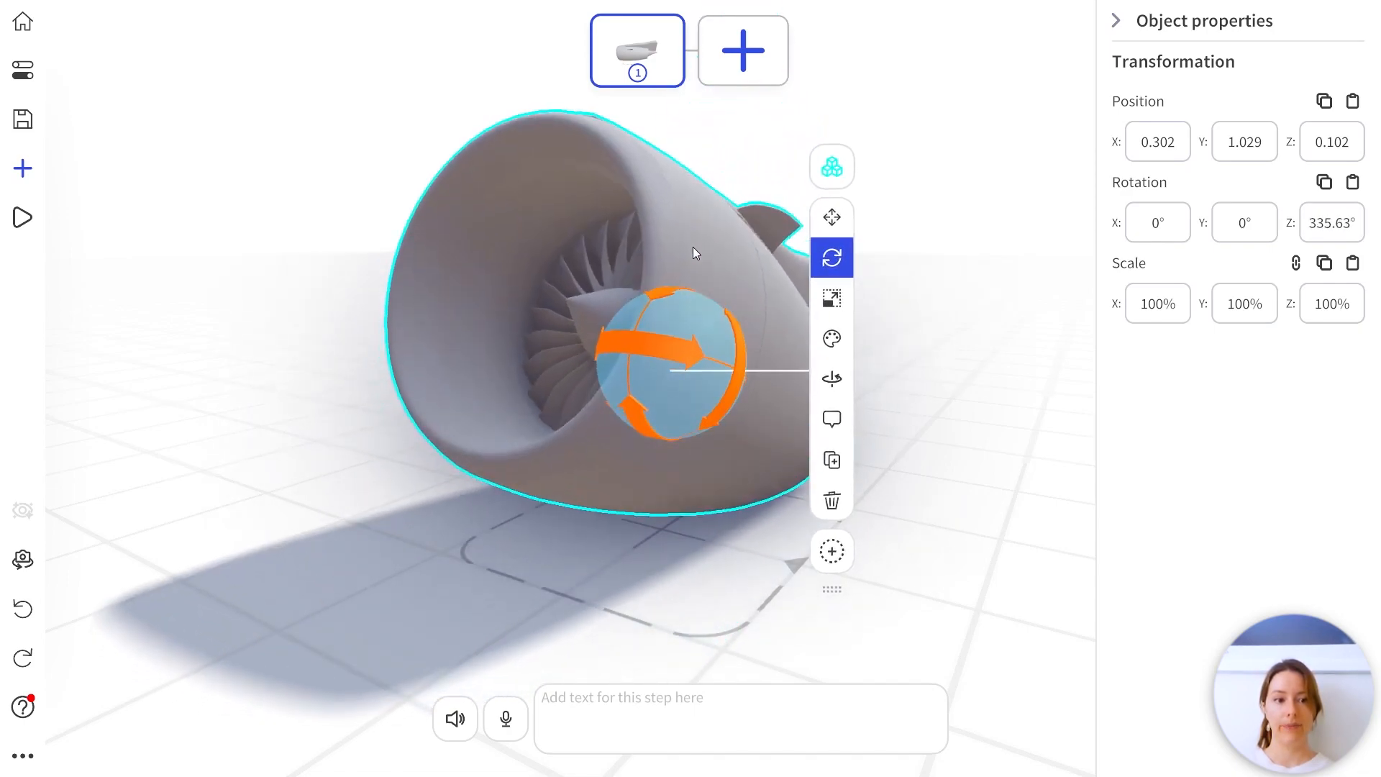
{"action": "key", "text": "ctrl+z"}
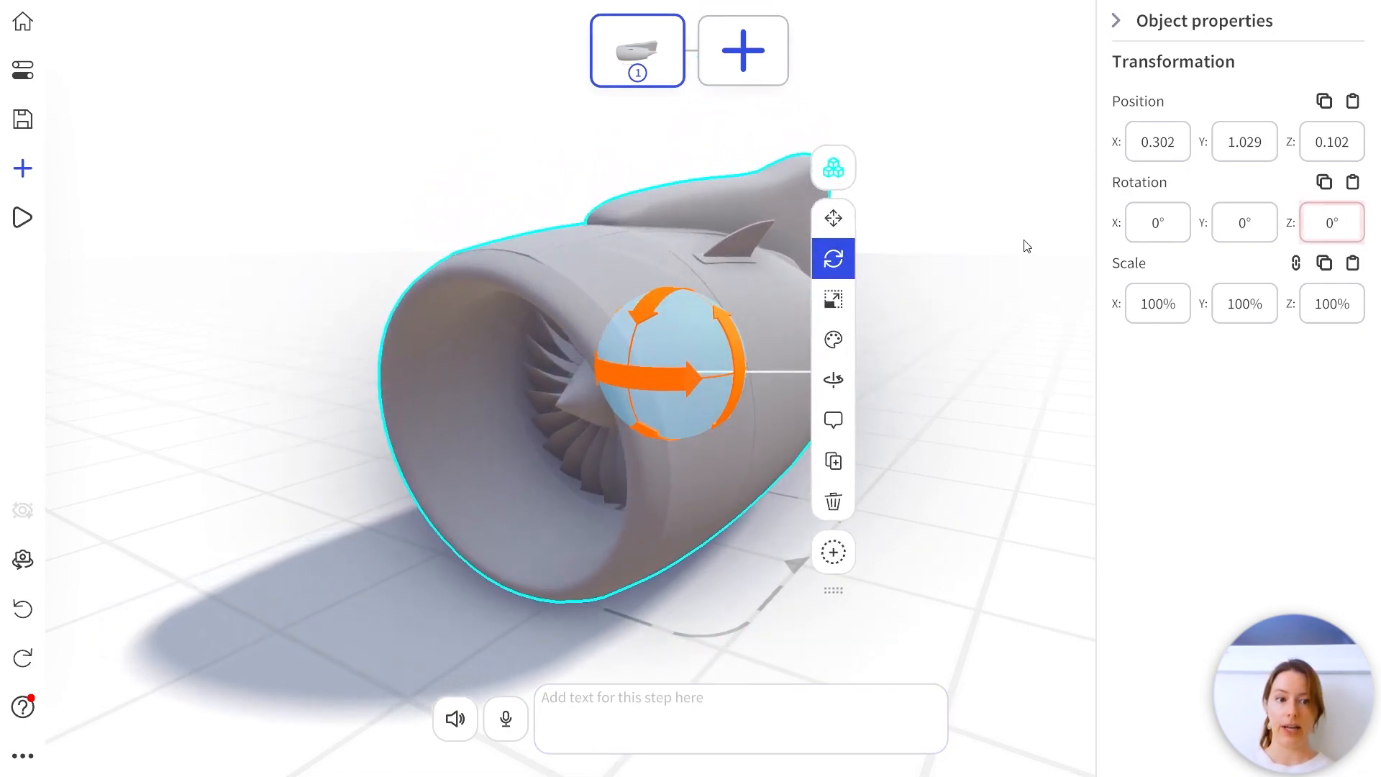
Set the jet engine's Z rotation to exactly 90°, and undo that change.
{"action": "double_click", "coordinate": [1334, 225]}
{"action": "type", "text": "90"}
{"action": "key", "text": "Return"}
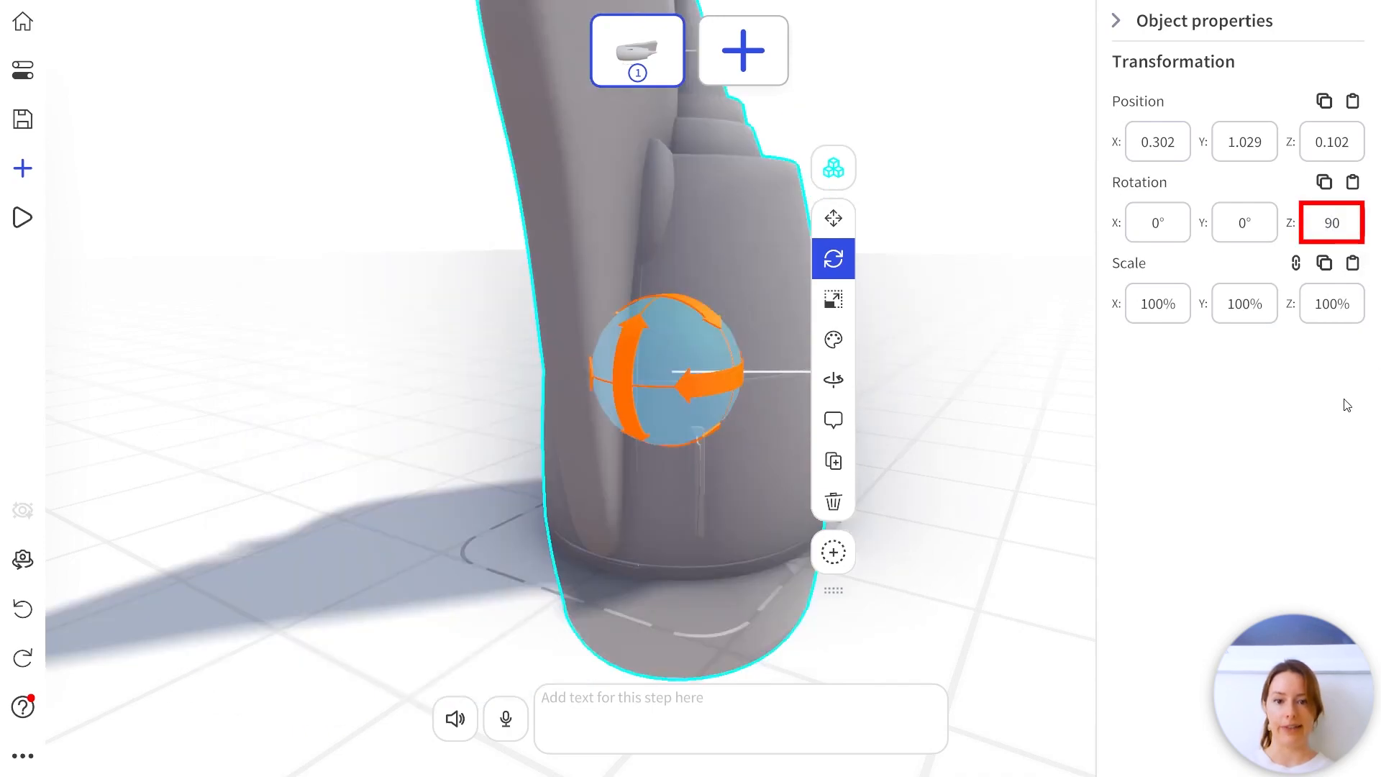
{"action": "key", "text": "ctrl+z"}
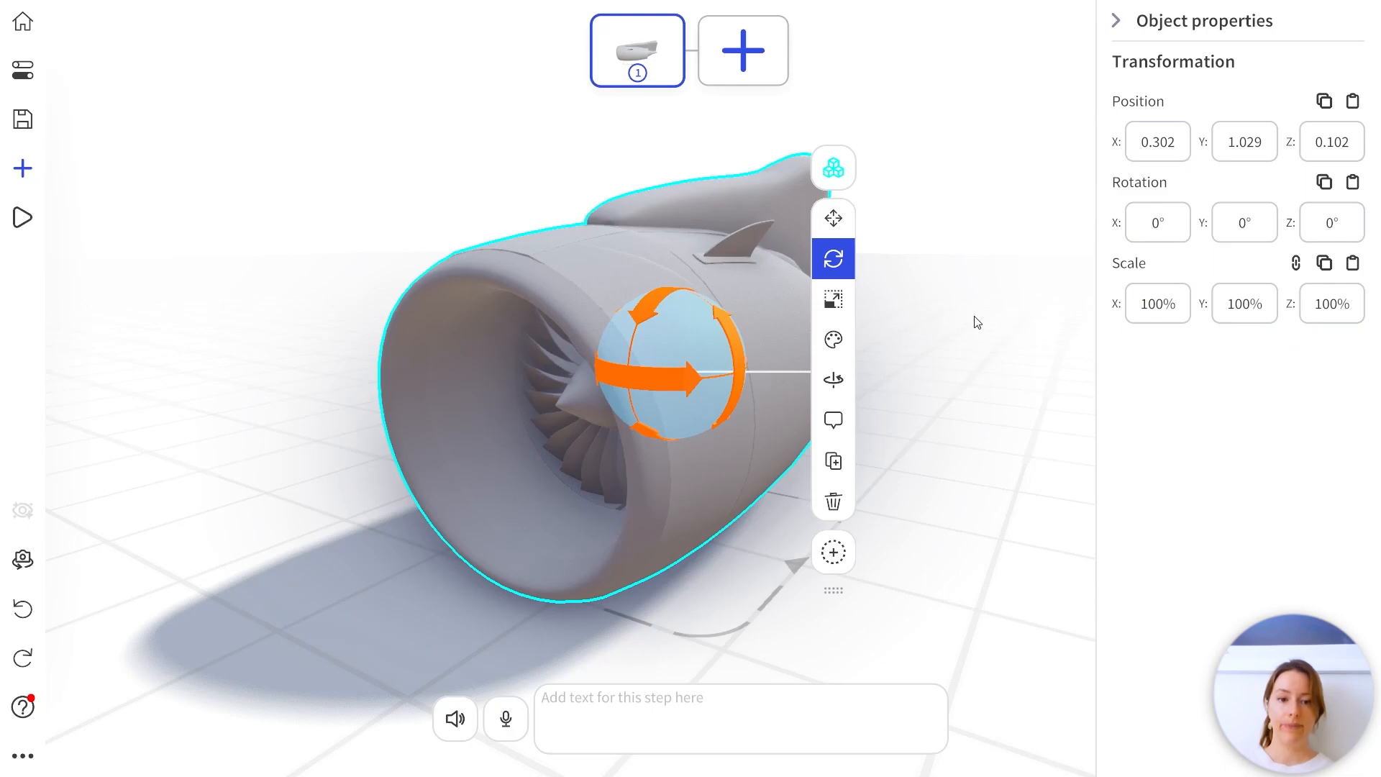
Try scaling the jet engine freehand, undo the scaling, and hide the object properties.
{"action": "left_click", "coordinate": [834, 300]}
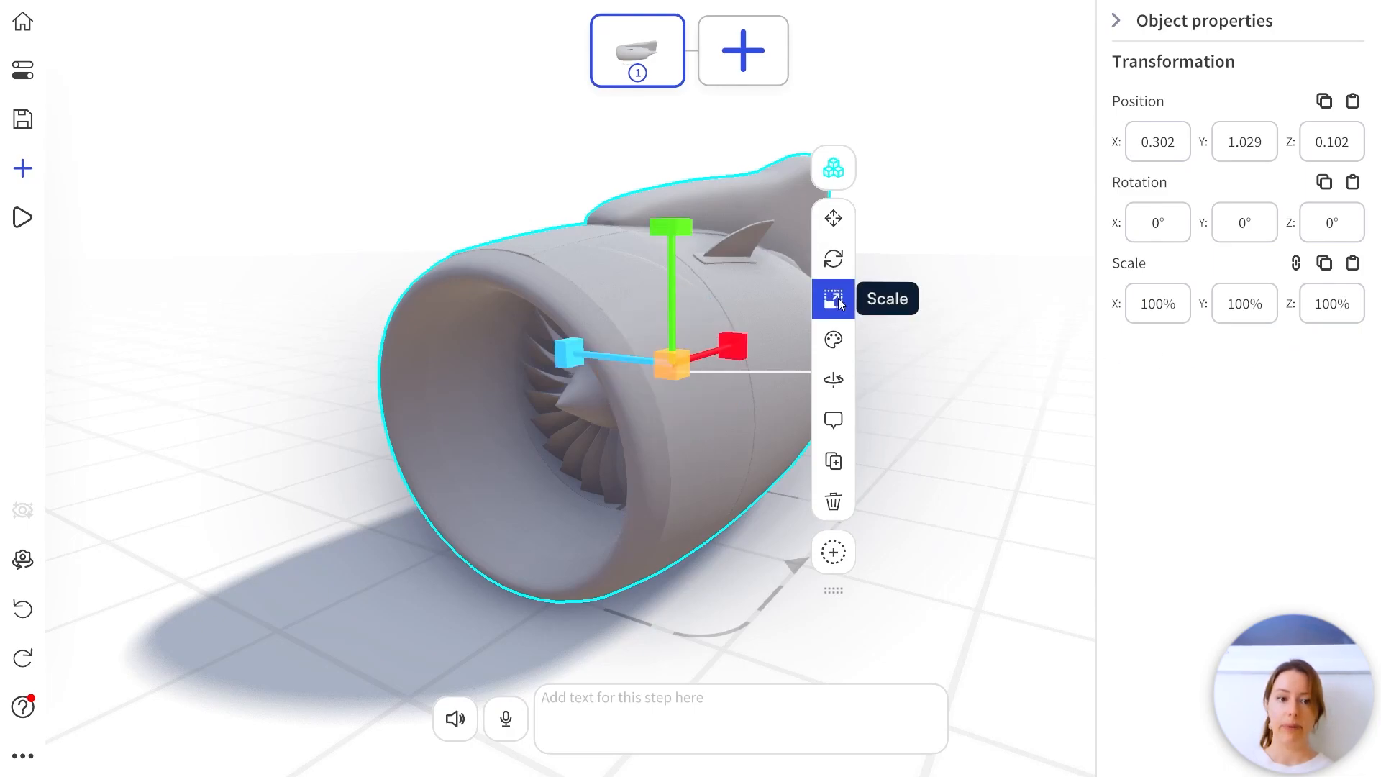
{"action": "left_click_drag", "start_coordinate": [672, 364], "coordinate": [584, 356]}
{"action": "key", "text": "ctrl+z"}
{"action": "key", "text": "ctrl+z"}
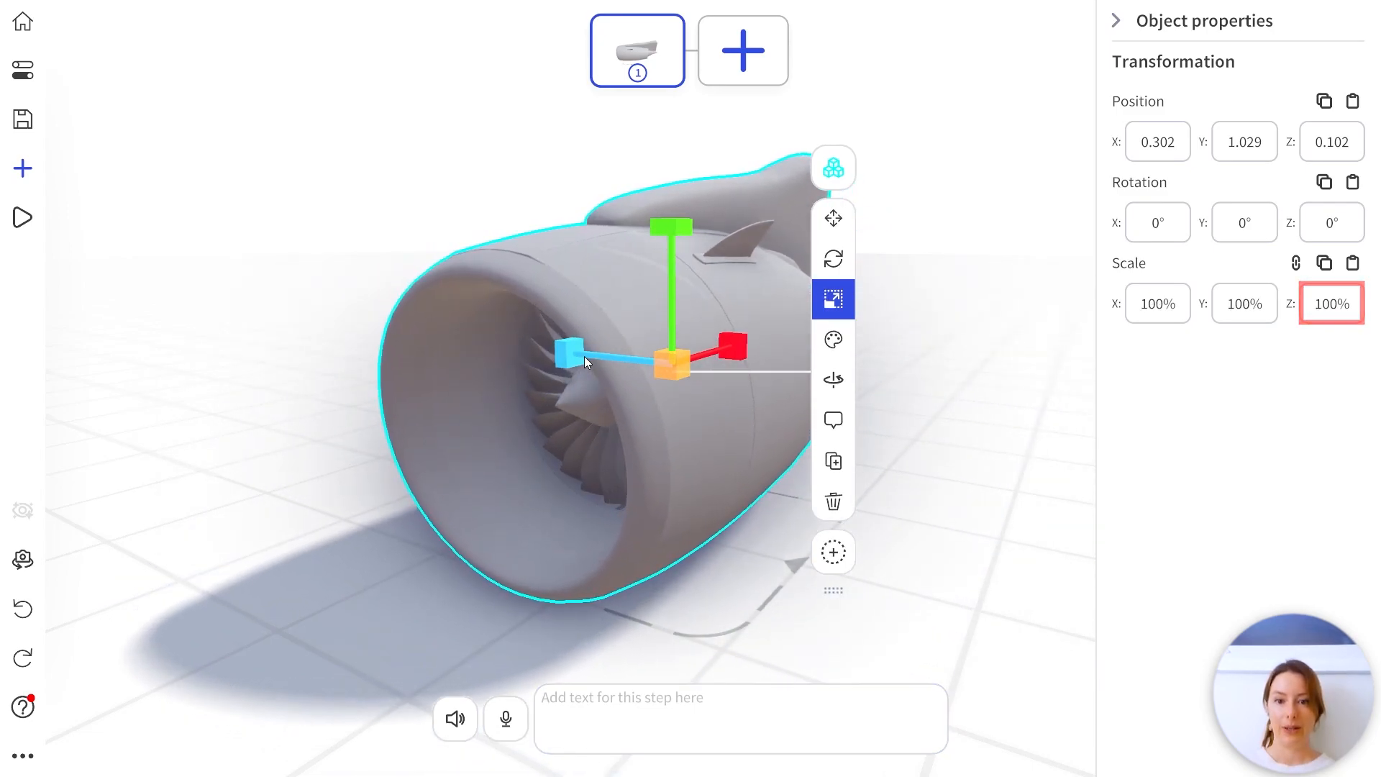
{"action": "left_click", "coordinate": [1117, 23]}
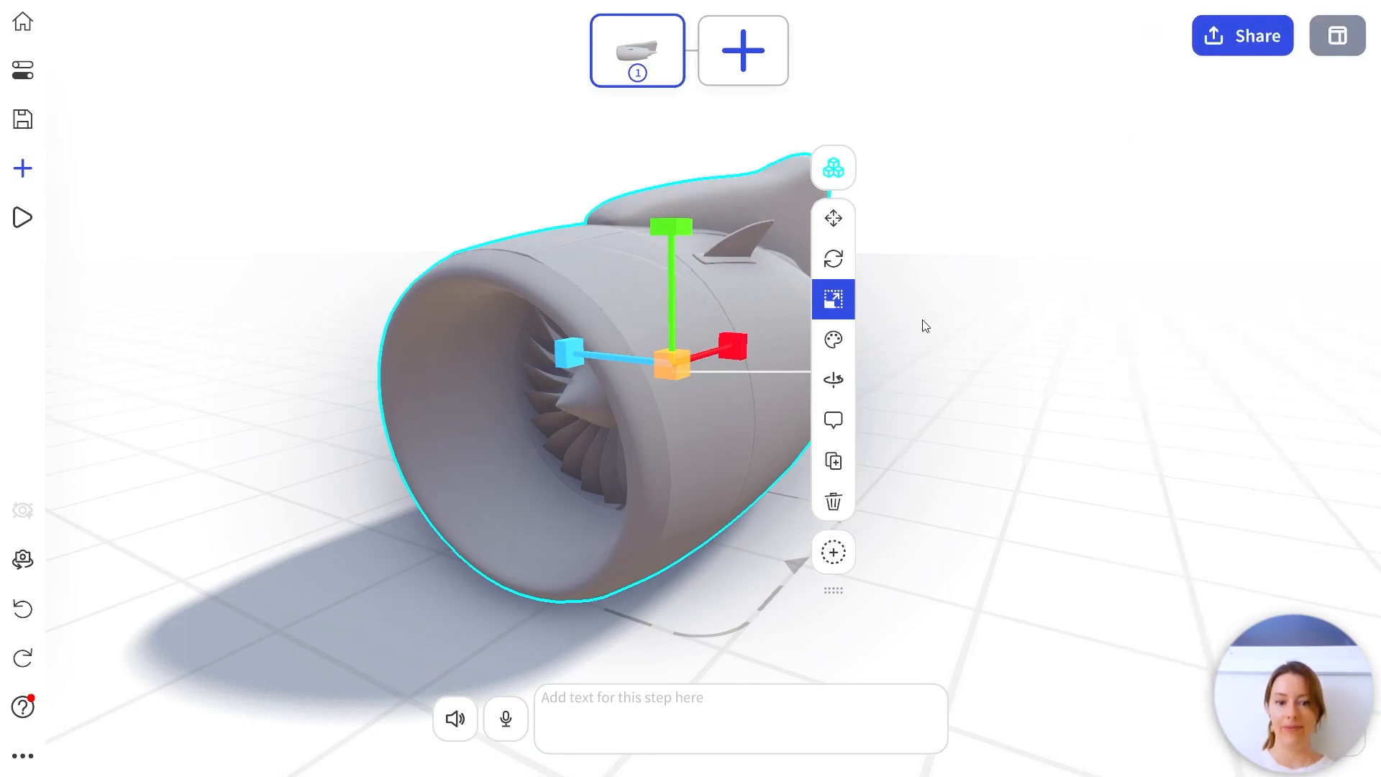
Lighten the jet engine's color to a near-white grey.
{"action": "left_click", "coordinate": [833, 340]}
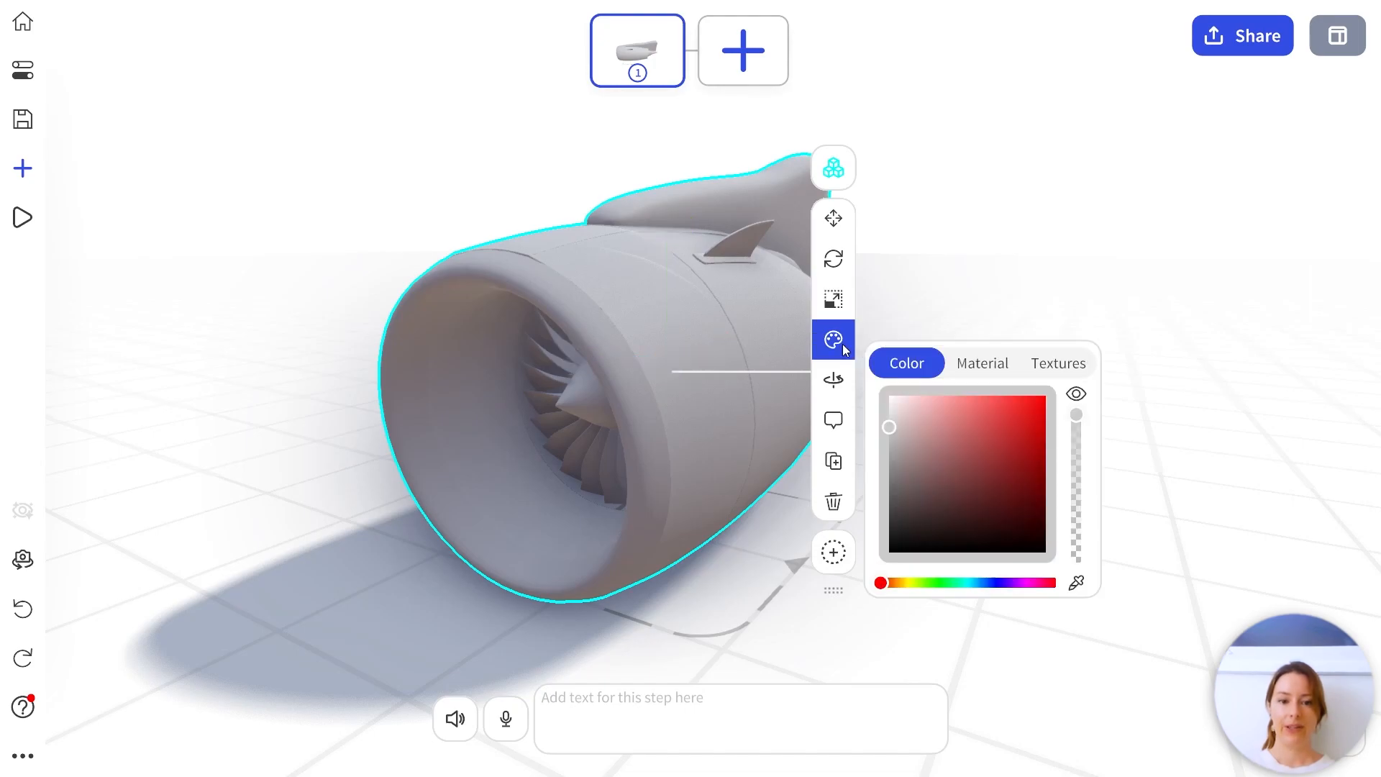
{"action": "mouse_move", "coordinate": [887, 425]}
{"action": "left_mouse_down"}
{"action": "mouse_move", "coordinate": [995, 451]}
{"action": "mouse_move", "coordinate": [1014, 475]}
{"action": "mouse_move", "coordinate": [883, 416]}
{"action": "left_mouse_up"}
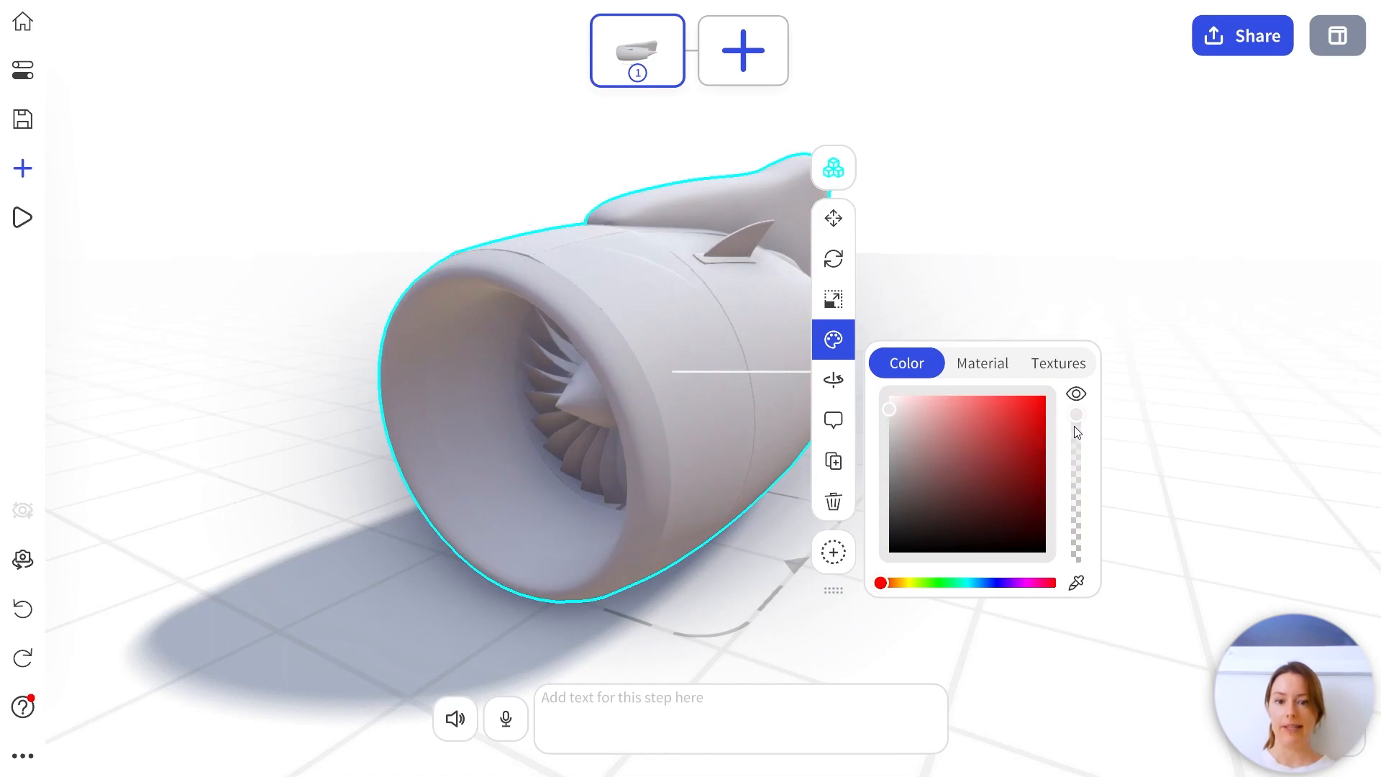
Try lowering the jet engine's opacity, and switch its visibility off and back on.
{"action": "left_click_drag", "start_coordinate": [1079, 417], "coordinate": [1072, 474]}
{"action": "left_click", "coordinate": [1077, 395]}
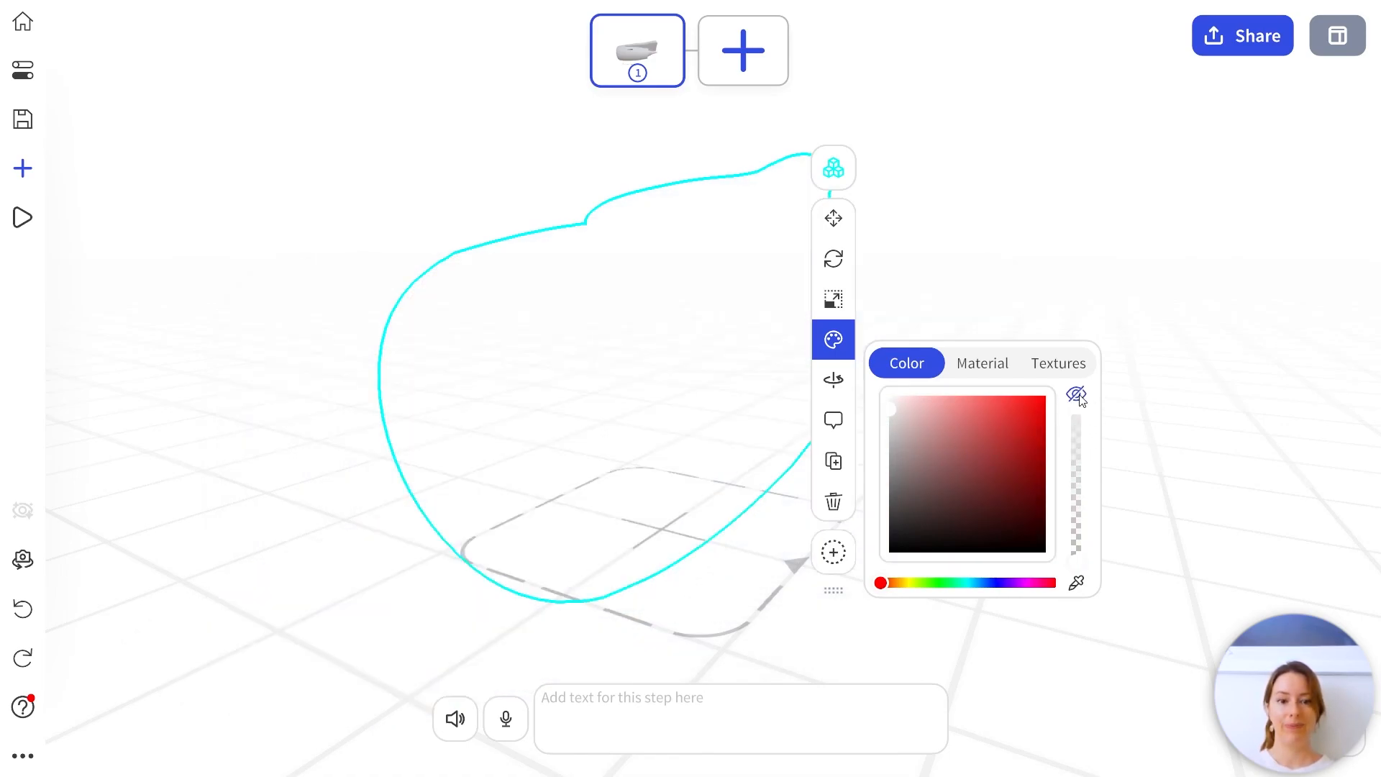
{"action": "left_click", "coordinate": [1078, 397]}
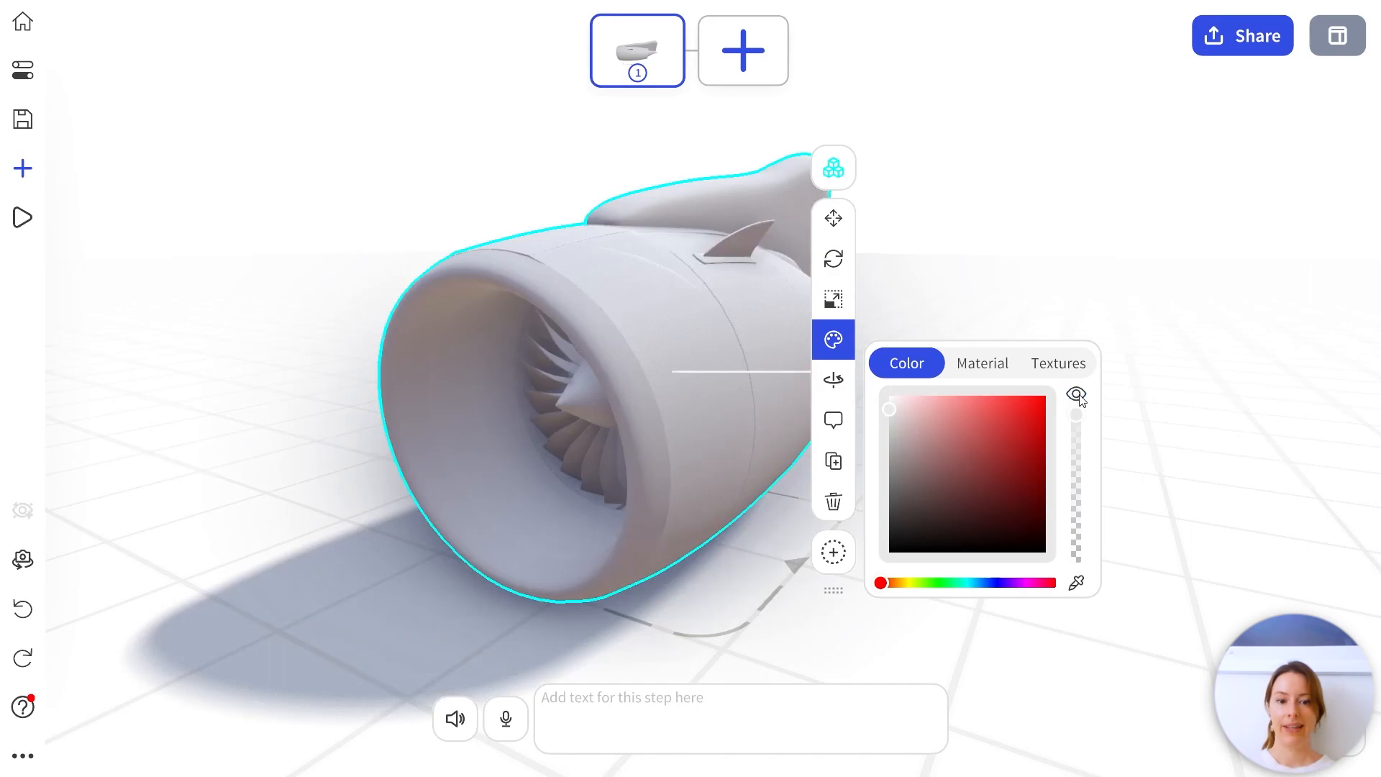
Try the Car Paint and Chrome materials on the jet engine, and return it to the Standard material.
{"action": "left_click", "coordinate": [997, 368]}
{"action": "left_click", "coordinate": [1041, 530]}
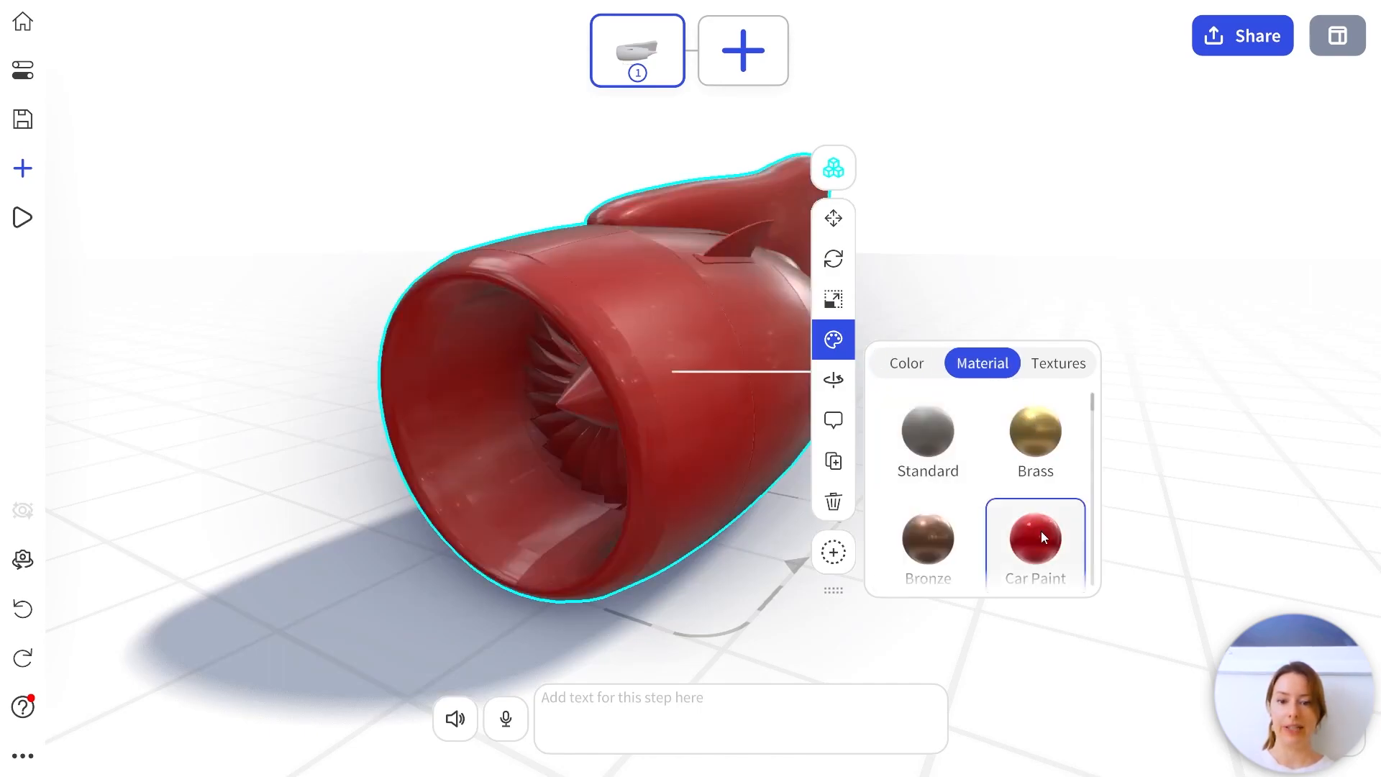
{"action": "scroll", "coordinate": [939, 505], "scroll_direction": "down", "scroll_amount": 5}
{"action": "left_click", "coordinate": [939, 504]}
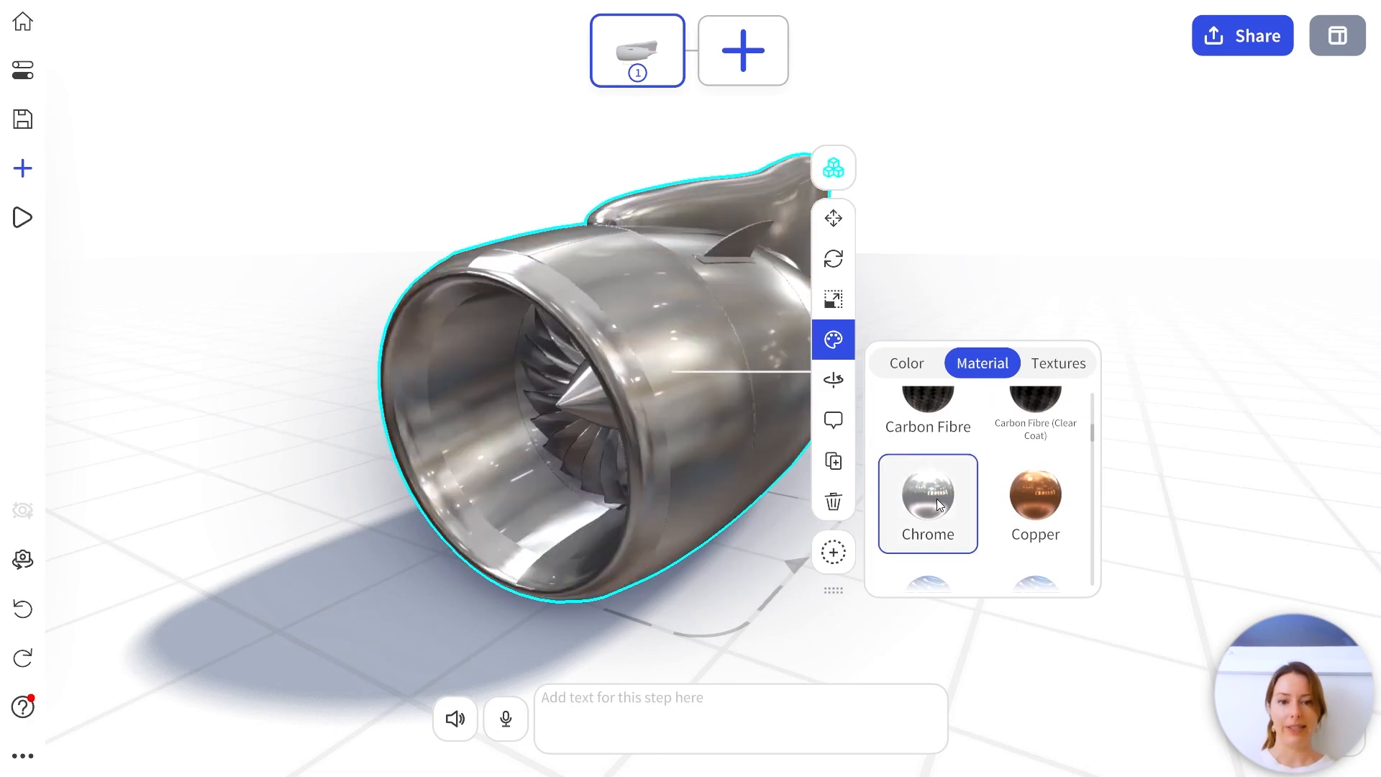
{"action": "scroll", "coordinate": [955, 503], "scroll_direction": "up", "scroll_amount": 5}
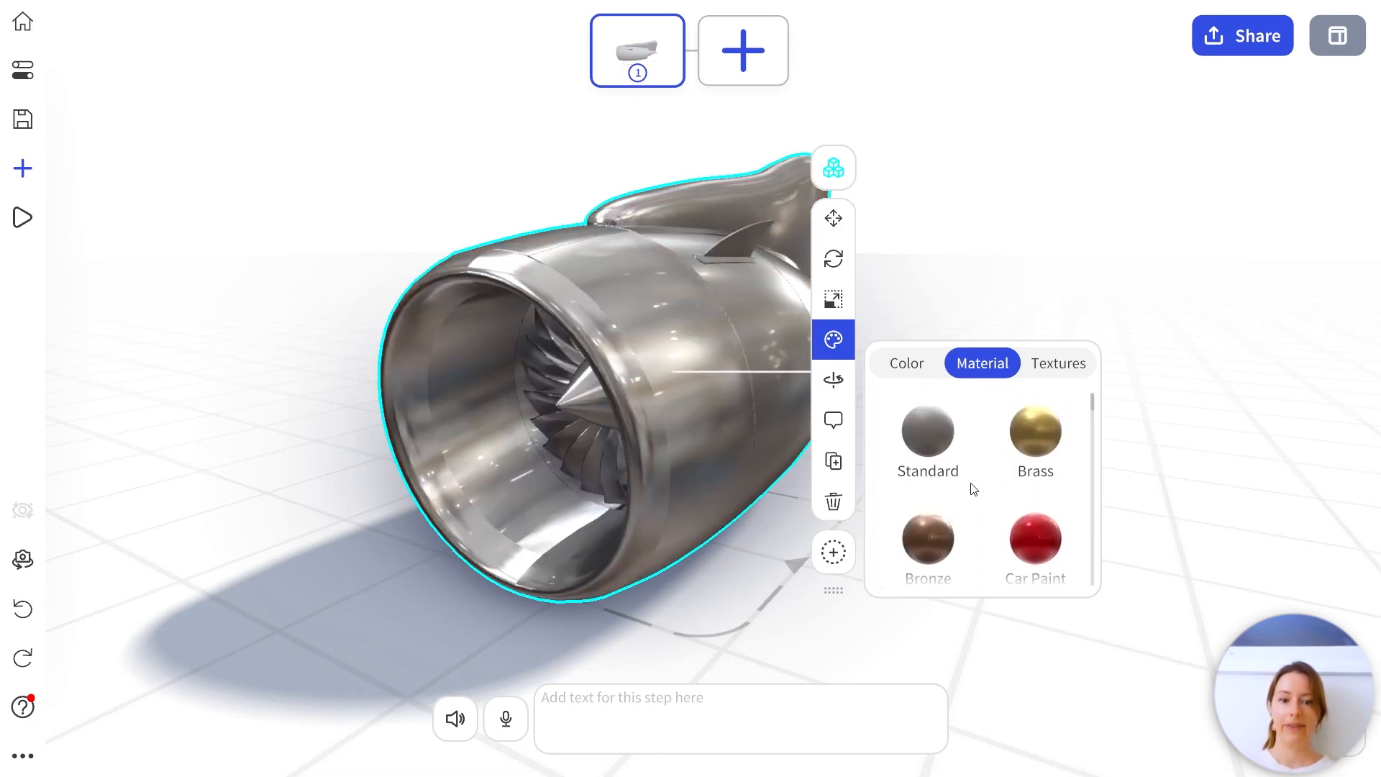
{"action": "left_click", "coordinate": [944, 444]}
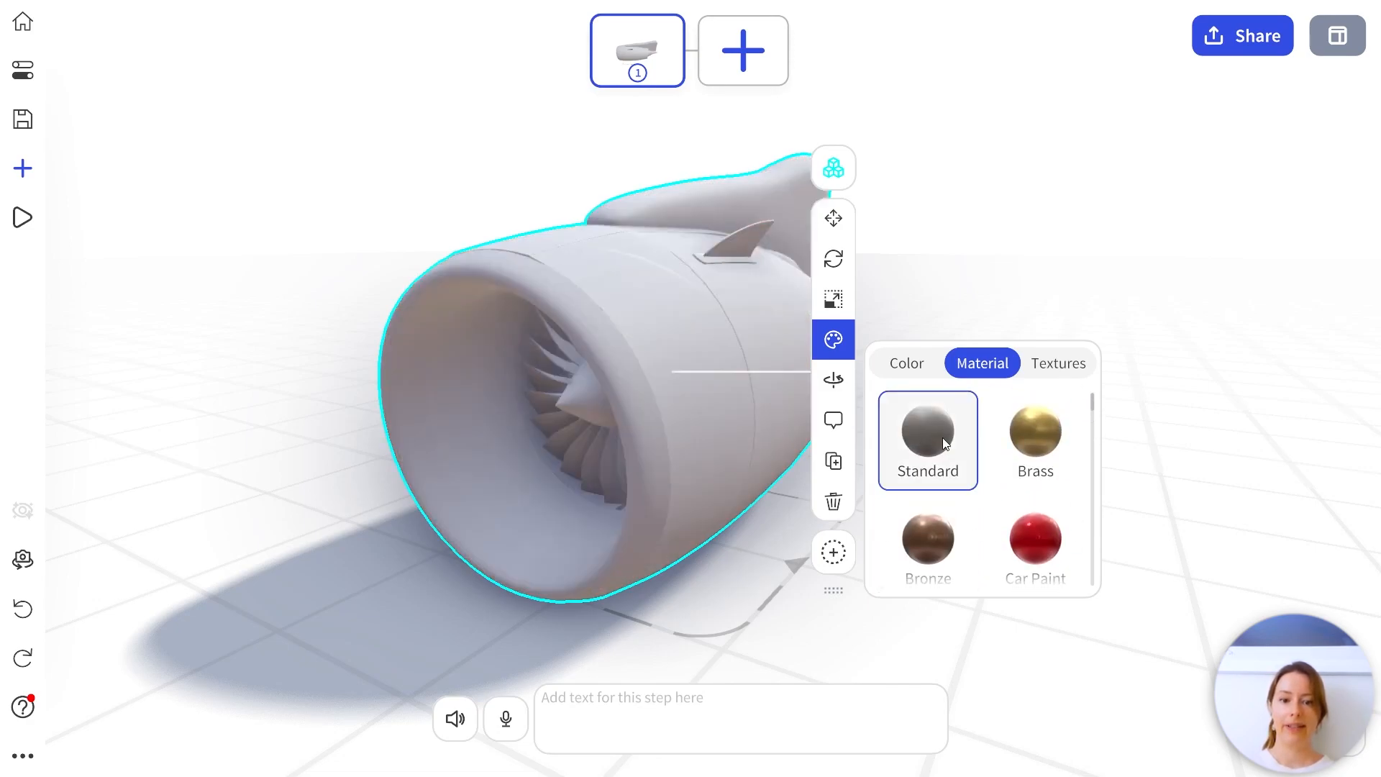
Enable spinning for the whole jet engine, switch its rotation axis from X to Y, and turn the Y axis off.
{"action": "left_click", "coordinate": [835, 385]}
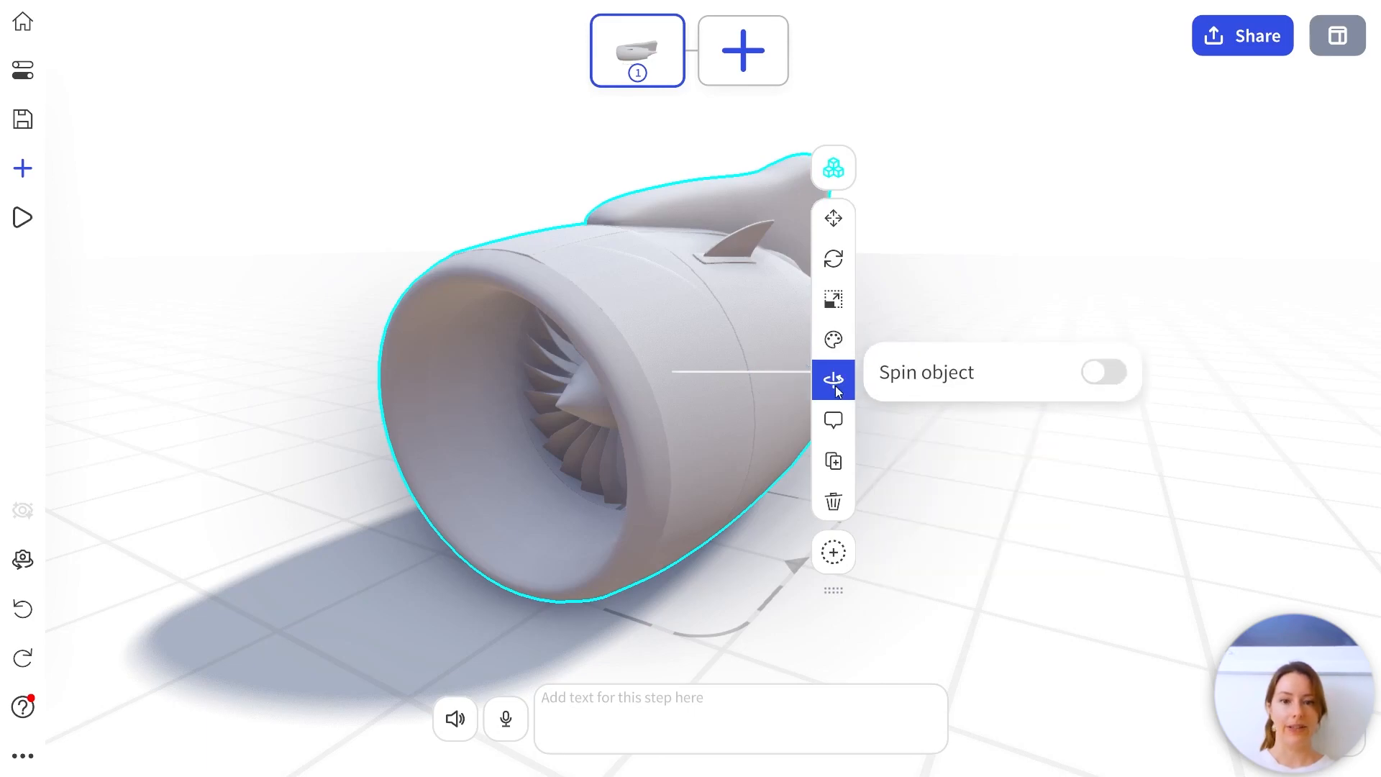
{"action": "left_click", "coordinate": [1093, 374]}
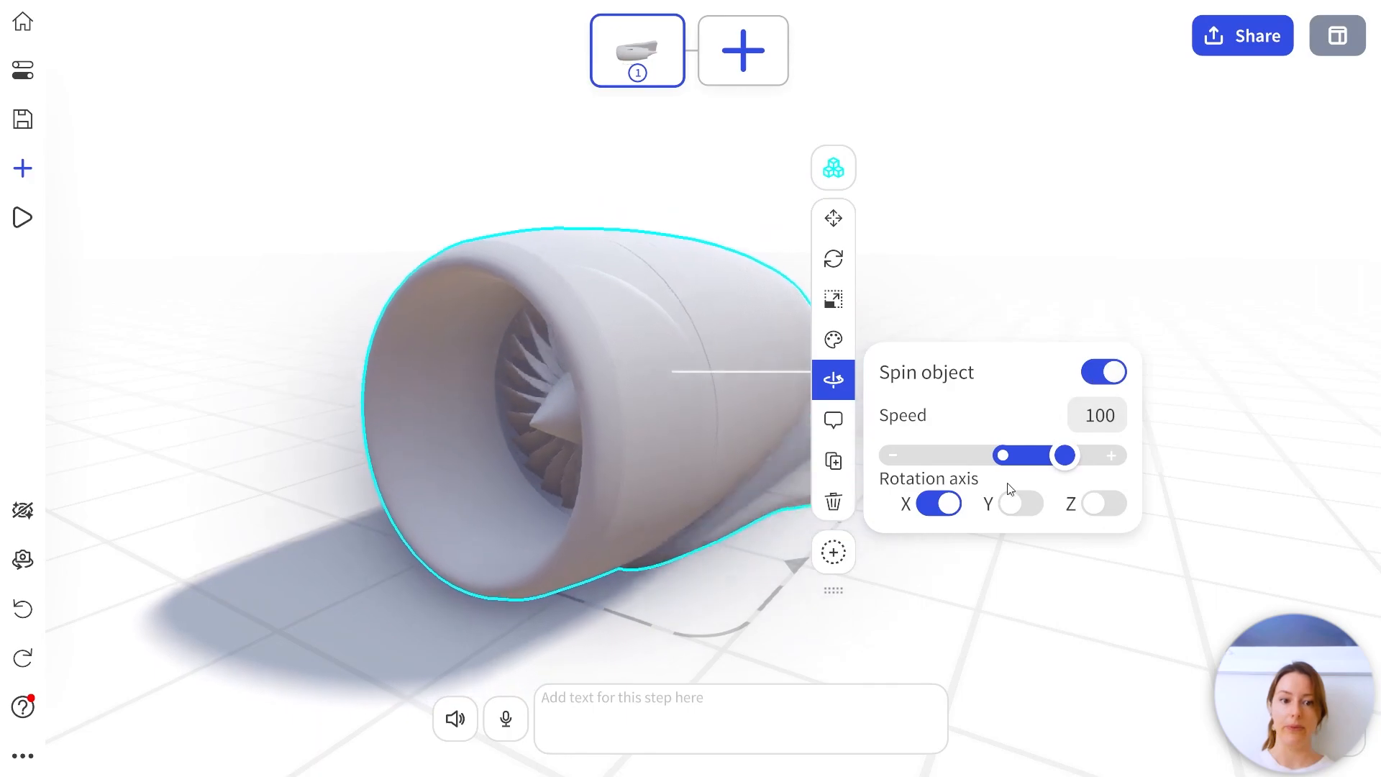
{"action": "left_click", "coordinate": [1017, 505]}
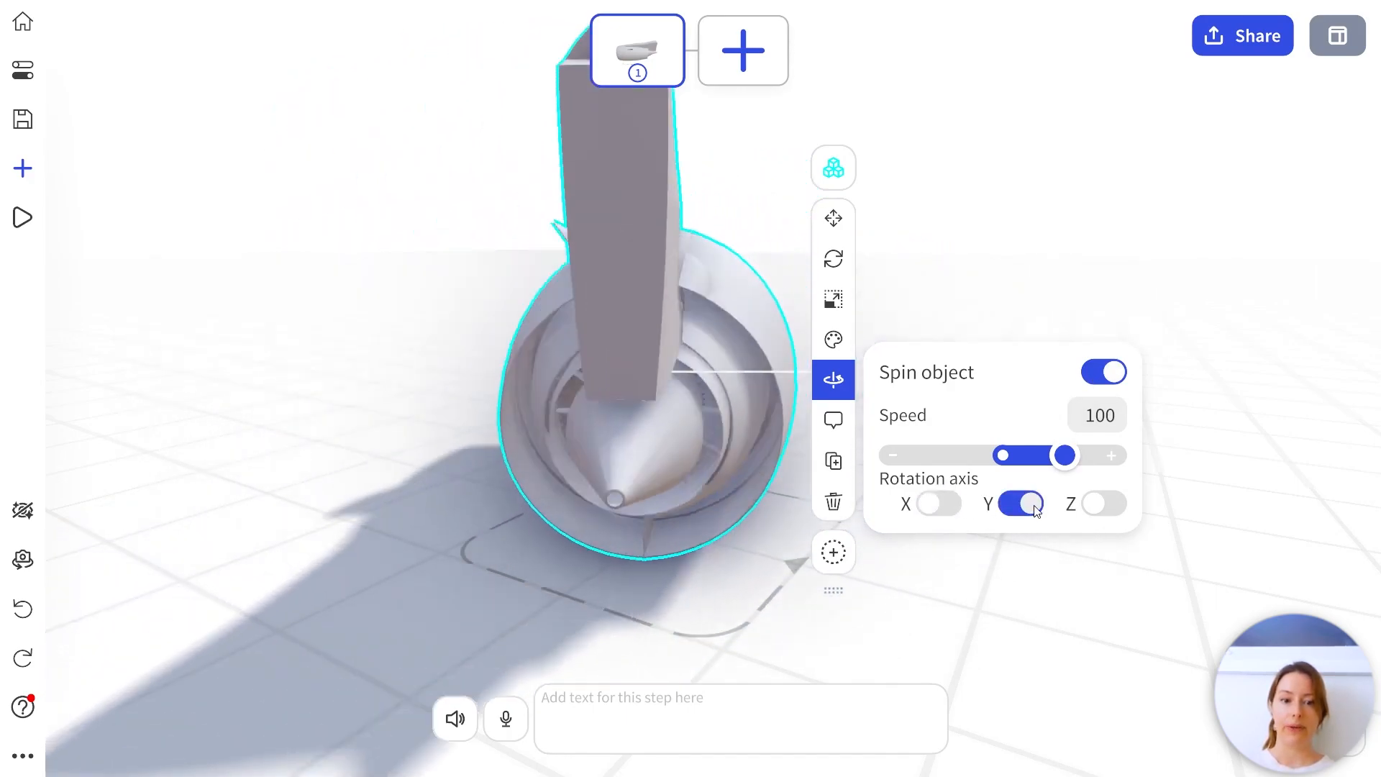
{"action": "left_click", "coordinate": [1036, 509]}
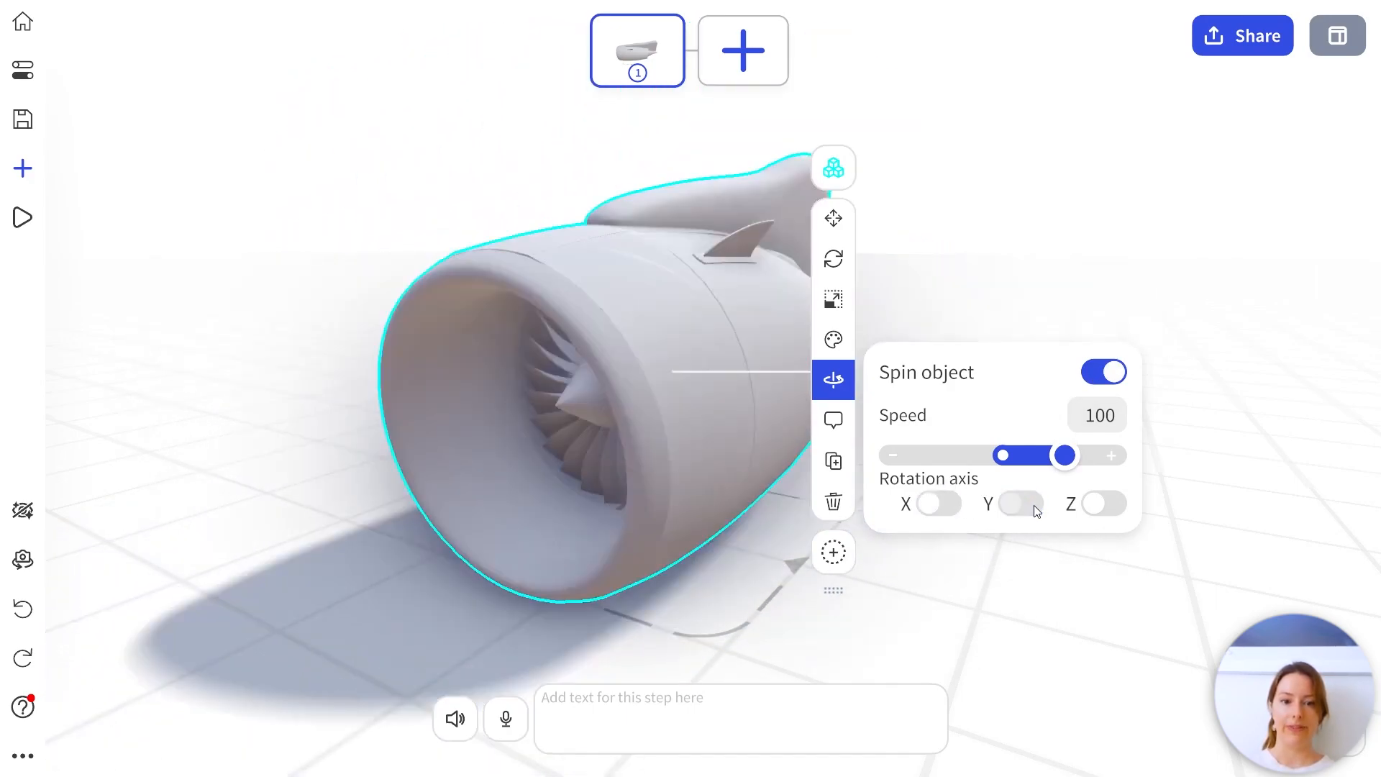
Select only the front fan blades, try spinning them about X at speeds 20 and 190, and turn their spin off.
{"action": "left_click", "coordinate": [833, 168]}
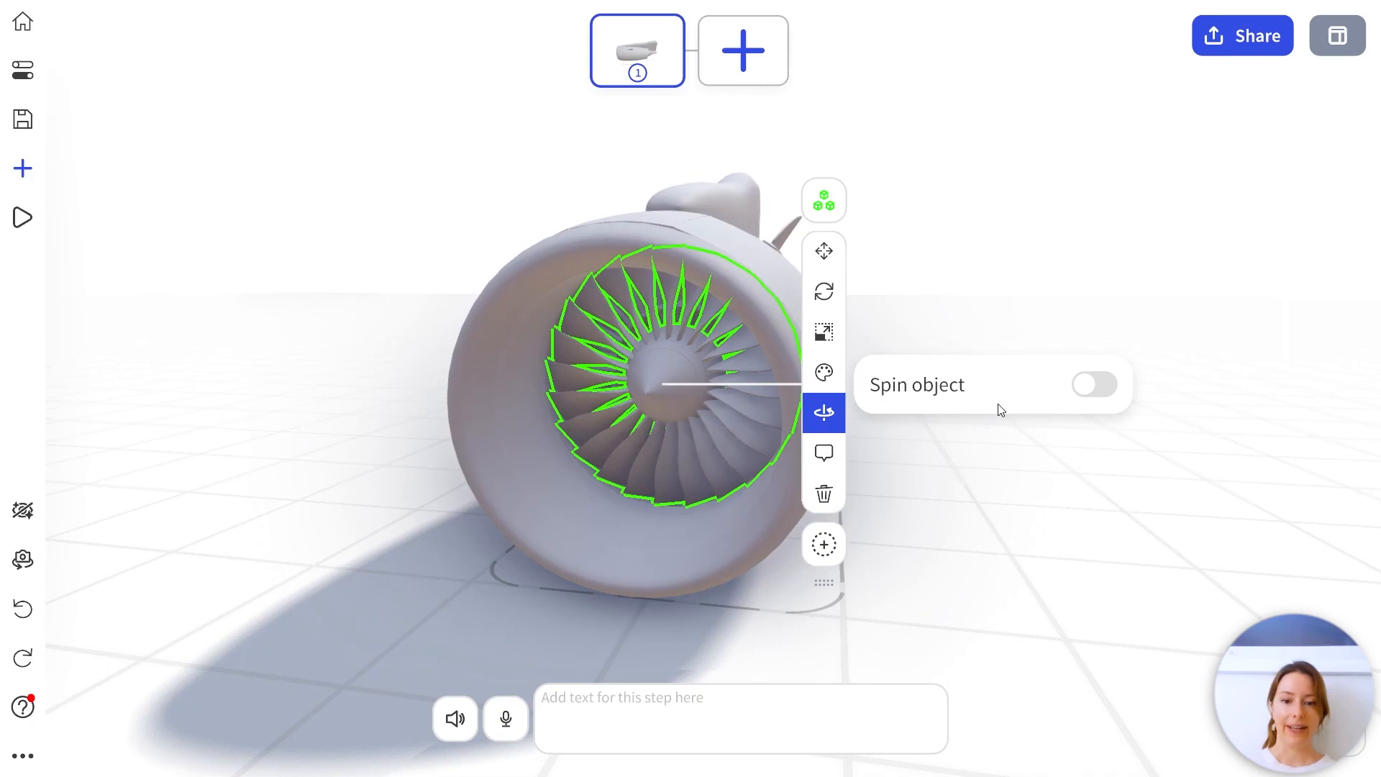
{"action": "left_click", "coordinate": [1087, 387]}
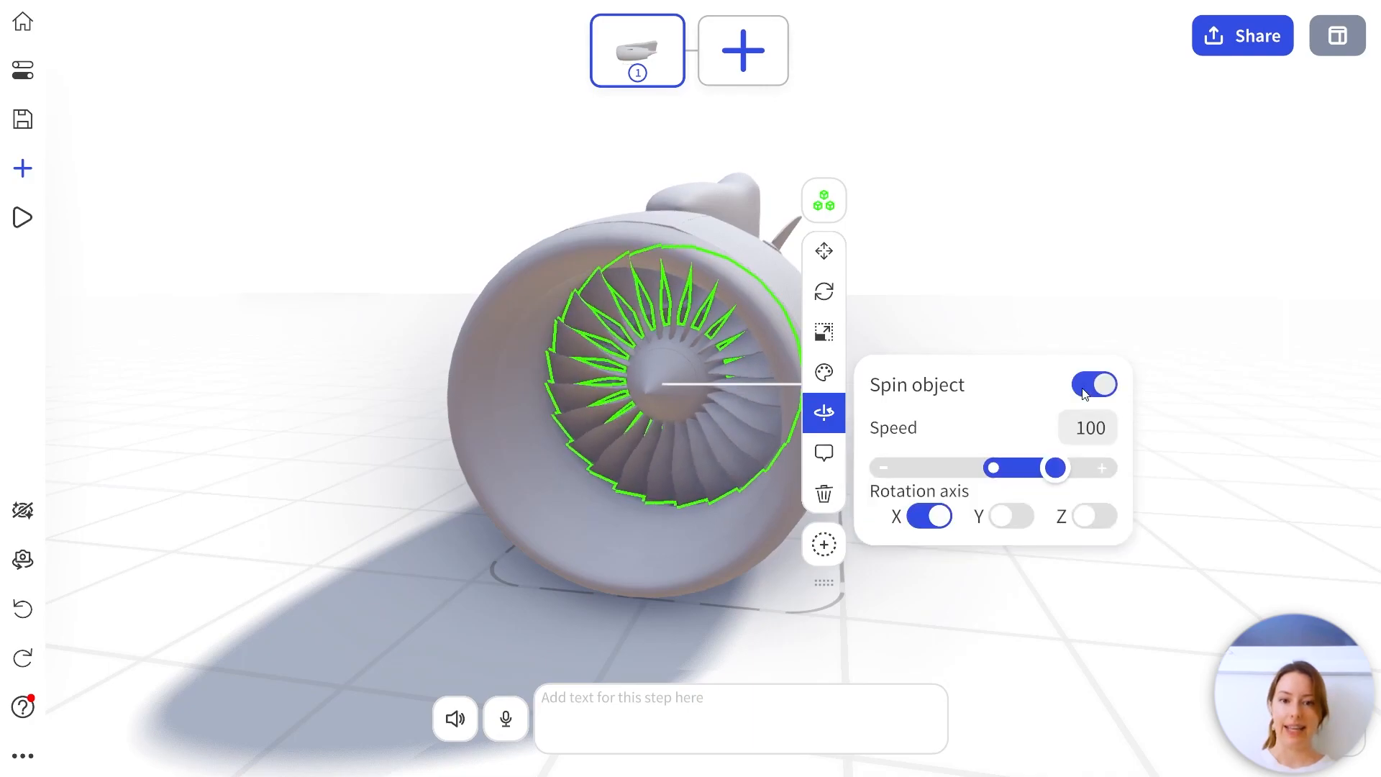
{"action": "double_click", "coordinate": [1088, 431]}
{"action": "type", "text": "20"}
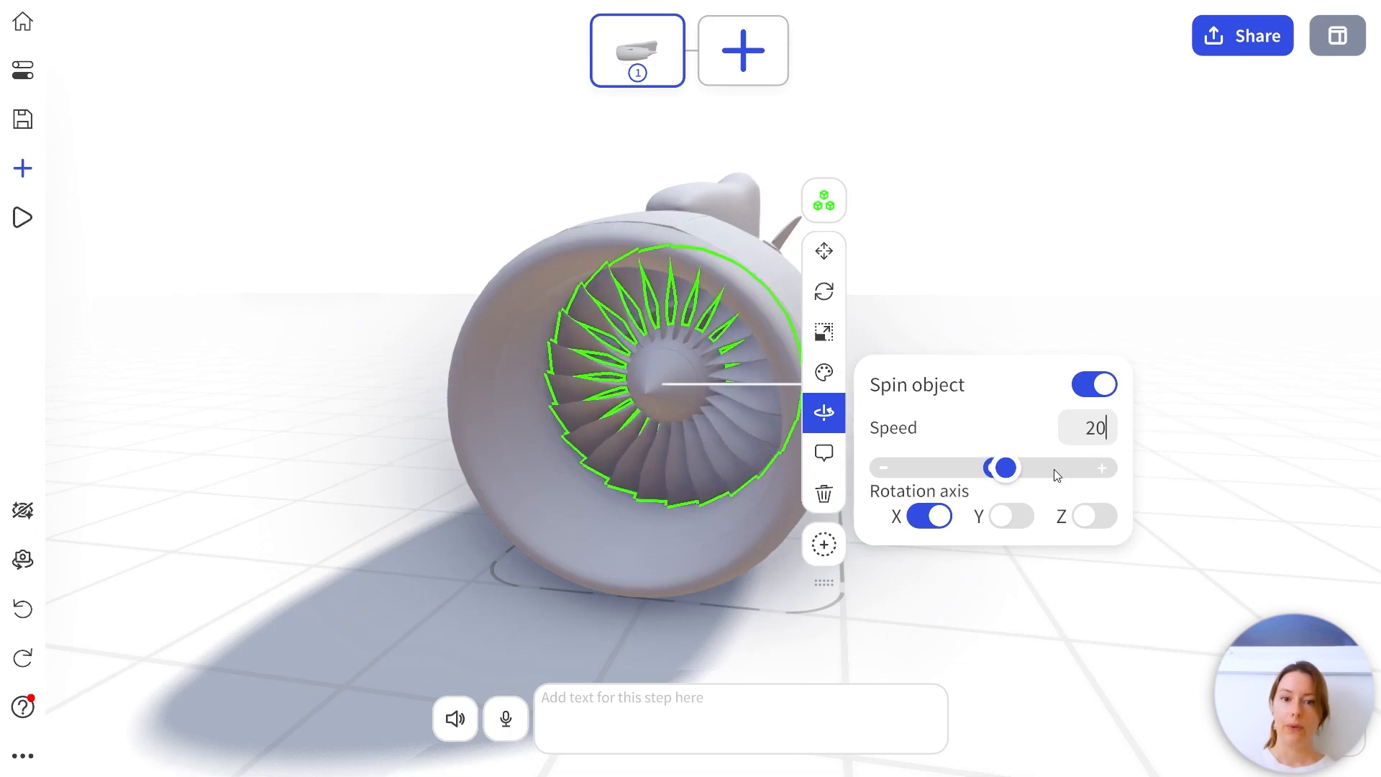
{"action": "left_click_drag", "start_coordinate": [1005, 468], "coordinate": [1112, 469]}
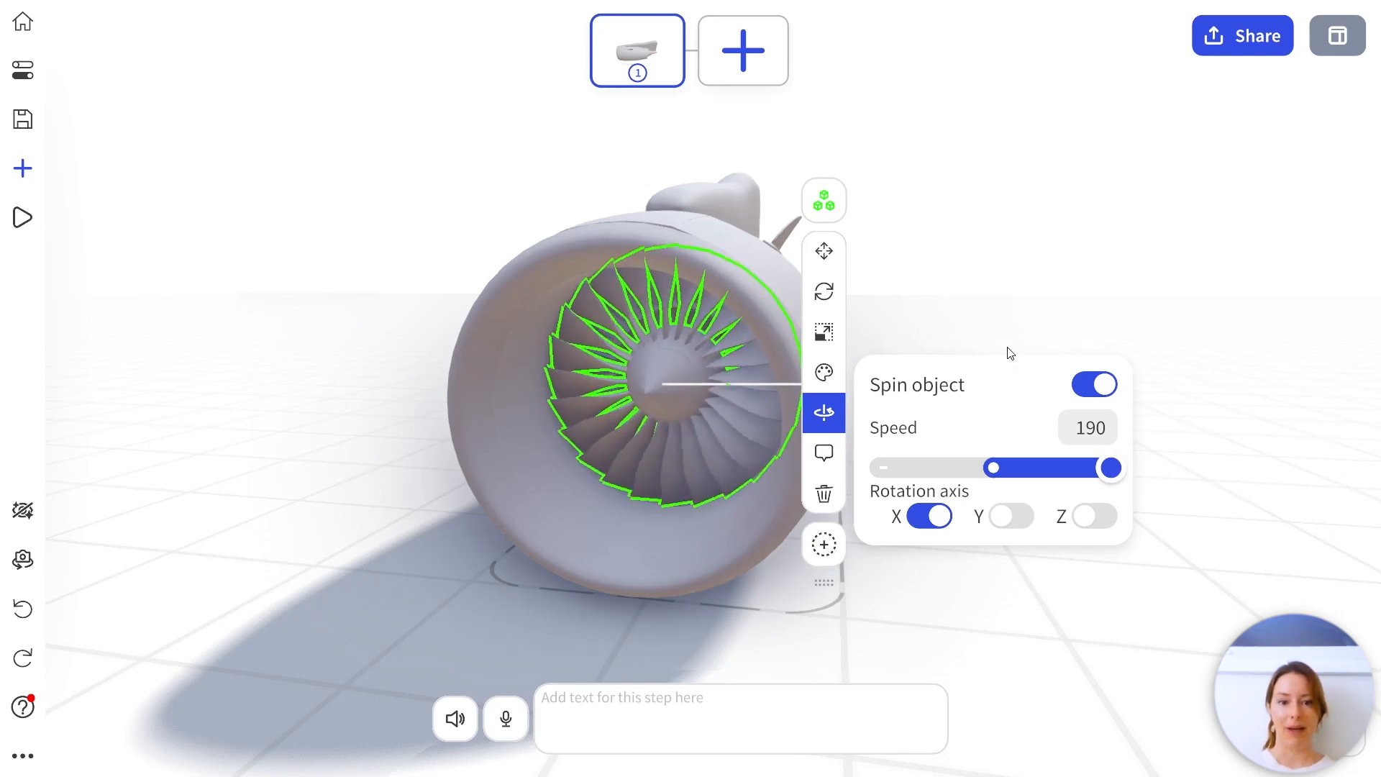
{"action": "left_click", "coordinate": [1100, 387]}
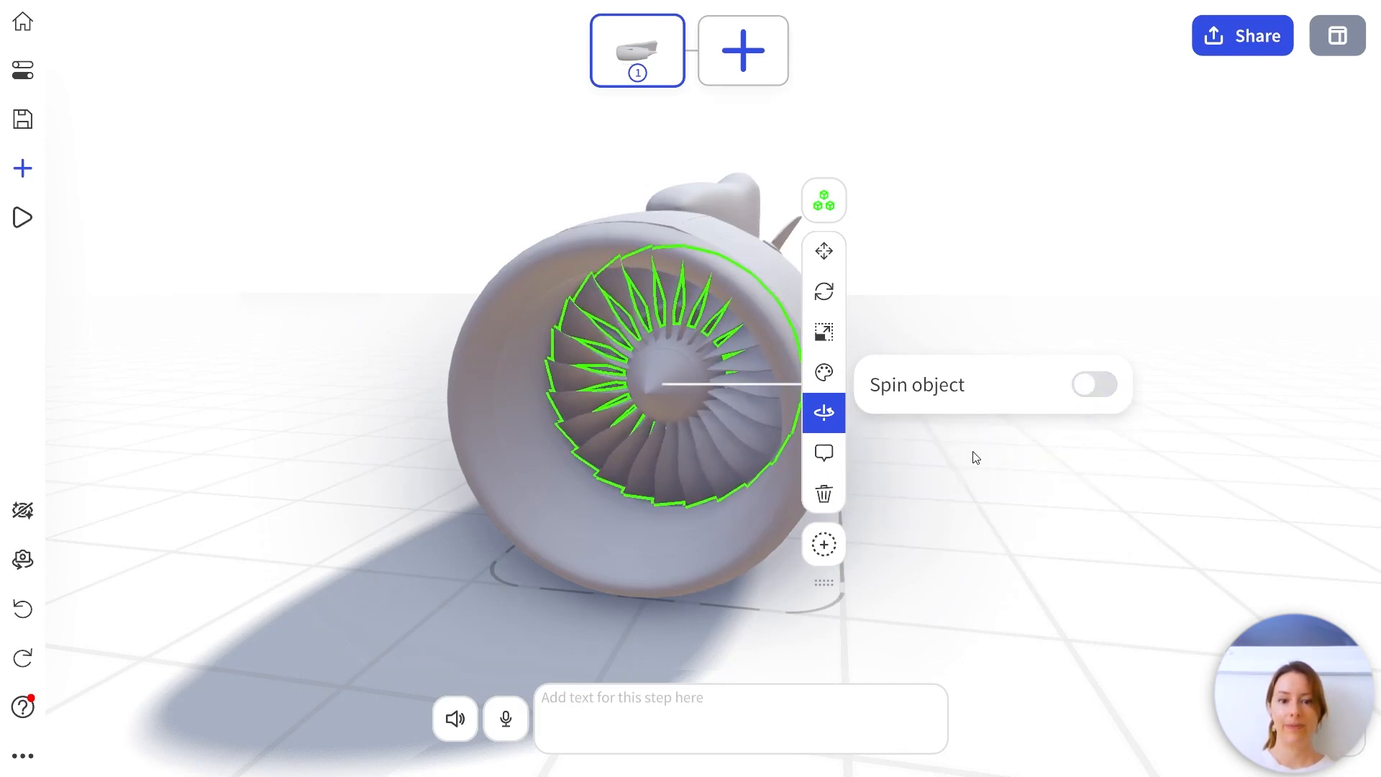
Add the label "Turbine" to the front fan blades and deselect them.
{"action": "left_click", "coordinate": [824, 453]}
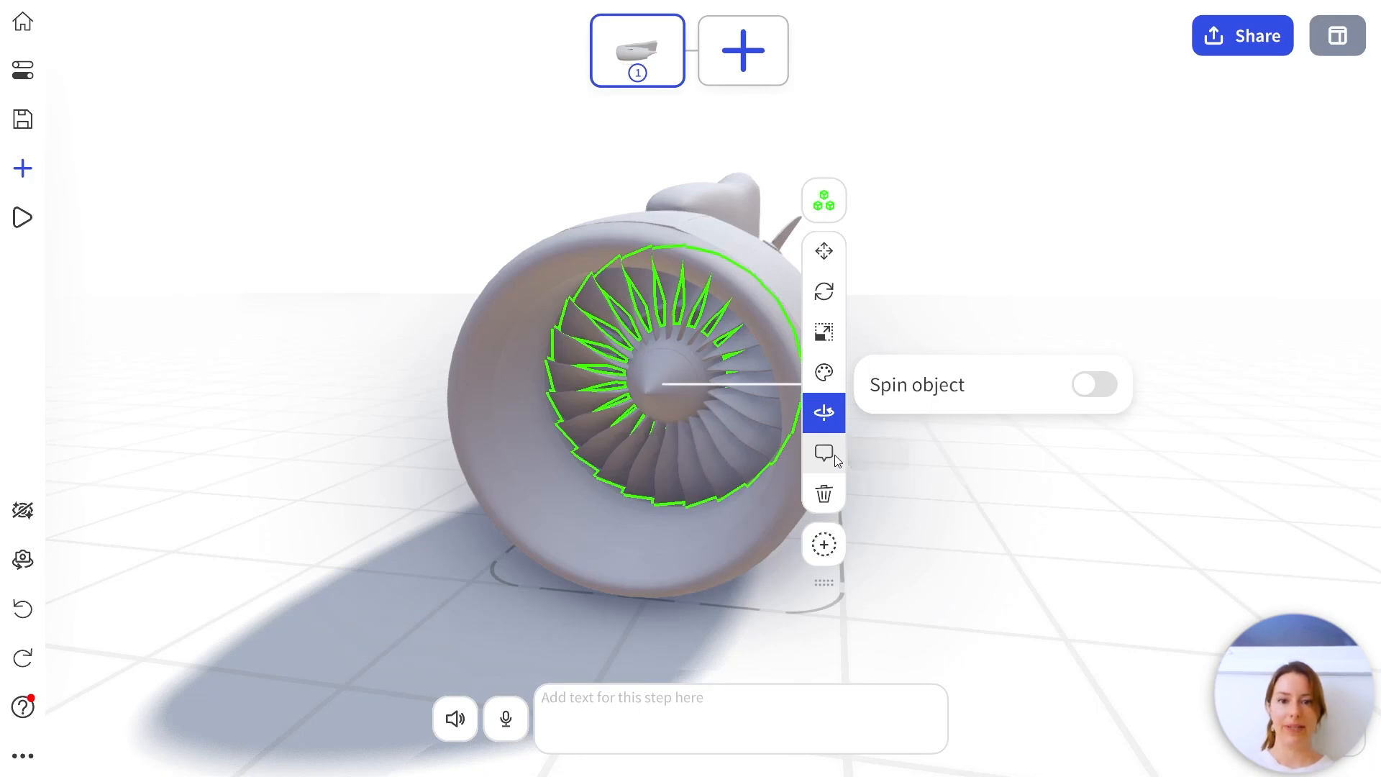
{"action": "left_click", "coordinate": [937, 367]}
{"action": "type", "text": "Turbine"}
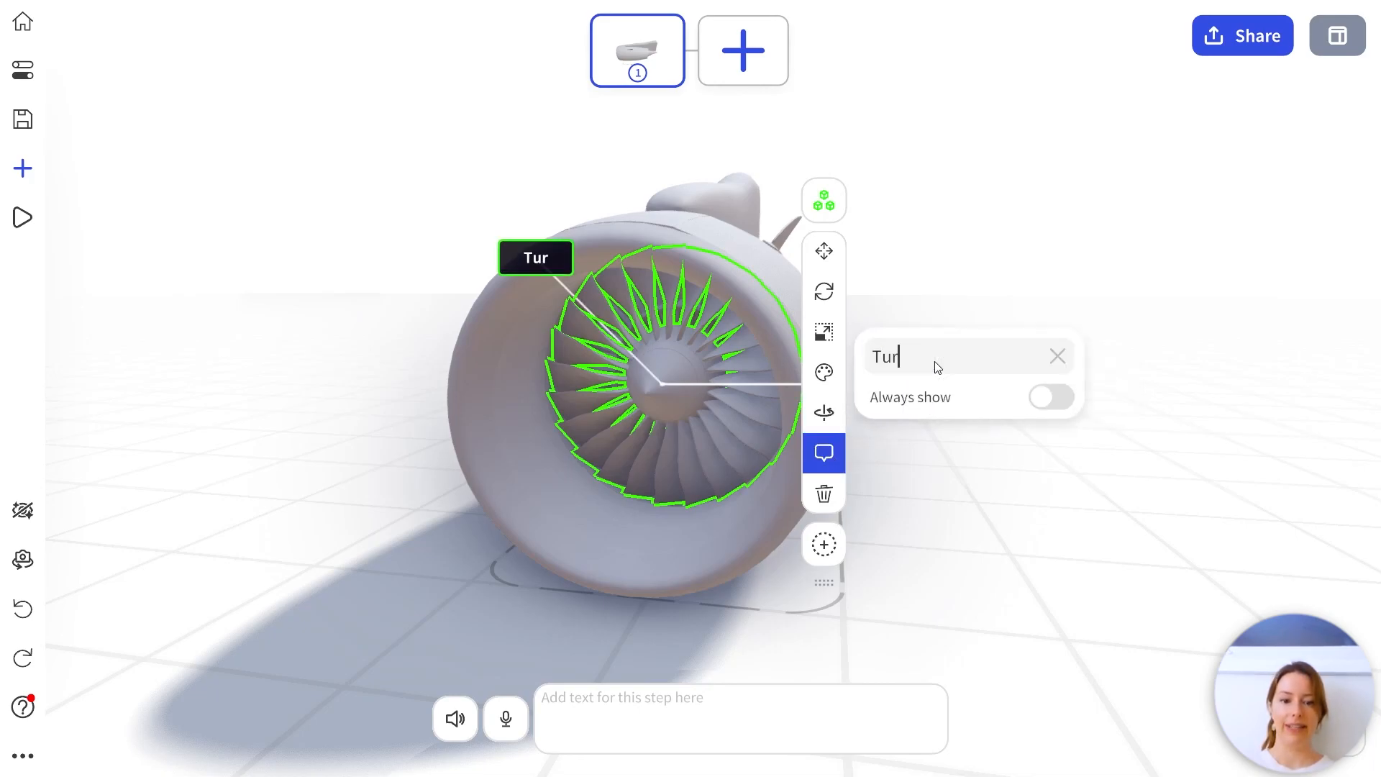
{"action": "left_click", "coordinate": [934, 445]}
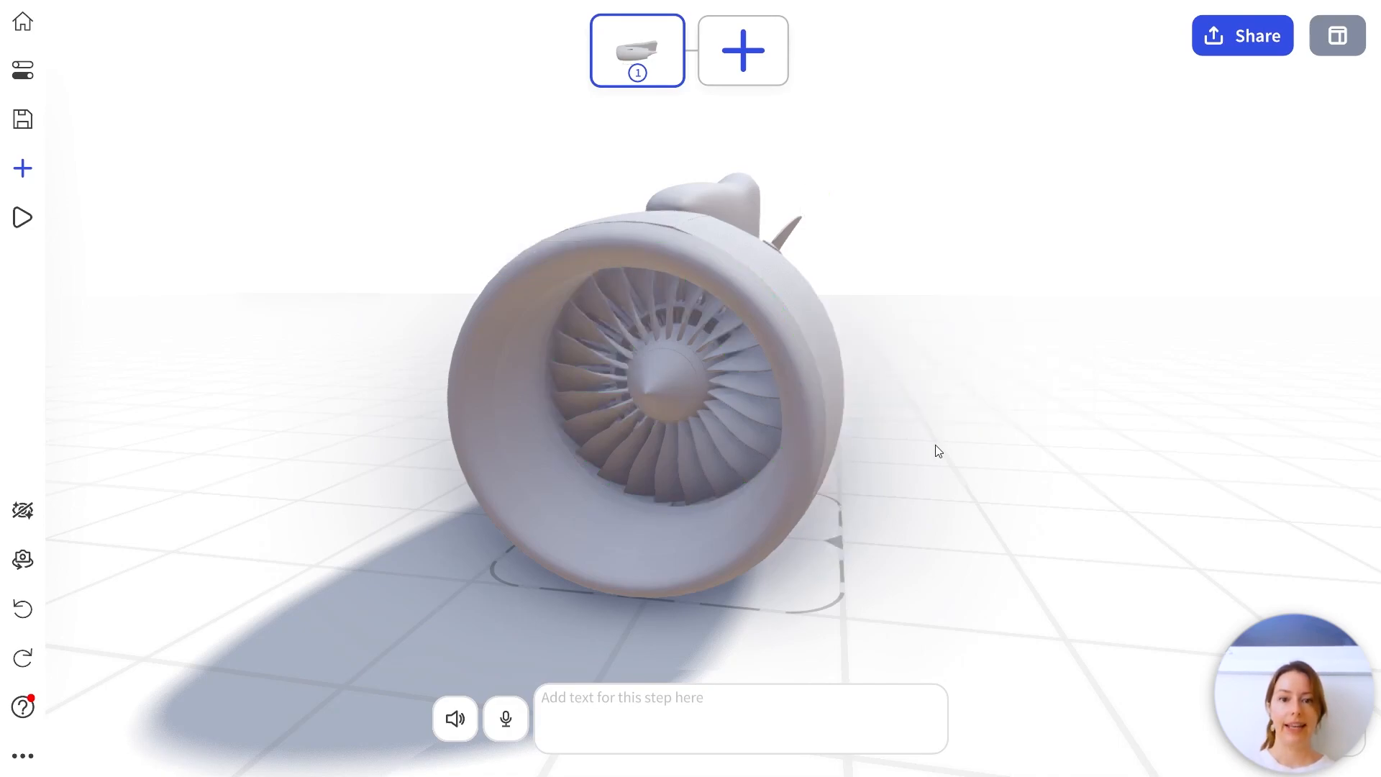
Try the Always show option on the fan blades' Turbine label, and turn it back off.
{"action": "left_click", "coordinate": [675, 387]}
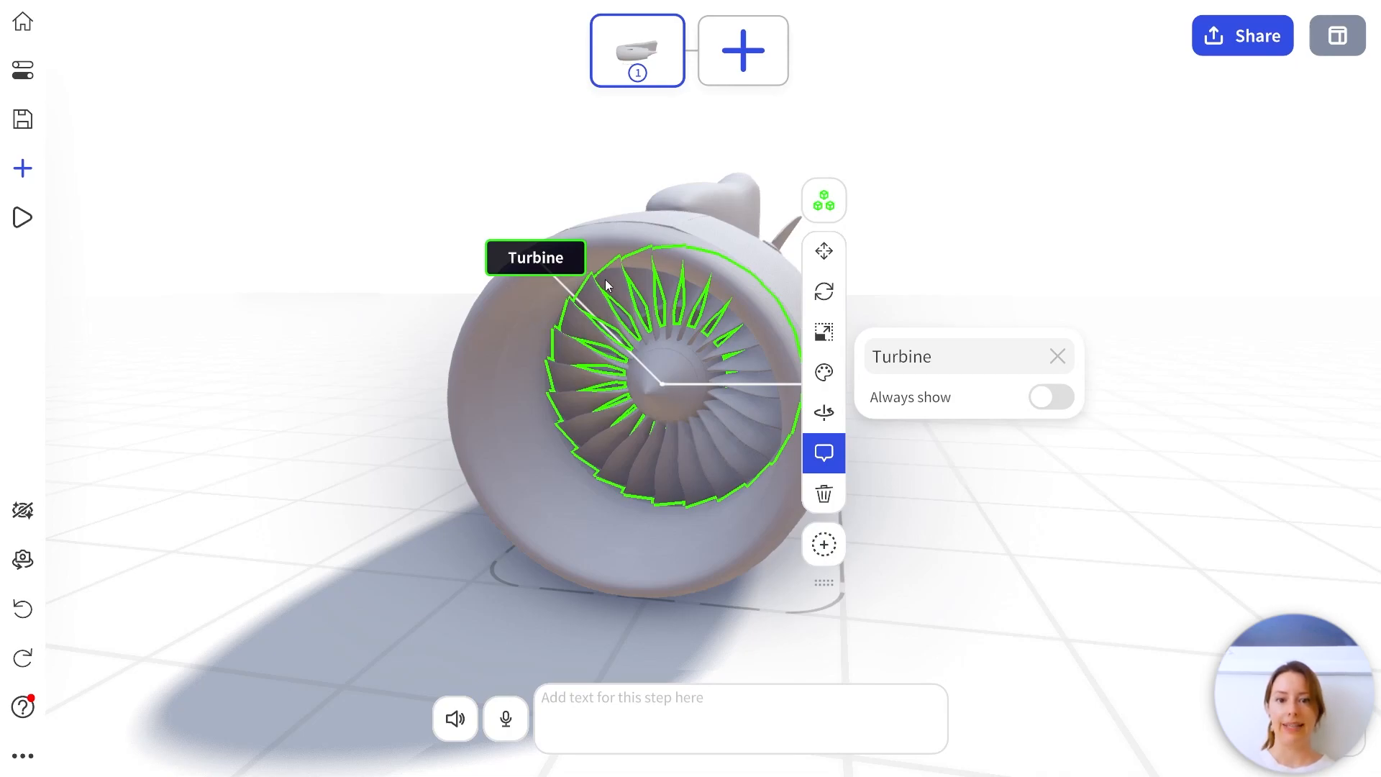
{"action": "left_click", "coordinate": [1045, 396]}
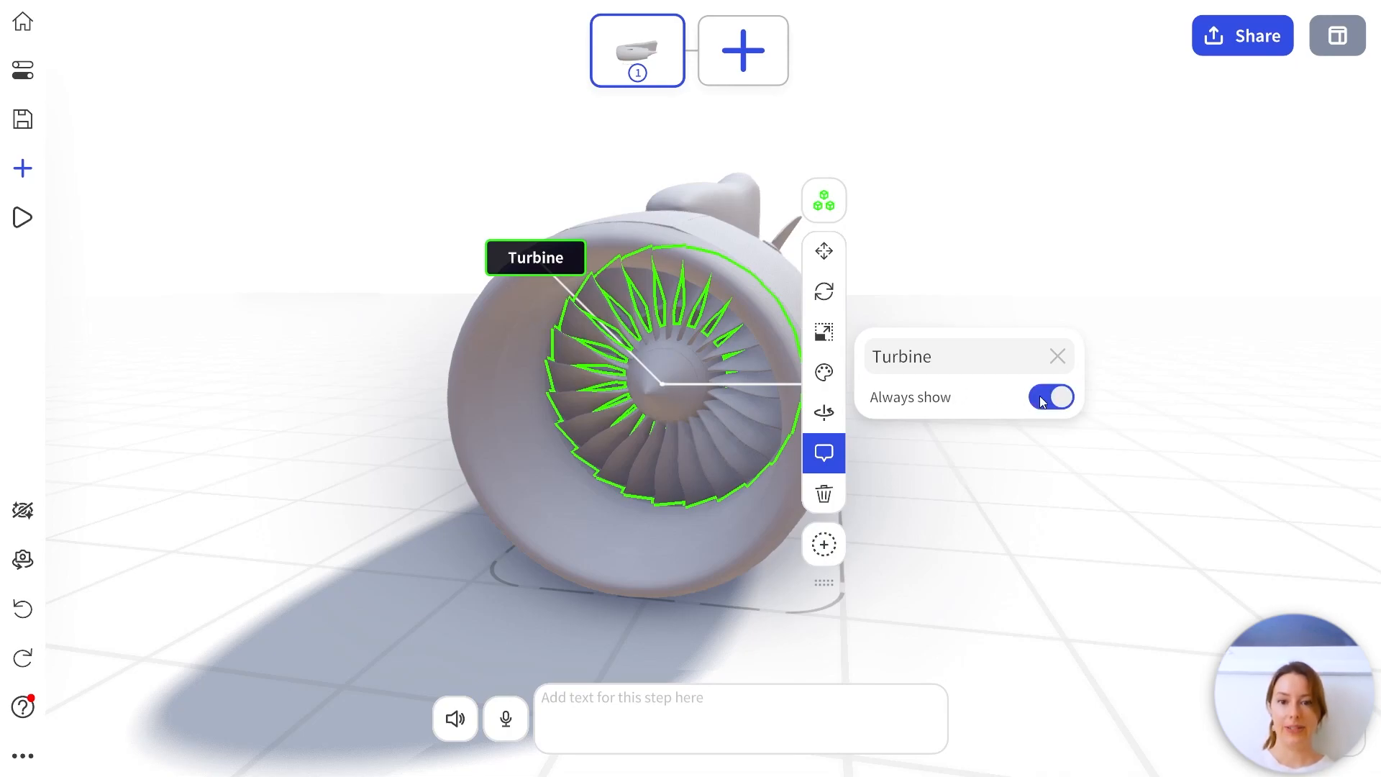
{"action": "left_click", "coordinate": [1004, 279]}
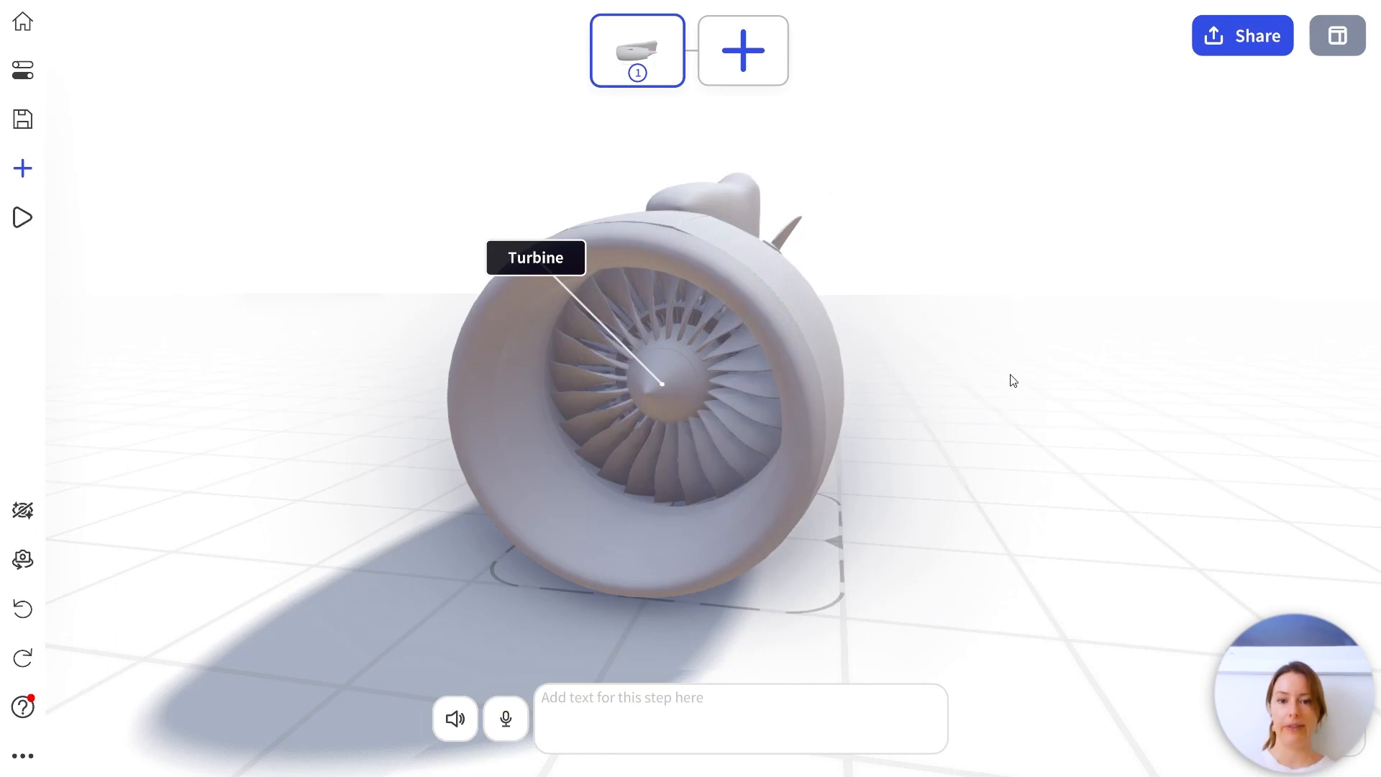
{"action": "mouse_move", "coordinate": [1010, 375]}
{"action": "right_mouse_down"}
{"action": "mouse_move", "coordinate": [1028, 411]}
{"action": "mouse_move", "coordinate": [1116, 351]}
{"action": "mouse_move", "coordinate": [1026, 335]}
{"action": "mouse_move", "coordinate": [1005, 370]}
{"action": "mouse_move", "coordinate": [1026, 370]}
{"action": "right_mouse_up"}
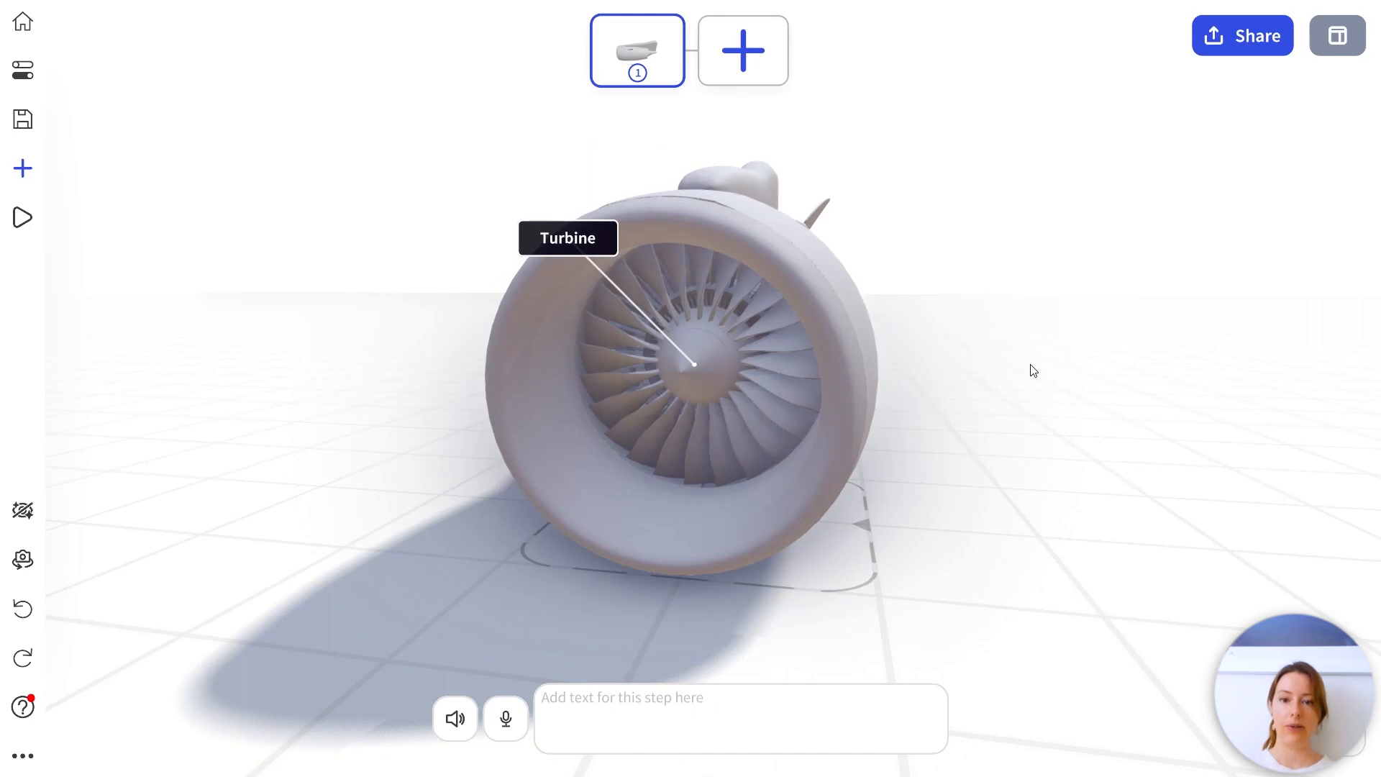
{"action": "left_click", "coordinate": [730, 374]}
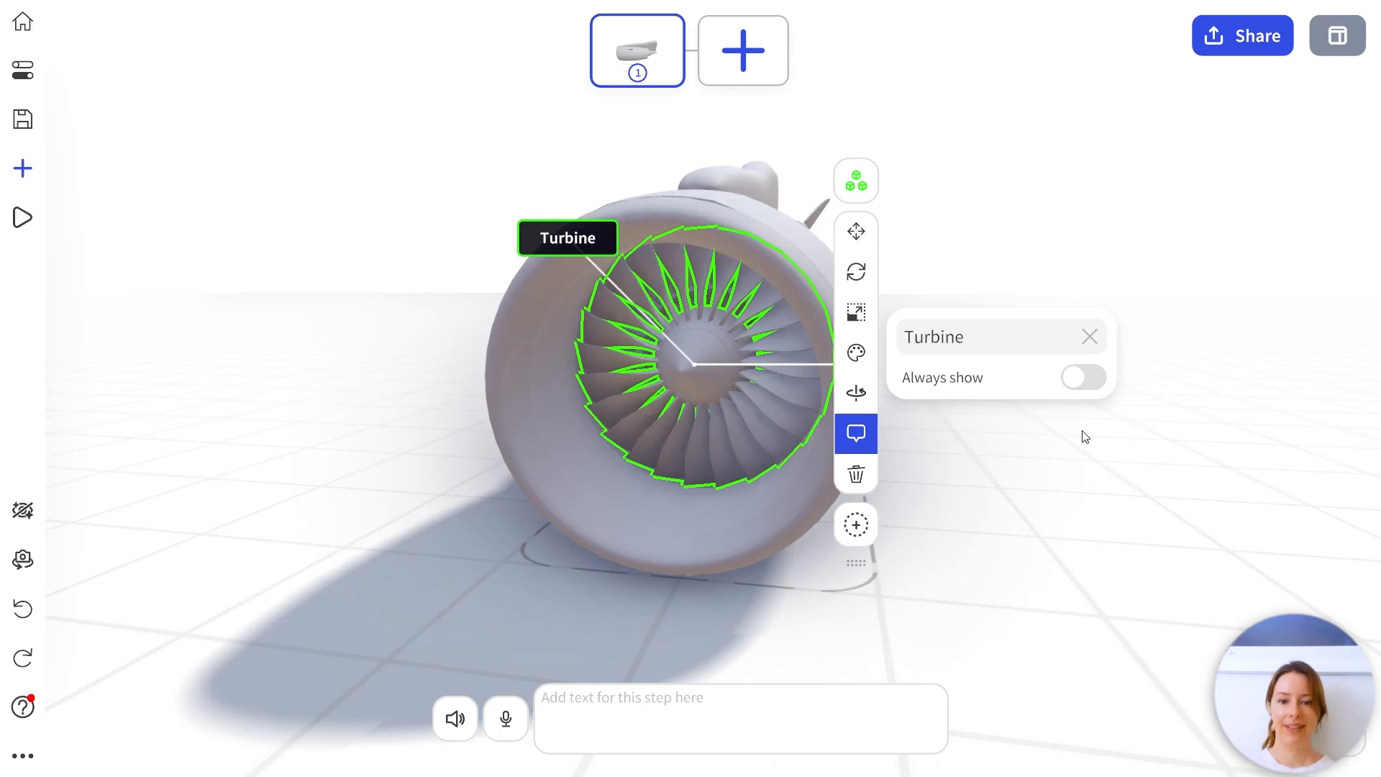
Try deleting the front fan blades, and undo the deletion.
{"action": "left_click", "coordinate": [845, 484]}
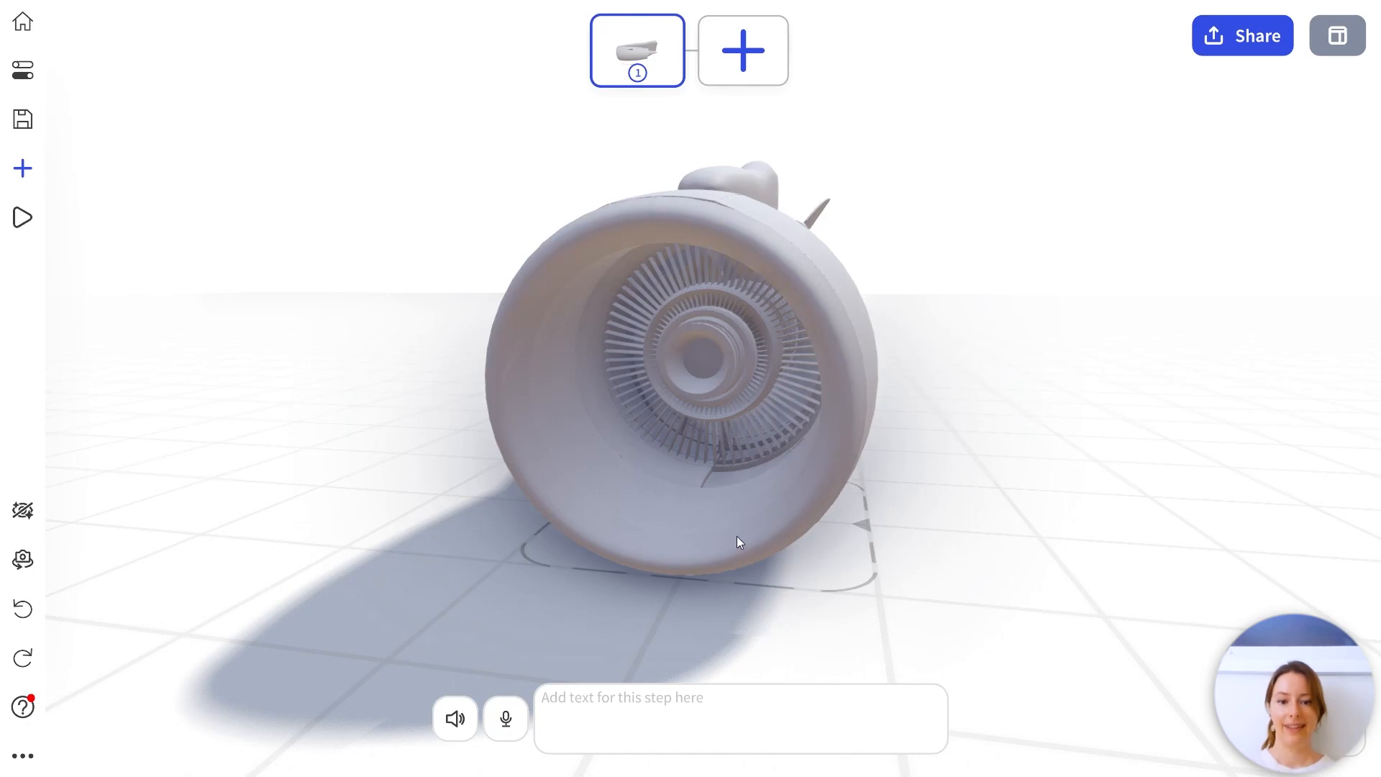
{"action": "left_click", "coordinate": [26, 614]}
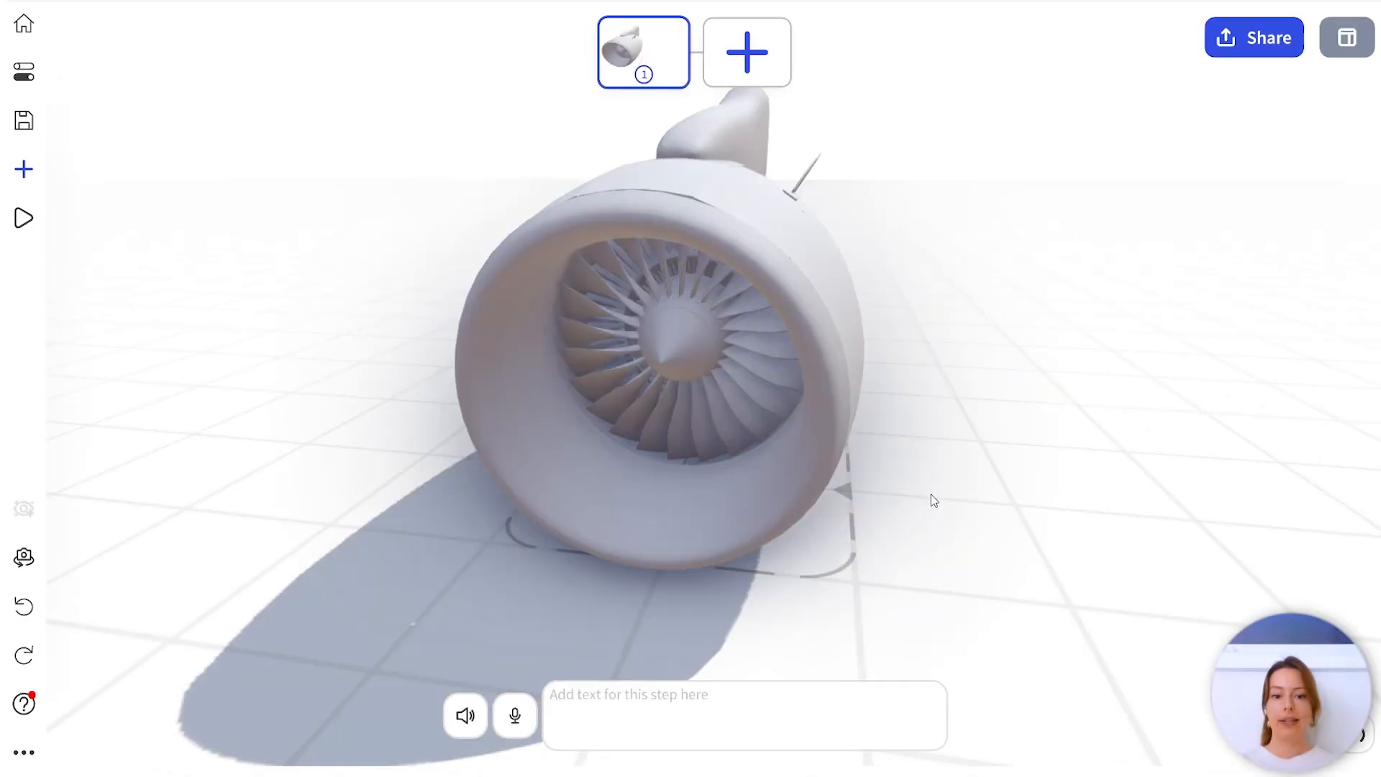
Select the whole jet engine through its fan blades, duplicate it, and place the copy beside the original.
{"action": "left_click", "coordinate": [705, 365]}
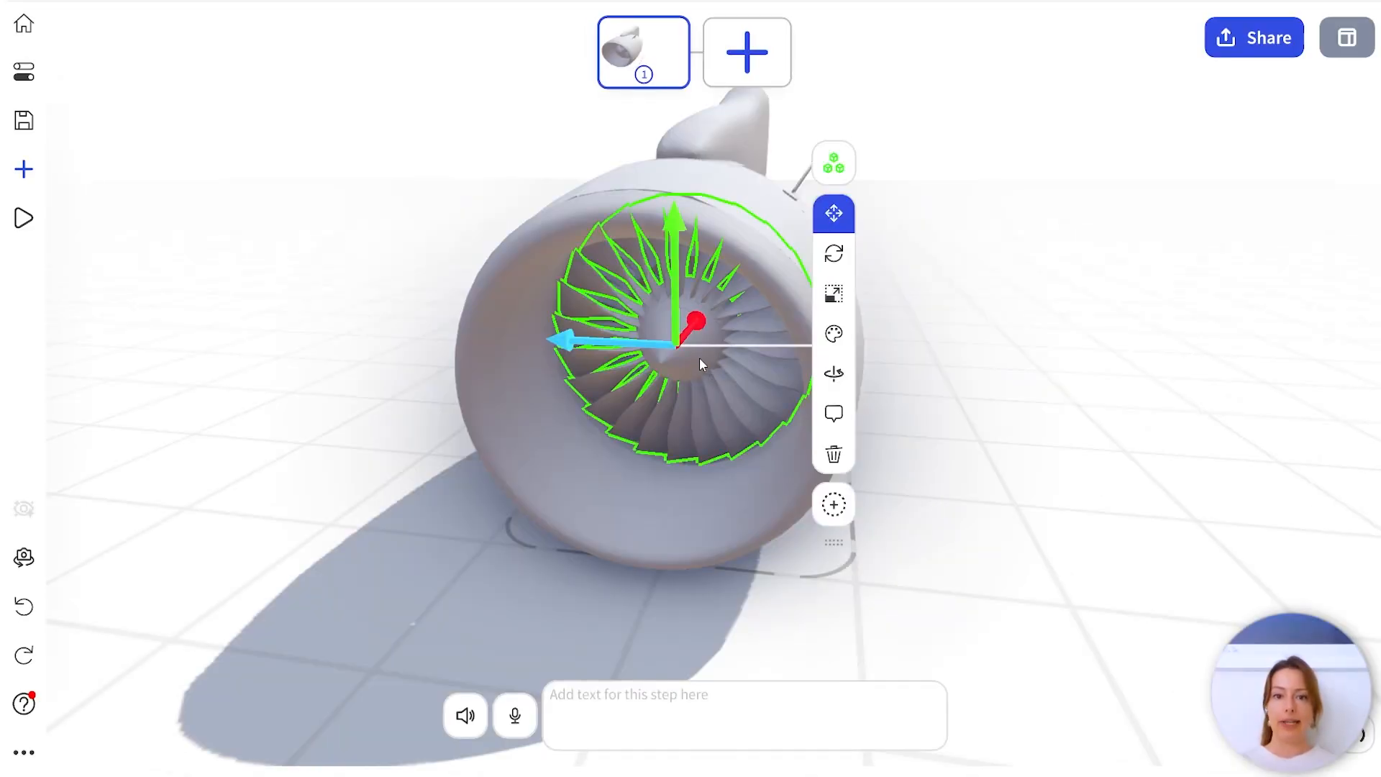
{"action": "left_click", "coordinate": [830, 175]}
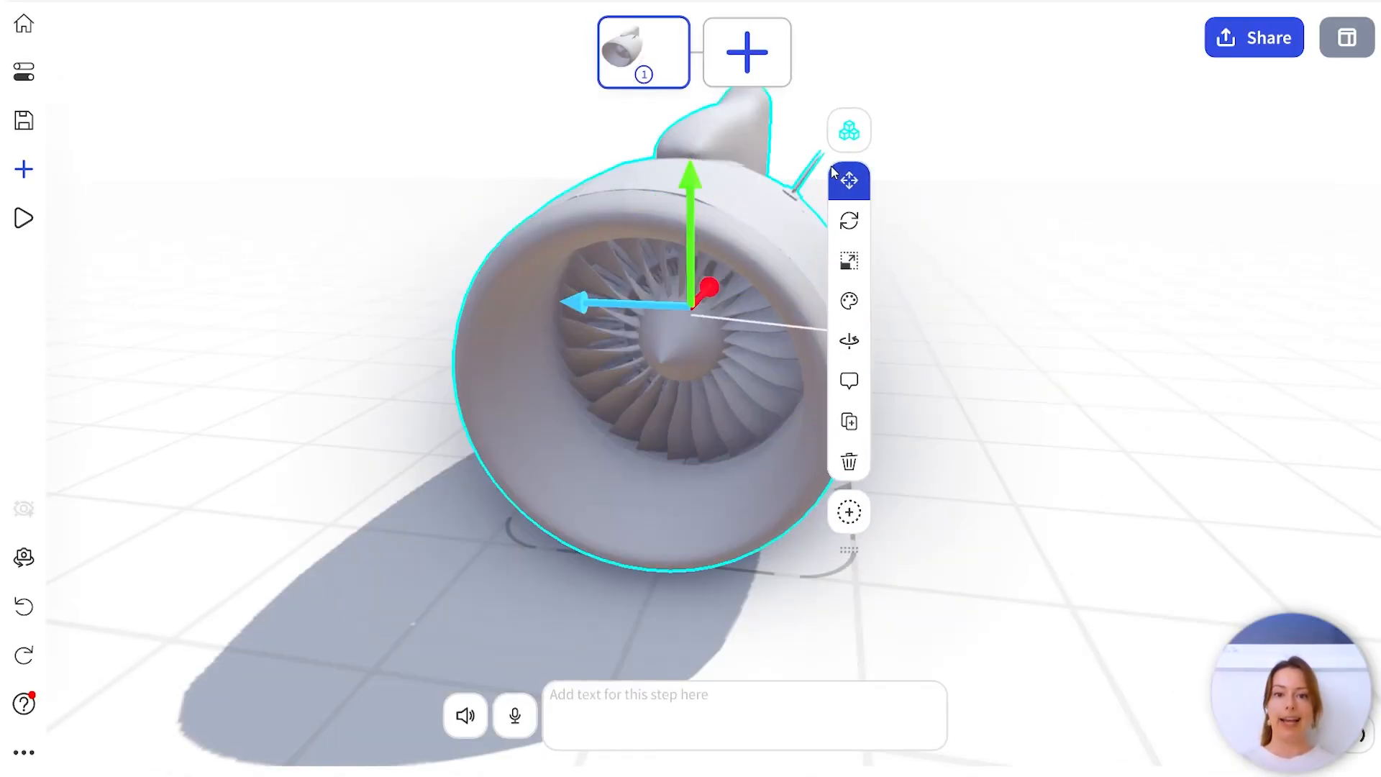
{"action": "left_click", "coordinate": [849, 422]}
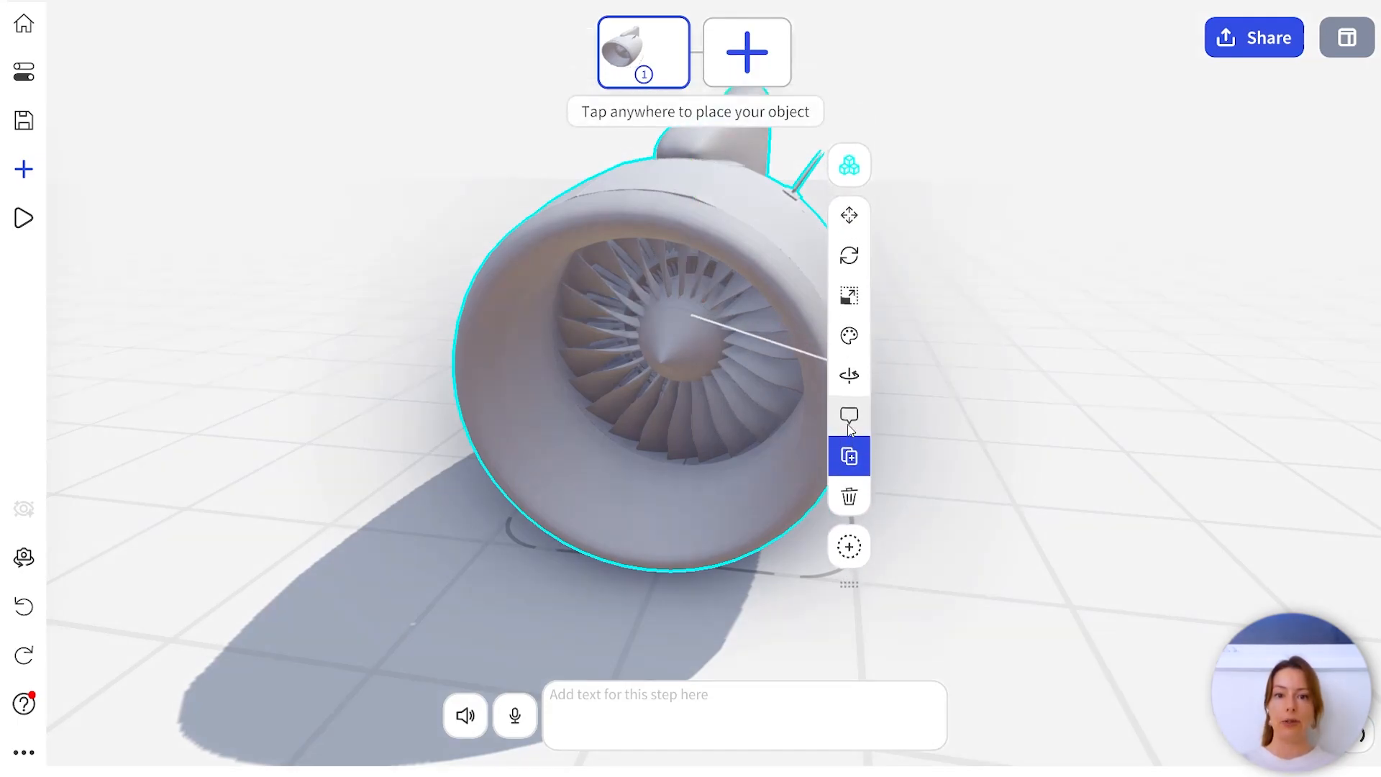
{"action": "left_click", "coordinate": [1055, 486]}
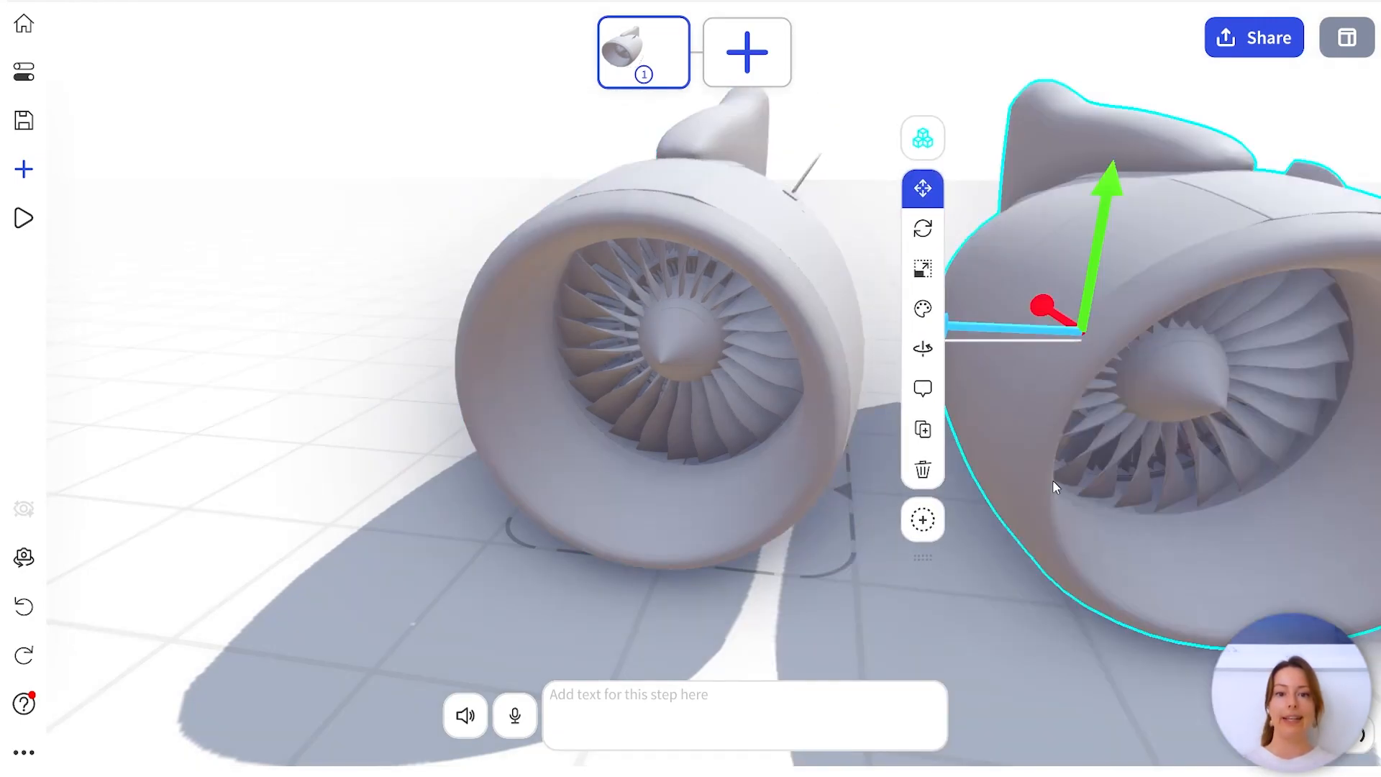
{"action": "scroll", "coordinate": [1191, 492], "scroll_direction": "down", "scroll_amount": 3}
{"action": "left_click_drag", "start_coordinate": [1190, 493], "coordinate": [1110, 497]}
{"action": "left_click", "coordinate": [1124, 390]}
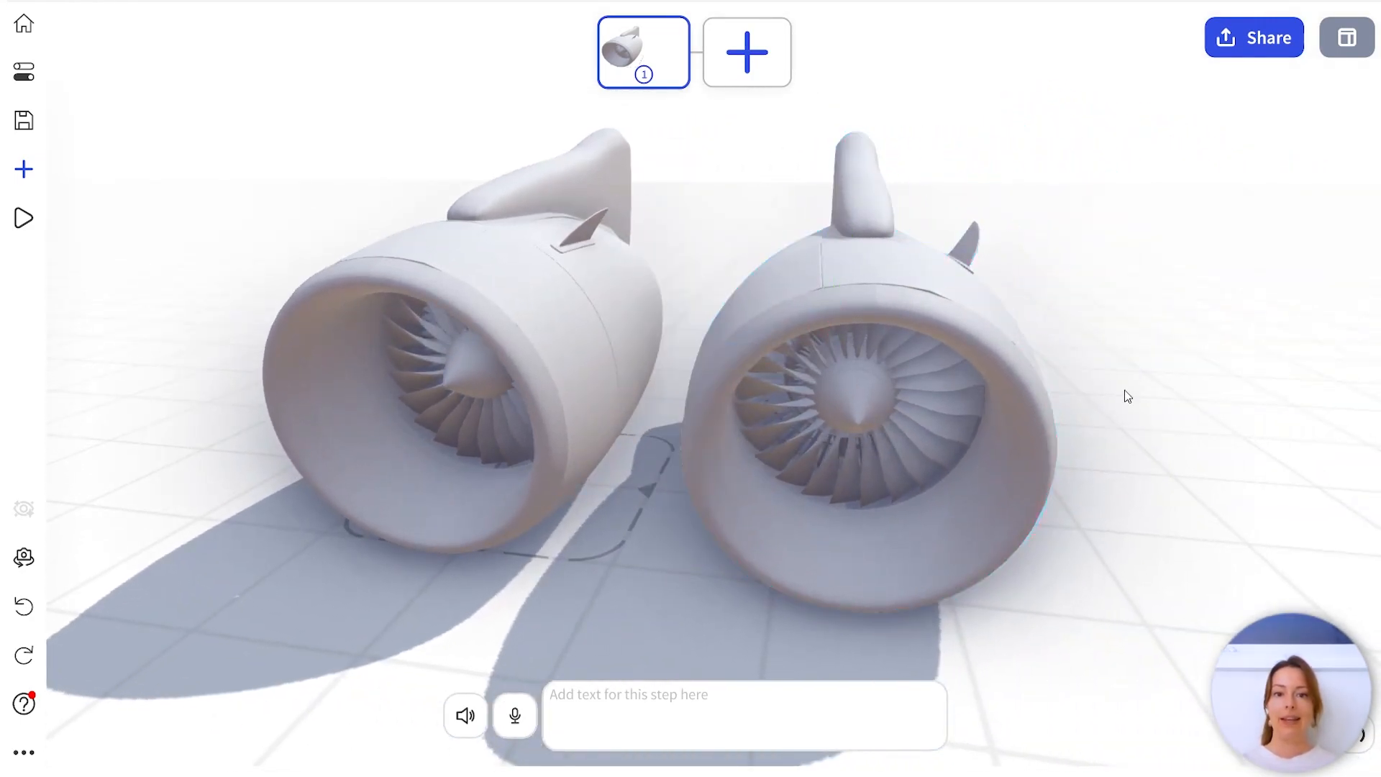
{"action": "left_click_drag", "start_coordinate": [1142, 394], "coordinate": [1166, 444]}
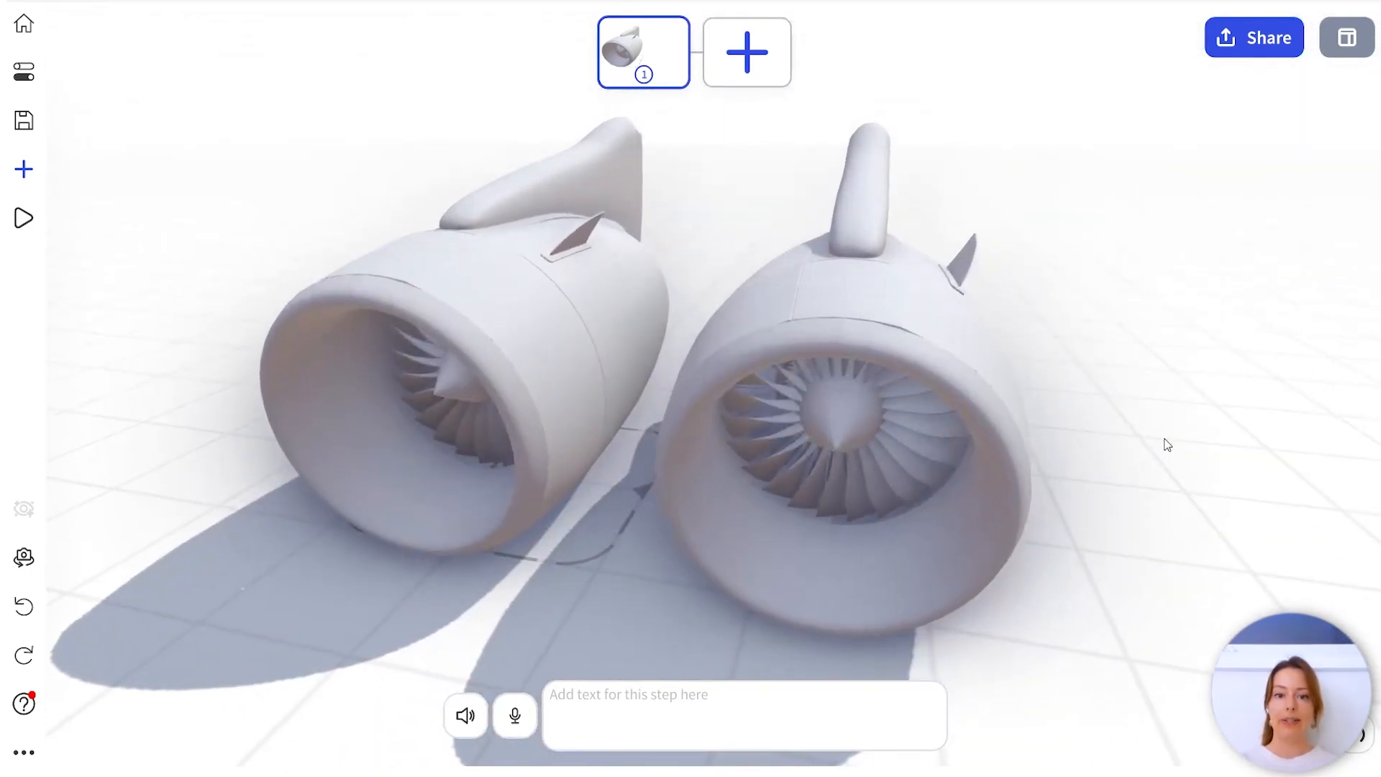
Delete the duplicated jet engine from the scene.
{"action": "left_click", "coordinate": [848, 288]}
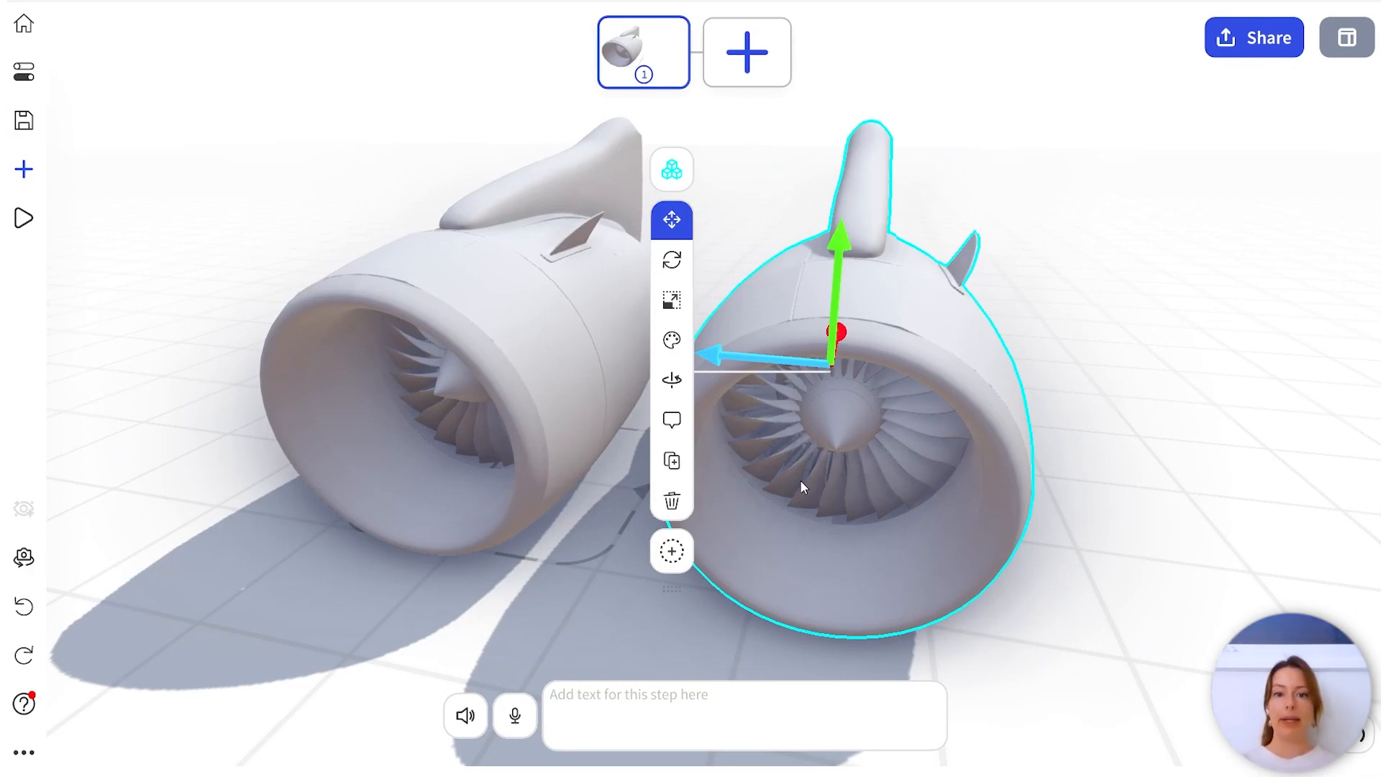
{"action": "left_click", "coordinate": [671, 501]}
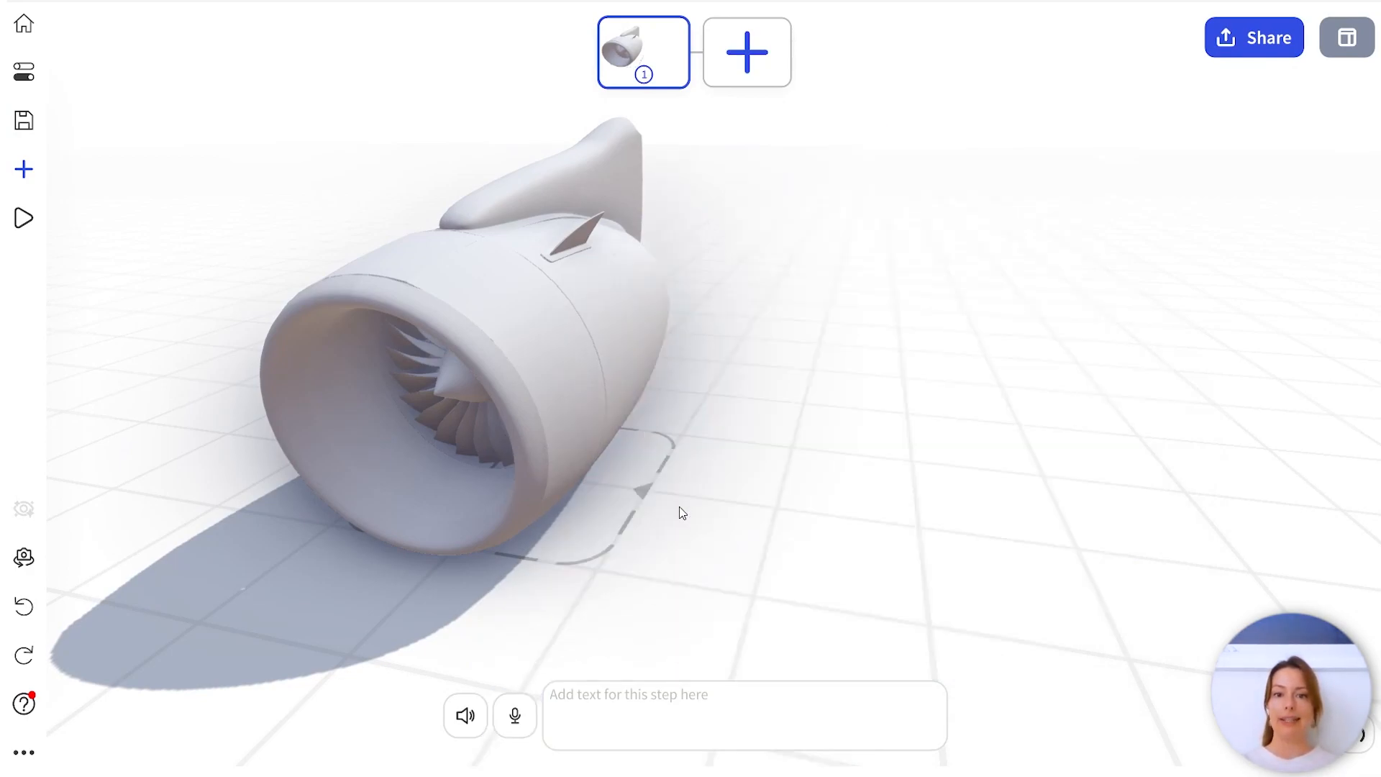
{"action": "left_click_drag", "start_coordinate": [653, 481], "coordinate": [736, 481]}
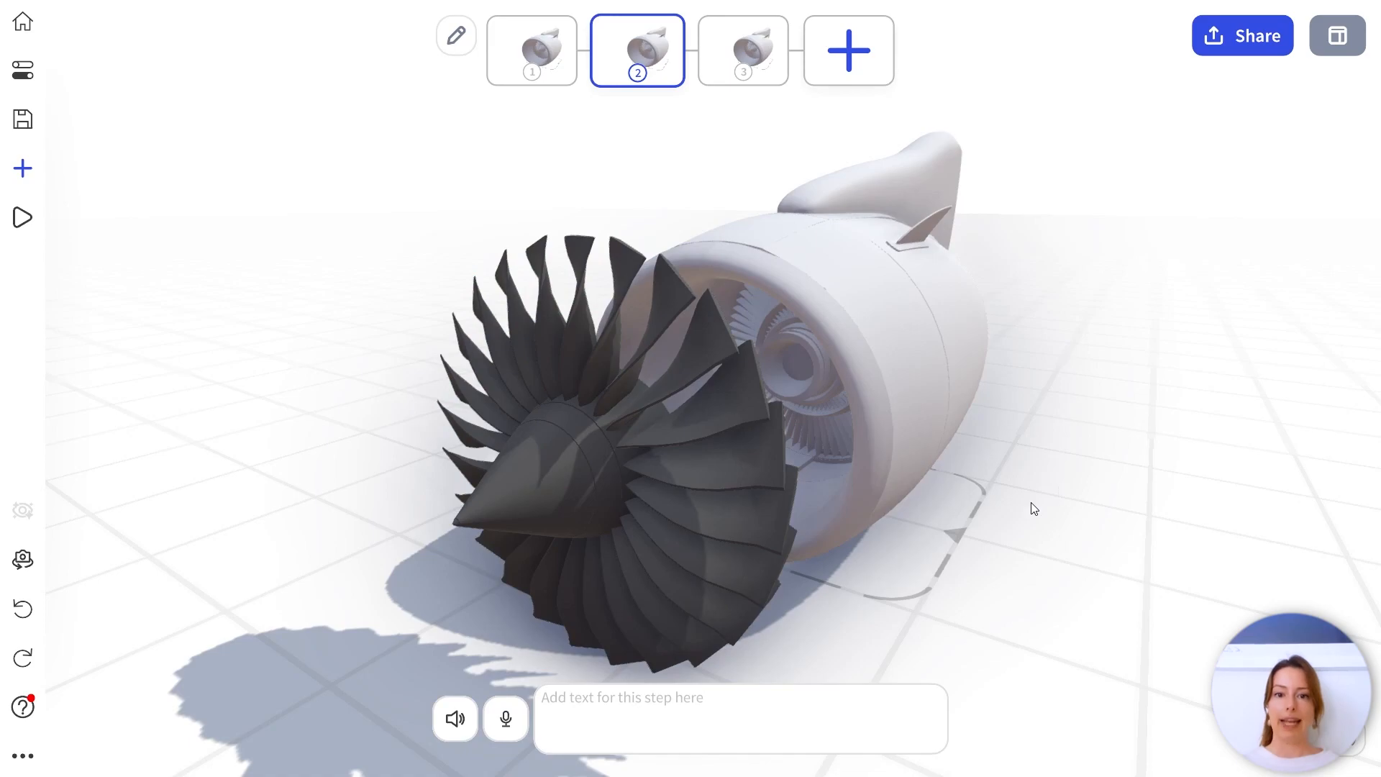
Select the dark fan blades in step 2 and choose Move, Rotate, Scale and Color as the attributes to replicate.
{"action": "left_click", "coordinate": [733, 455]}
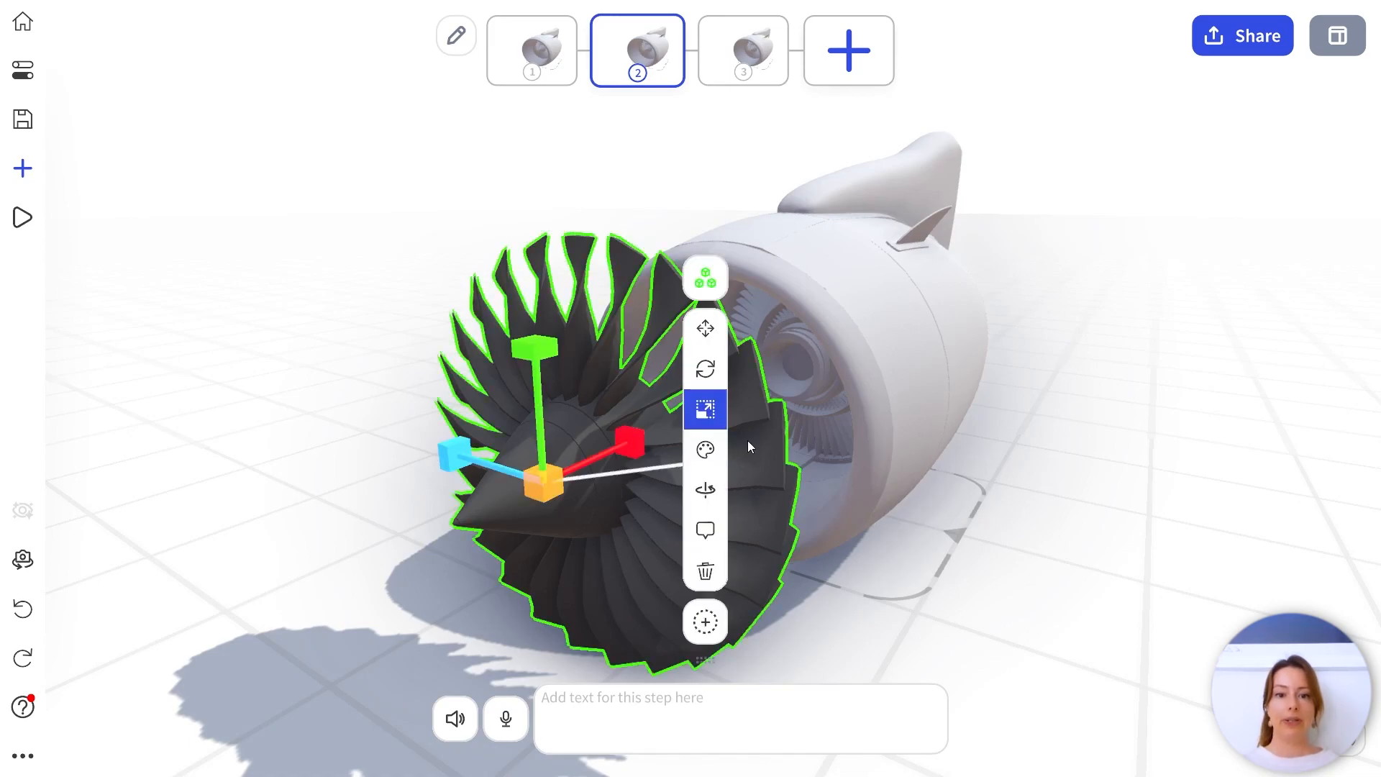
{"action": "left_click", "coordinate": [721, 331]}
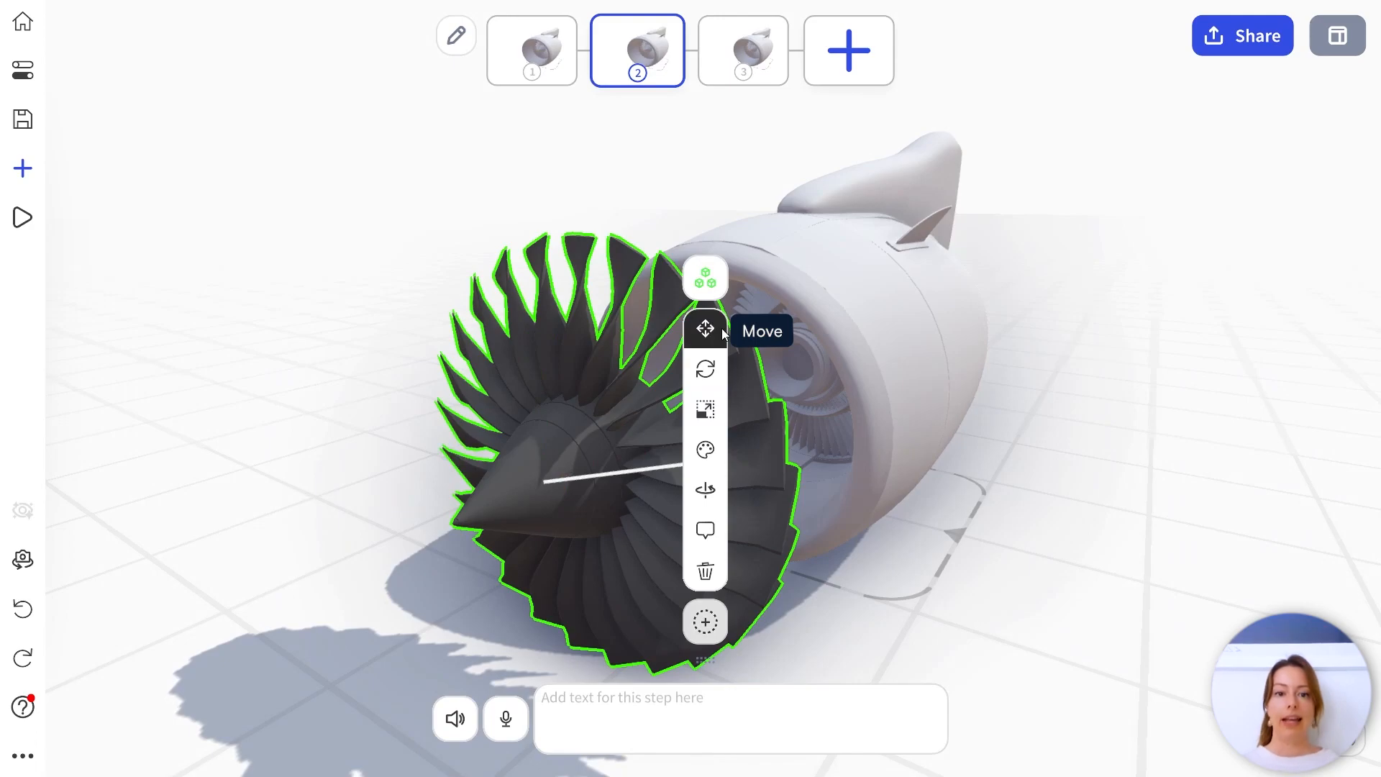
{"action": "left_click", "coordinate": [721, 331]}
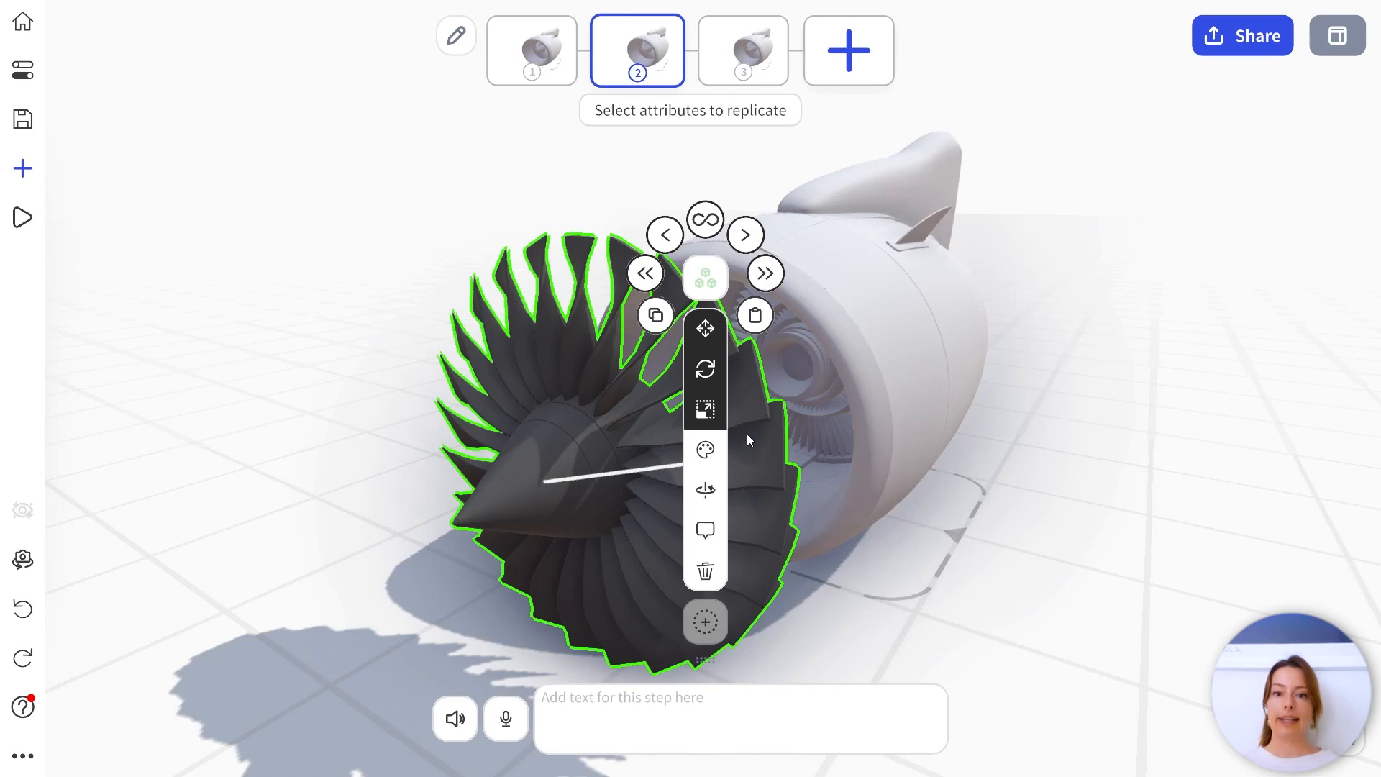
{"action": "left_click", "coordinate": [718, 453]}
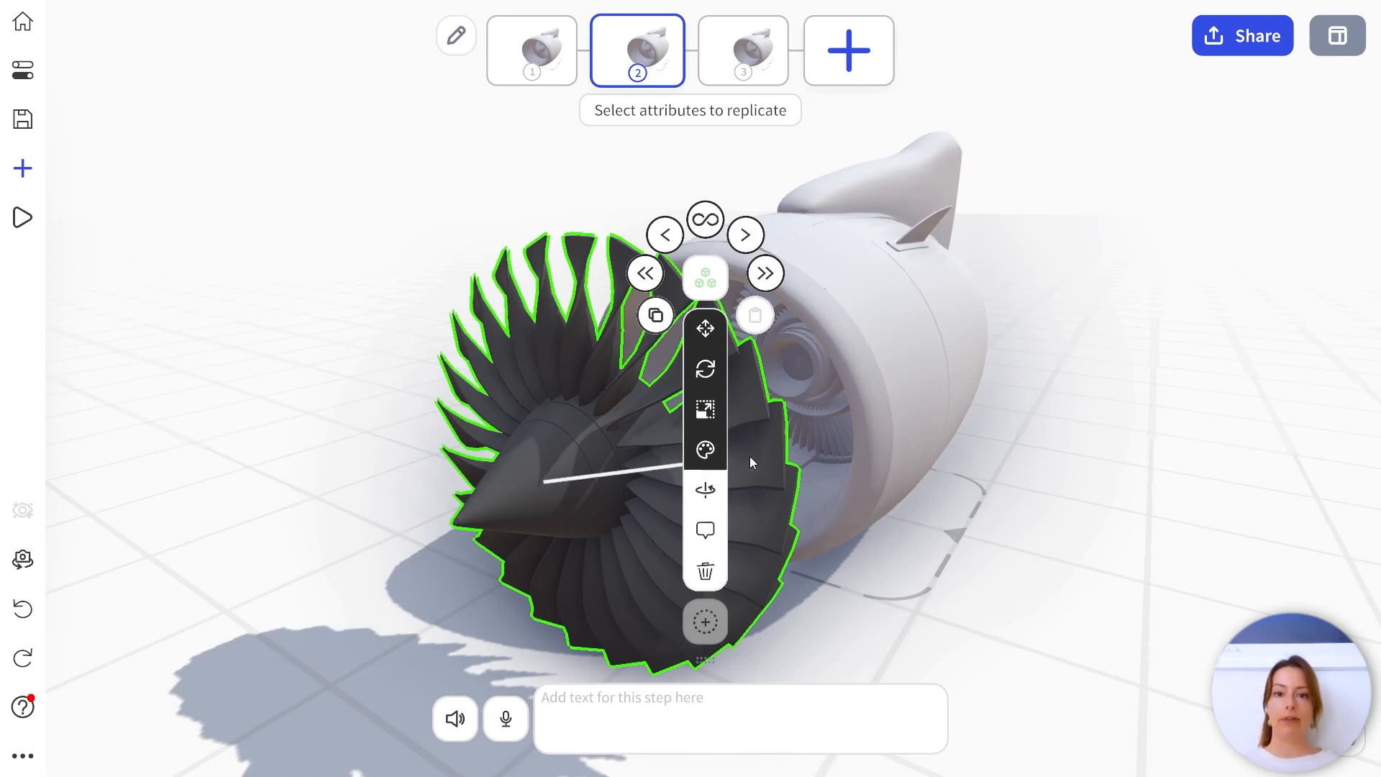
{"action": "left_click", "coordinate": [716, 411]}
{"action": "left_click", "coordinate": [717, 385]}
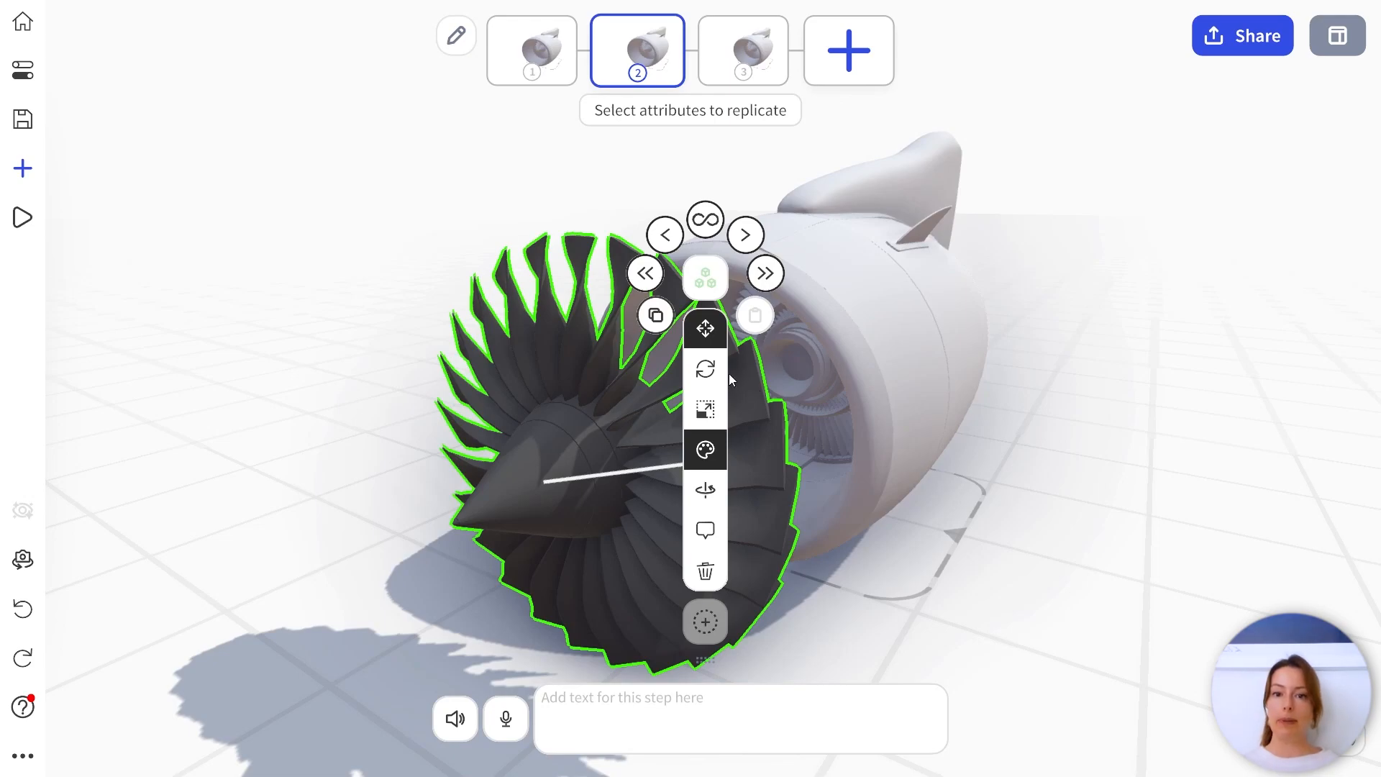
{"action": "left_click", "coordinate": [708, 370]}
{"action": "left_click", "coordinate": [706, 409]}
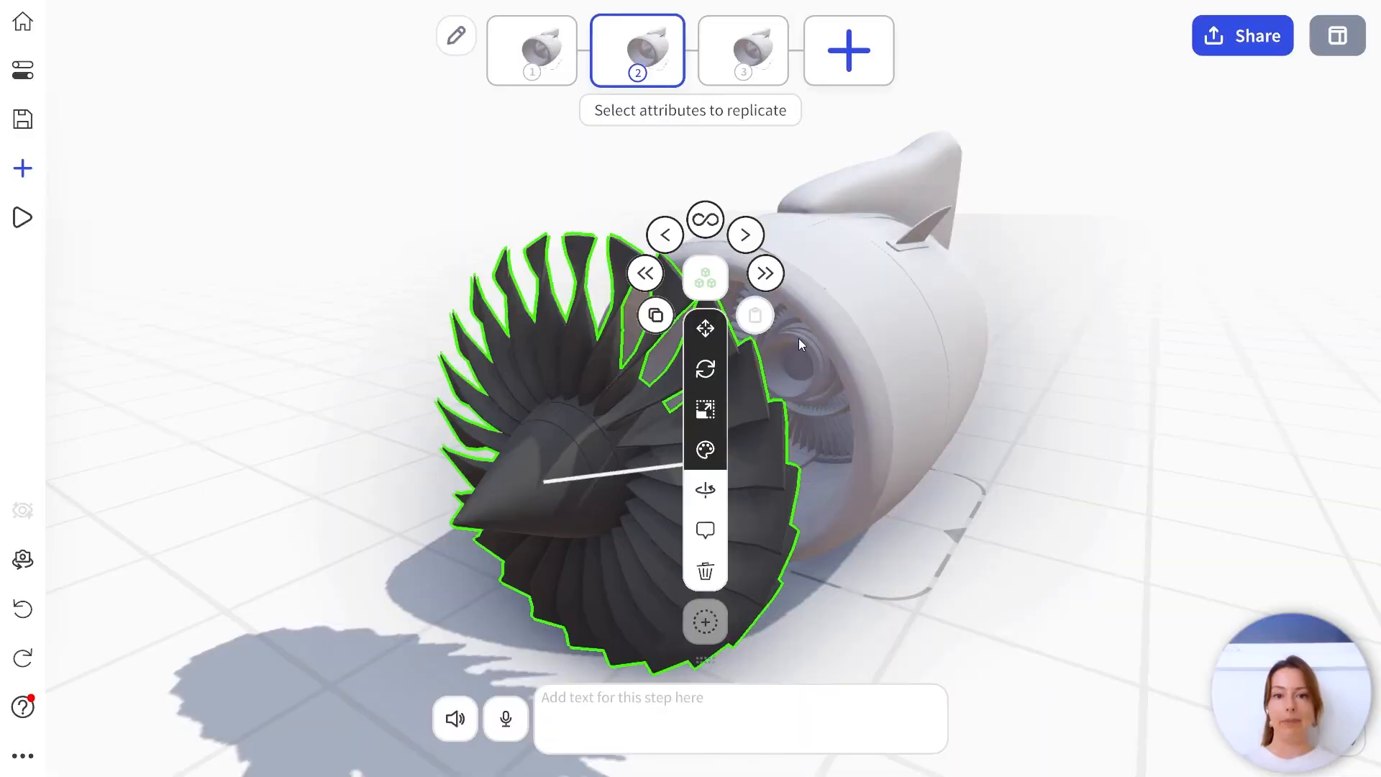
Apply the chosen fan blade attributes to all following steps, and go to step 3.
{"action": "left_click", "coordinate": [766, 274]}
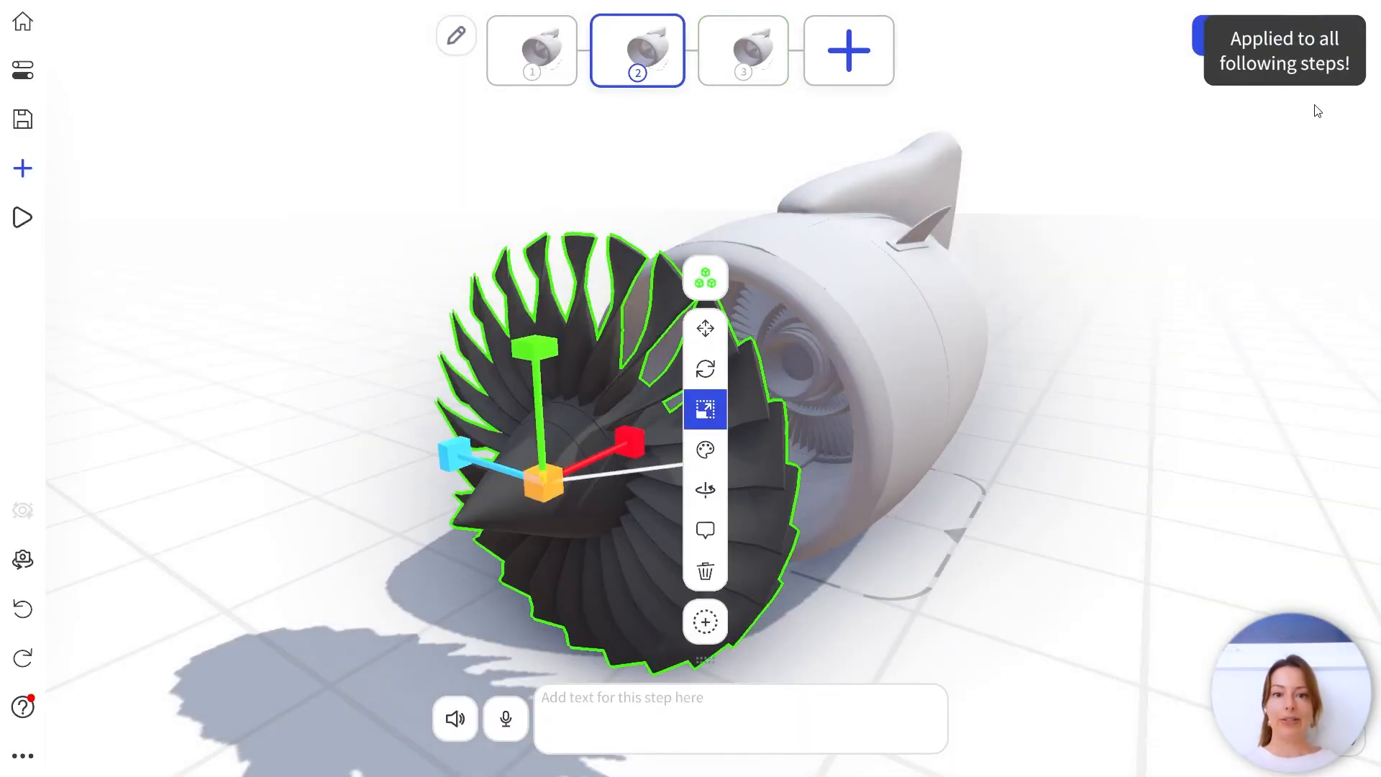
{"action": "left_click", "coordinate": [771, 165]}
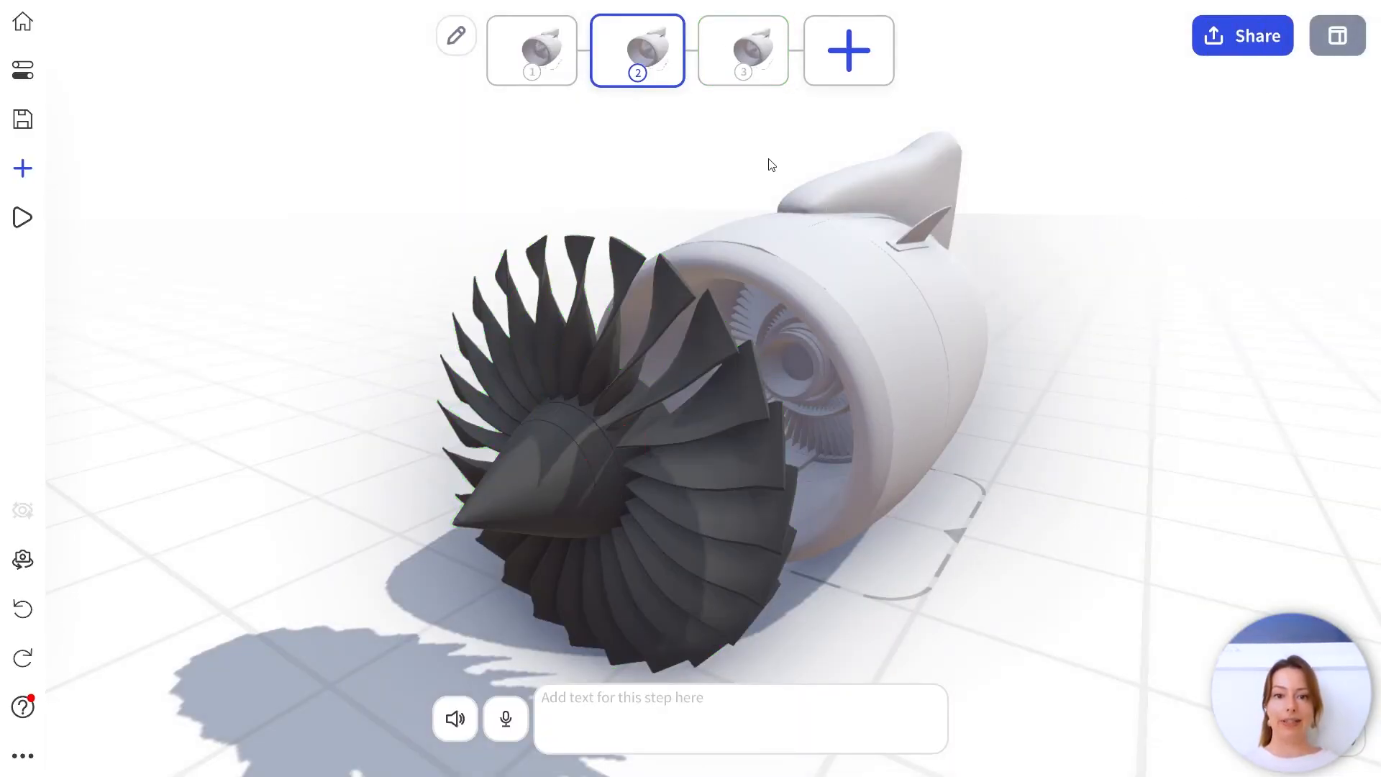
{"action": "left_click", "coordinate": [746, 52]}
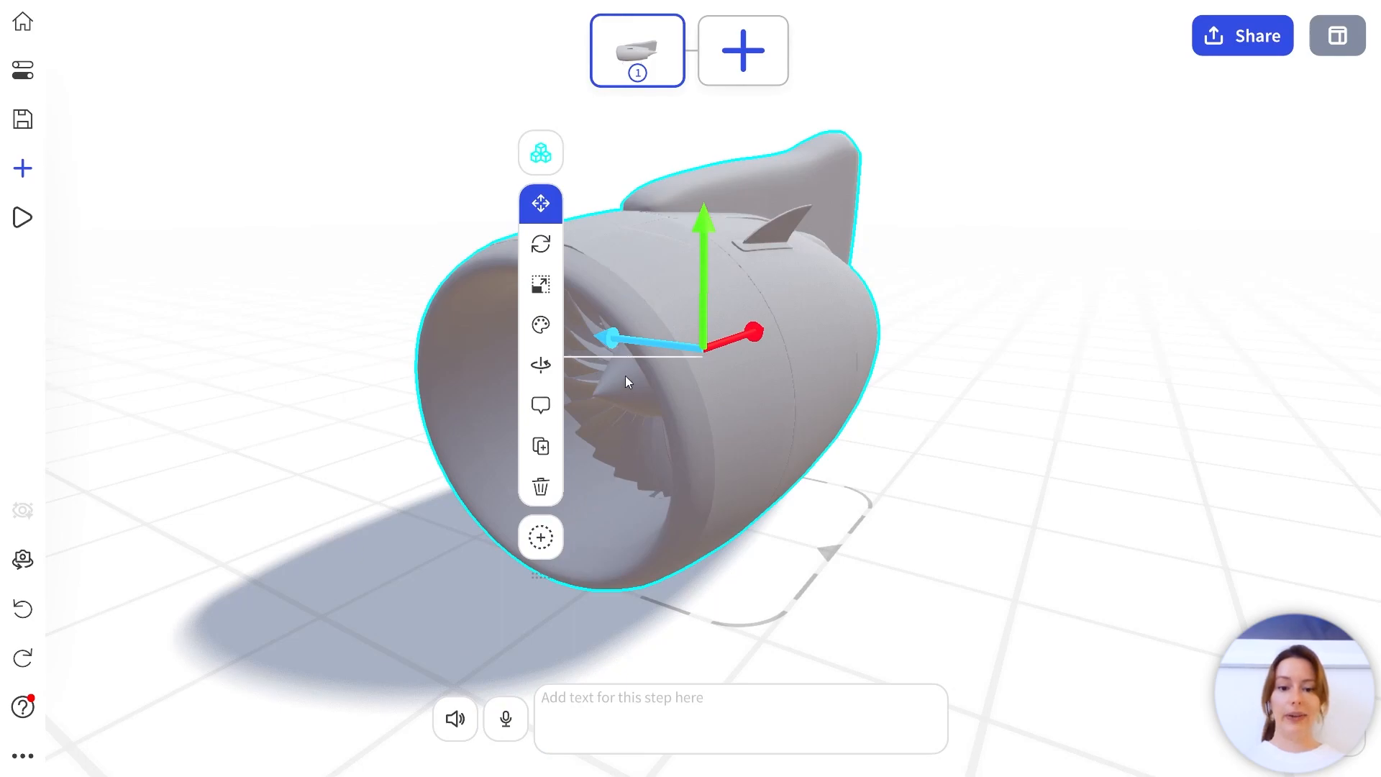
Try a pale pink color on the whole jet engine.
{"action": "left_click", "coordinate": [540, 325]}
{"action": "left_click", "coordinate": [337, 416]}
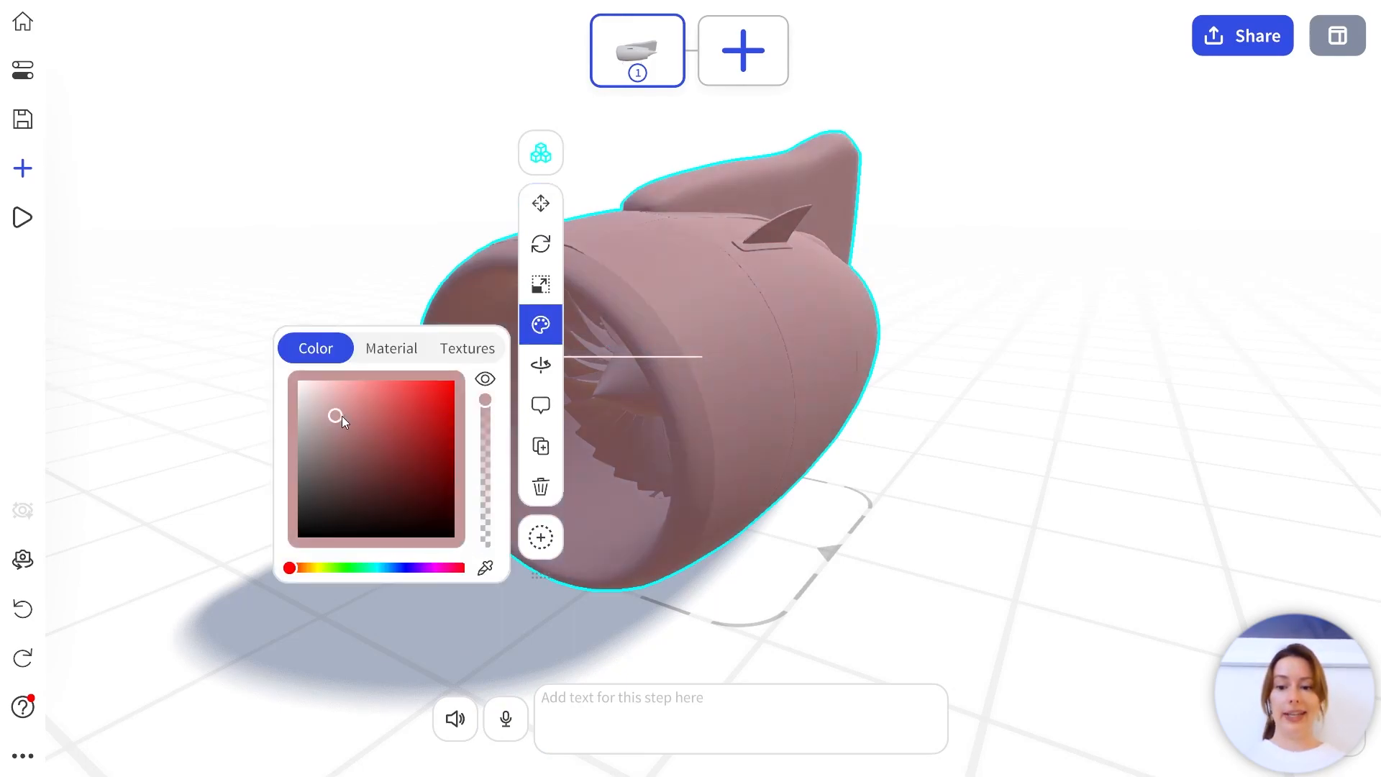
{"action": "left_click_drag", "start_coordinate": [342, 416], "coordinate": [322, 404]}
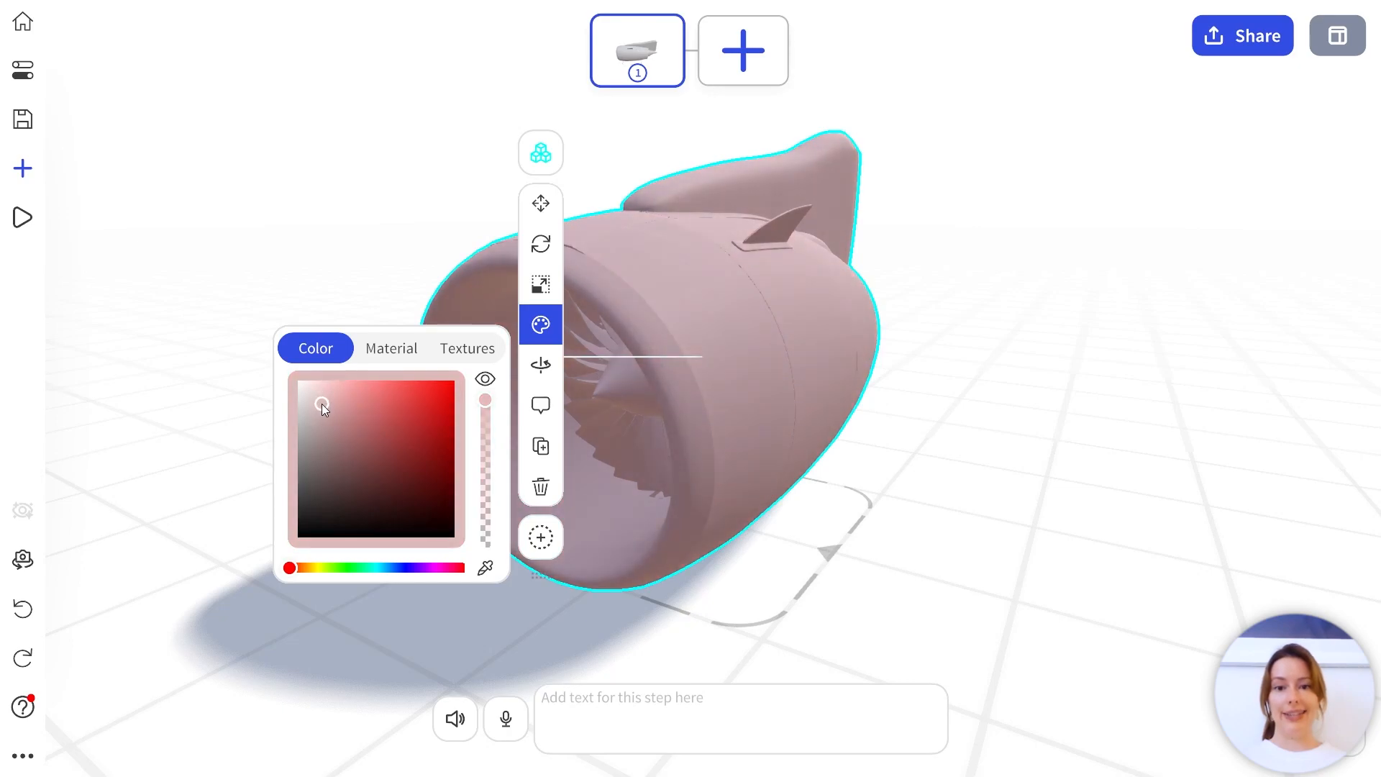
Apply the Copper material to the whole jet engine and recolor it a pale greyish beige.
{"action": "left_click", "coordinate": [393, 348]}
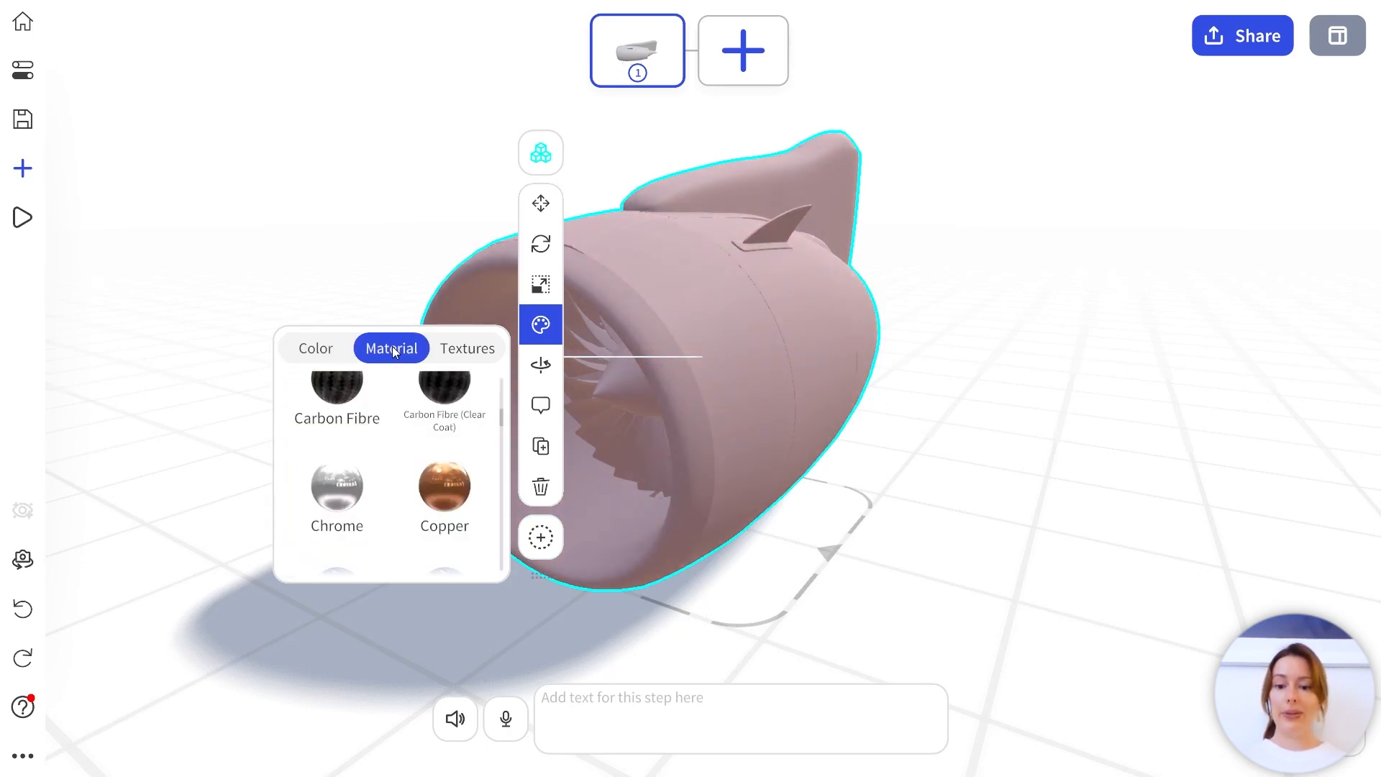
{"action": "left_click", "coordinate": [442, 486]}
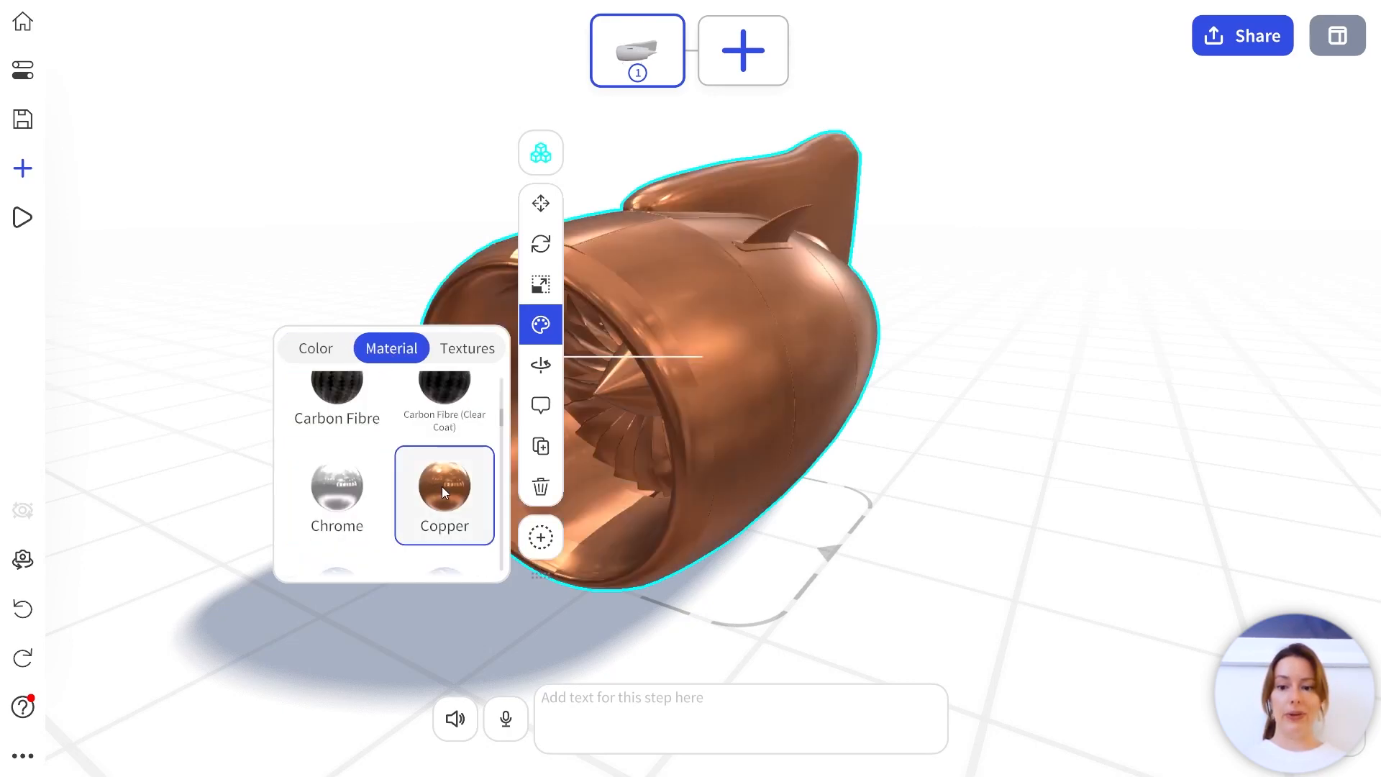
{"action": "left_click", "coordinate": [332, 356]}
{"action": "left_click", "coordinate": [309, 407]}
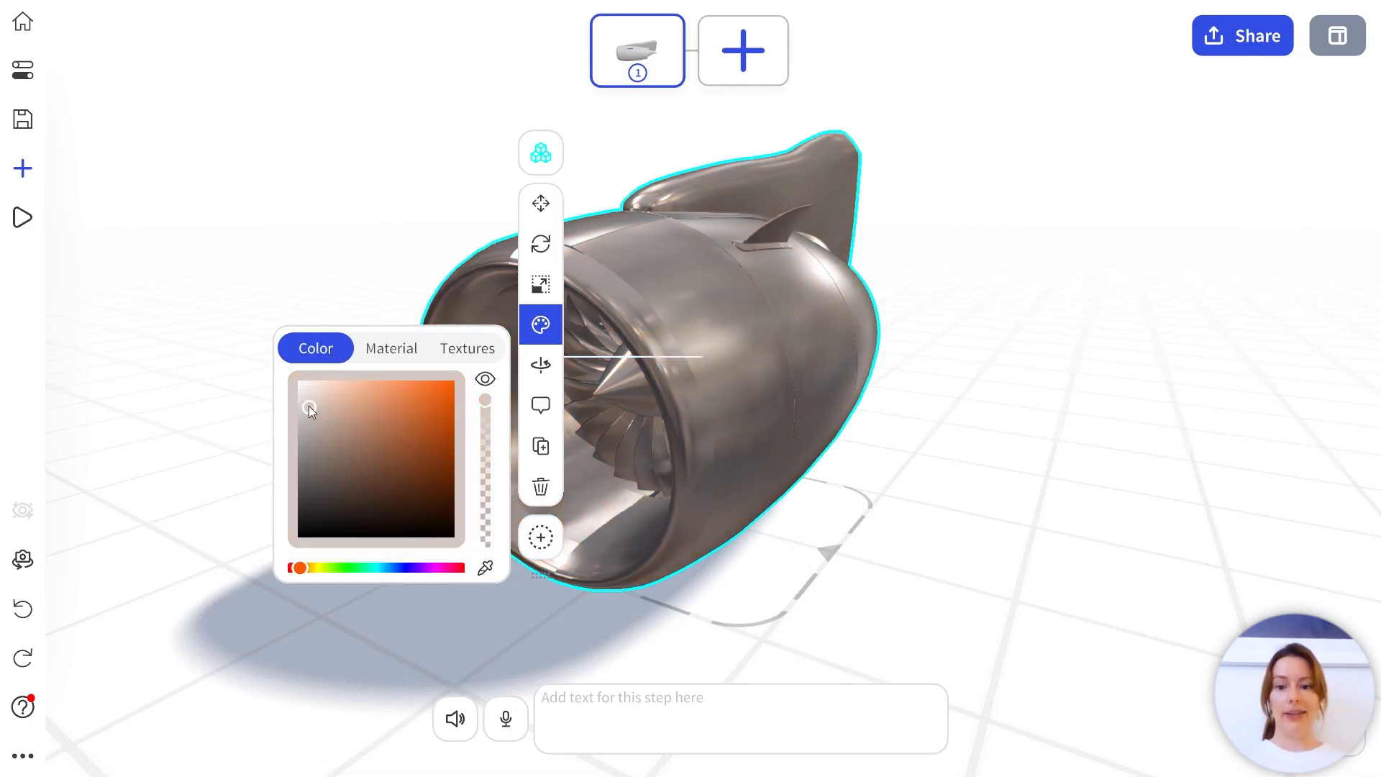
Switch from whole-object to single-part selection, and select the near outer cowel, the pylon-side shell and the inner inlet lining one by one.
{"action": "left_click", "coordinate": [540, 153]}
{"action": "left_click", "coordinate": [777, 335]}
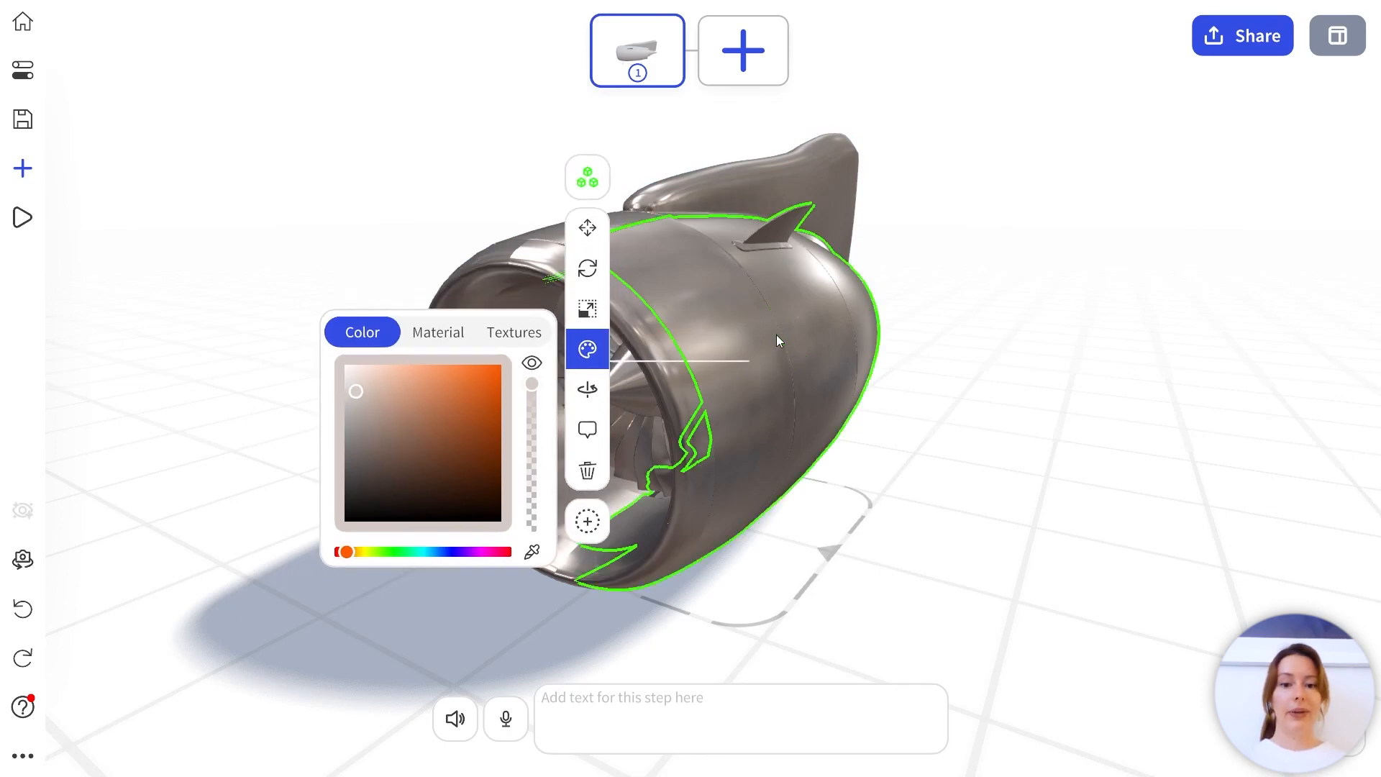
{"action": "left_click_drag", "start_coordinate": [776, 335], "coordinate": [862, 377]}
{"action": "left_click", "coordinate": [726, 183]}
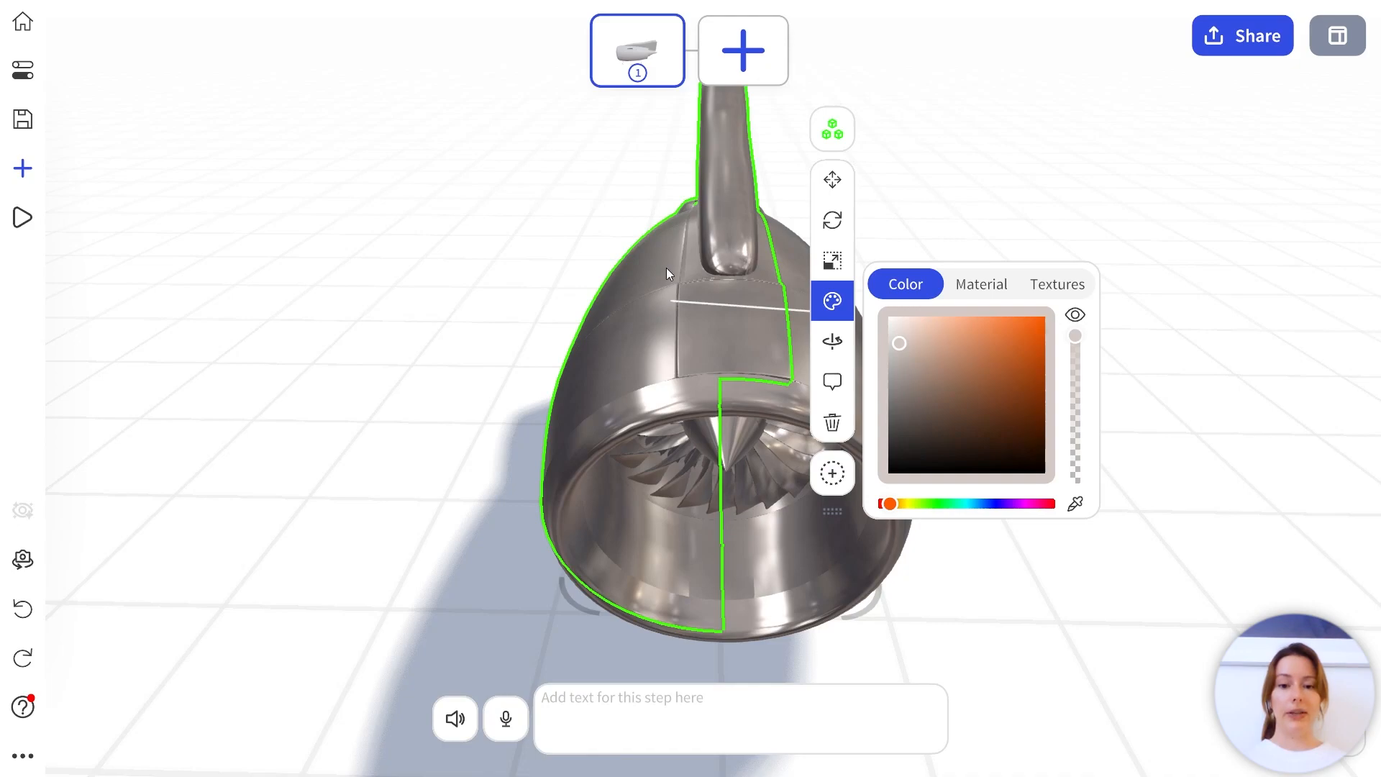
{"action": "left_click", "coordinate": [675, 539]}
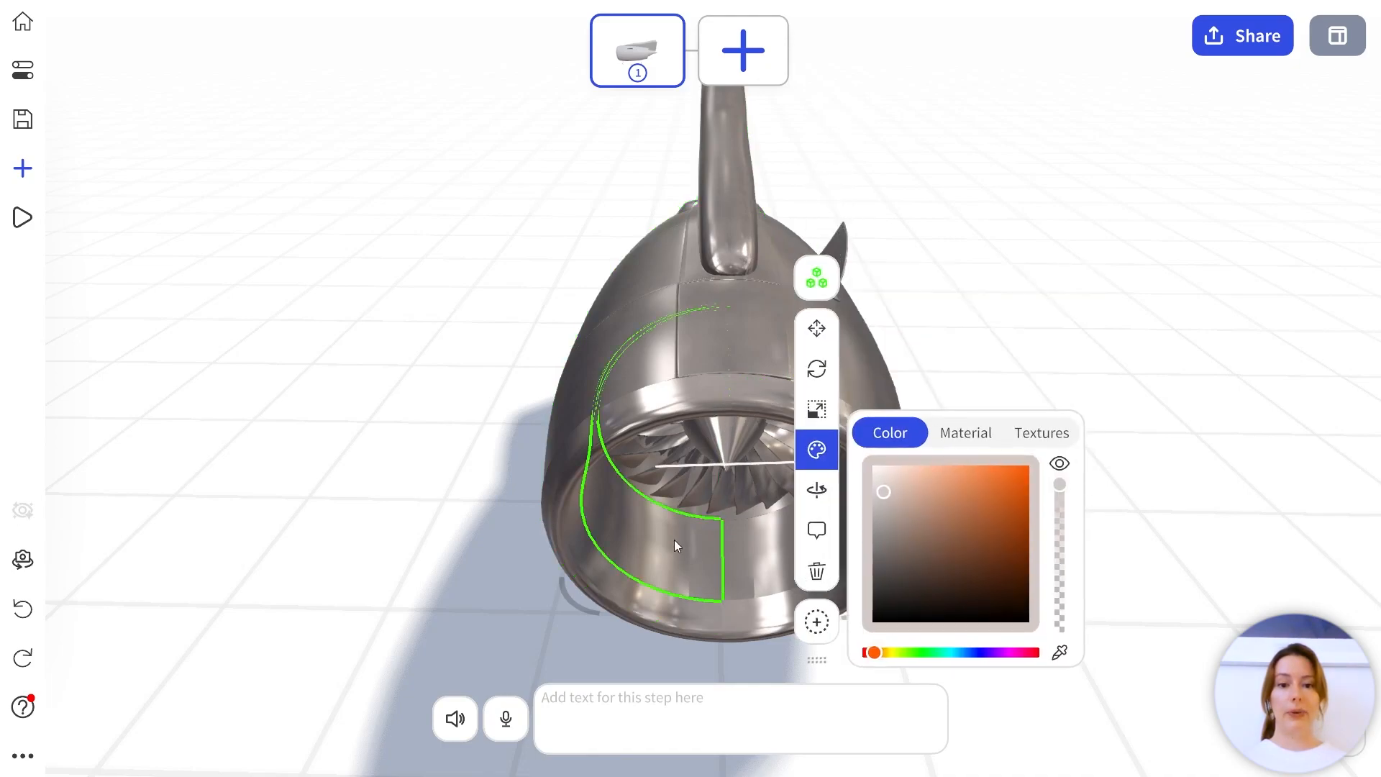
Select both halves of the outer engine shell together, removing the pylon-side half from the selection and adding it again.
{"action": "left_click", "coordinate": [676, 351]}
{"action": "left_click", "coordinate": [779, 227], "text": "shift"}
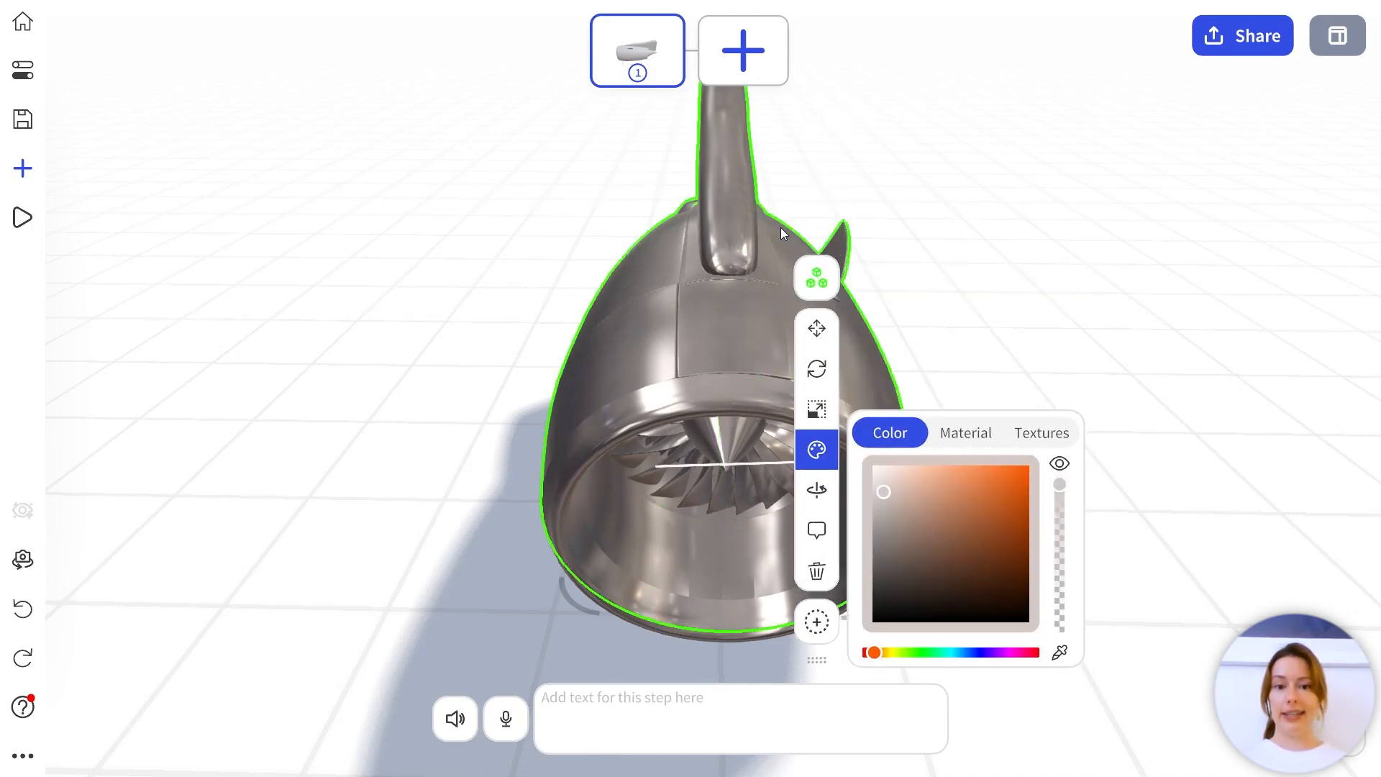
{"action": "left_click", "coordinate": [719, 162], "text": "shift"}
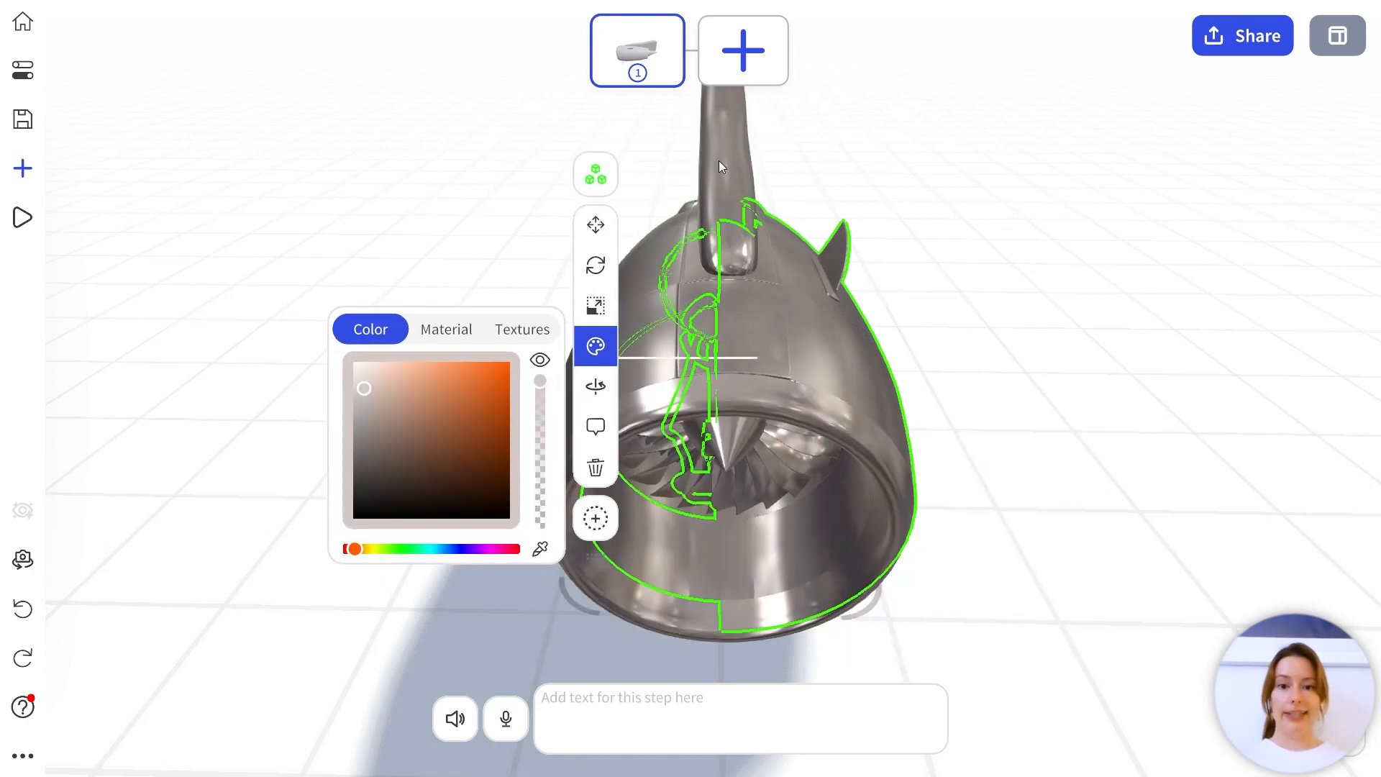
{"action": "left_click", "coordinate": [718, 162]}
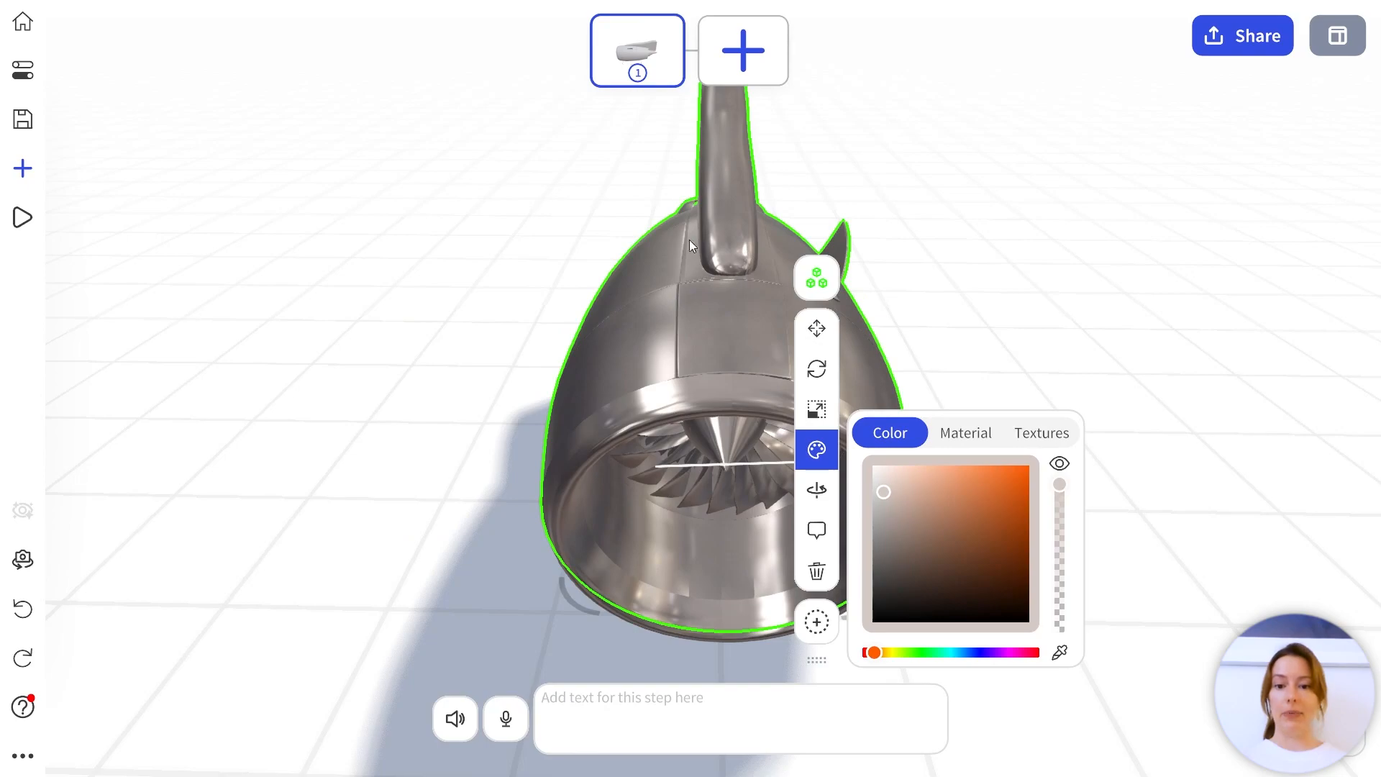
{"action": "left_click_drag", "start_coordinate": [689, 239], "coordinate": [533, 311]}
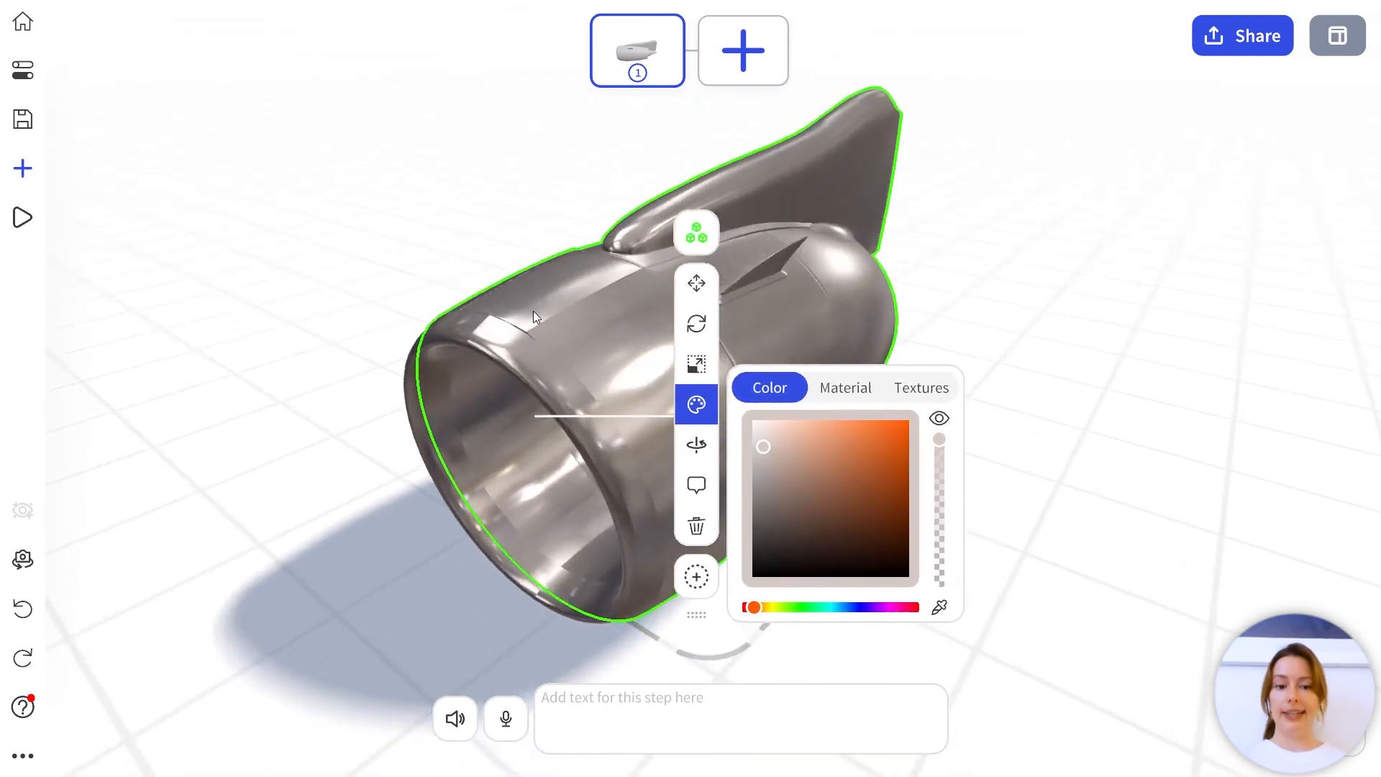
Apply the Plastic (Shiny) material to the selected shell halves, color them a warm off-white, and clear the selection.
{"action": "left_click", "coordinate": [845, 388]}
{"action": "scroll", "coordinate": [895, 540], "scroll_direction": "down", "scroll_amount": 3}
{"action": "scroll", "coordinate": [895, 490], "scroll_direction": "down", "scroll_amount": 5}
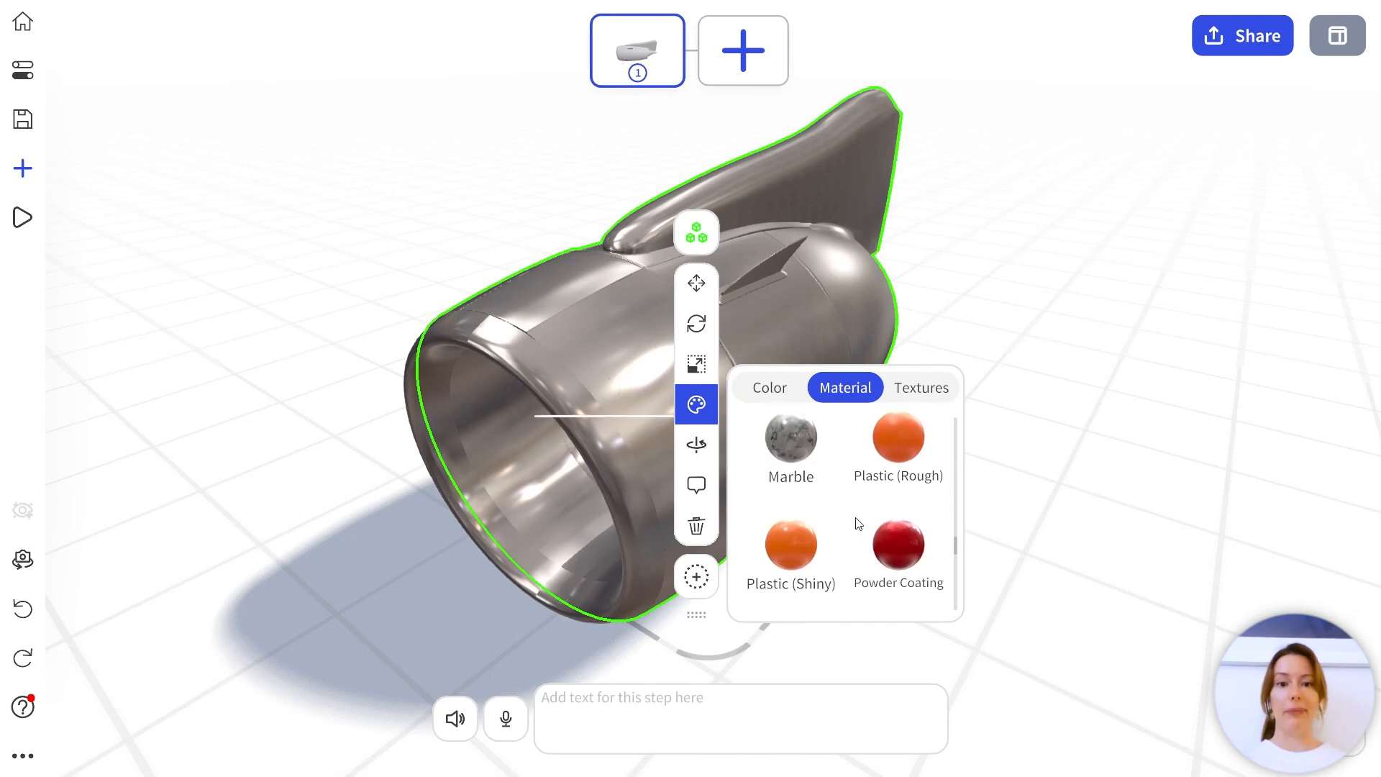
{"action": "left_click", "coordinate": [789, 545]}
{"action": "left_click", "coordinate": [771, 389]}
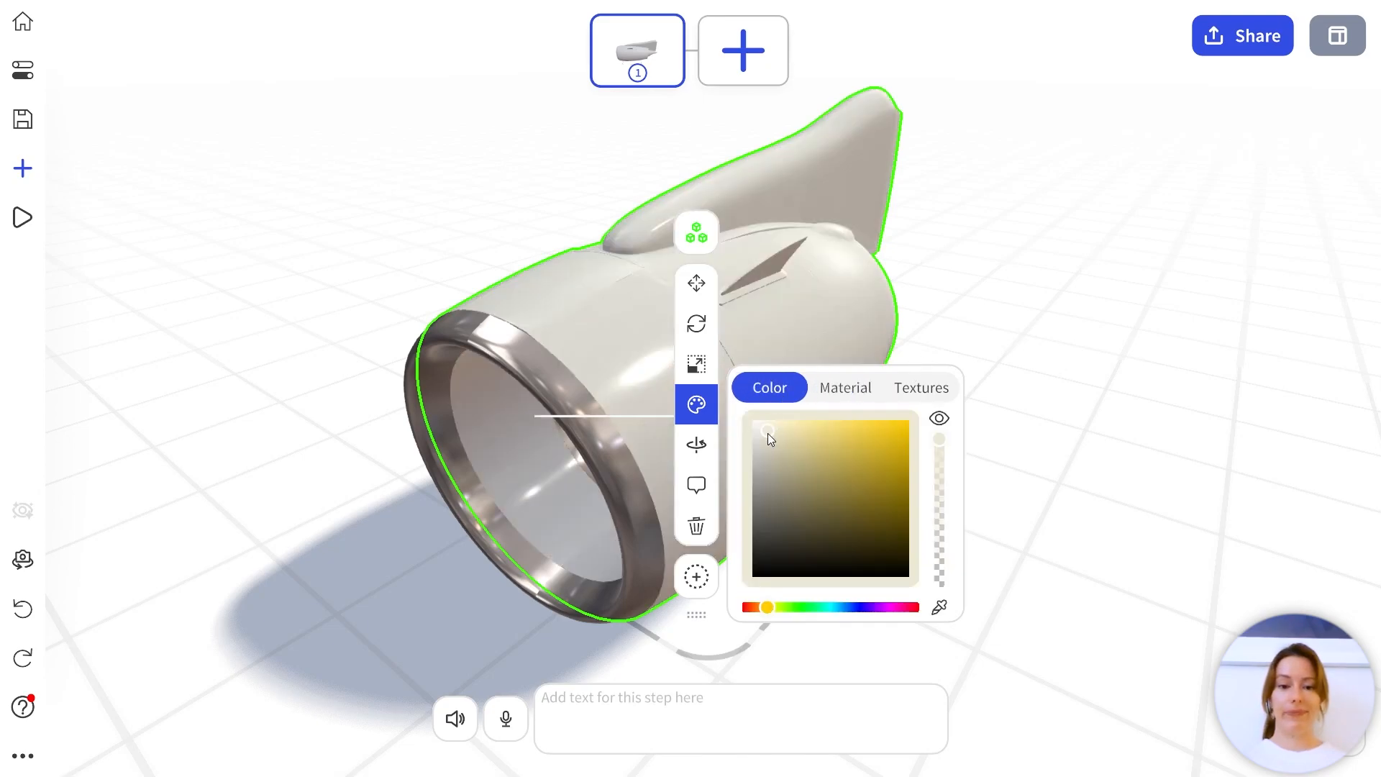
{"action": "left_click", "coordinate": [984, 315]}
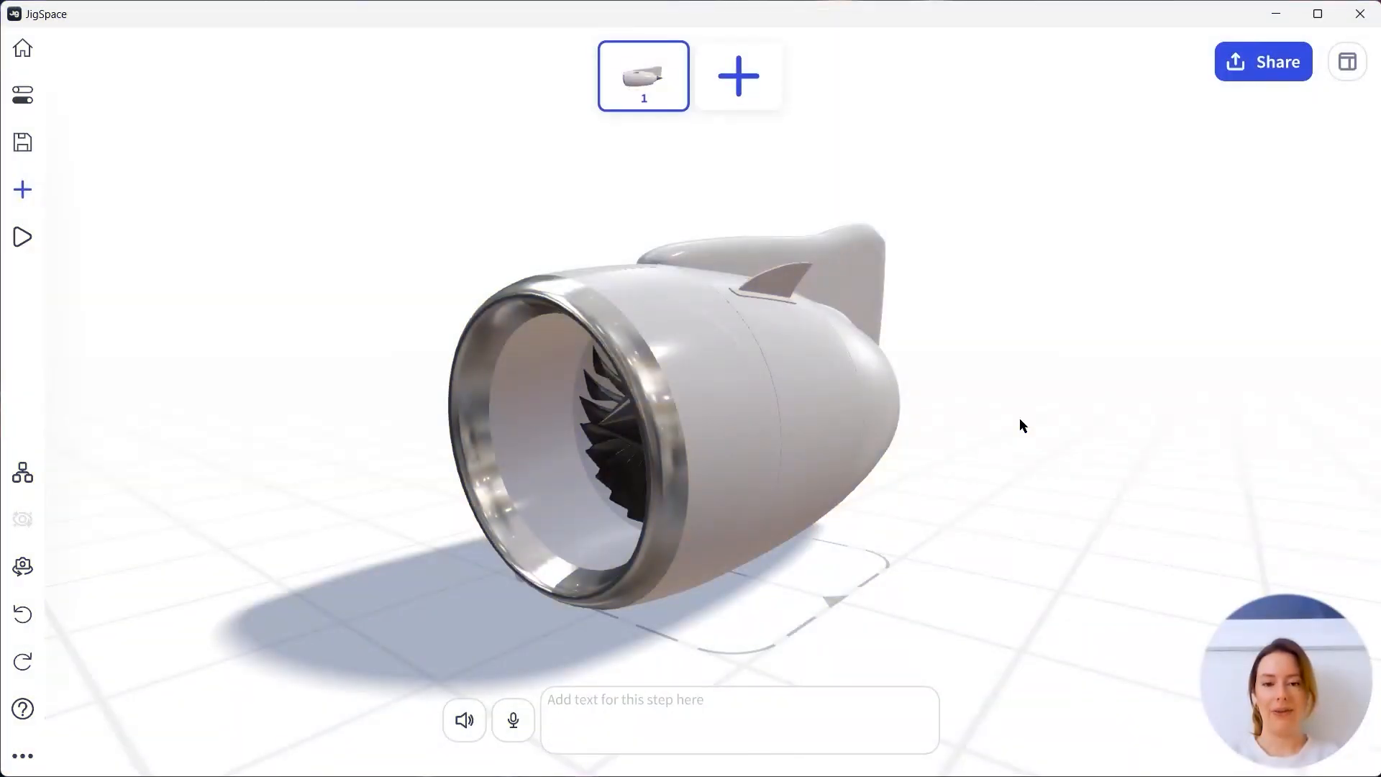
Open the object list, select Jet Engine in it and expand its parts.
{"action": "left_click_drag", "start_coordinate": [1021, 424], "coordinate": [837, 452]}
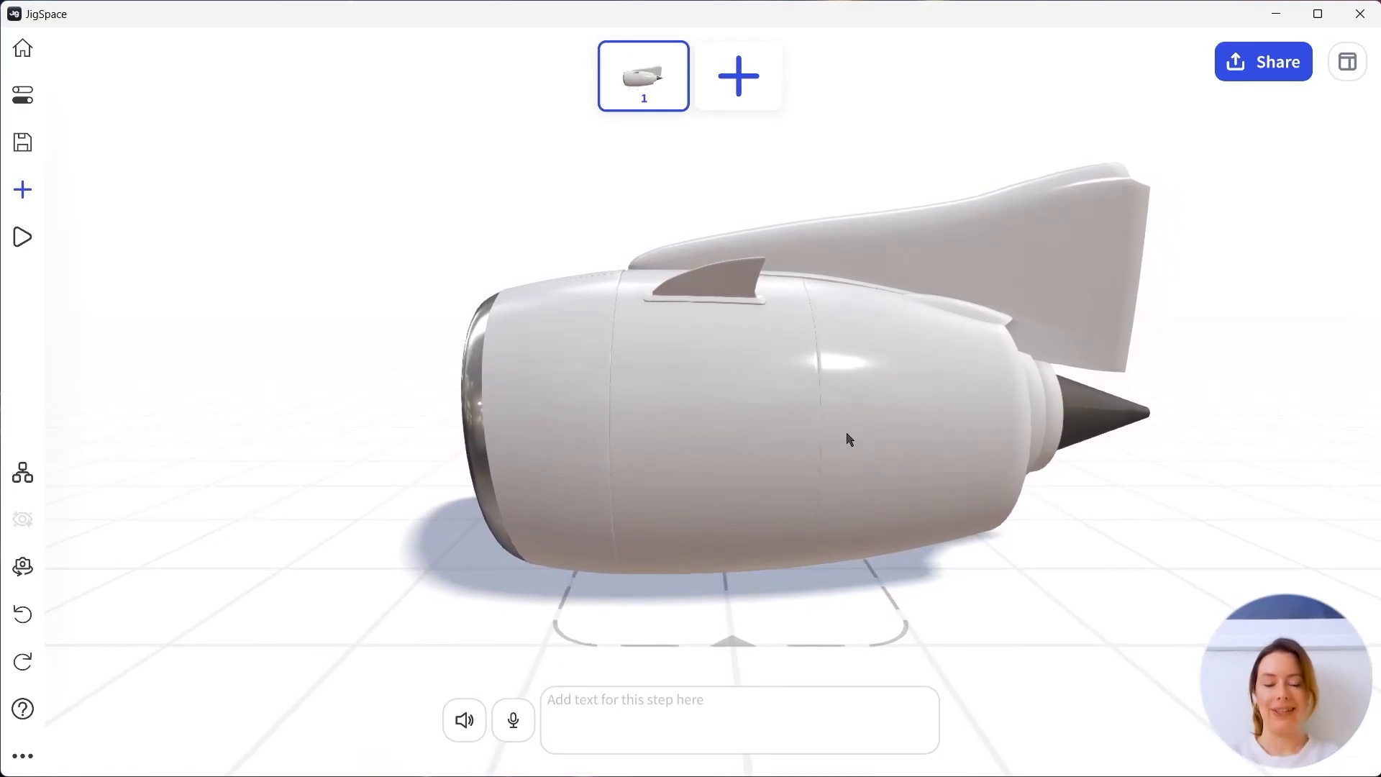
{"action": "left_click", "coordinate": [39, 481]}
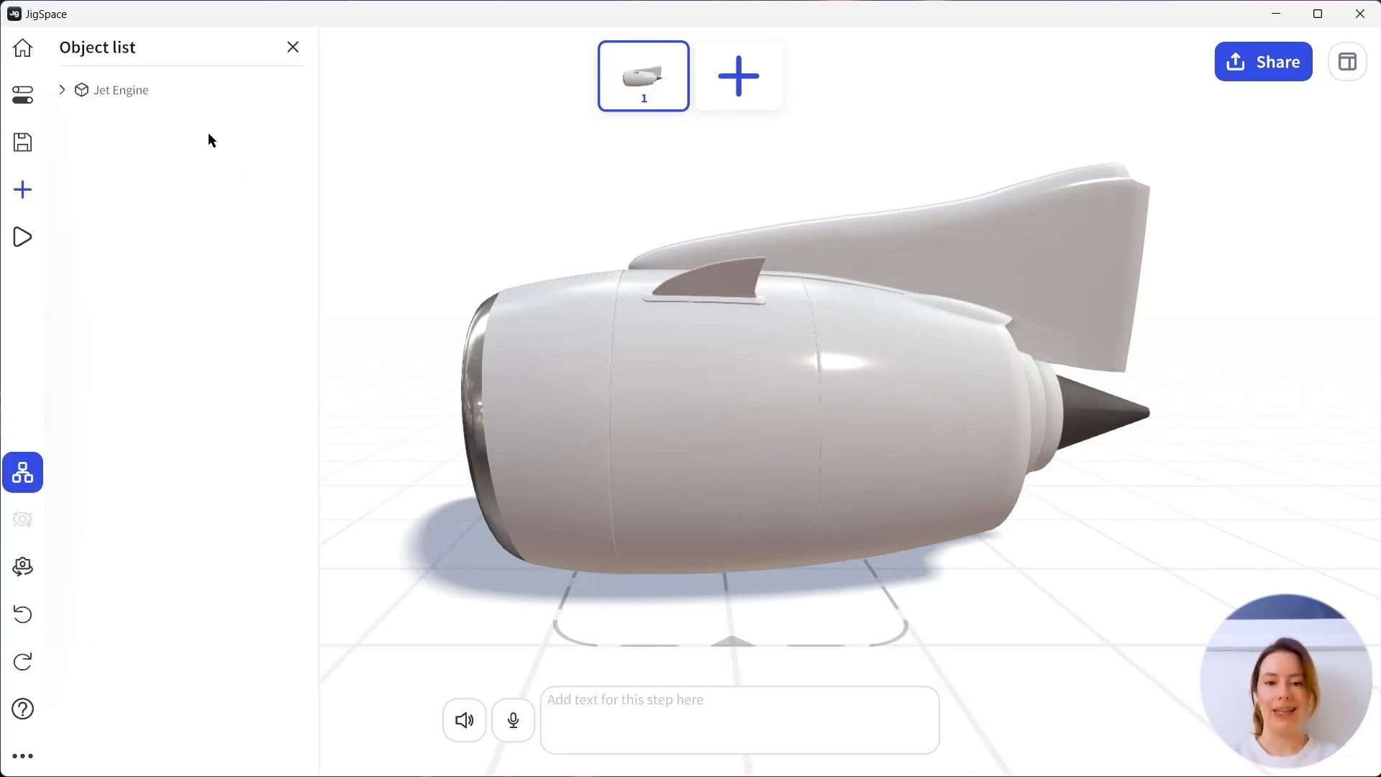
{"action": "left_click", "coordinate": [160, 90]}
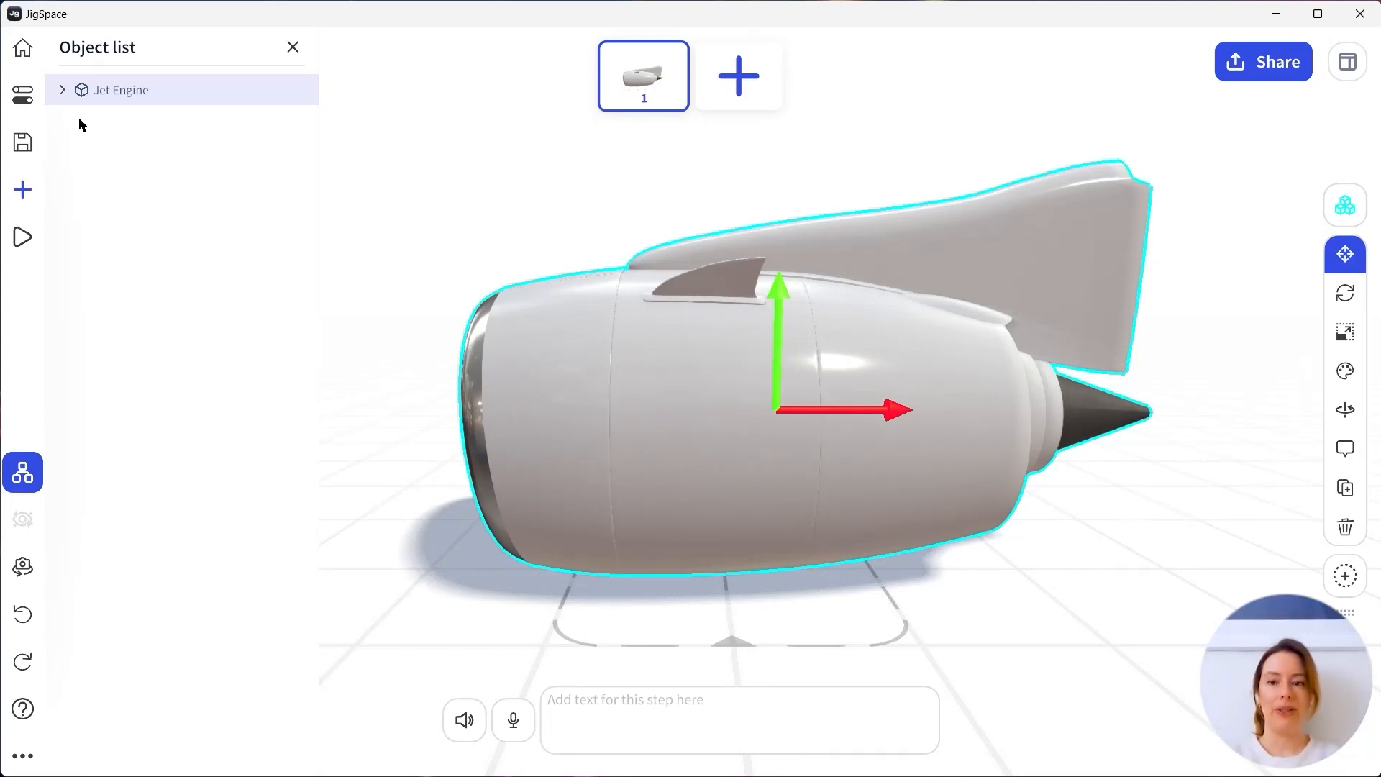
{"action": "left_click", "coordinate": [63, 91]}
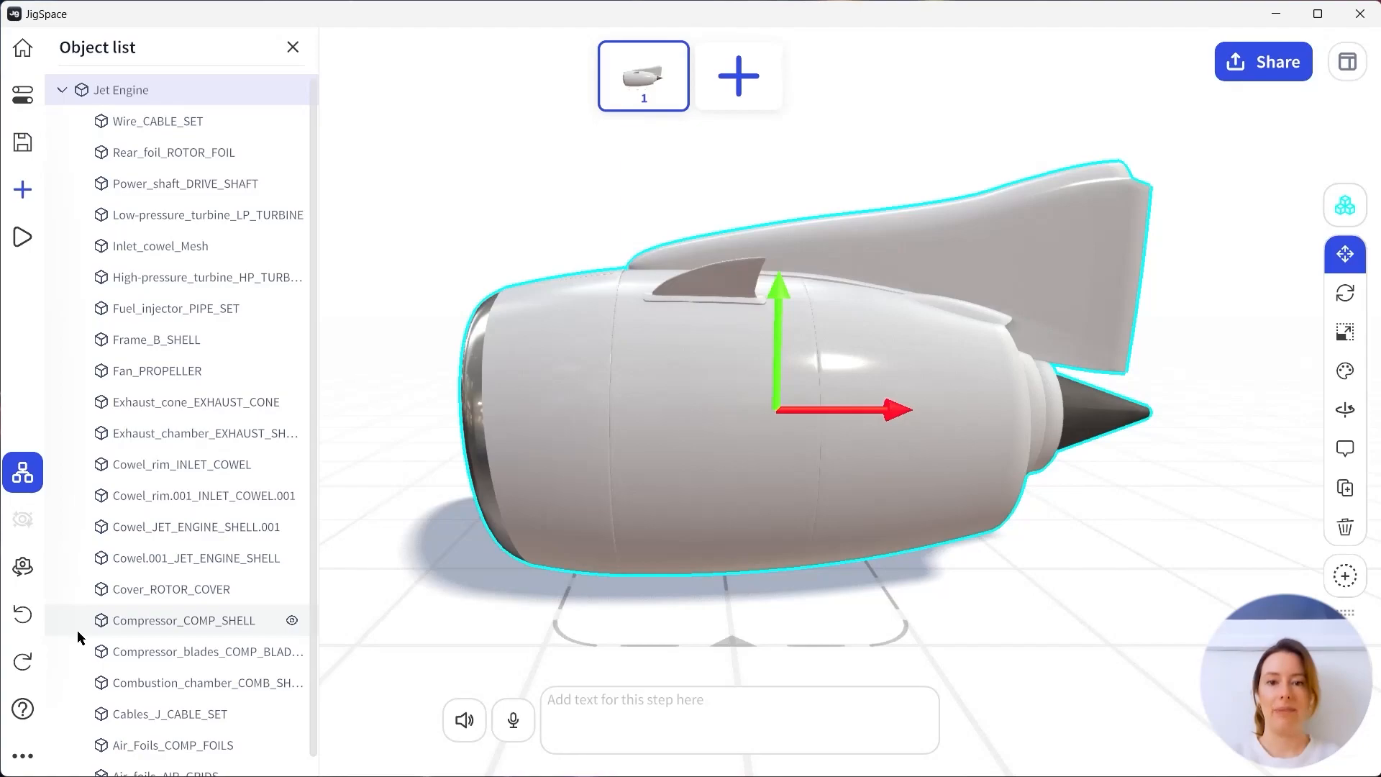
Locate the exhaust chamber, Cowel_rim.001_INLET_COWEL.001 and Cover_ROTOR_COVER on the engine by selecting each in the object list.
{"action": "left_click", "coordinate": [230, 437]}
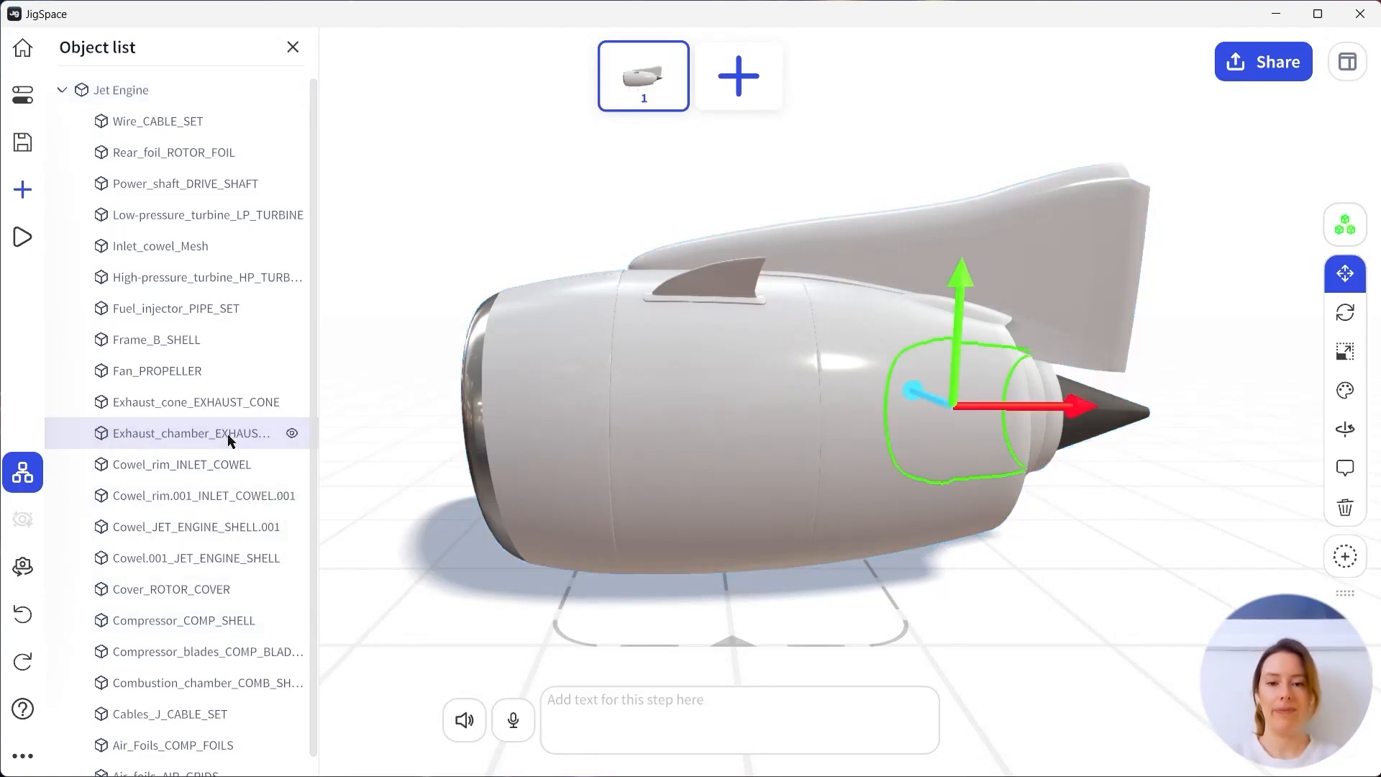
{"action": "left_click", "coordinate": [196, 501]}
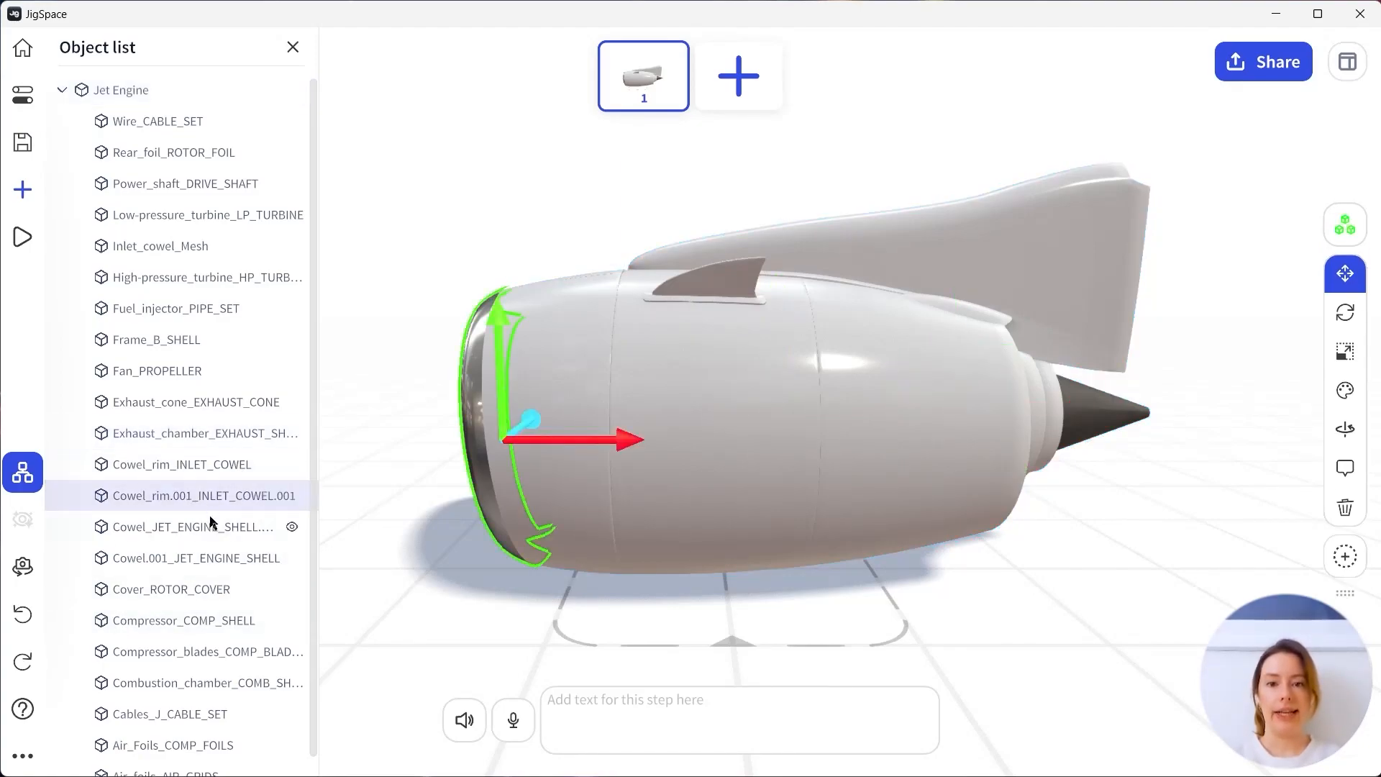
{"action": "left_click", "coordinate": [191, 591]}
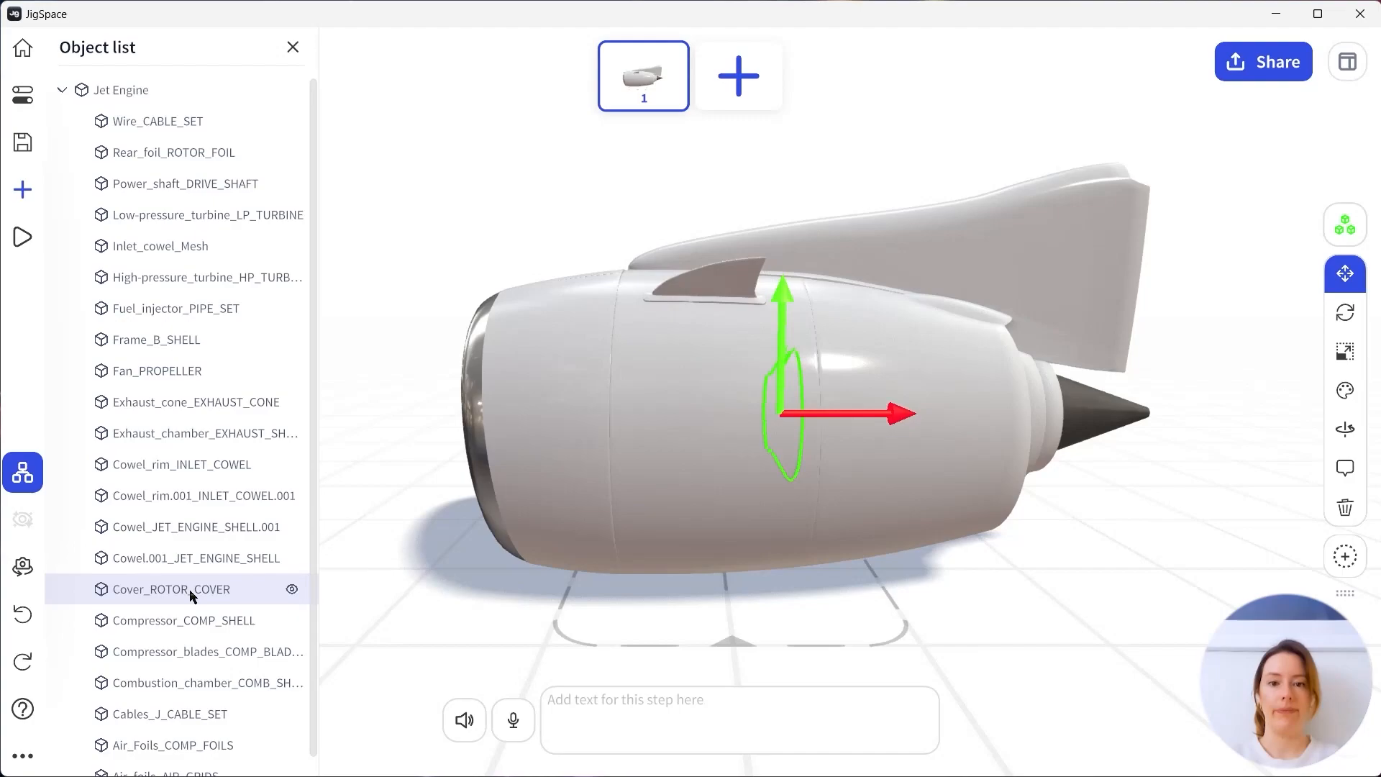
Select the near outer shell on the model and hide its entry, Cowel.001_JET_ENGINE_SHELL, while editing.
{"action": "left_click", "coordinate": [671, 447]}
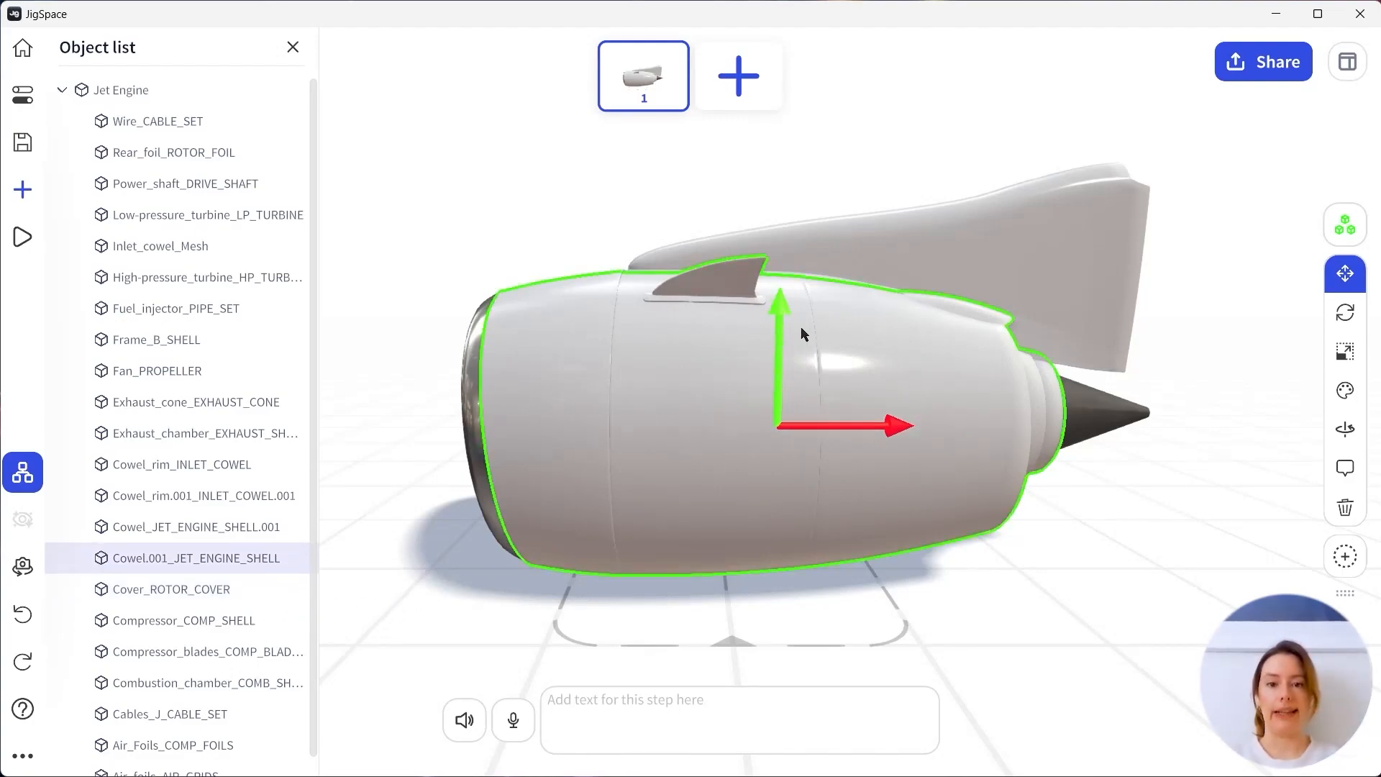
{"action": "mouse_move", "coordinate": [290, 566]}
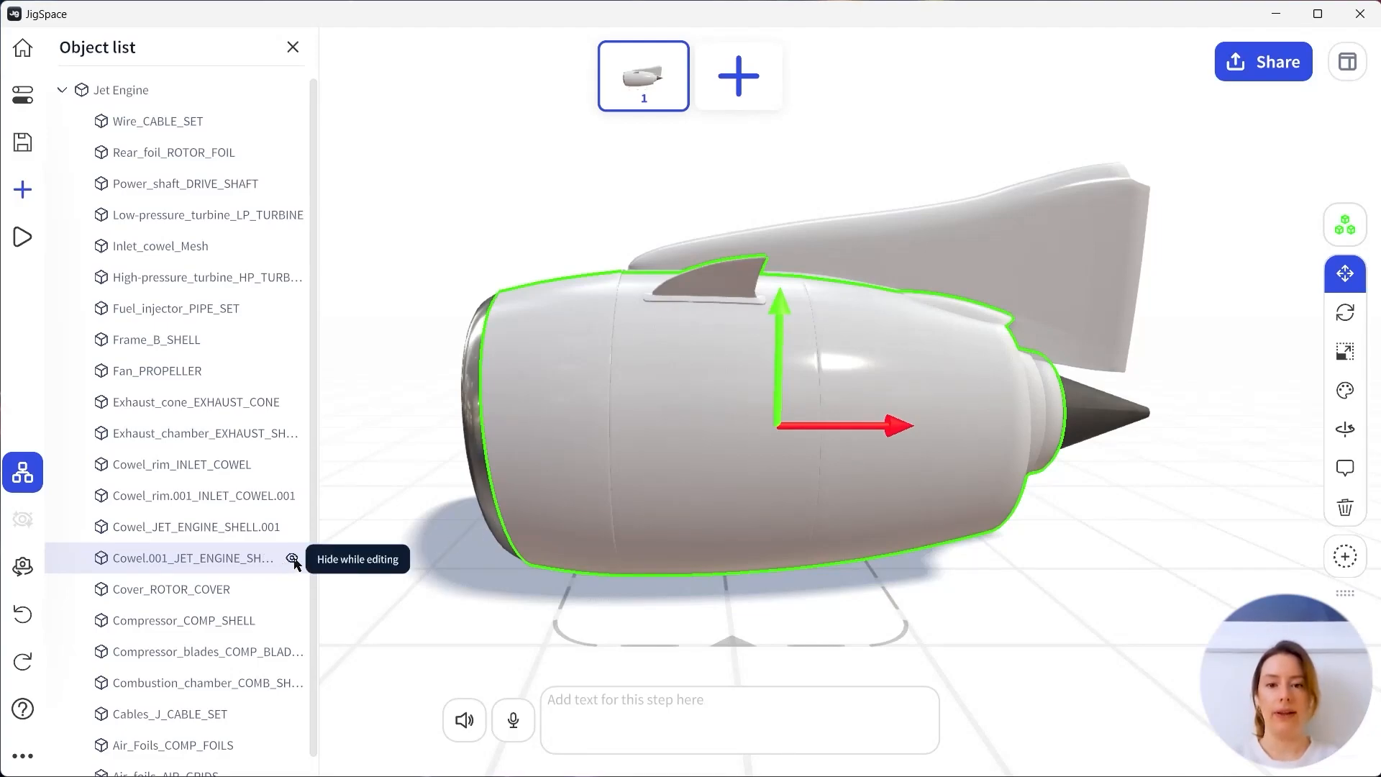
{"action": "left_click", "coordinate": [293, 560]}
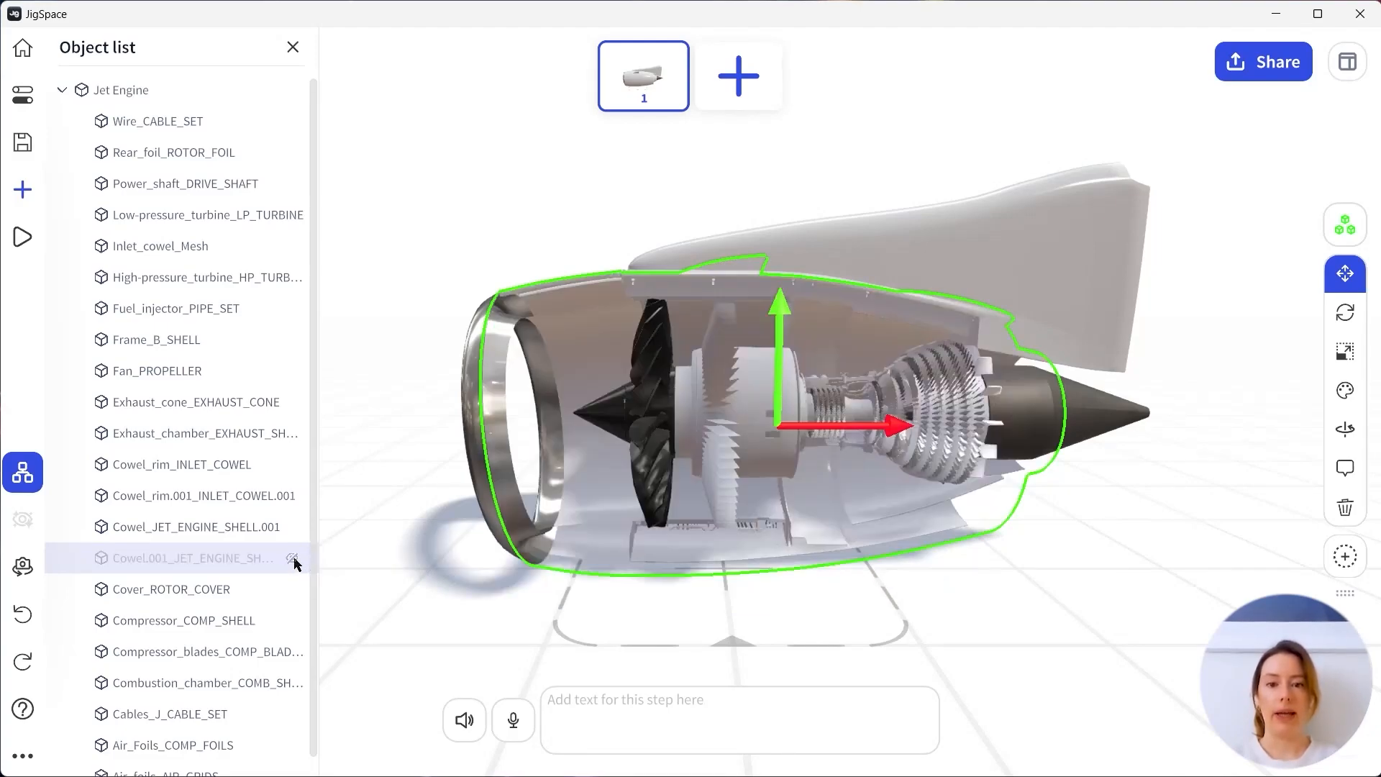
{"action": "left_click", "coordinate": [1086, 597]}
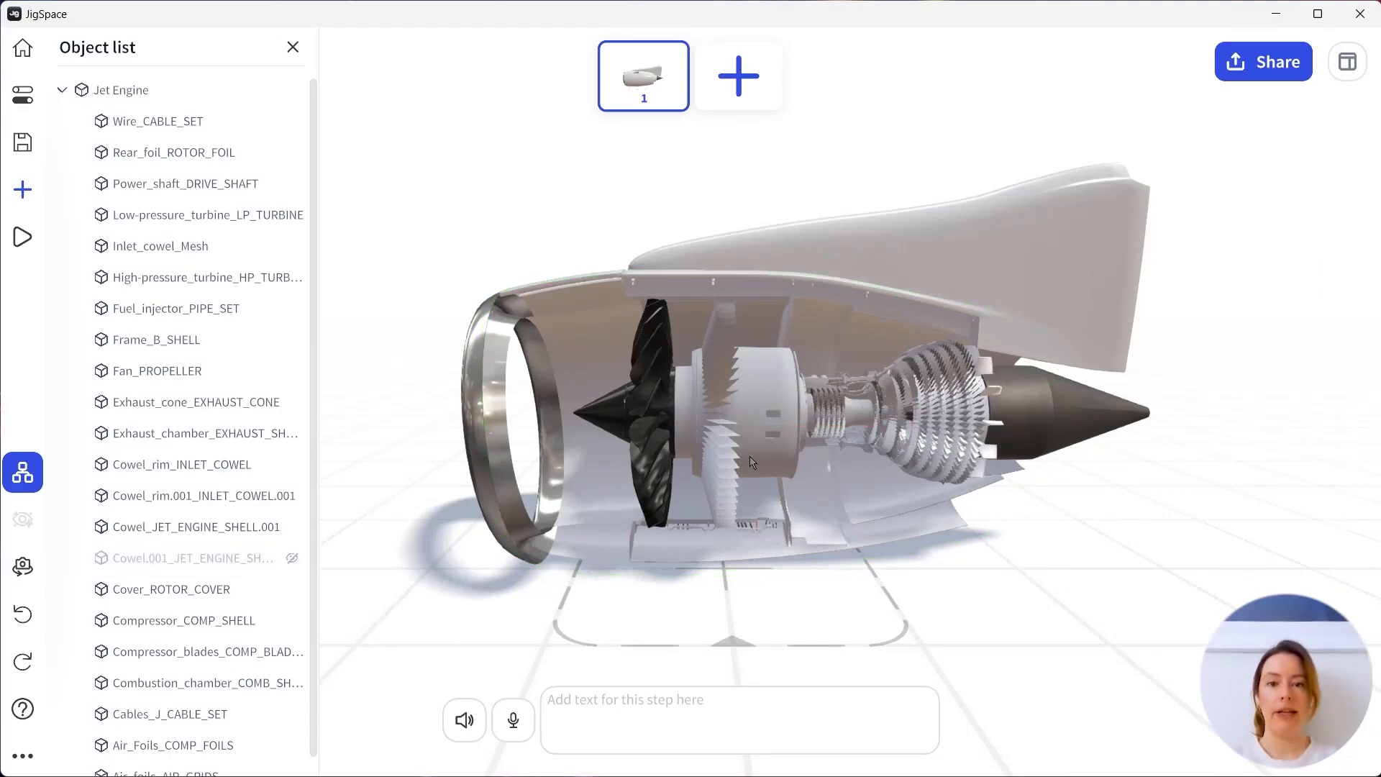
Select the compressor shell, rear rotor foil, combustion chamber and air grids together inside the opened engine.
{"action": "left_click", "coordinate": [763, 392]}
{"action": "left_click_drag", "start_coordinate": [764, 392], "coordinate": [702, 379]}
{"action": "scroll", "coordinate": [843, 424], "scroll_direction": "up", "scroll_amount": 3}
{"action": "left_click_drag", "start_coordinate": [856, 429], "coordinate": [822, 430]}
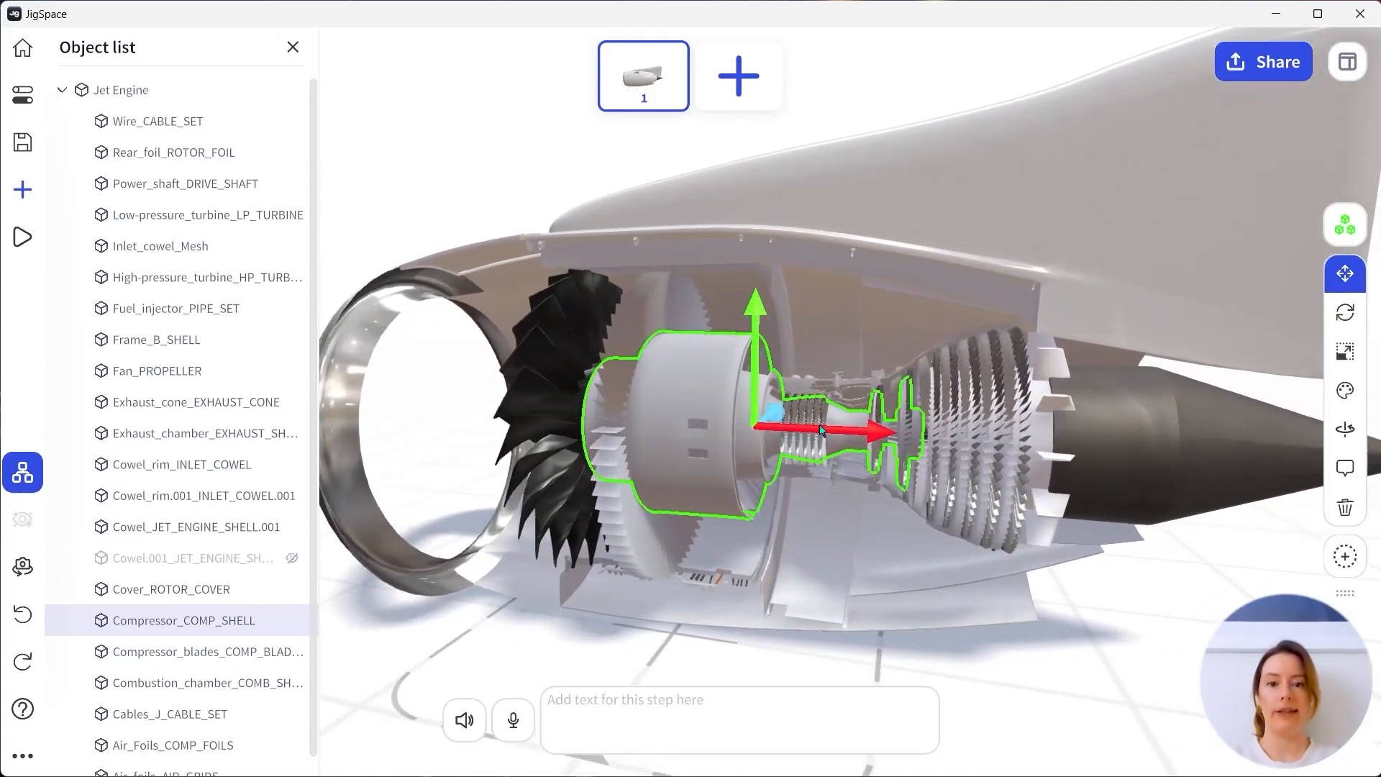
{"action": "left_click", "coordinate": [820, 418], "text": "shift"}
{"action": "left_click", "coordinate": [817, 413], "text": "shift"}
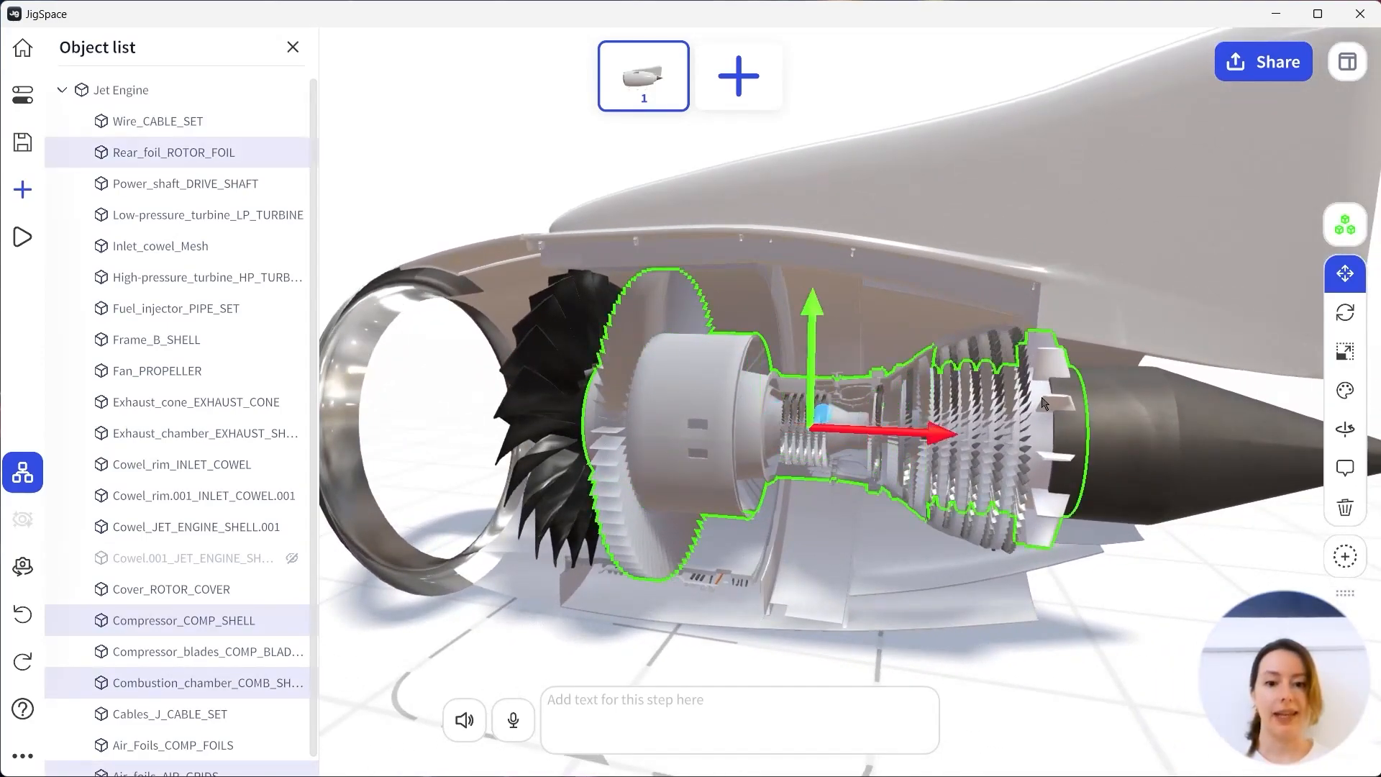
{"action": "left_click", "coordinate": [819, 414], "text": "shift"}
Give all the selected internal parts a metallic material and a neutral grey color.
{"action": "left_click", "coordinate": [1344, 390]}
{"action": "left_click", "coordinate": [1150, 504]}
{"action": "left_click", "coordinate": [1128, 374]}
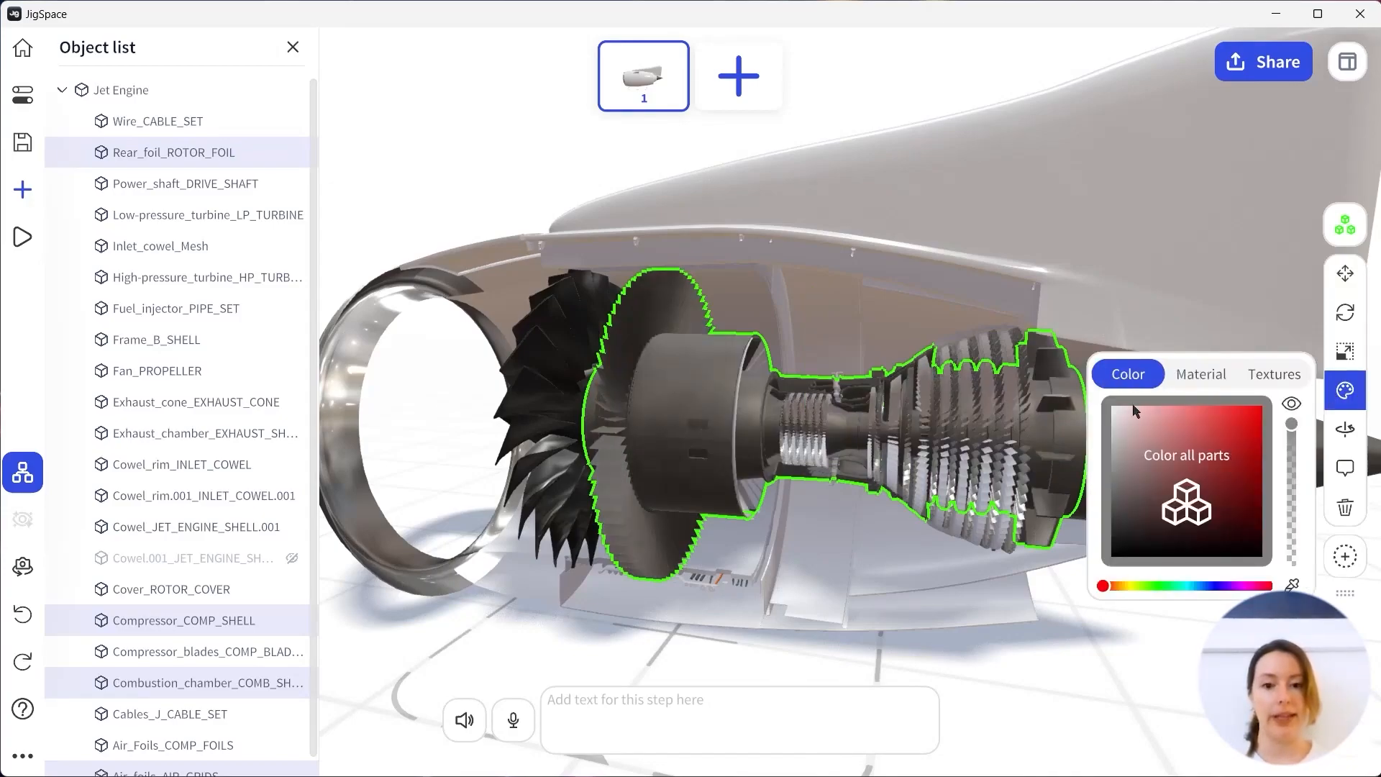
{"action": "left_click", "coordinate": [1117, 455]}
{"action": "left_click_drag", "start_coordinate": [1115, 453], "coordinate": [1107, 427]}
Recolor the rear rotor foil and then the combustion chamber a muted reddish brown.
{"action": "left_click", "coordinate": [681, 379]}
{"action": "left_click", "coordinate": [638, 314]}
{"action": "left_click", "coordinate": [1131, 461]}
{"action": "left_click", "coordinate": [816, 383]}
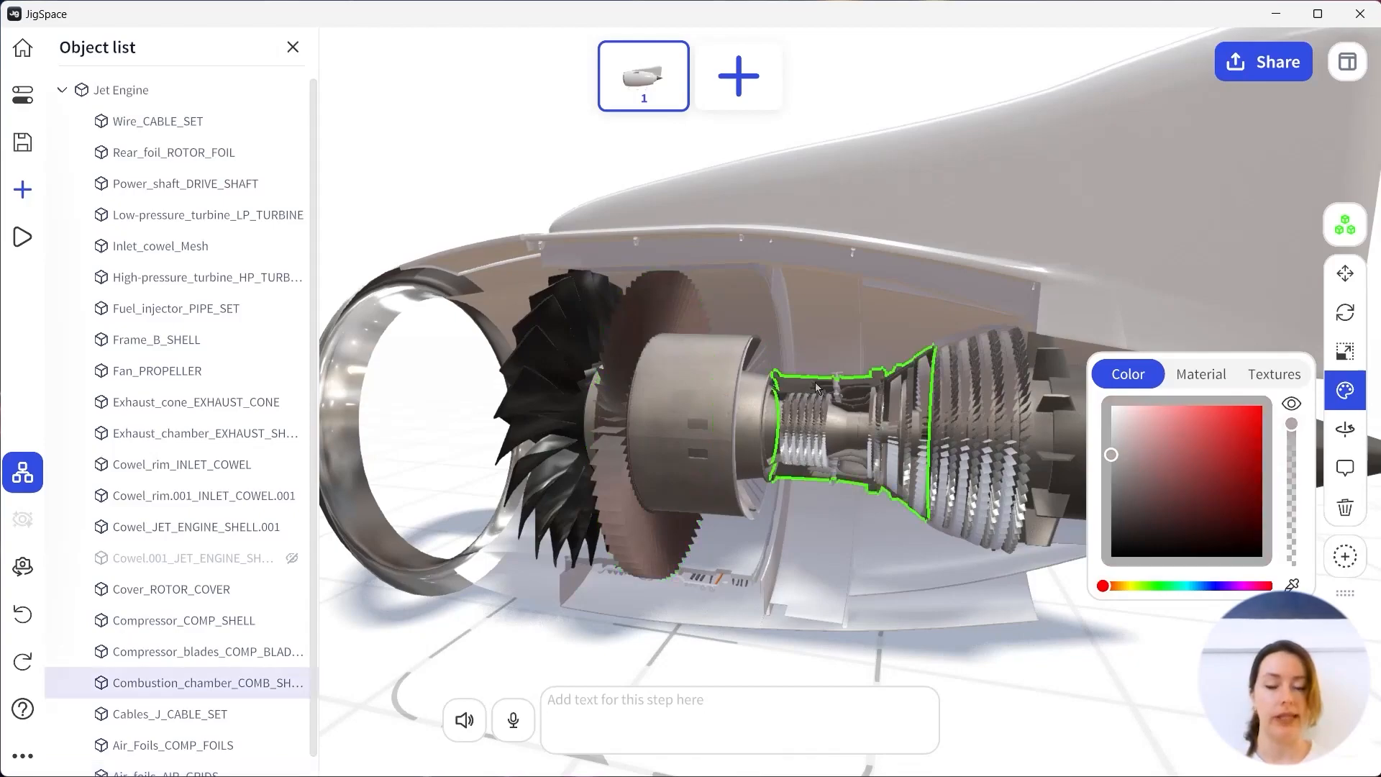
{"action": "left_click", "coordinate": [1130, 459]}
Set a medium grey color on the turbine blade section behind the combustion chamber, and clear the selection.
{"action": "left_click", "coordinate": [981, 431]}
{"action": "left_click", "coordinate": [1109, 490]}
{"action": "left_click", "coordinate": [918, 672]}
{"action": "left_click_drag", "start_coordinate": [918, 672], "coordinate": [943, 549]}
{"action": "scroll", "coordinate": [943, 549], "scroll_direction": "up", "scroll_amount": 3}
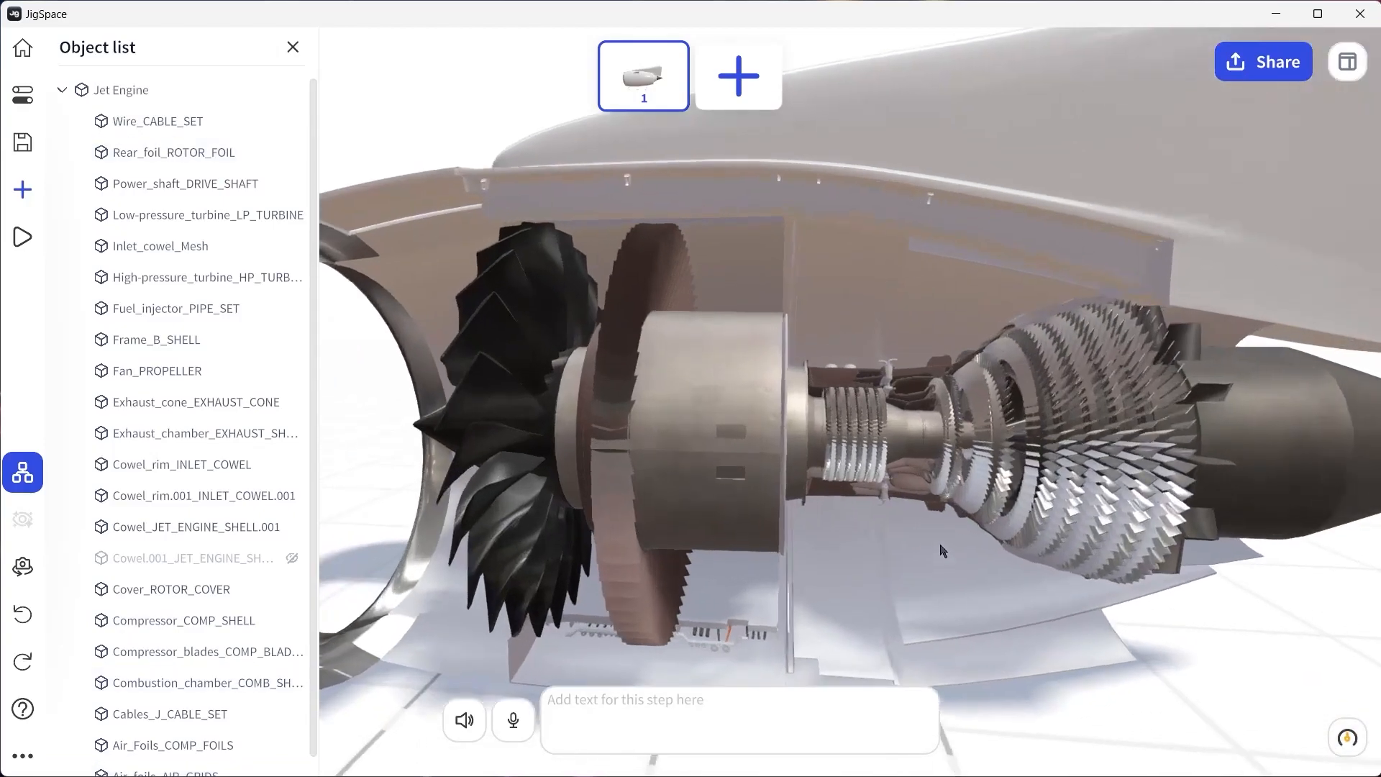
Color the frame shell around the rear rotor foil a muted olive gold.
{"action": "left_click", "coordinate": [729, 217]}
{"action": "left_click", "coordinate": [1344, 390]}
{"action": "left_click", "coordinate": [1292, 585]}
{"action": "left_click_drag", "start_coordinate": [1106, 585], "coordinate": [1125, 586]}
{"action": "left_click_drag", "start_coordinate": [1199, 456], "coordinate": [1159, 449]}
Apply a metal material to the compressor shell and set its color to light grey.
{"action": "left_click", "coordinate": [636, 381]}
{"action": "left_click", "coordinate": [1199, 374]}
{"action": "scroll", "coordinate": [1199, 489], "scroll_direction": "up", "scroll_amount": 3}
{"action": "left_click", "coordinate": [1251, 465]}
{"action": "left_click", "coordinate": [1127, 374]}
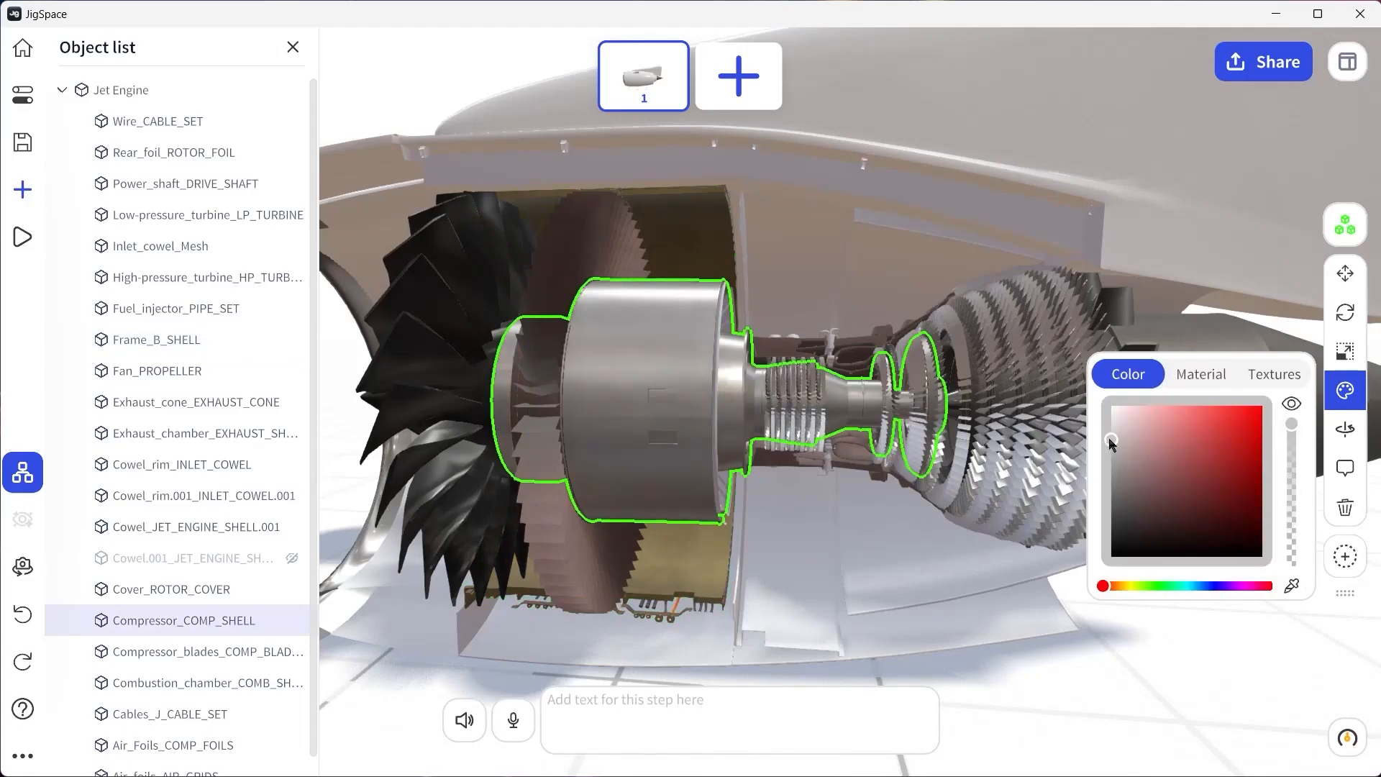
Darken the brown color of the combustion chamber.
{"action": "right_click_drag", "start_coordinate": [839, 351], "coordinate": [767, 340]}
{"action": "left_click", "coordinate": [767, 334]}
{"action": "left_click", "coordinate": [1146, 503]}
Apply a shiny metal material to the Air_Foils_COMP_FOILS part.
{"action": "left_click", "coordinate": [850, 427]}
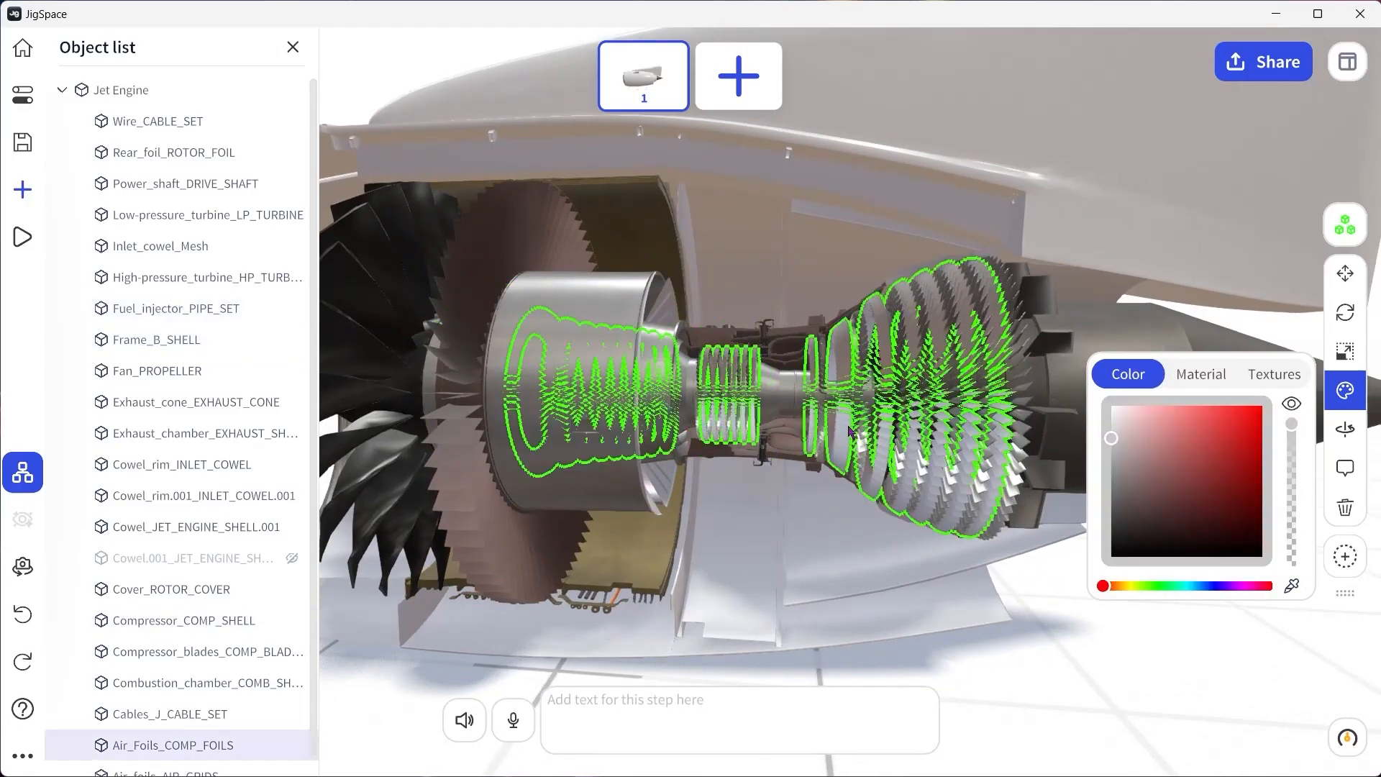
{"action": "left_click", "coordinate": [1200, 374]}
{"action": "scroll", "coordinate": [1180, 443], "scroll_direction": "up", "scroll_amount": 6}
{"action": "left_click", "coordinate": [1147, 440]}
Apply the Copper material to the low-pressure and high-pressure turbines together, recolor them neutral grey, and clear the selection.
{"action": "left_click", "coordinate": [956, 389]}
{"action": "scroll", "coordinate": [739, 365], "scroll_direction": "up", "scroll_amount": 4}
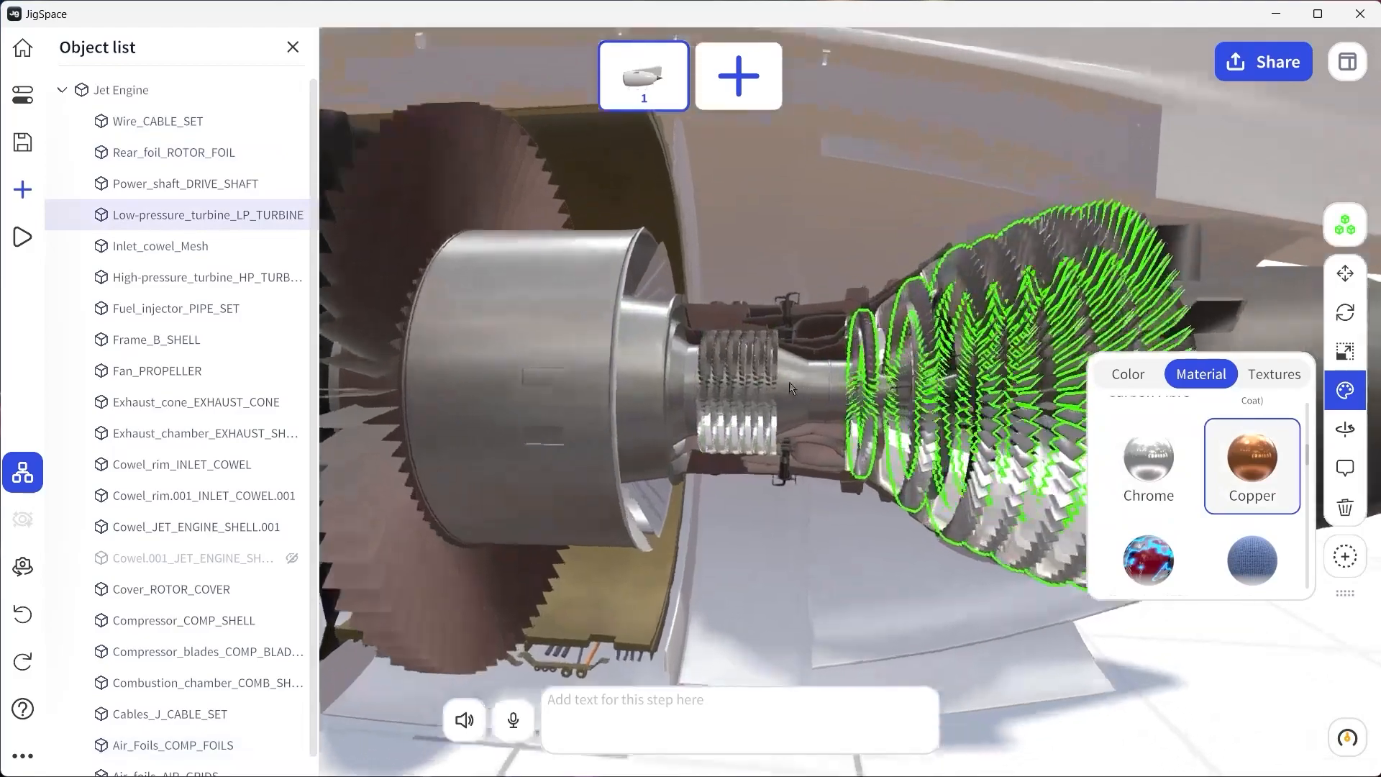
{"action": "left_click_drag", "start_coordinate": [739, 365], "coordinate": [694, 413]}
{"action": "left_click", "coordinate": [693, 417], "text": "shift"}
{"action": "left_click", "coordinate": [1244, 474]}
{"action": "left_click", "coordinate": [1127, 374]}
{"action": "left_click_drag", "start_coordinate": [1116, 503], "coordinate": [1096, 458]}
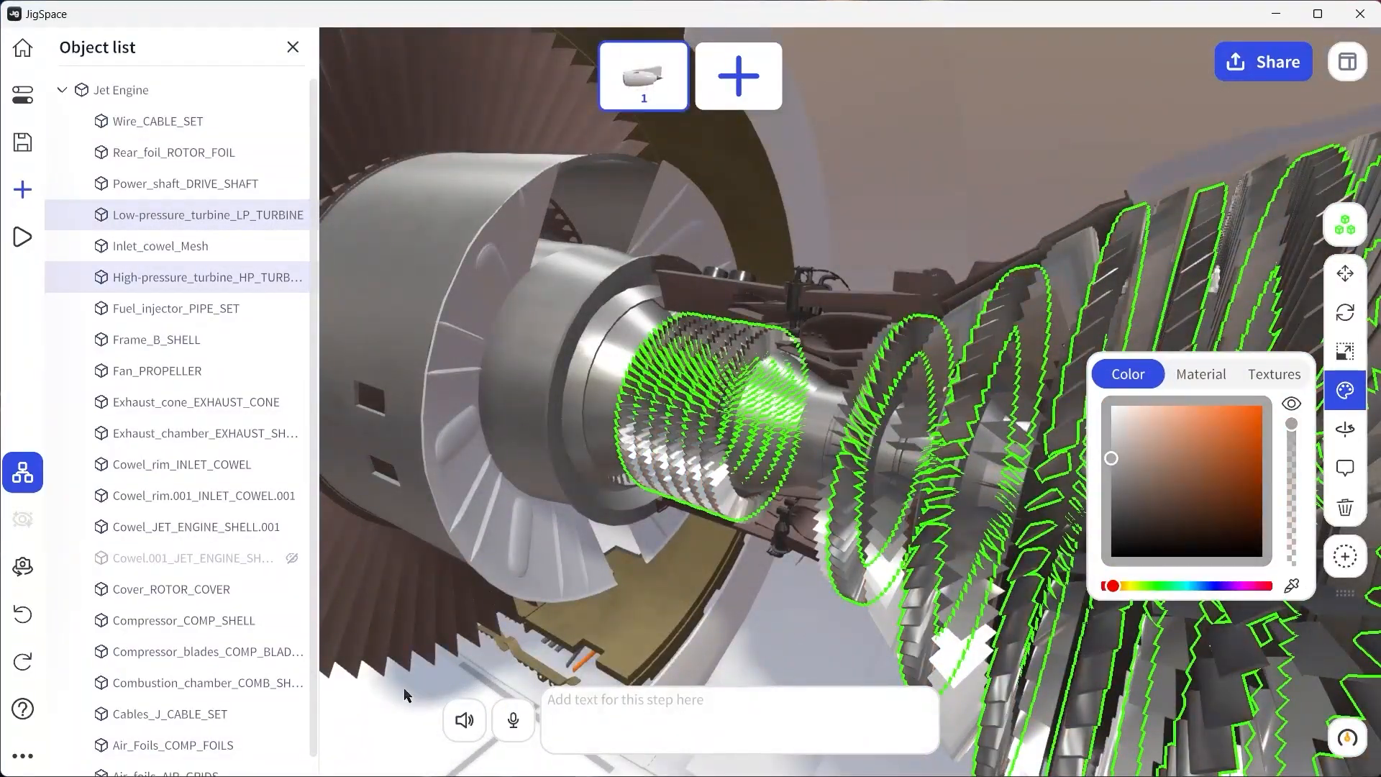
{"action": "left_click", "coordinate": [407, 692]}
Color the rotor cover behind the compressor a greyish beige, clear the selection and return to a full side view of the engine.
{"action": "left_click", "coordinate": [546, 550]}
{"action": "scroll", "coordinate": [789, 574], "scroll_direction": "down", "scroll_amount": 2}
{"action": "left_click", "coordinate": [1344, 390]}
{"action": "scroll", "coordinate": [1179, 467], "scroll_direction": "up", "scroll_amount": 3}
{"action": "left_click", "coordinate": [1127, 374]}
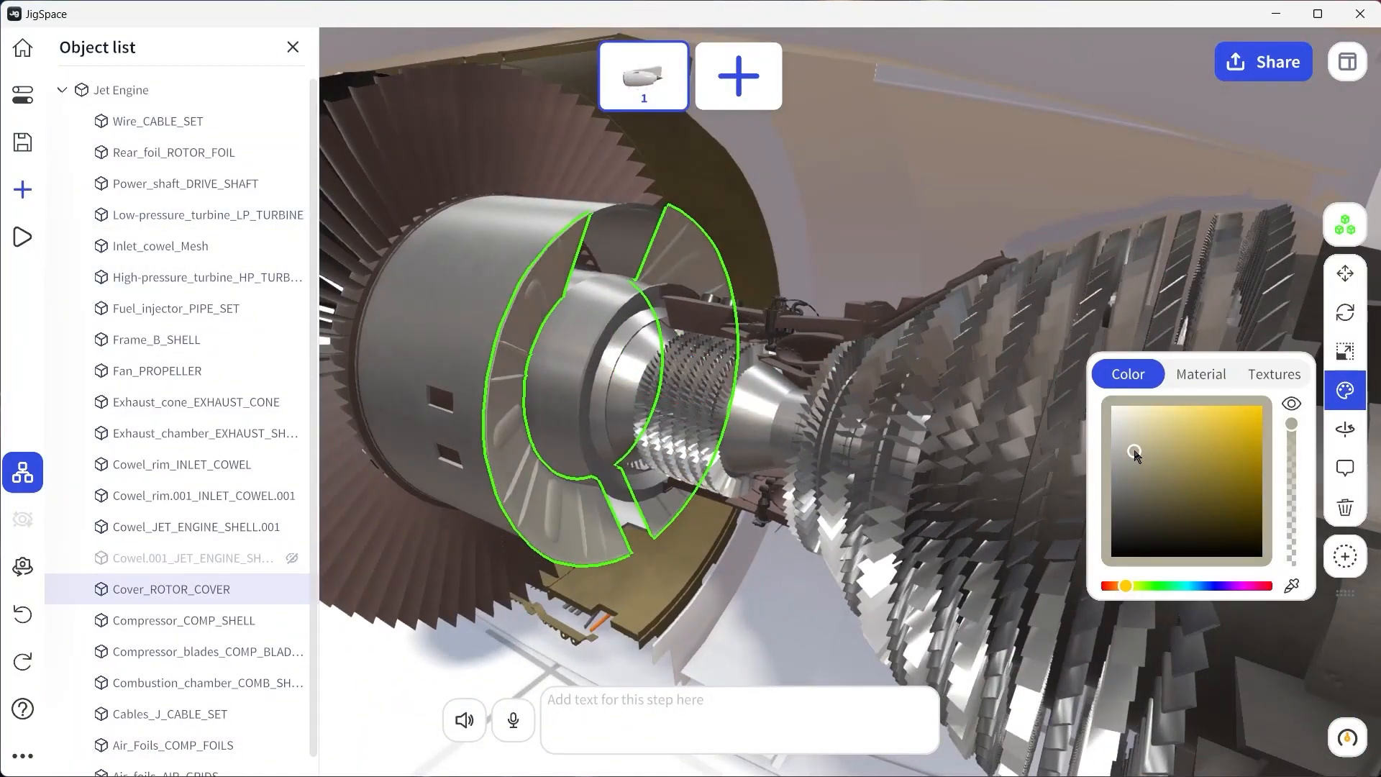
{"action": "left_click", "coordinate": [791, 575]}
{"action": "scroll", "coordinate": [791, 575], "scroll_direction": "down", "scroll_amount": 2}
{"action": "left_click_drag", "start_coordinate": [568, 575], "coordinate": [763, 566]}
{"action": "scroll", "coordinate": [698, 565], "scroll_direction": "down", "scroll_amount": 4}
{"action": "scroll", "coordinate": [683, 558], "scroll_direction": "down", "scroll_amount": 4}
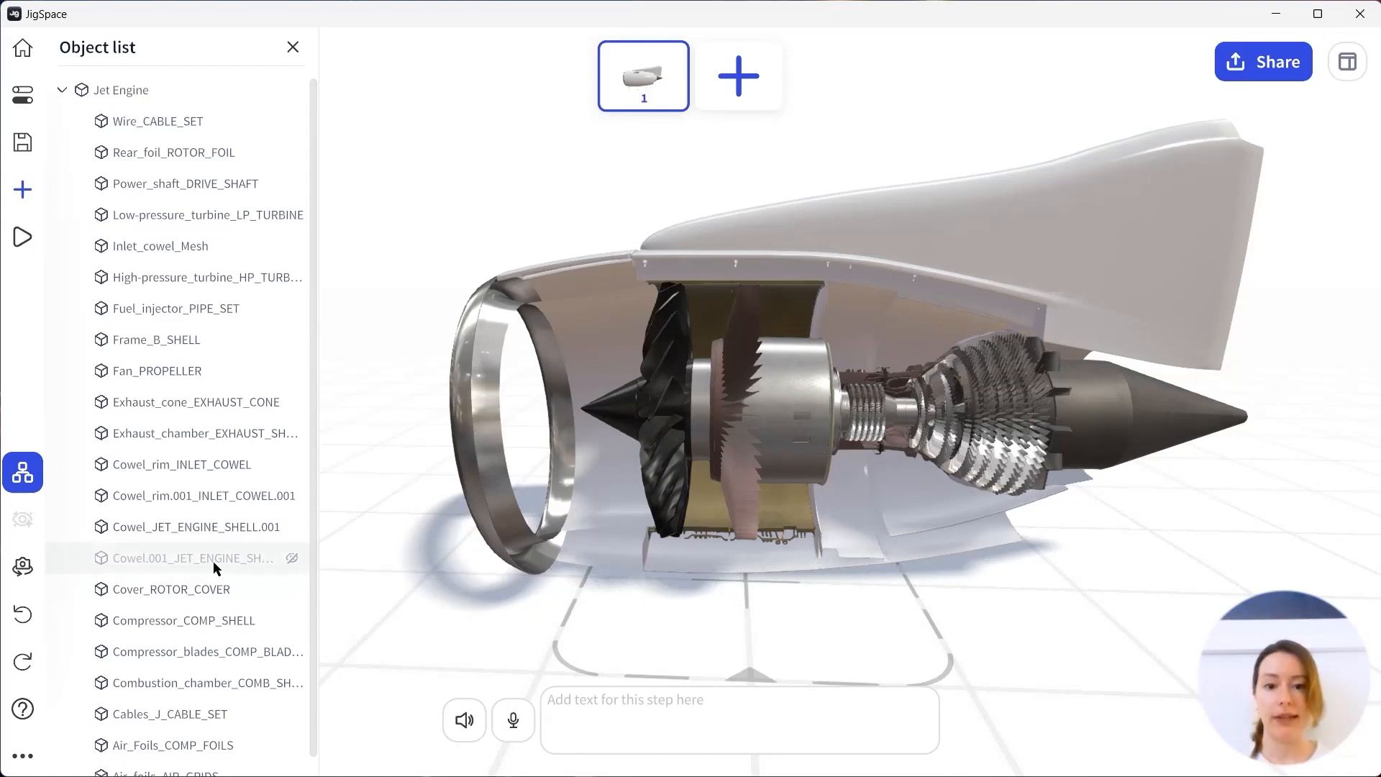
Show the hidden Cowel.001_JET_ENGINE_SHELL again and select it on the model.
{"action": "left_click", "coordinate": [292, 558]}
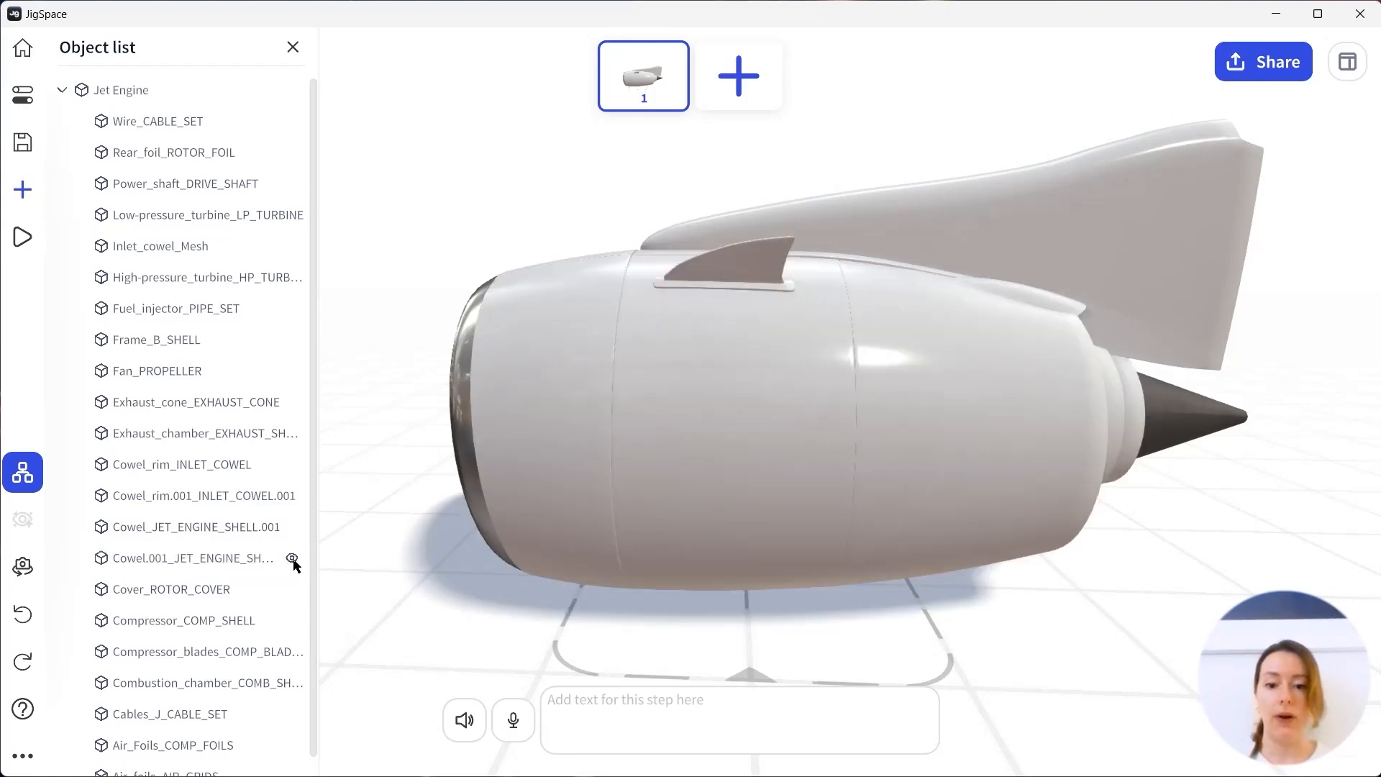
{"action": "left_click_drag", "start_coordinate": [575, 610], "coordinate": [608, 610]}
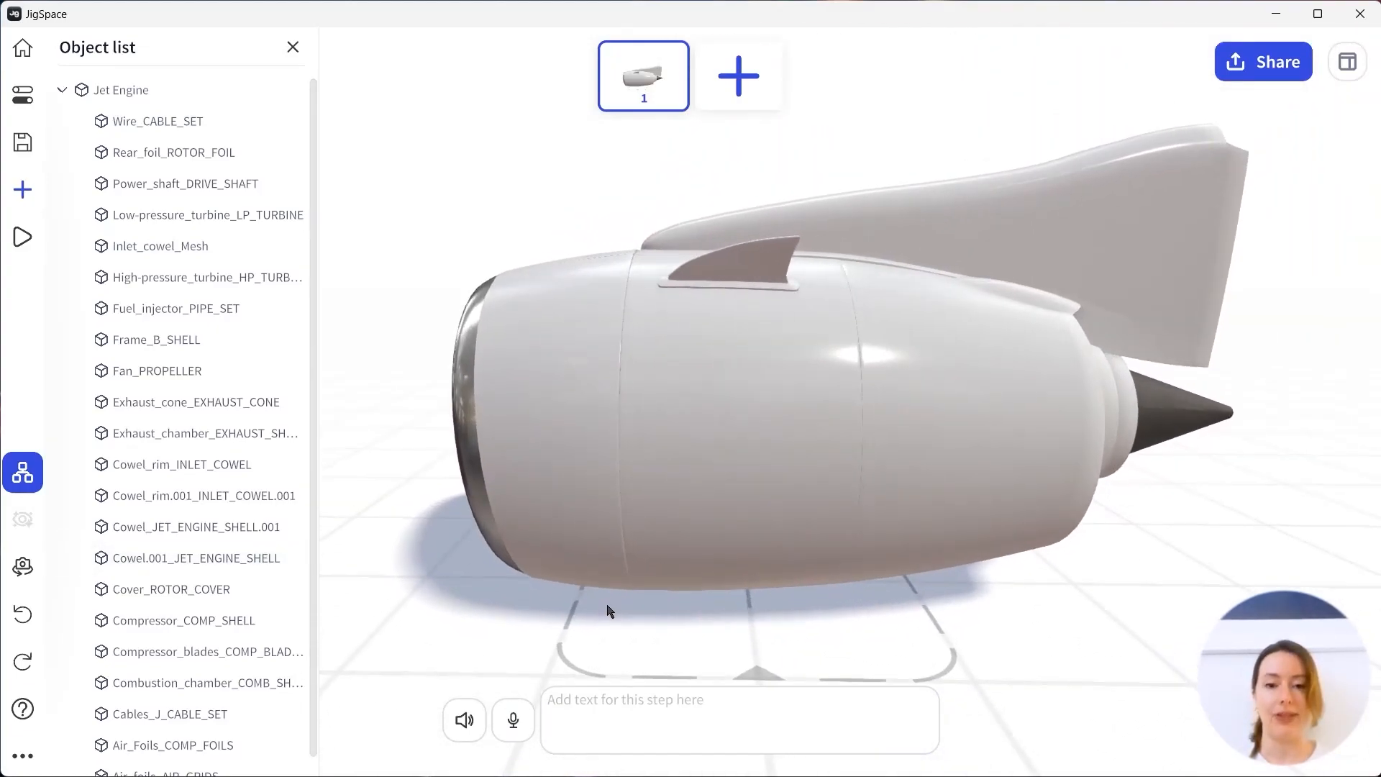
{"action": "left_click", "coordinate": [764, 417]}
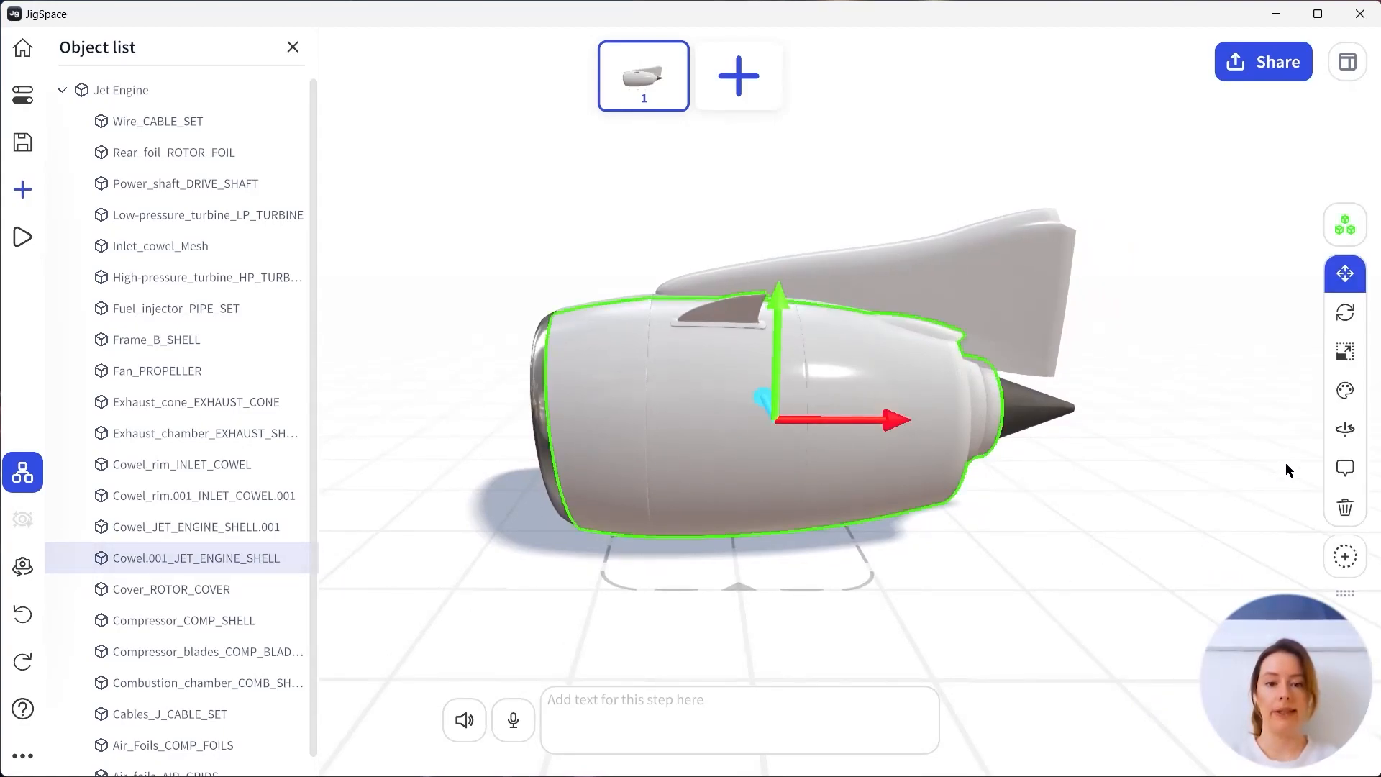
Label all jet engine parts with their names from the file, overwriting existing labels, and check the label on the Cowel.001 shell.
{"action": "left_click", "coordinate": [1344, 468]}
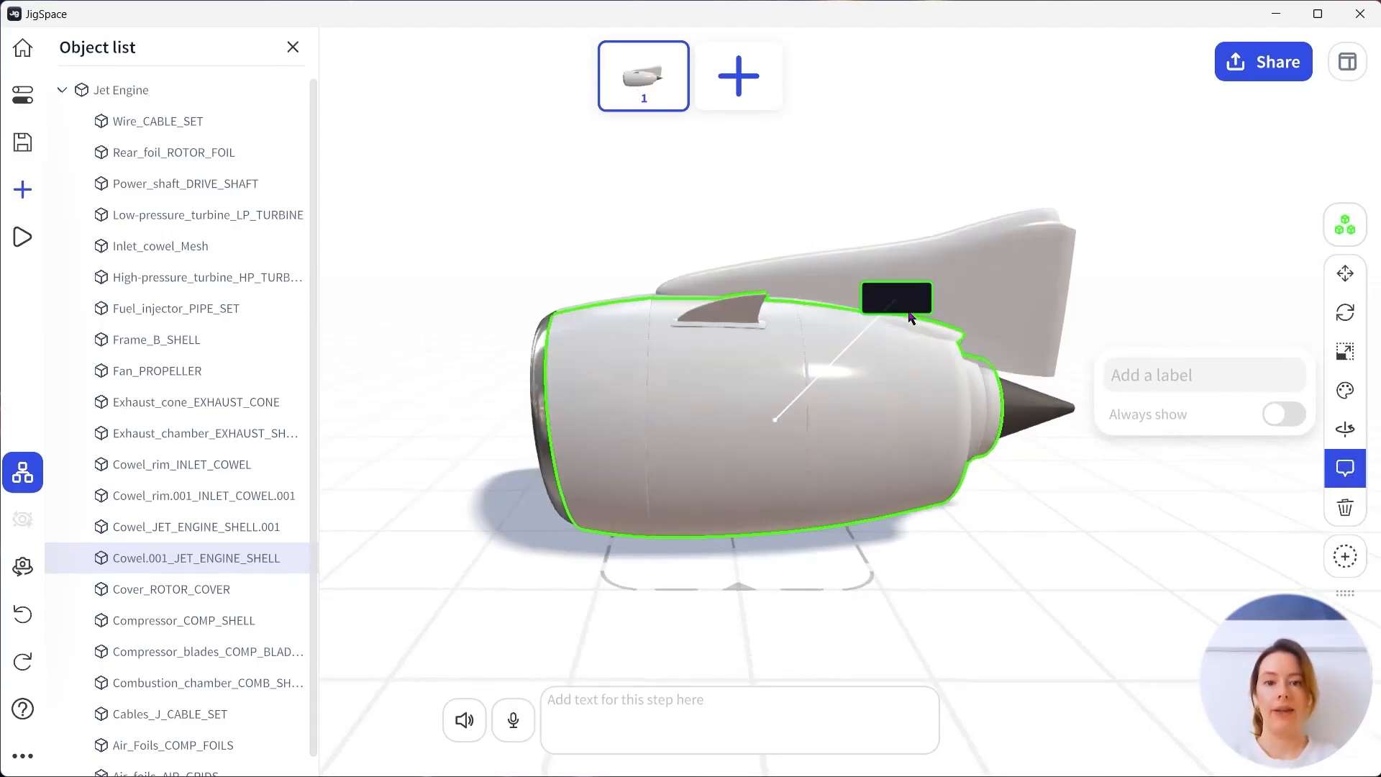
{"action": "left_click", "coordinate": [1339, 226]}
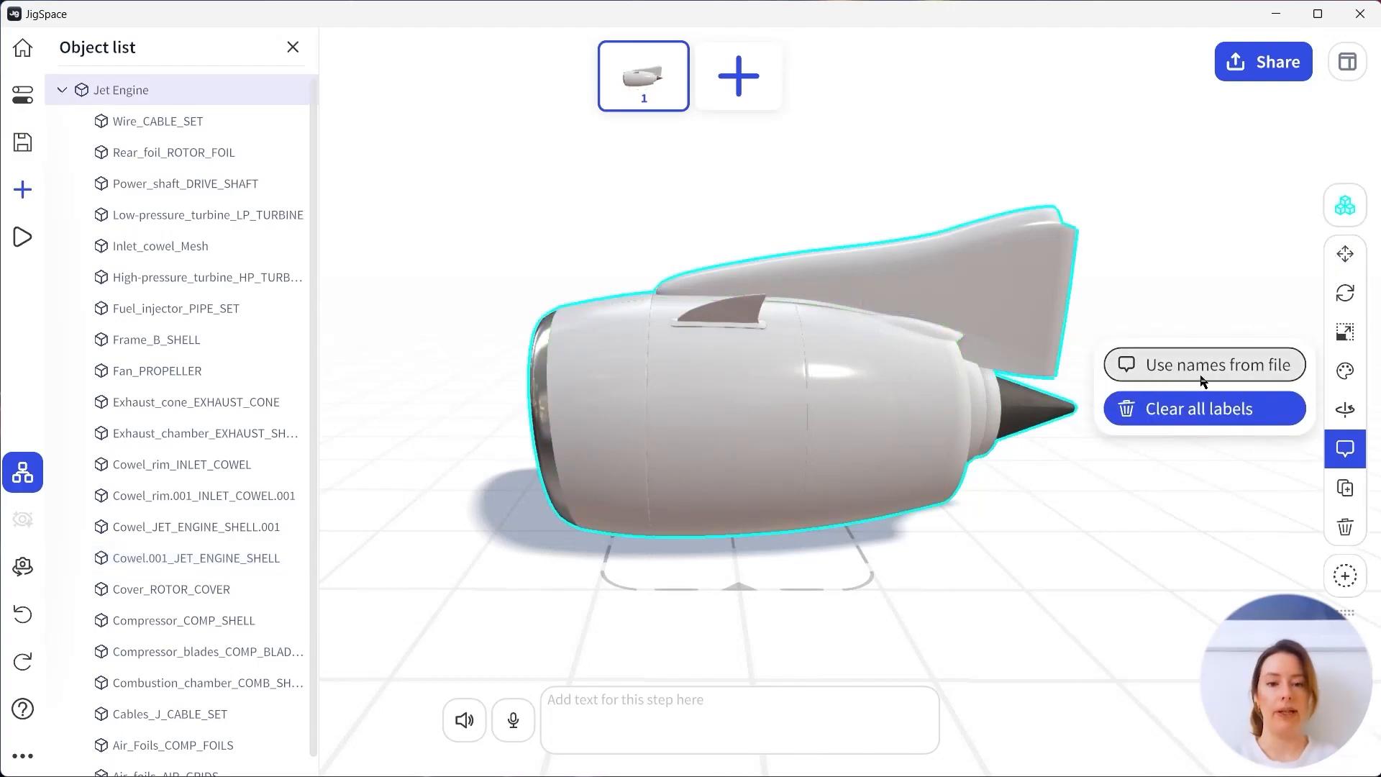
{"action": "left_click", "coordinate": [1243, 378]}
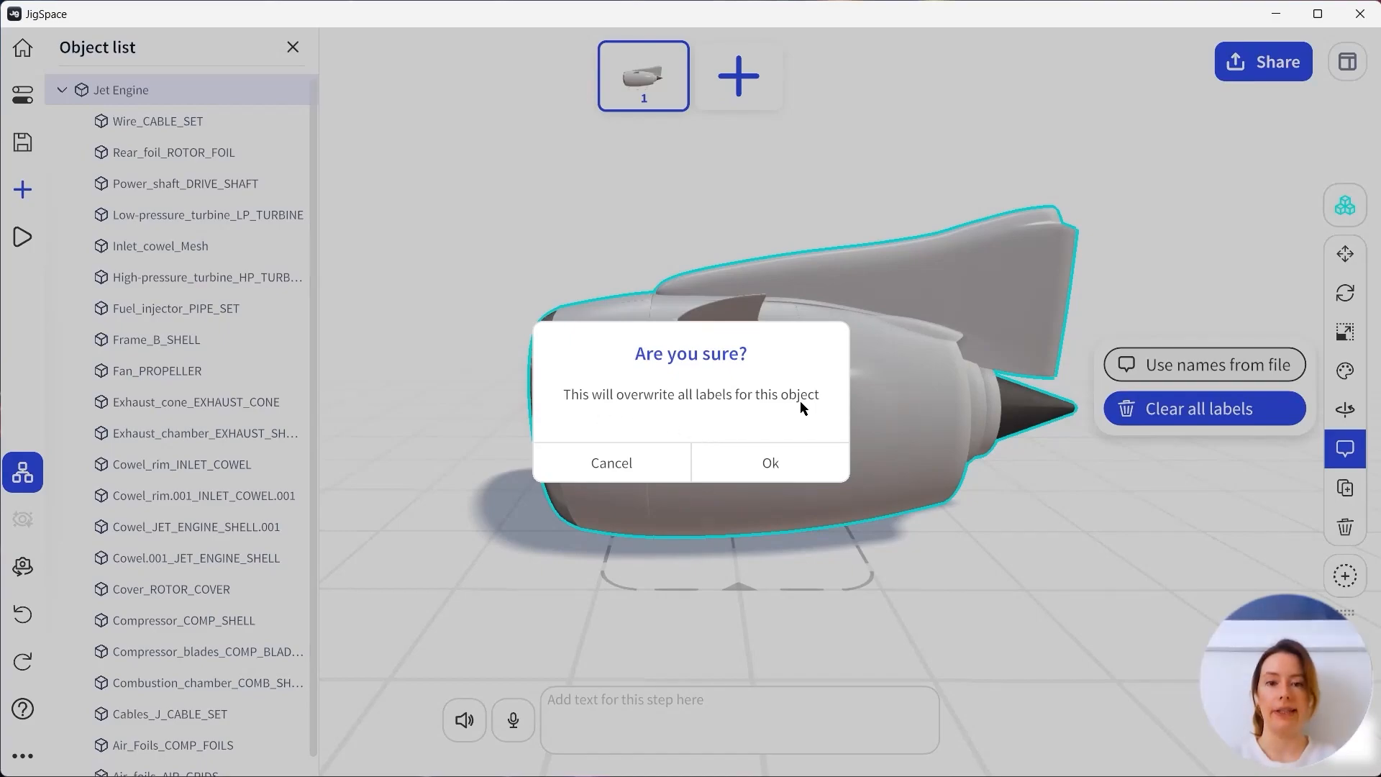
{"action": "left_click", "coordinate": [825, 464]}
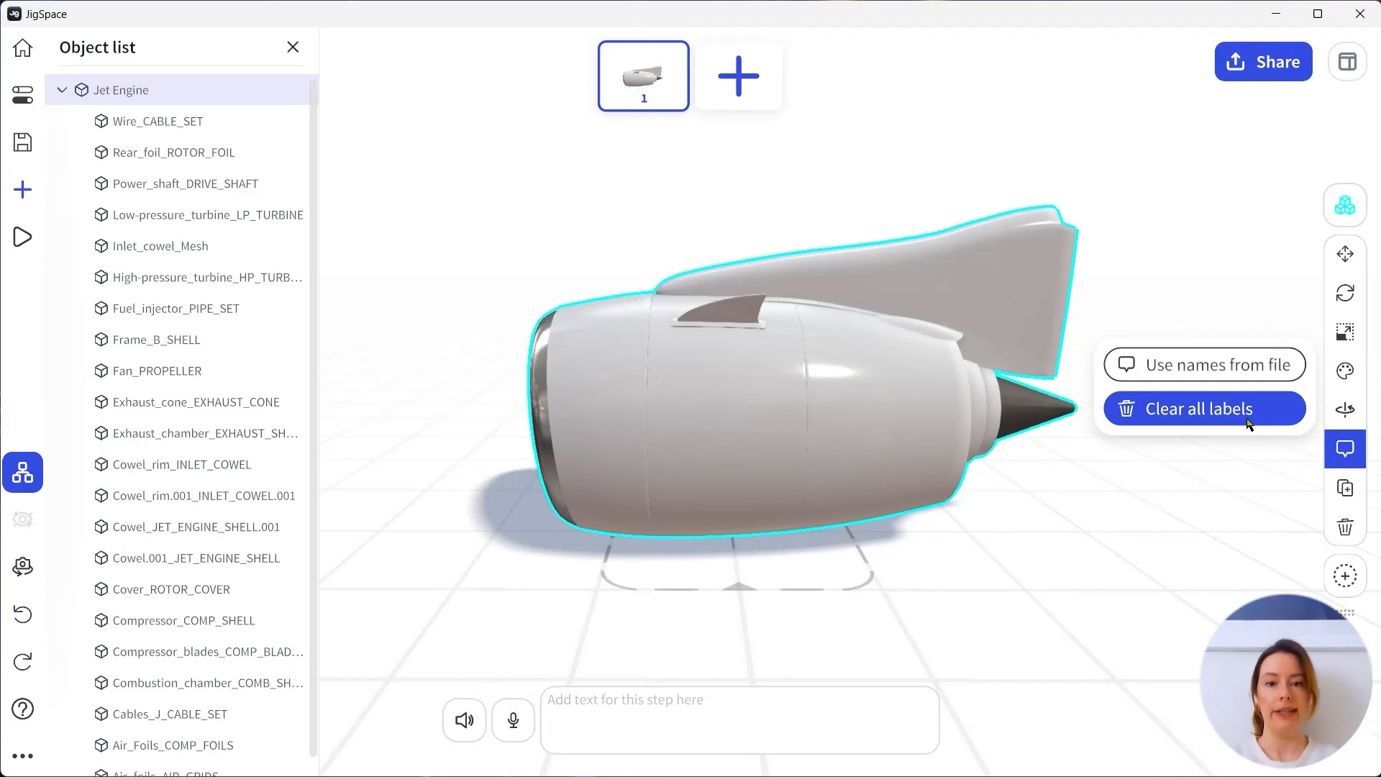
{"action": "left_click", "coordinate": [1348, 208]}
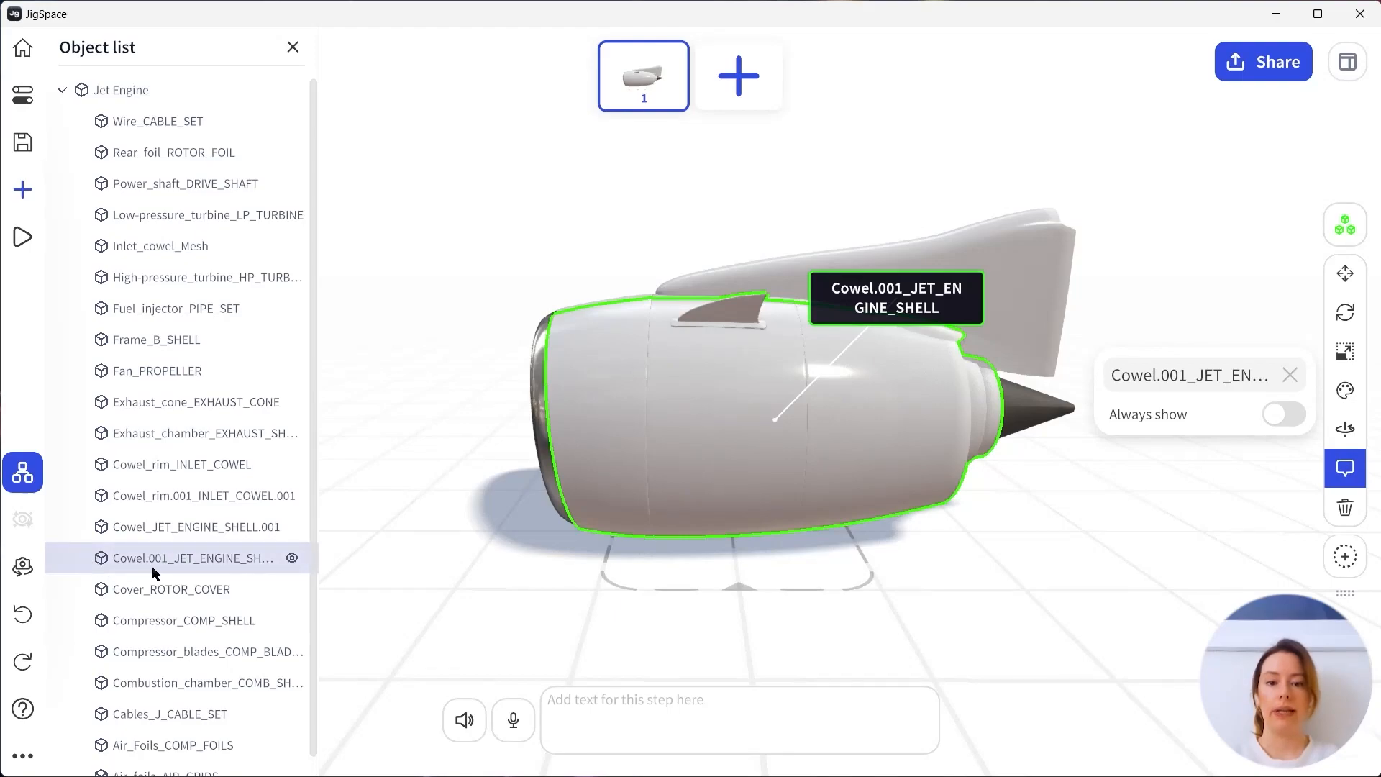
{"action": "left_click", "coordinate": [1024, 406]}
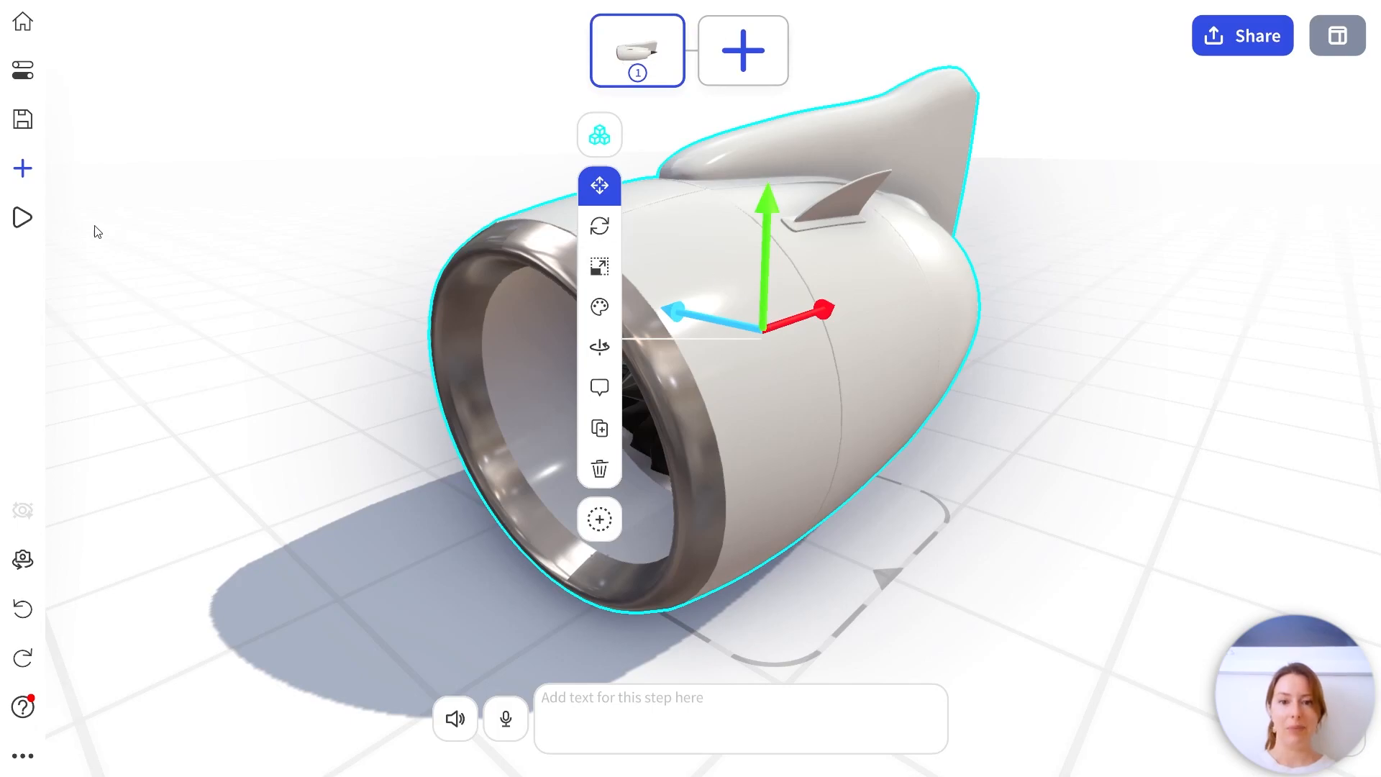
Select the whole jet engine, start saving it as a 3D object, and set a side-view image as its thumbnail.
{"action": "left_click", "coordinate": [24, 175]}
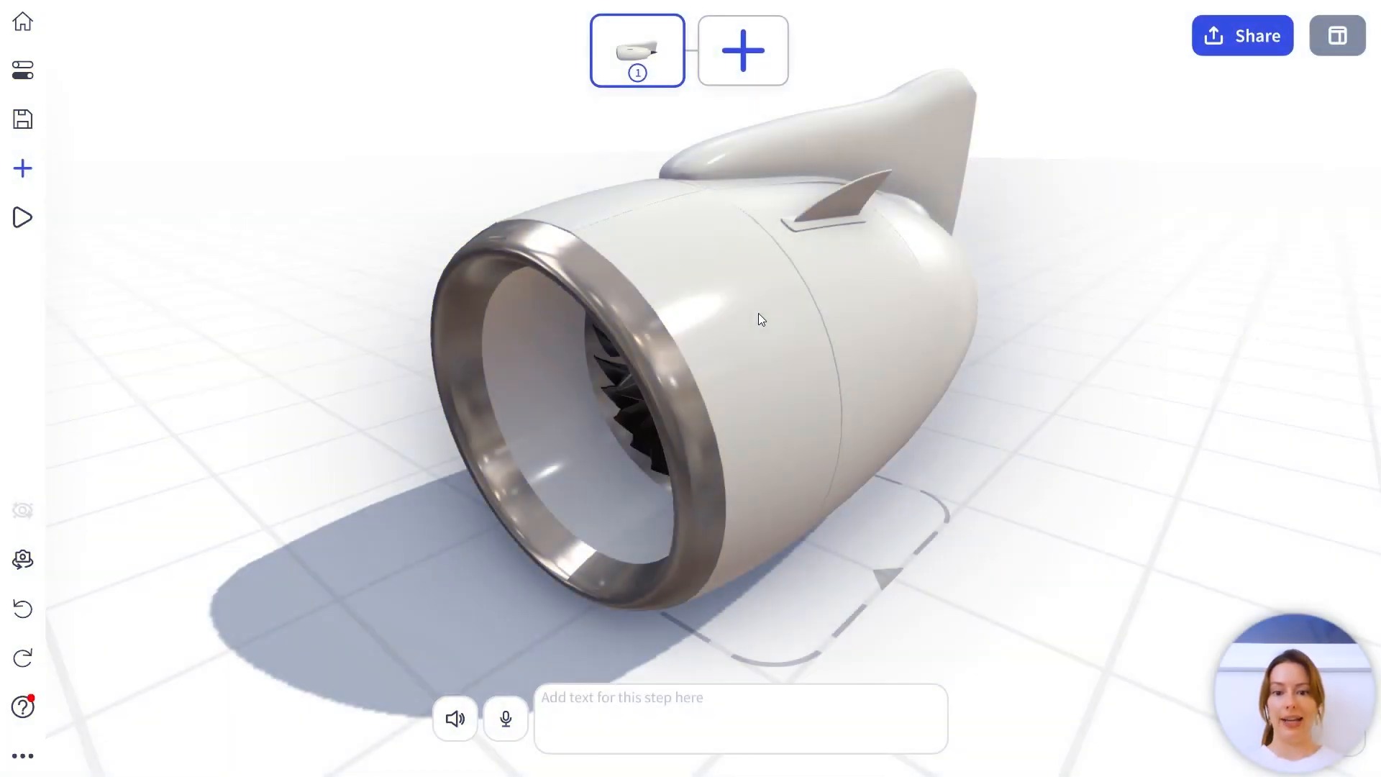
{"action": "left_click", "coordinate": [761, 319]}
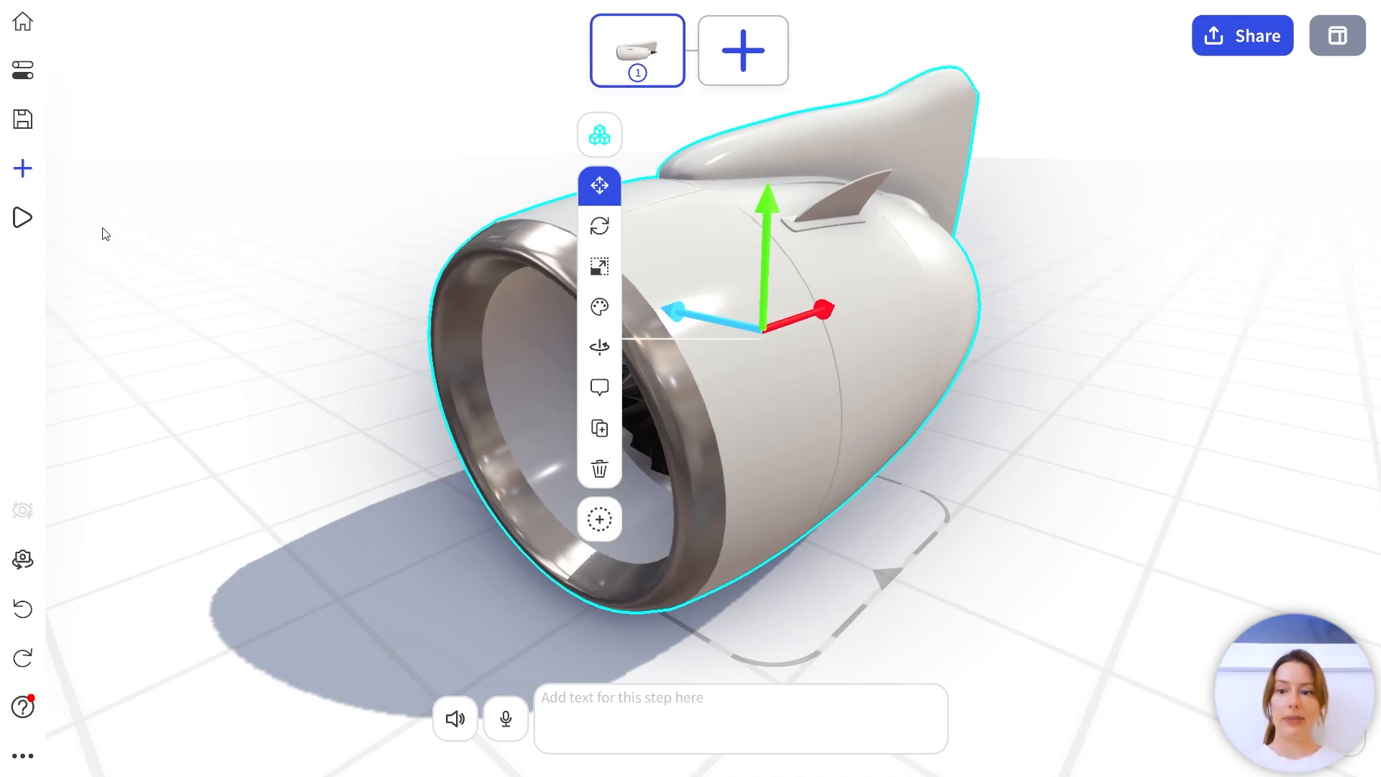
{"action": "left_click", "coordinate": [25, 175]}
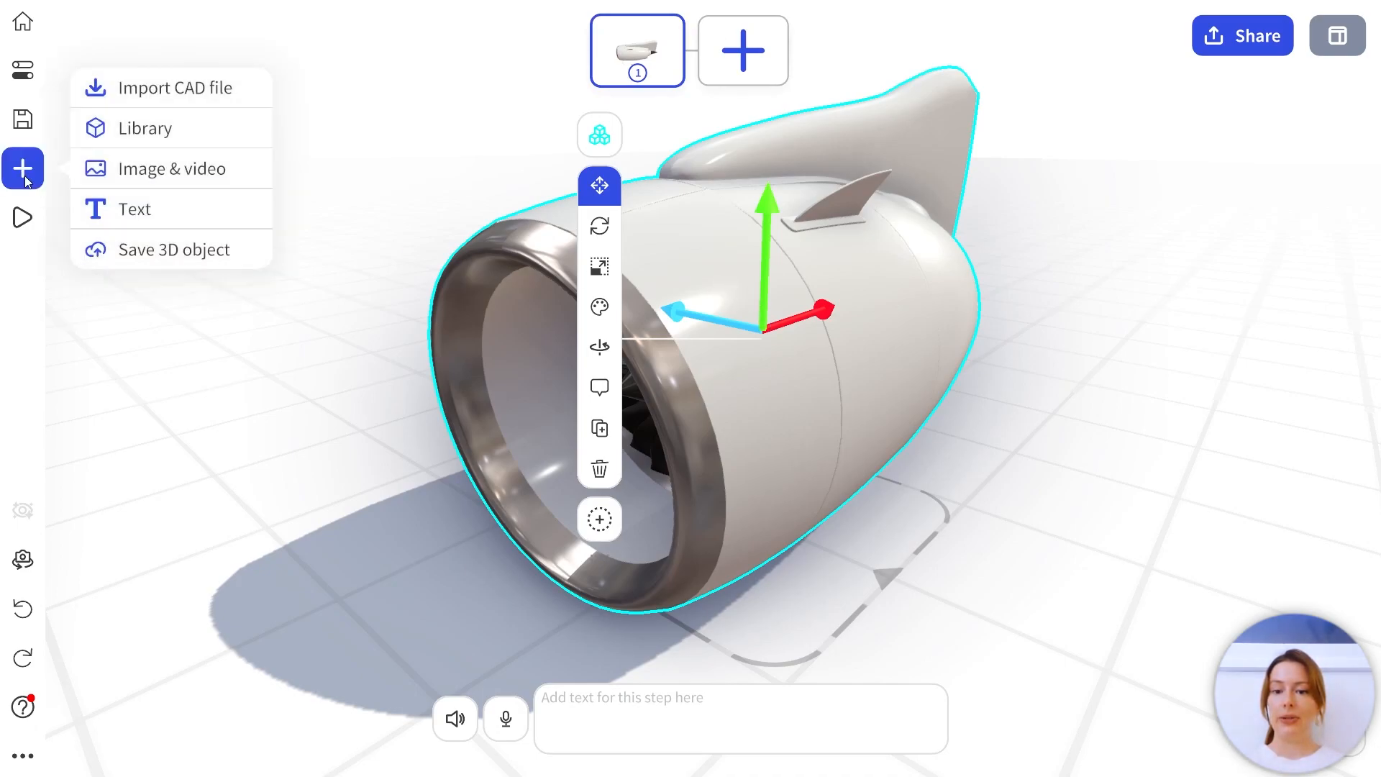
{"action": "left_click", "coordinate": [230, 258]}
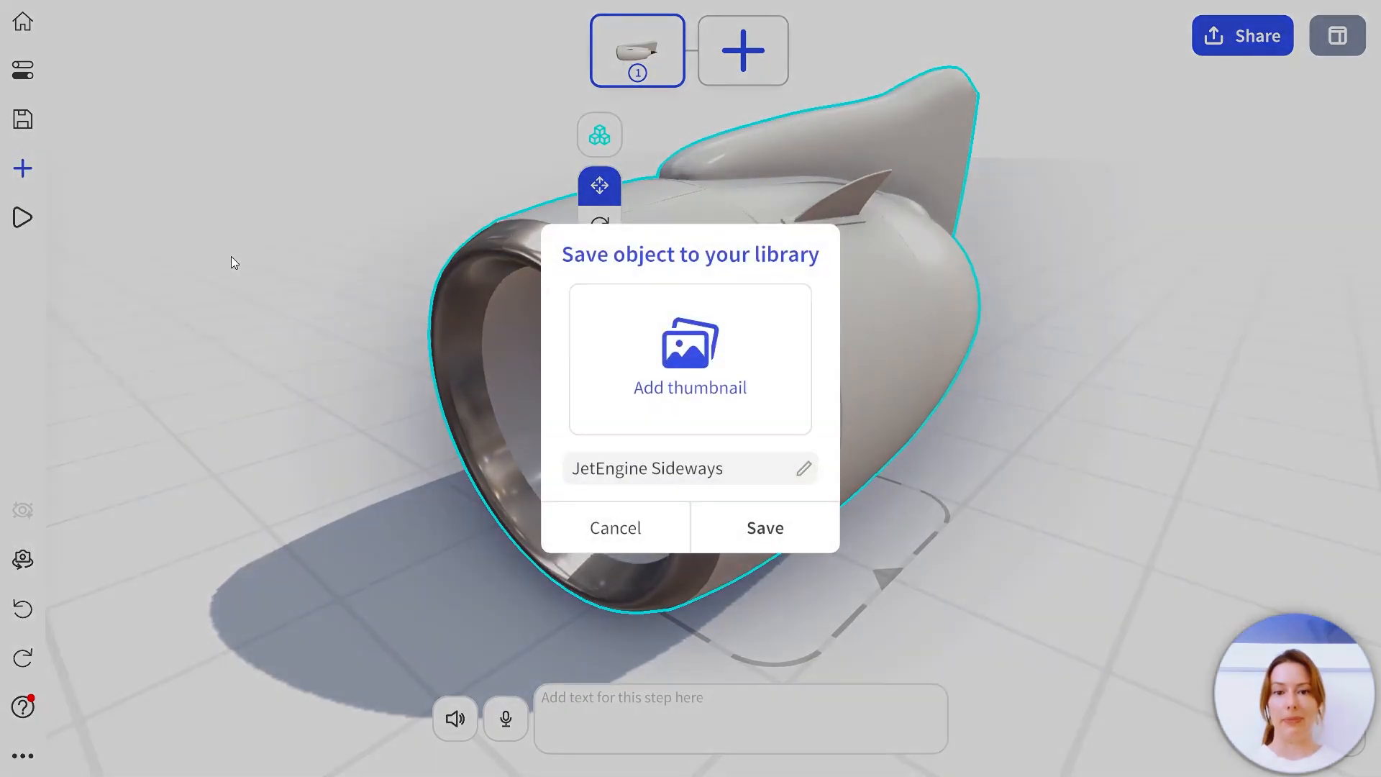
{"action": "left_click", "coordinate": [769, 368]}
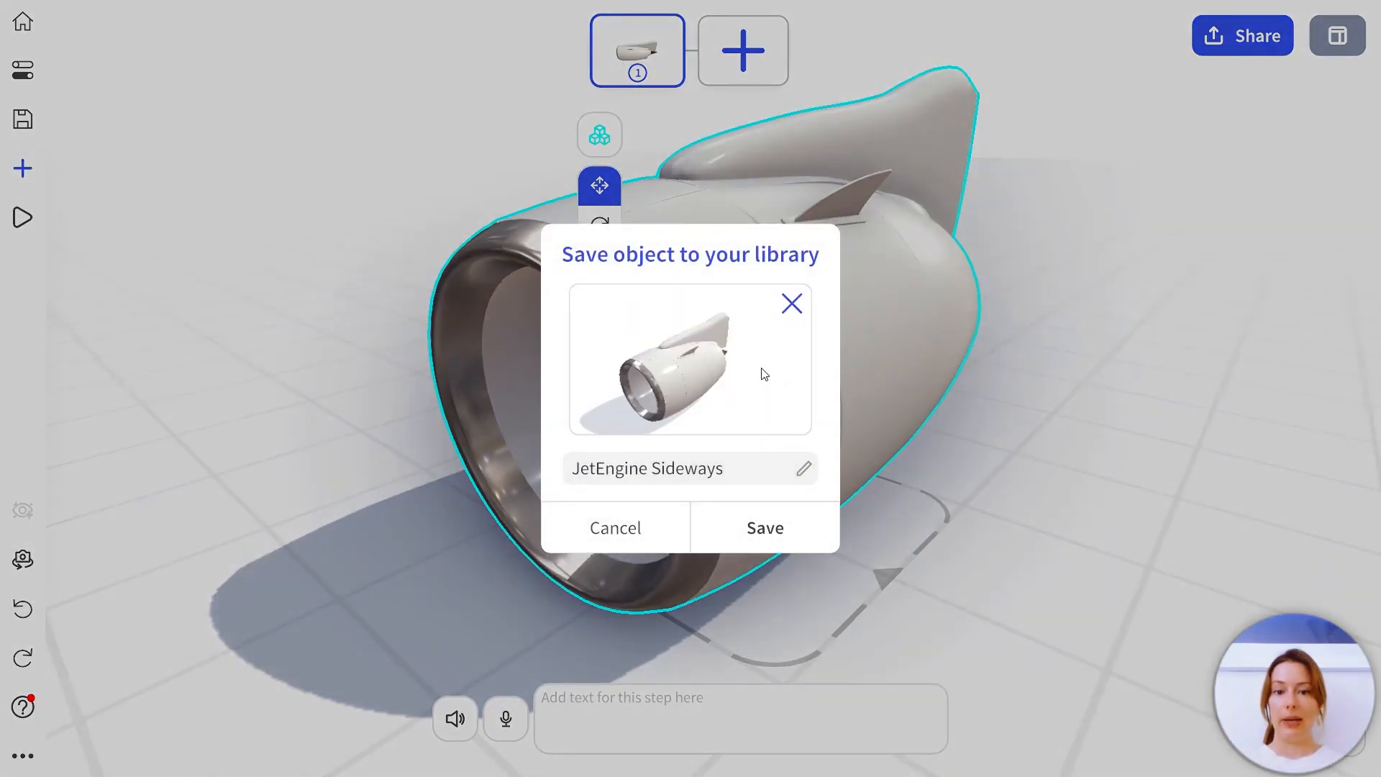
{"action": "left_click_drag", "start_coordinate": [734, 392], "coordinate": [702, 374]}
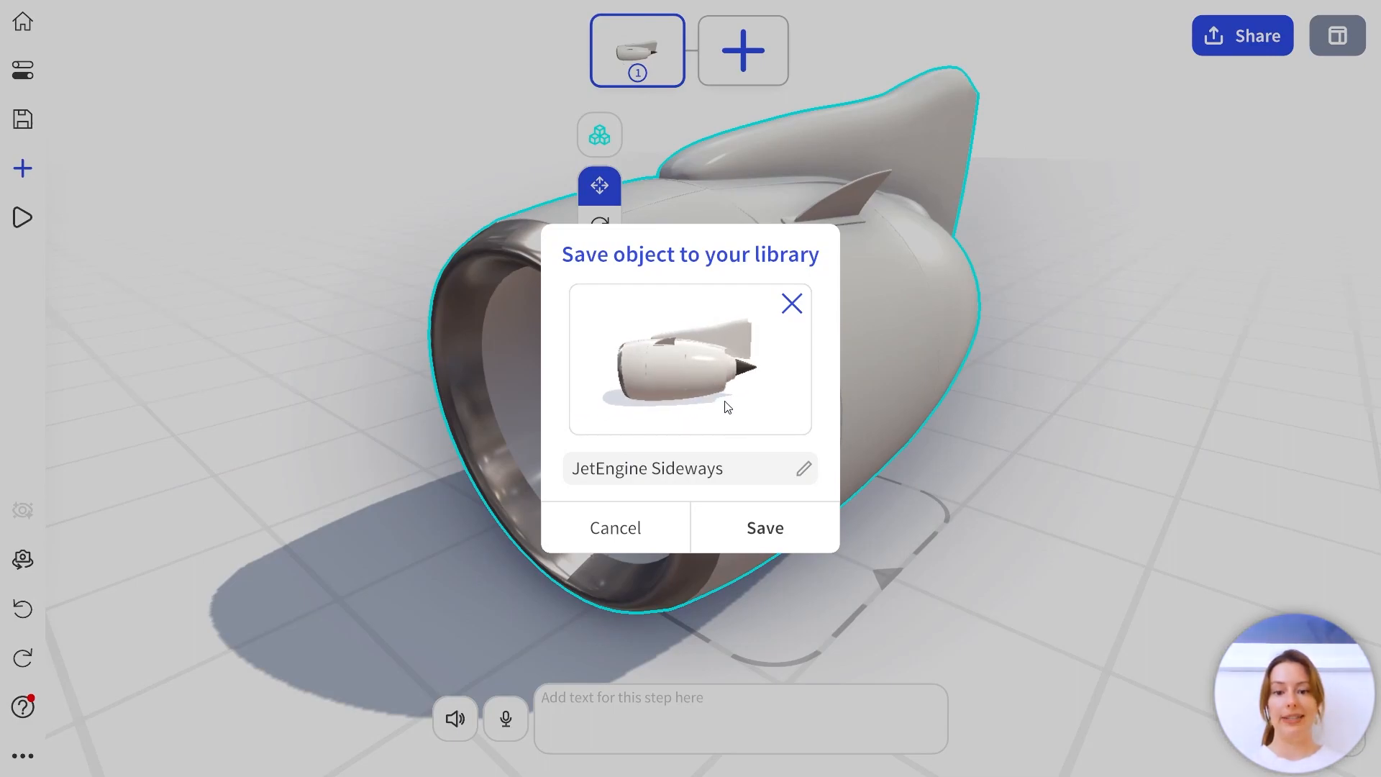
Name the object "Jet Engine" and save it to the library.
{"action": "left_click", "coordinate": [725, 474]}
{"action": "left_click", "coordinate": [725, 478]}
{"action": "key", "text": "shift+Left"}
{"action": "key", "text": "shift+Left"}
{"action": "key", "text": "shift+Left"}
{"action": "key", "text": "shift+Left"}
{"action": "key", "text": "shift+Left"}
{"action": "key", "text": "shift+Left"}
{"action": "key", "text": "shift+Left"}
{"action": "key", "text": "shift+Left"}
{"action": "key", "text": "shift+Left"}
{"action": "key", "text": "shift+Left"}
{"action": "key", "text": "shift+Left"}
{"action": "key", "text": "shift+Left"}
{"action": "key", "text": "shift+Left"}
{"action": "key", "text": "shift+Left"}
{"action": "key", "text": "shift+Left"}
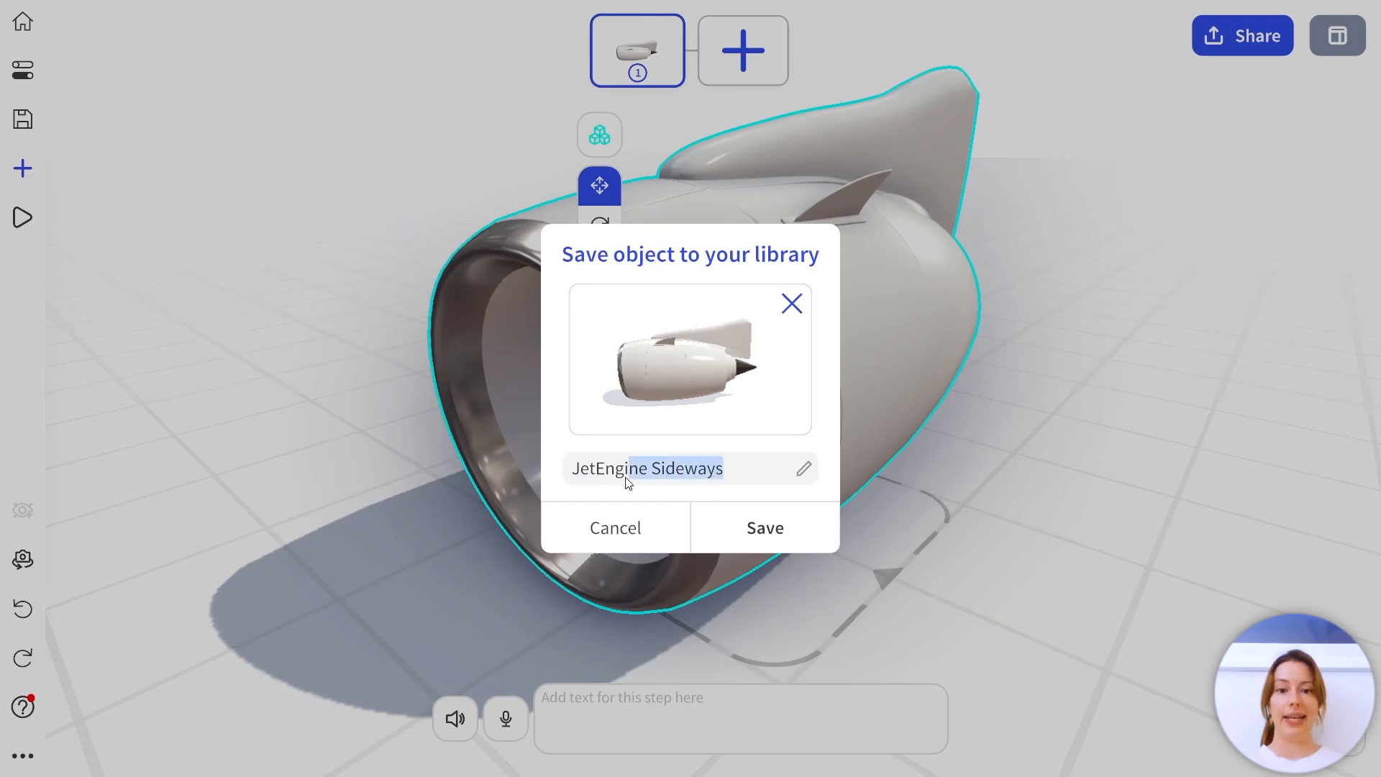
{"action": "key", "text": "BackSpace"}
{"action": "type", "text": "Engine"}
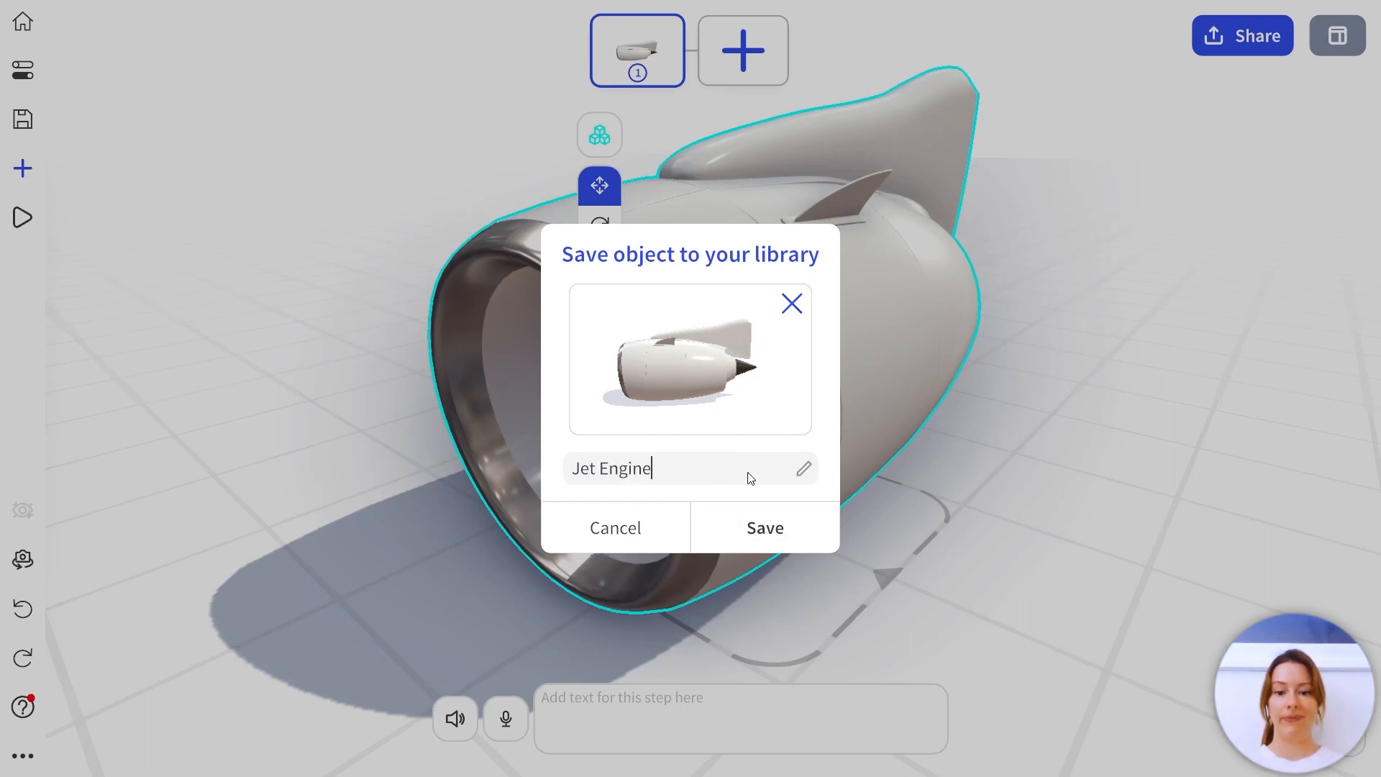
{"action": "left_click", "coordinate": [790, 542]}
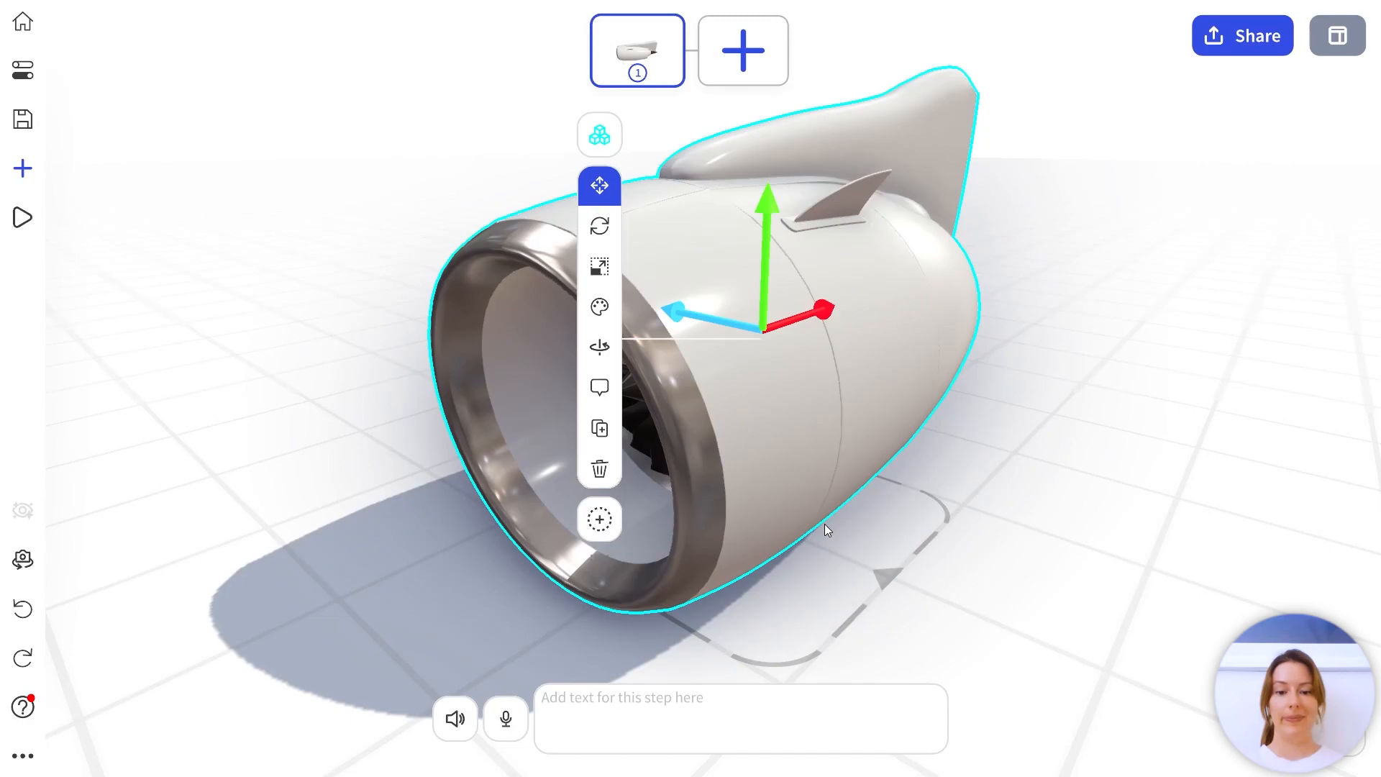
Add the saved Jet Engine from the library's team objects to the Jig.
{"action": "left_click", "coordinate": [22, 168]}
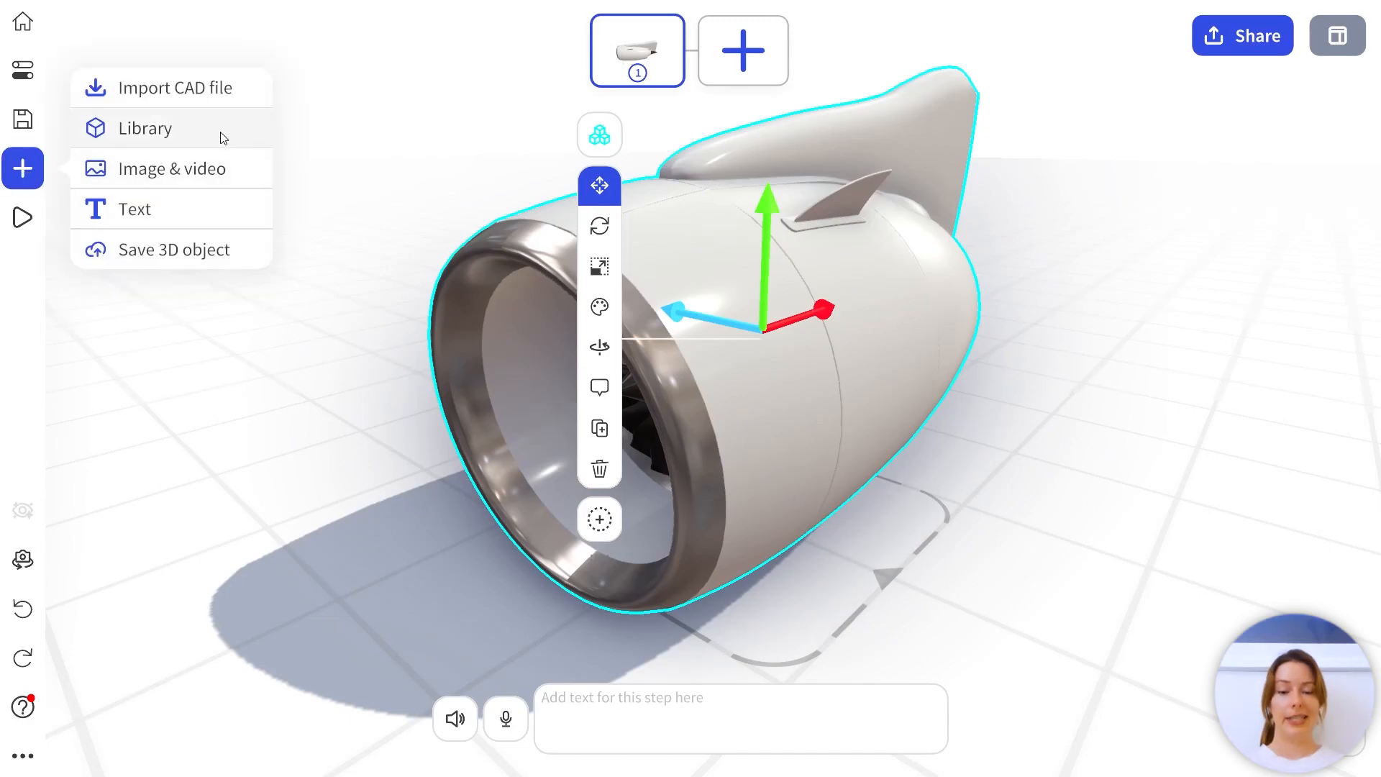
{"action": "left_click", "coordinate": [221, 135]}
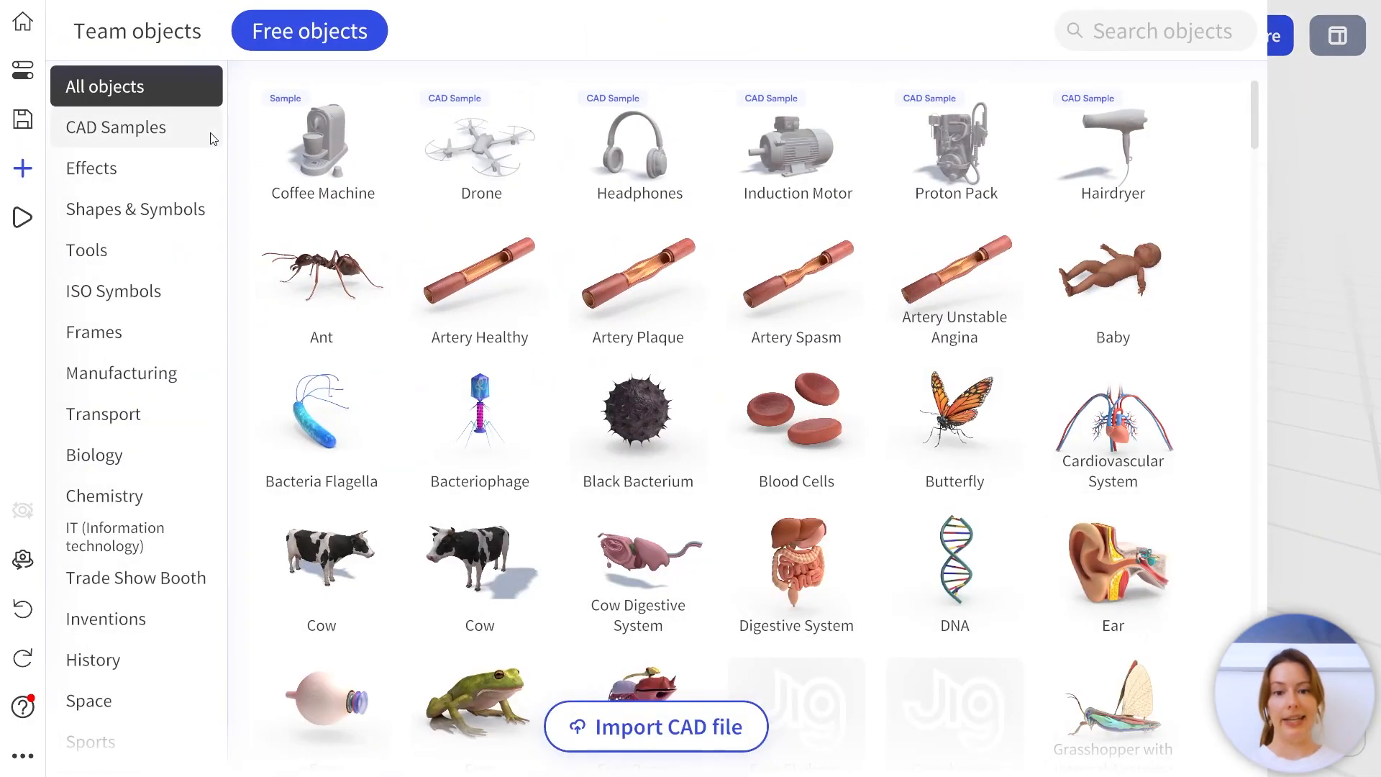
{"action": "left_click", "coordinate": [166, 40]}
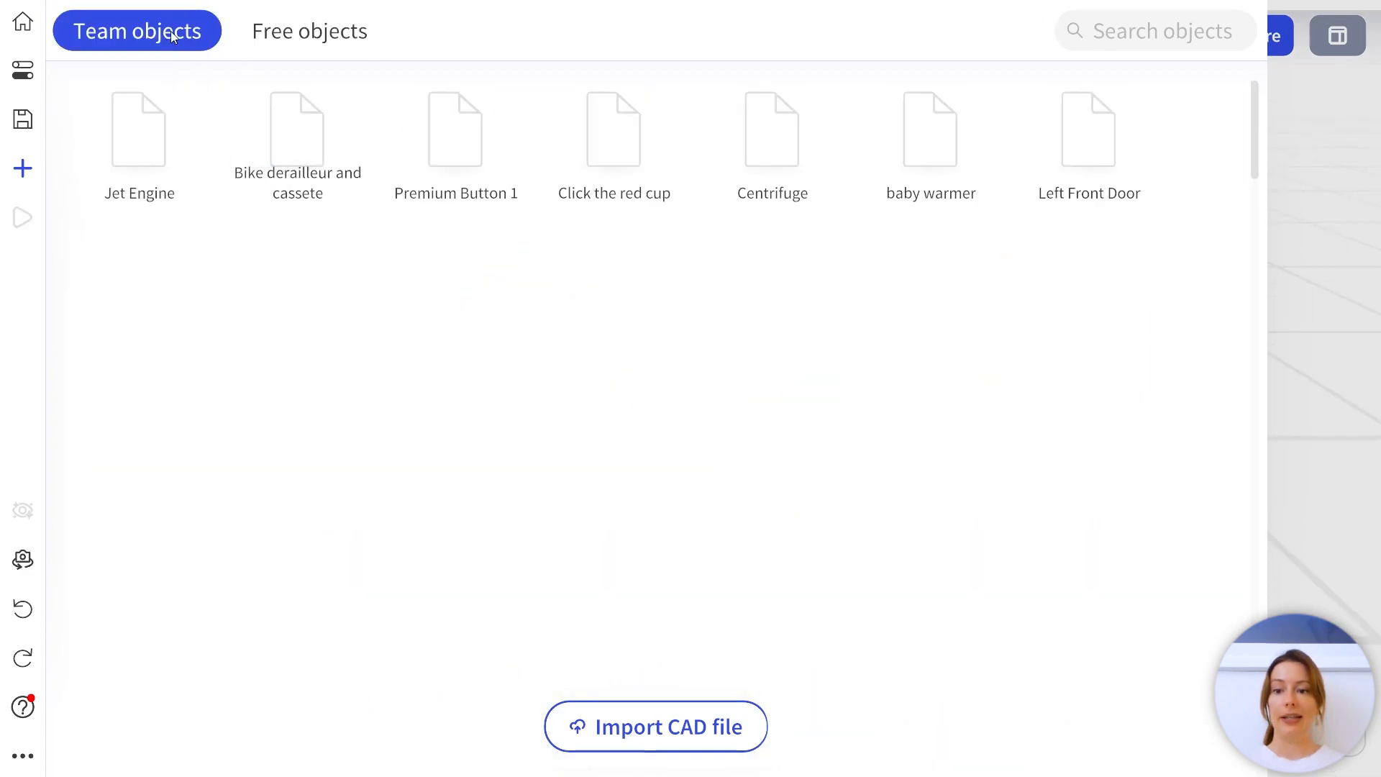
{"action": "left_click", "coordinate": [165, 157]}
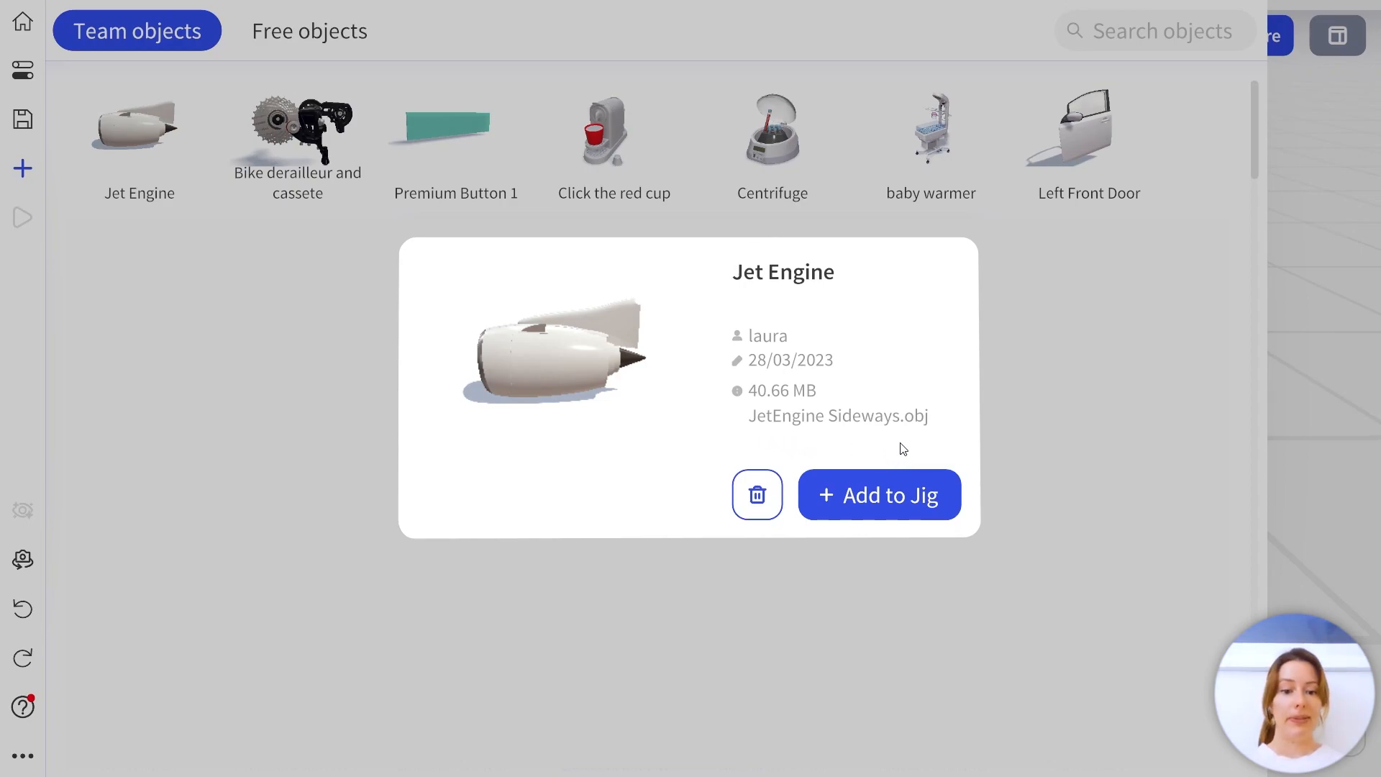
{"action": "left_click", "coordinate": [944, 487]}
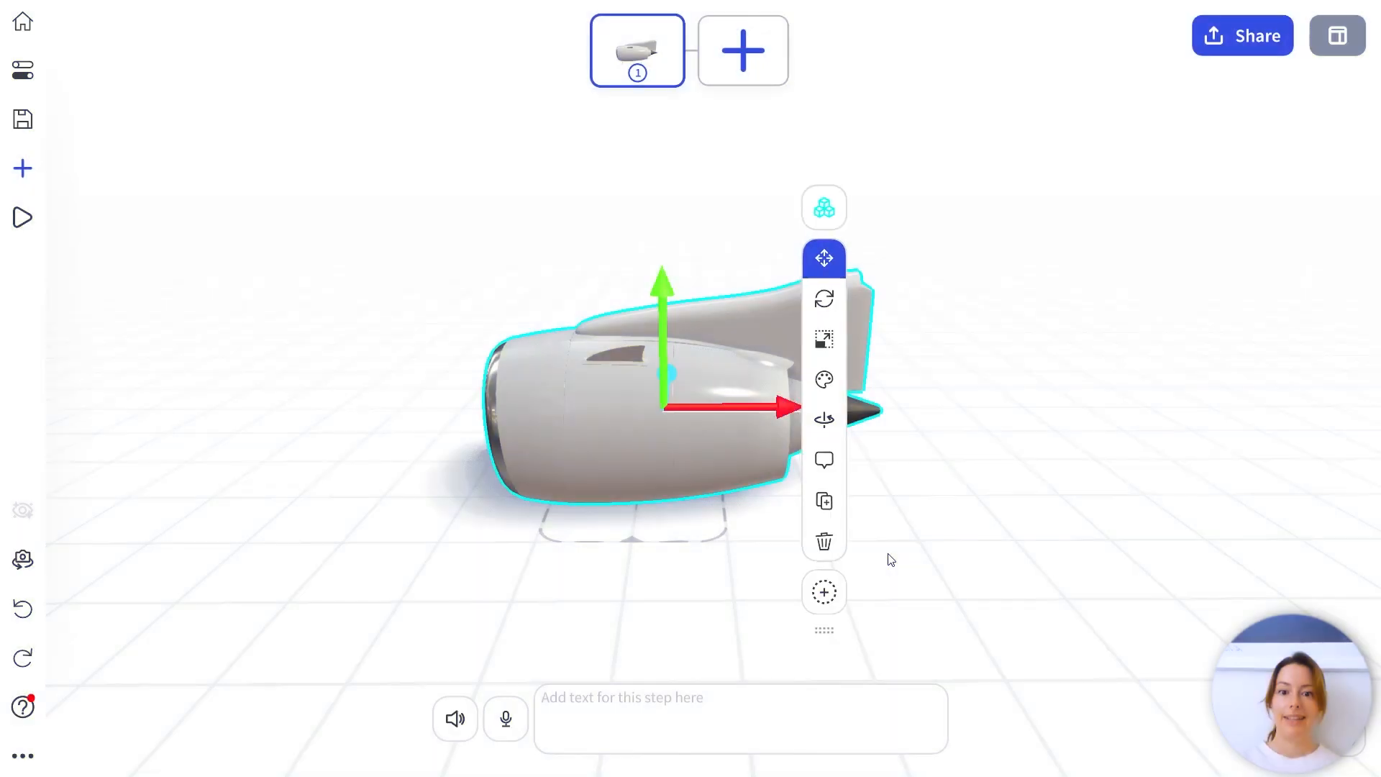
Add a second step to the Jig and switch from whole-object to individual part selection on the jet engine.
{"action": "left_click_drag", "start_coordinate": [890, 559], "coordinate": [990, 549]}
{"action": "scroll", "coordinate": [1060, 534], "scroll_direction": "up", "scroll_amount": 5}
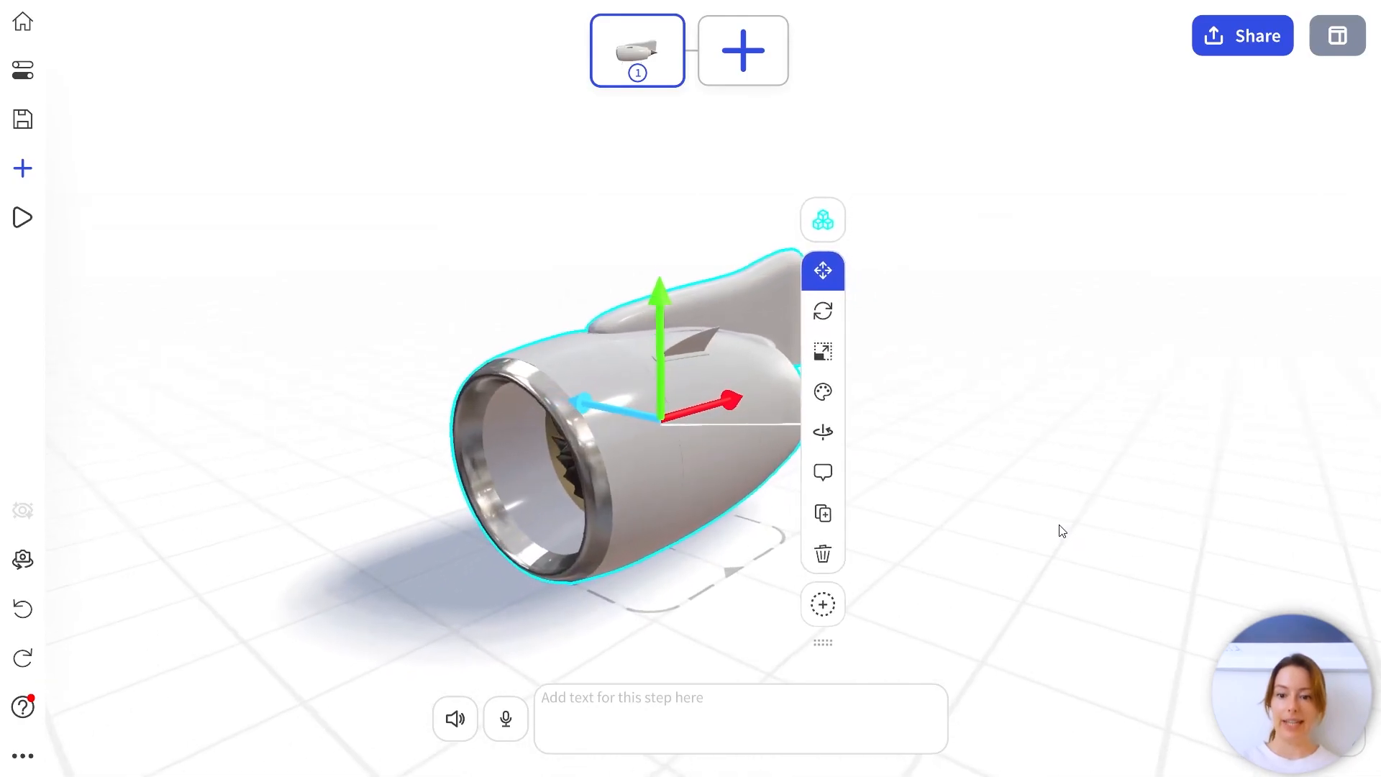
{"action": "right_click_drag", "start_coordinate": [1076, 460], "coordinate": [1110, 441]}
{"action": "left_click_drag", "start_coordinate": [1111, 441], "coordinate": [1103, 463]}
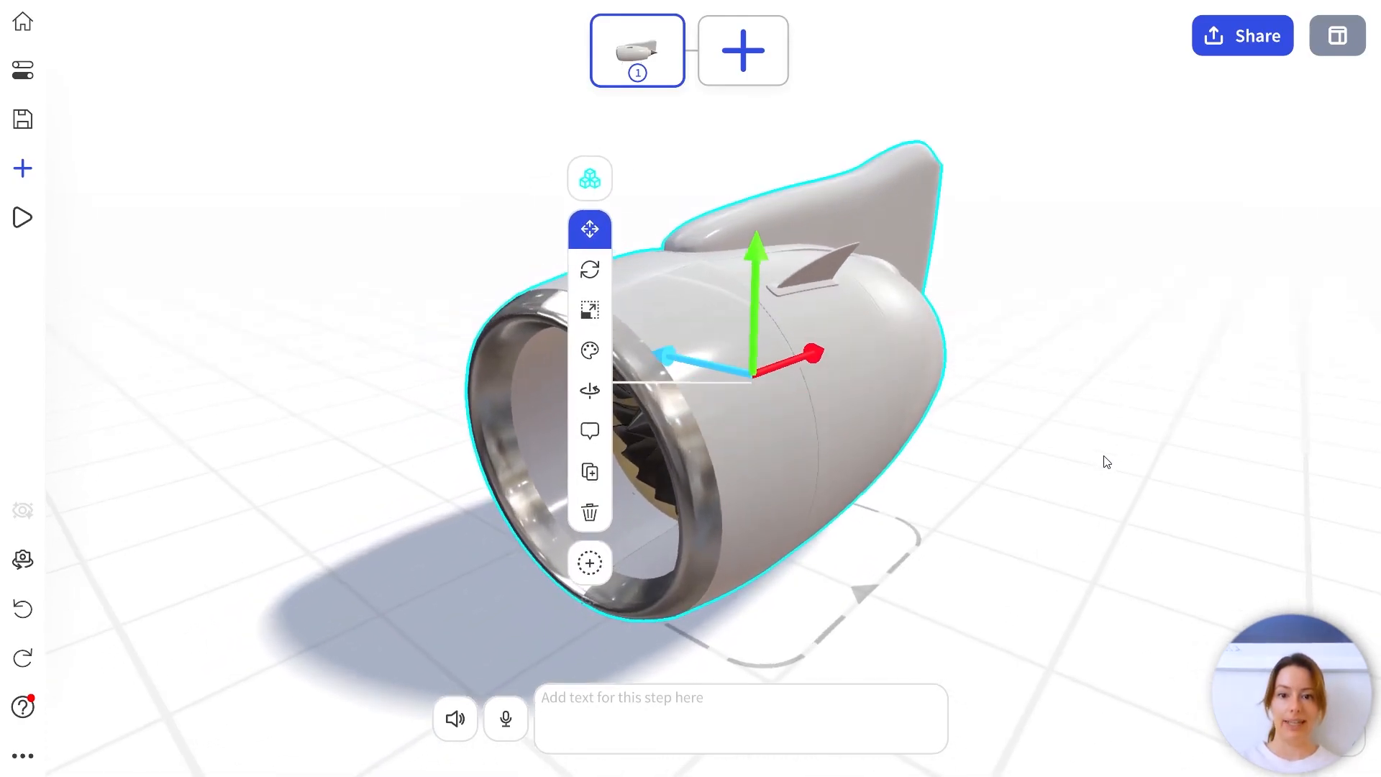
{"action": "right_click_drag", "start_coordinate": [1104, 462], "coordinate": [1107, 447]}
{"action": "left_click_drag", "start_coordinate": [1107, 447], "coordinate": [1094, 450]}
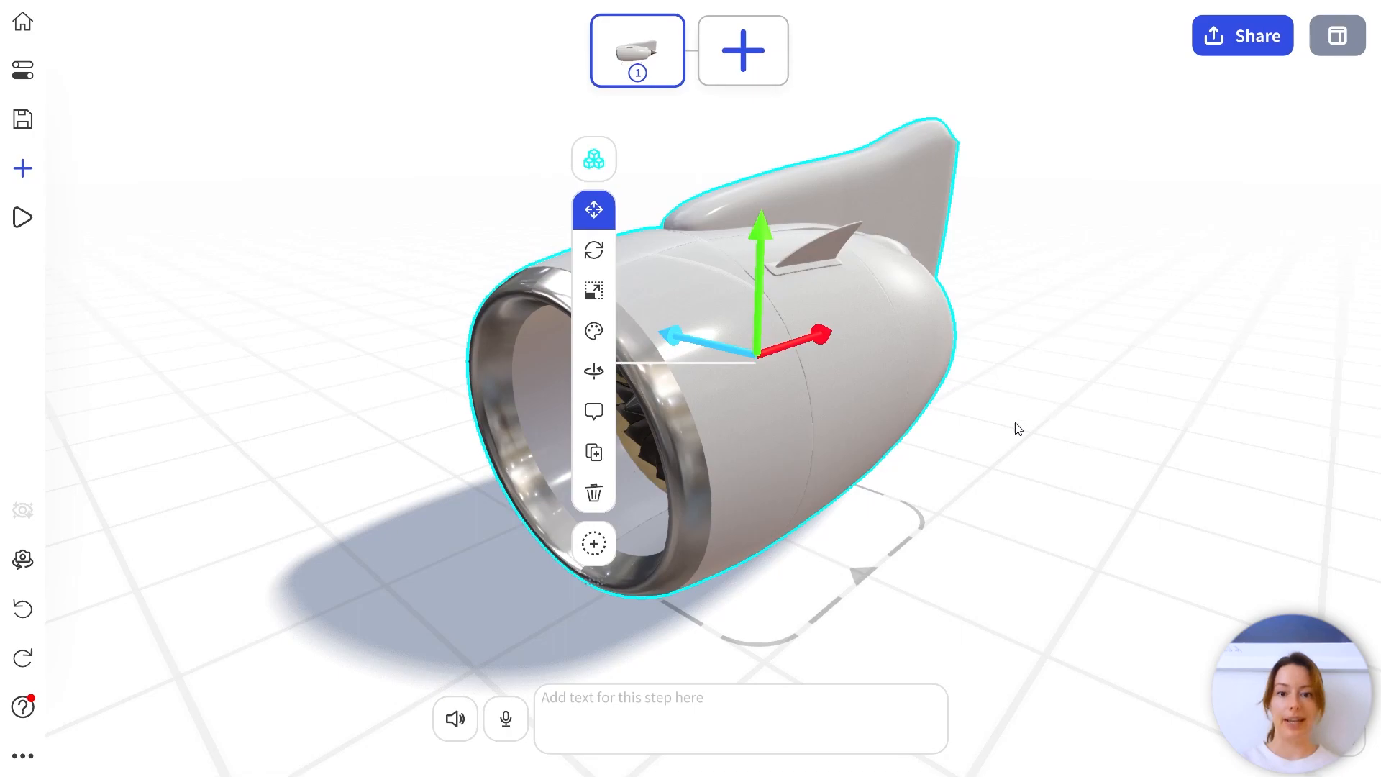
{"action": "left_click", "coordinate": [753, 69]}
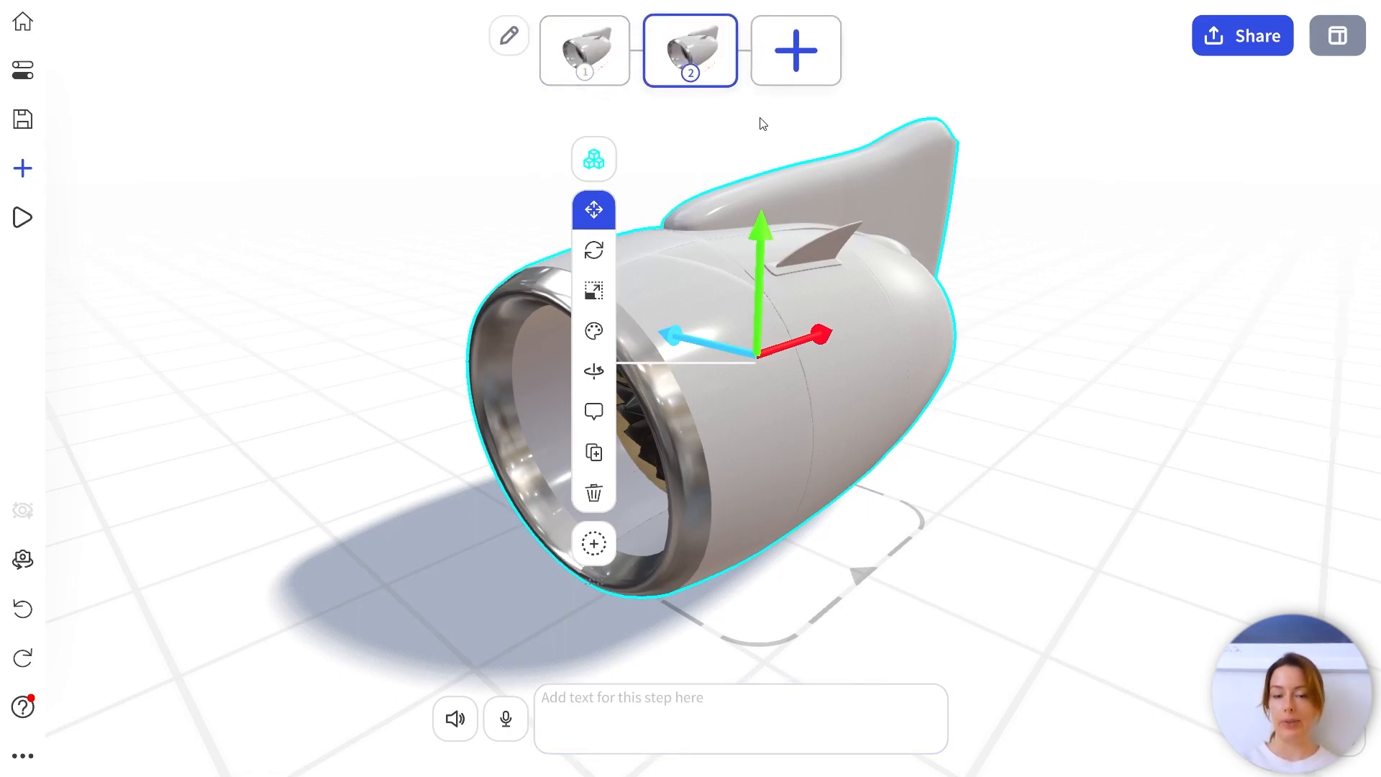
{"action": "left_click", "coordinate": [597, 163]}
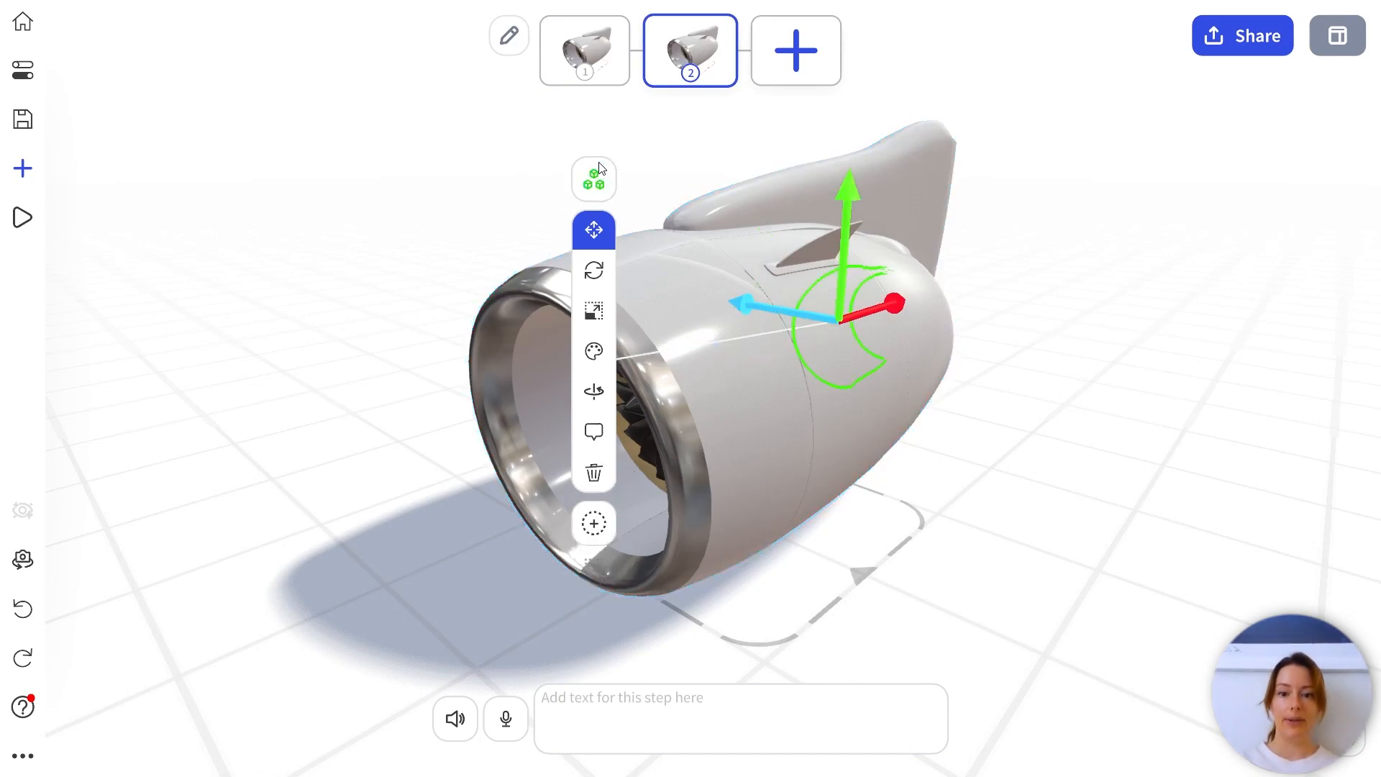
Try to pull the near half of the metal inlet rim forward off the engine, and undo the move.
{"action": "left_click", "coordinate": [625, 338]}
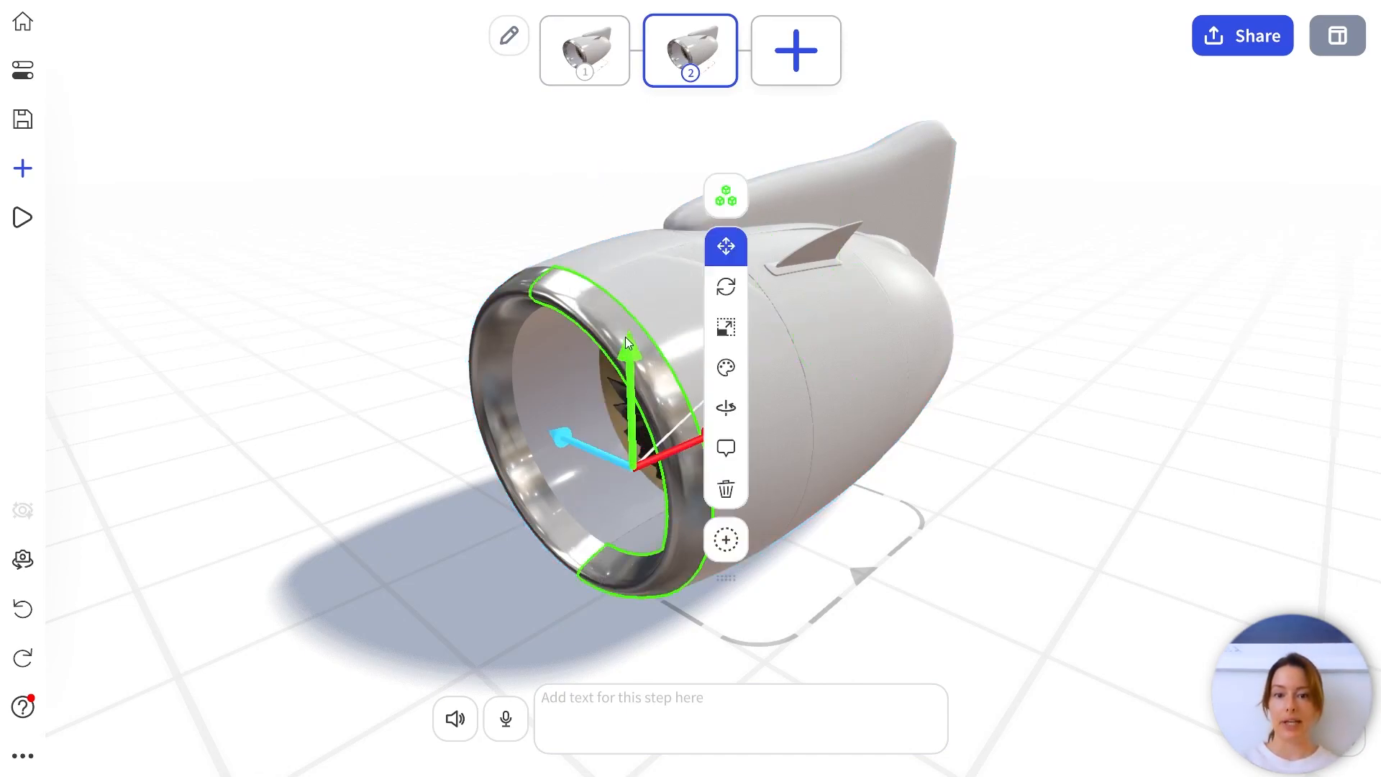
{"action": "left_click_drag", "start_coordinate": [707, 434], "coordinate": [611, 472]}
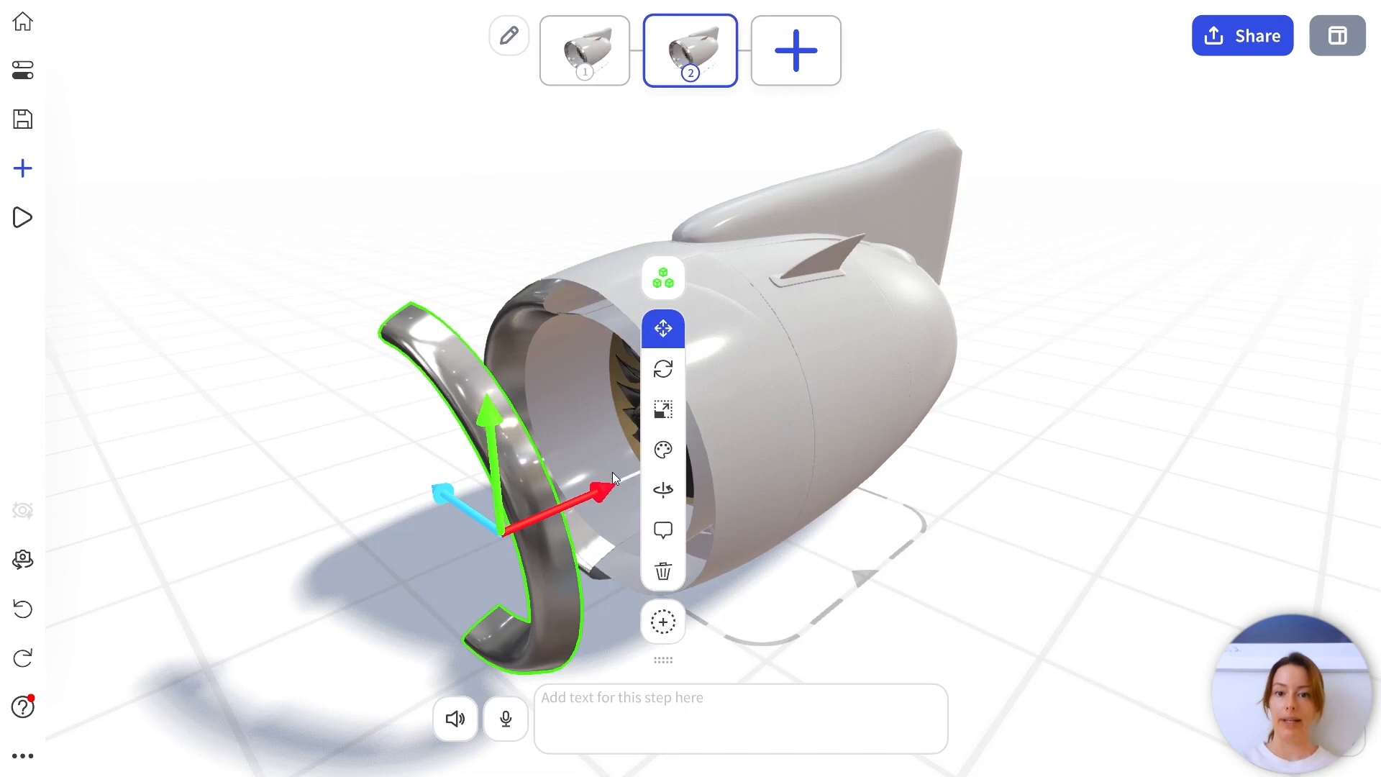
{"action": "key", "text": "ctrl+z"}
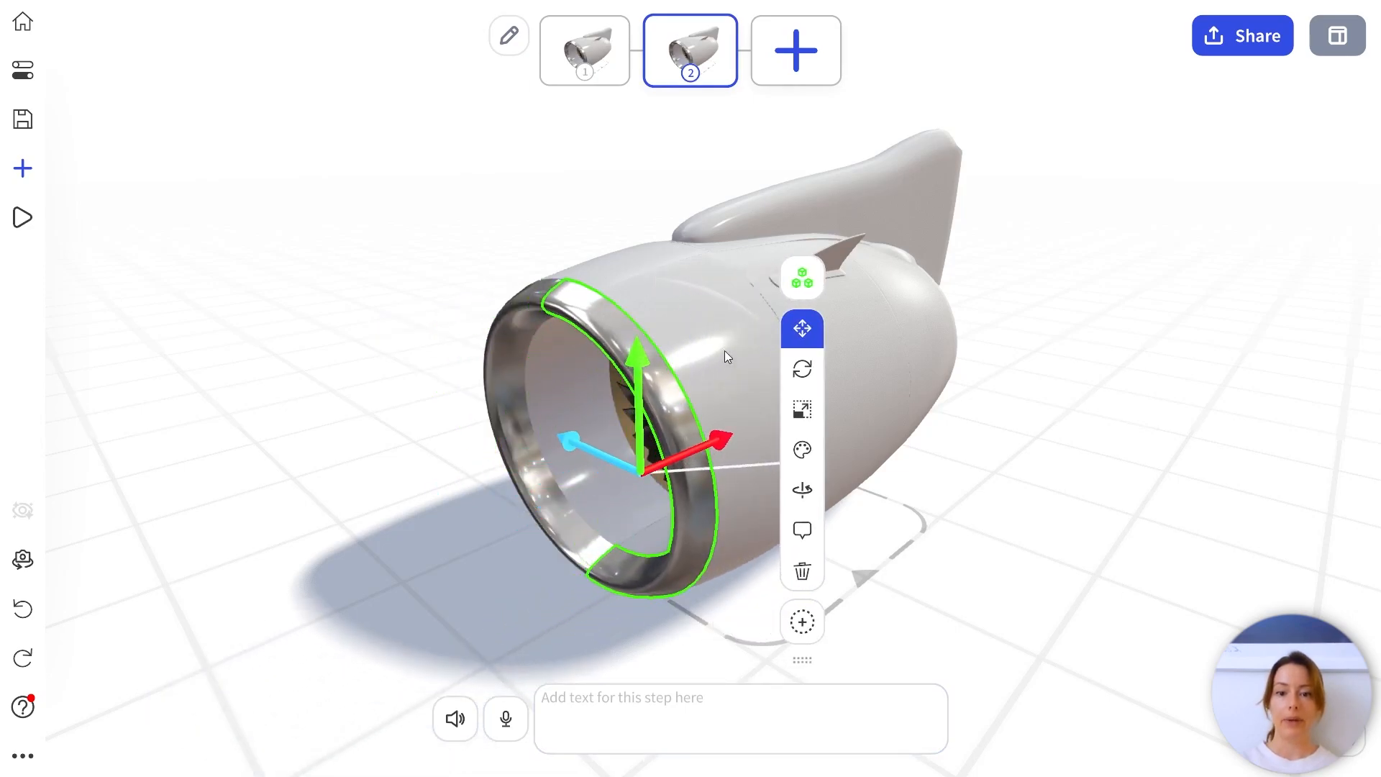
Select the near-side outer shell parts together with the inlet rim half and move them sideways away from the engine.
{"action": "left_click", "coordinate": [720, 312]}
{"action": "left_click_drag", "start_coordinate": [693, 383], "coordinate": [954, 447]}
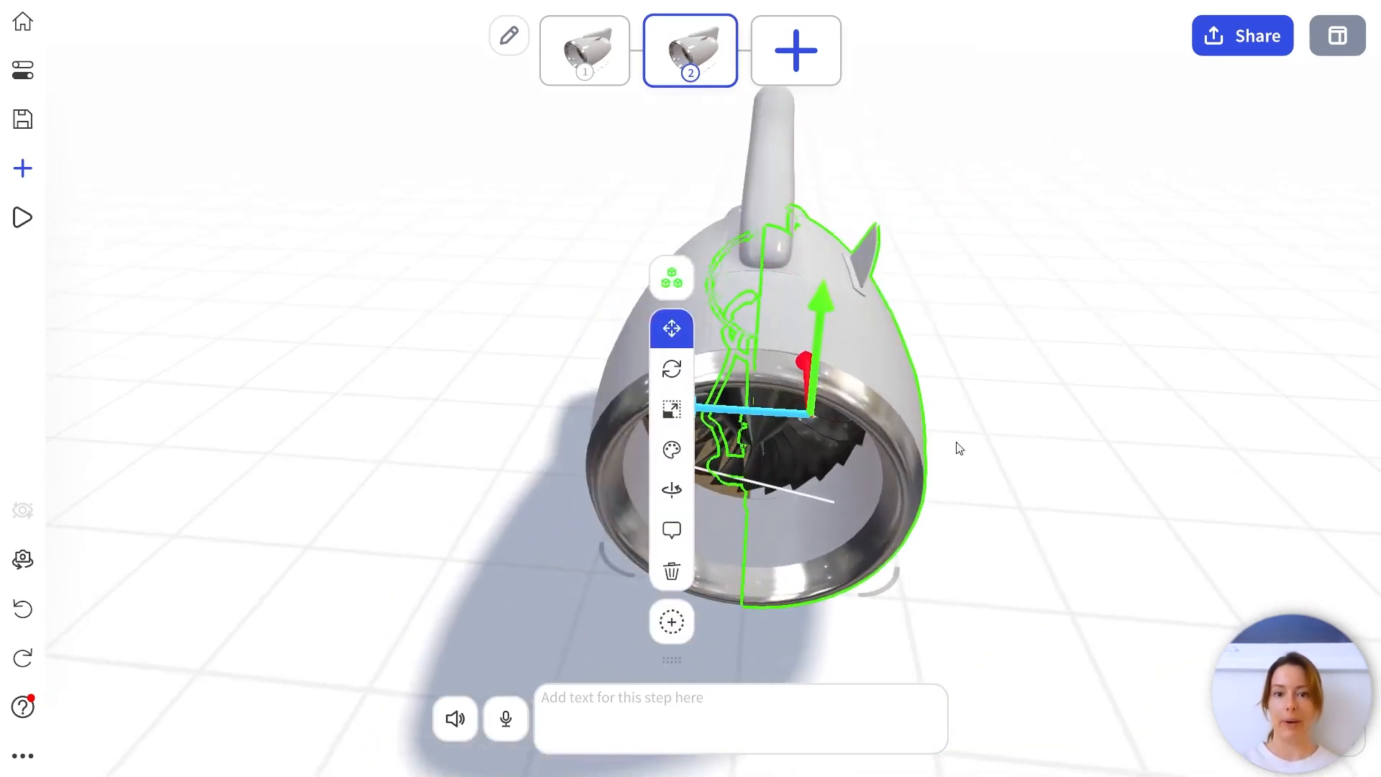
{"action": "right_click_drag", "start_coordinate": [1122, 475], "coordinate": [890, 449]}
{"action": "left_click_drag", "start_coordinate": [464, 389], "coordinate": [1007, 403]}
Hide the moved outer shell parts in step 2 and clear the selection, leaving the engine in side view.
{"action": "left_click", "coordinate": [1080, 449]}
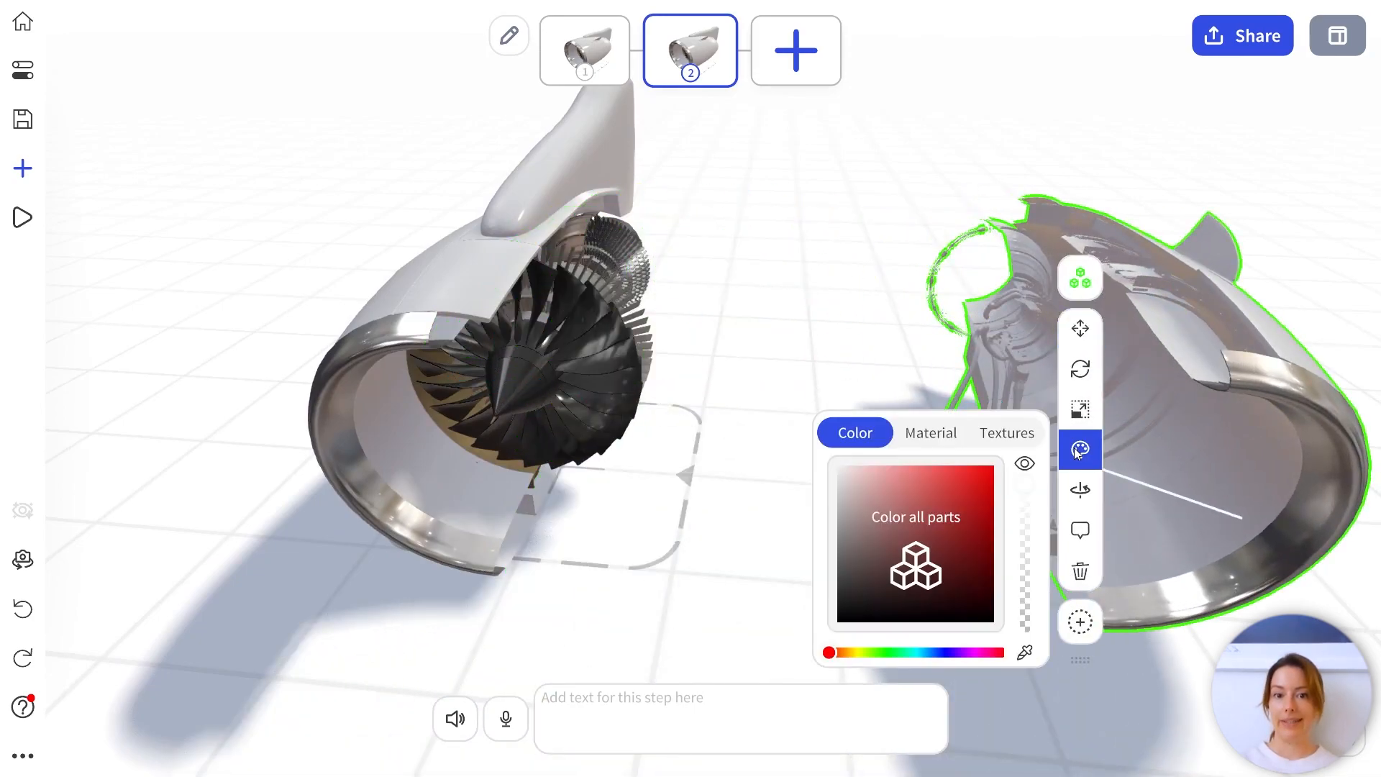
{"action": "left_click", "coordinate": [1025, 465]}
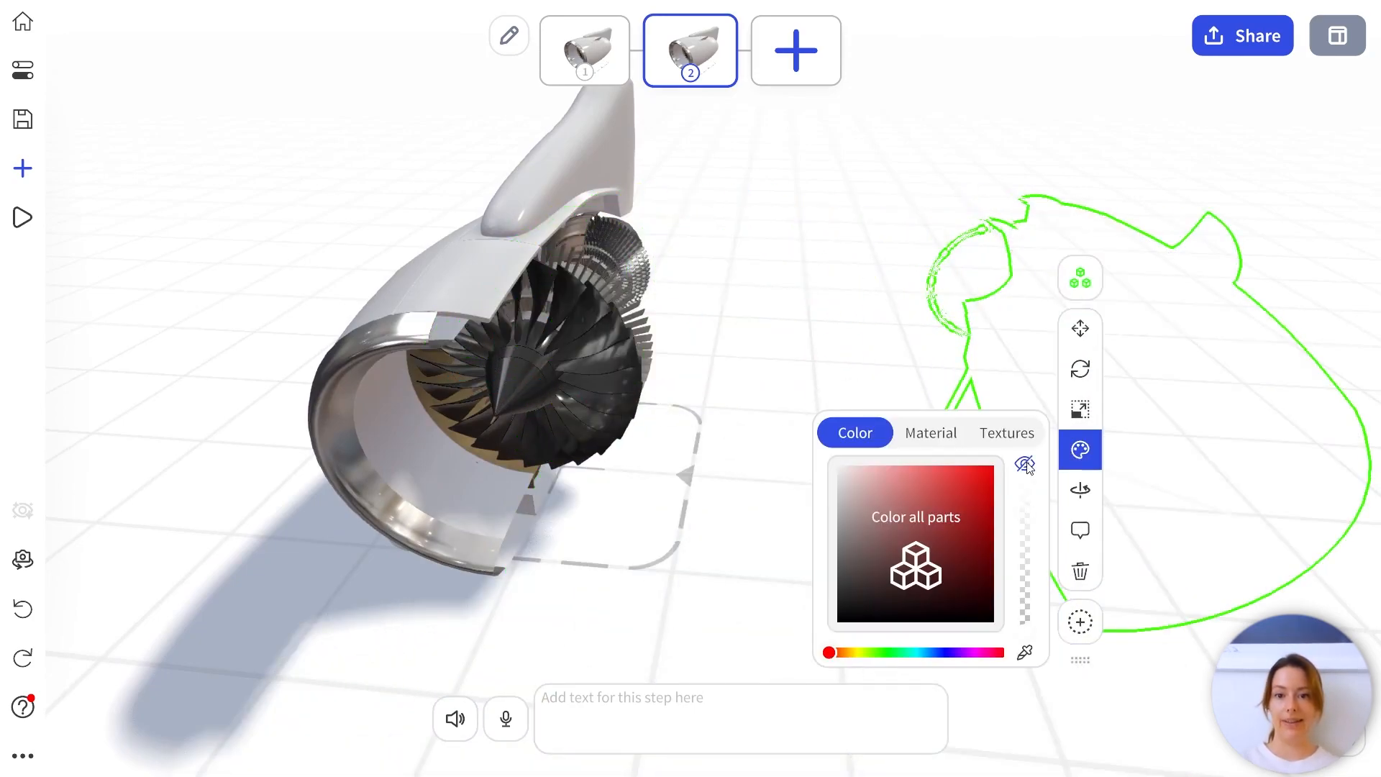
{"action": "left_click", "coordinate": [857, 240]}
{"action": "left_click_drag", "start_coordinate": [793, 295], "coordinate": [668, 295]}
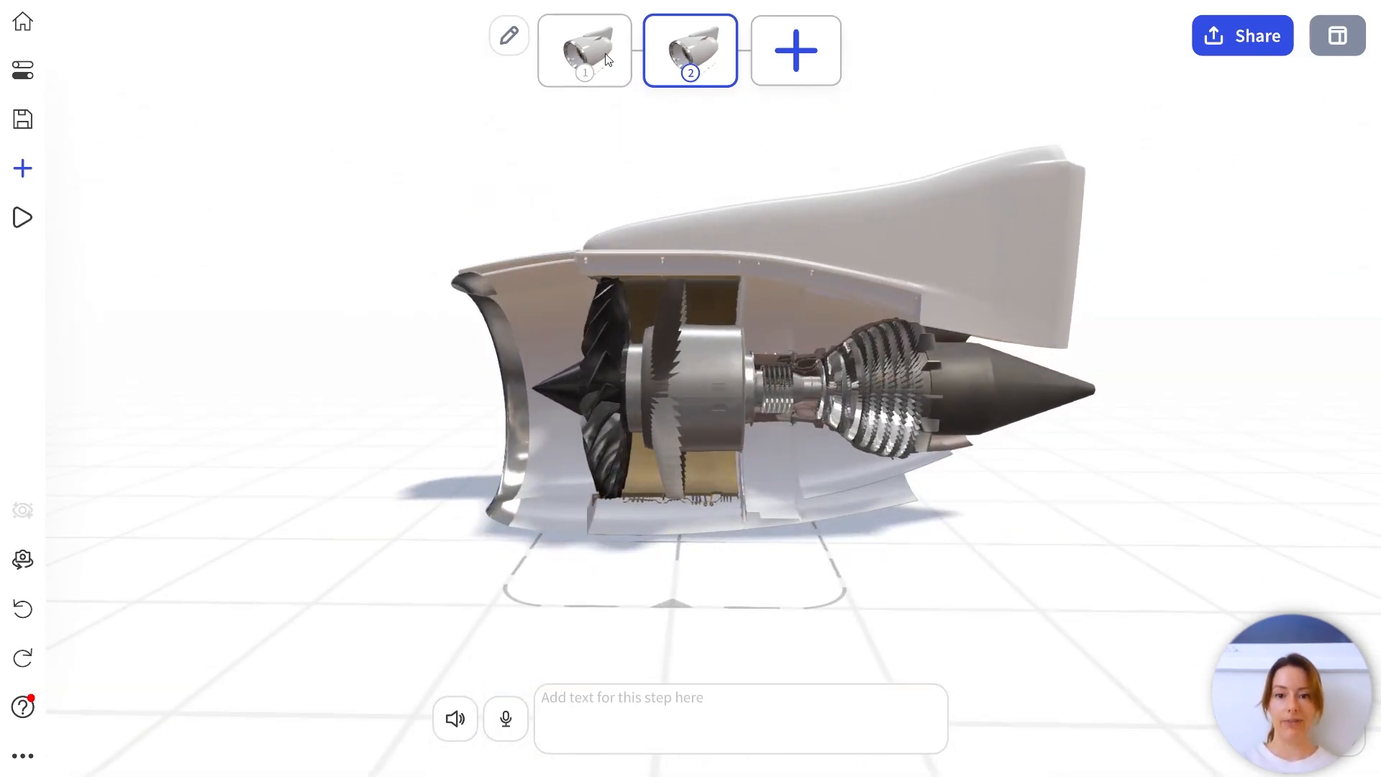
Switch to step 1 and back to step 2 to compare them, and examine the exposed fan and interior up close.
{"action": "left_click", "coordinate": [590, 40]}
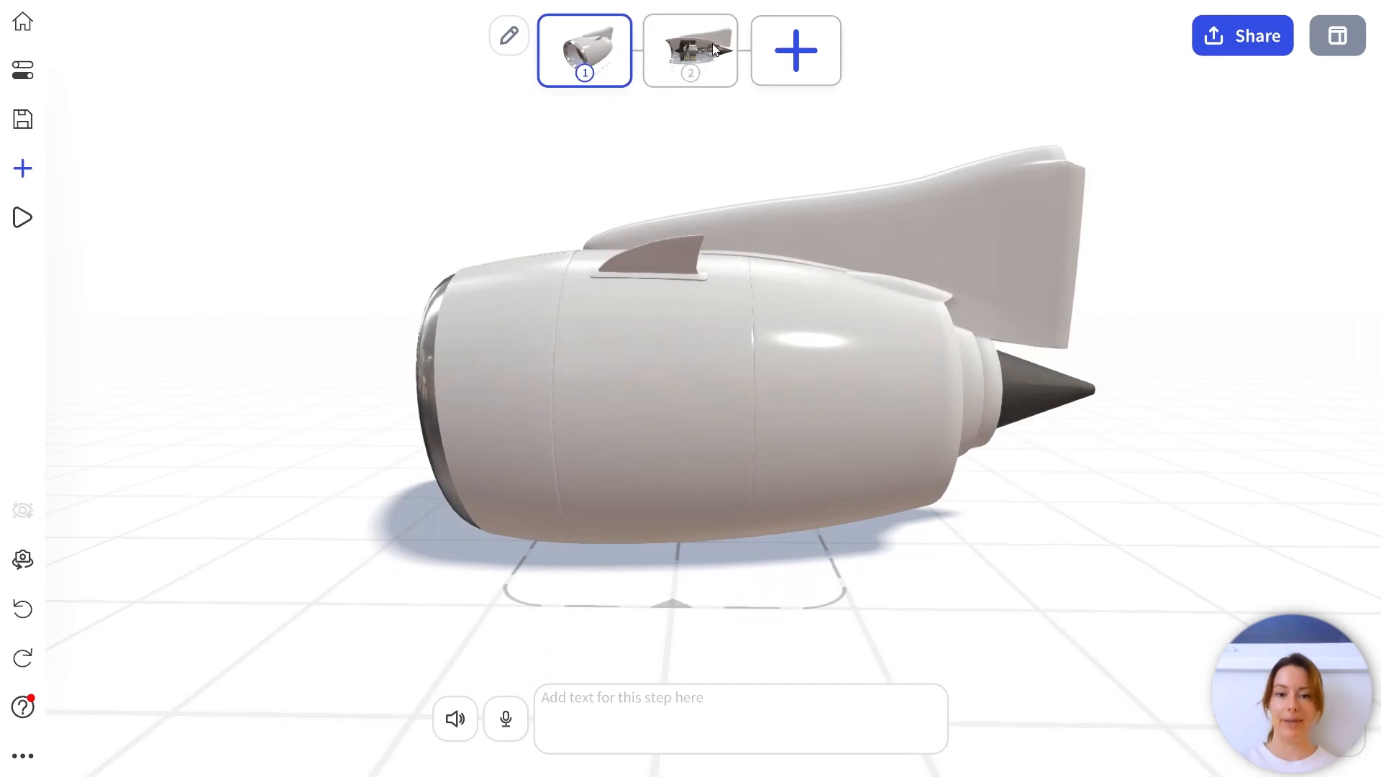
{"action": "left_click", "coordinate": [712, 49]}
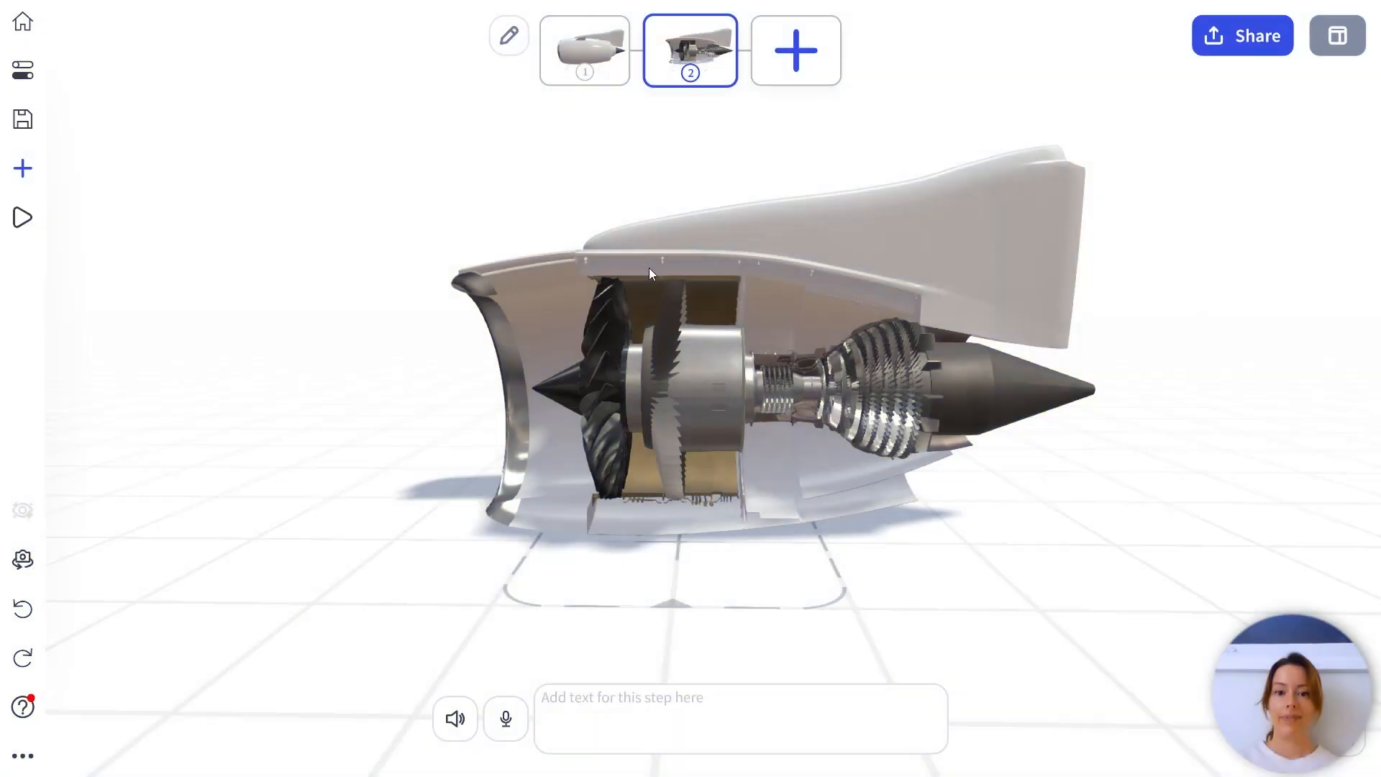
{"action": "left_click_drag", "start_coordinate": [546, 277], "coordinate": [721, 325]}
{"action": "scroll", "coordinate": [719, 328], "scroll_direction": "up", "scroll_amount": 2}
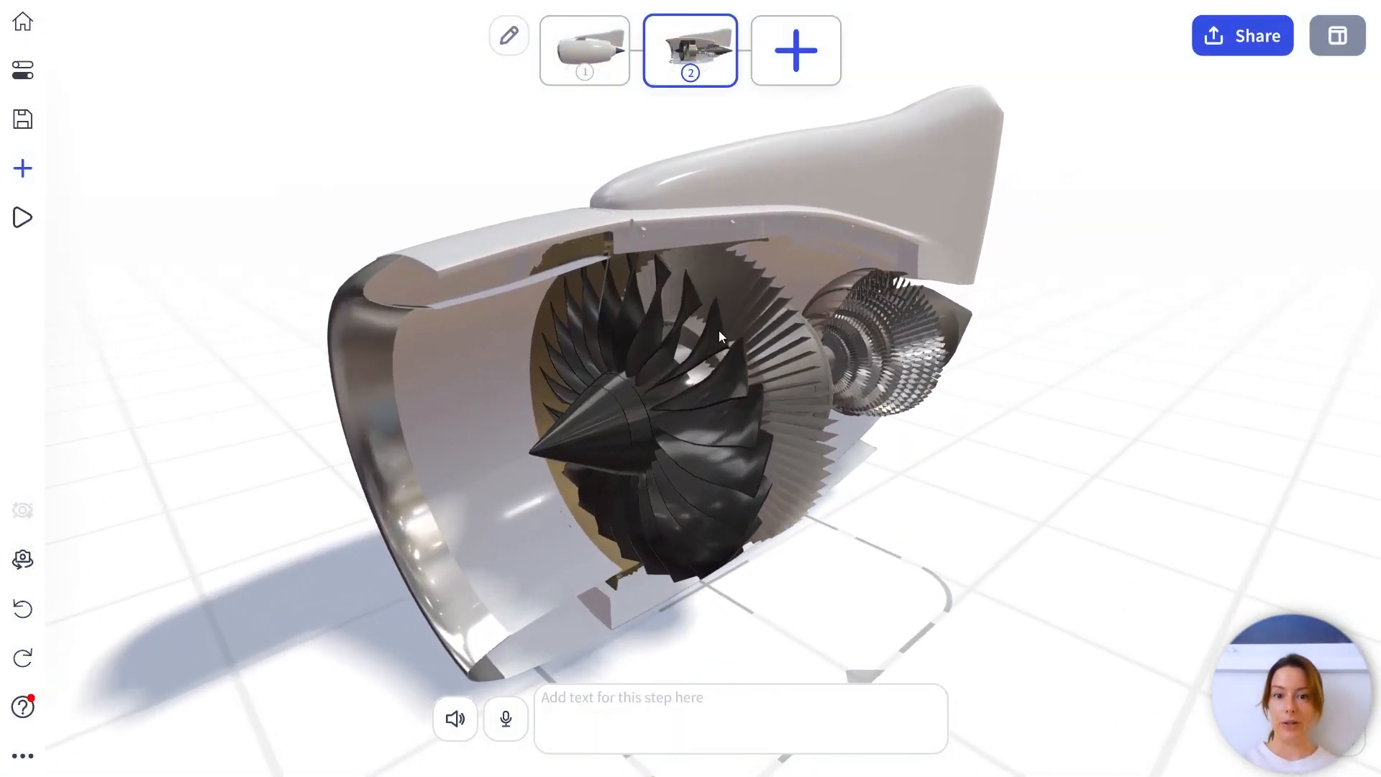
Make the black front fan spin around the X axis at a speed of 400.
{"action": "left_click", "coordinate": [637, 435]}
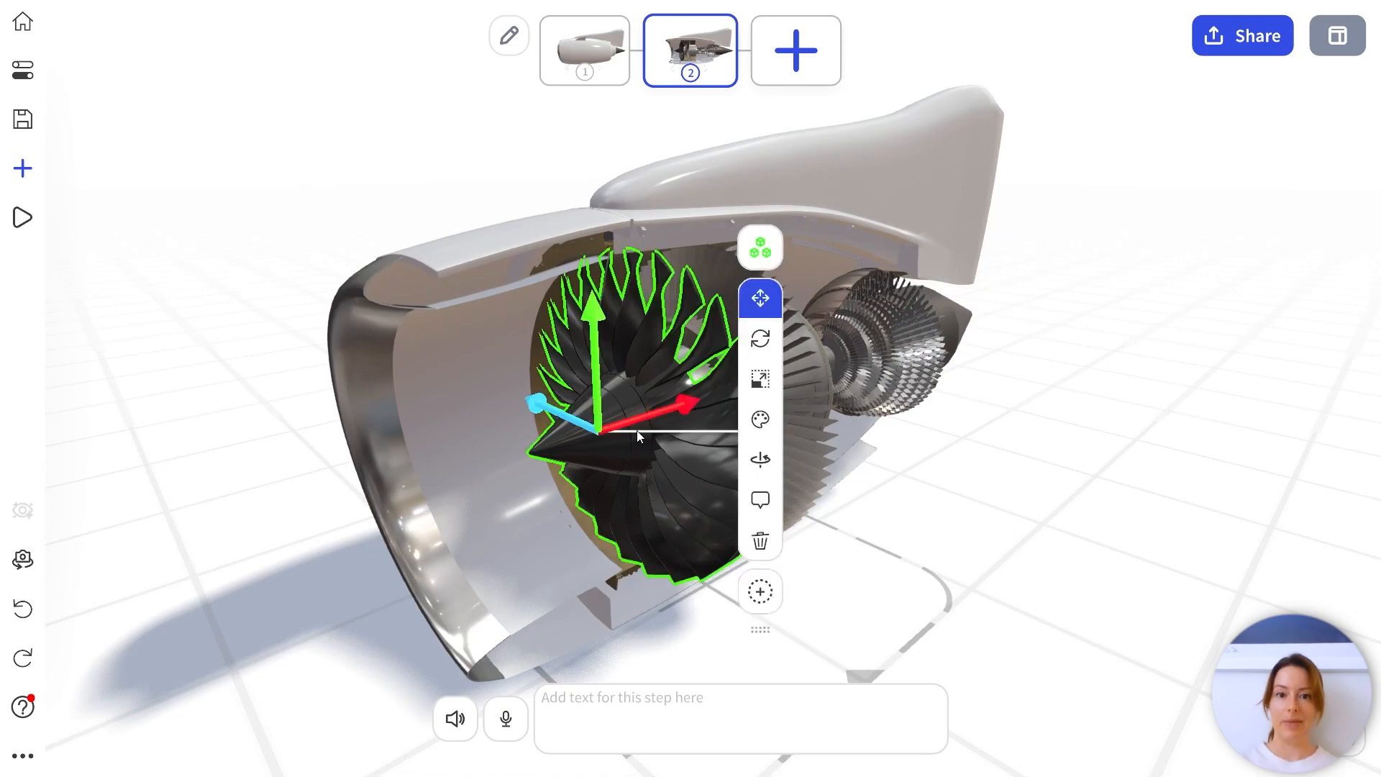
{"action": "left_click", "coordinate": [759, 460]}
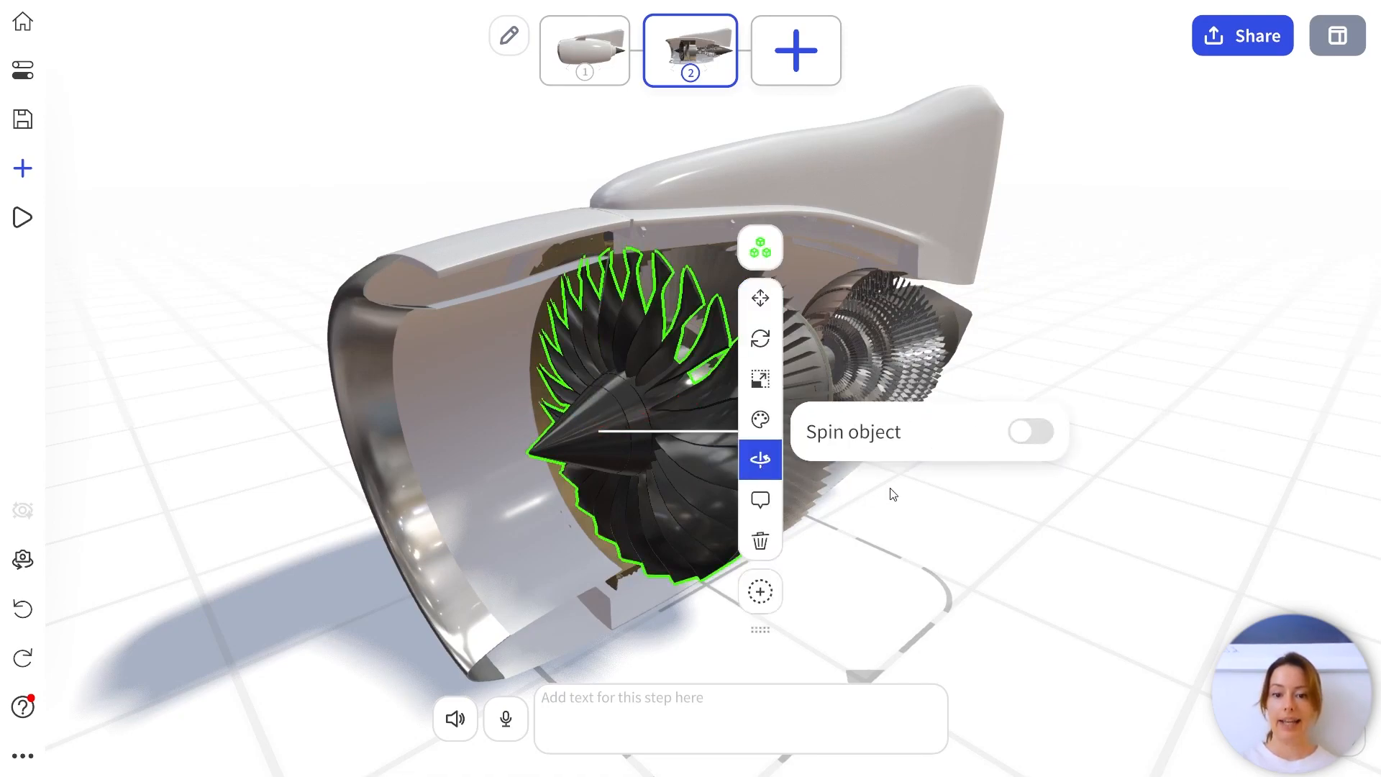
{"action": "left_click", "coordinate": [1029, 431]}
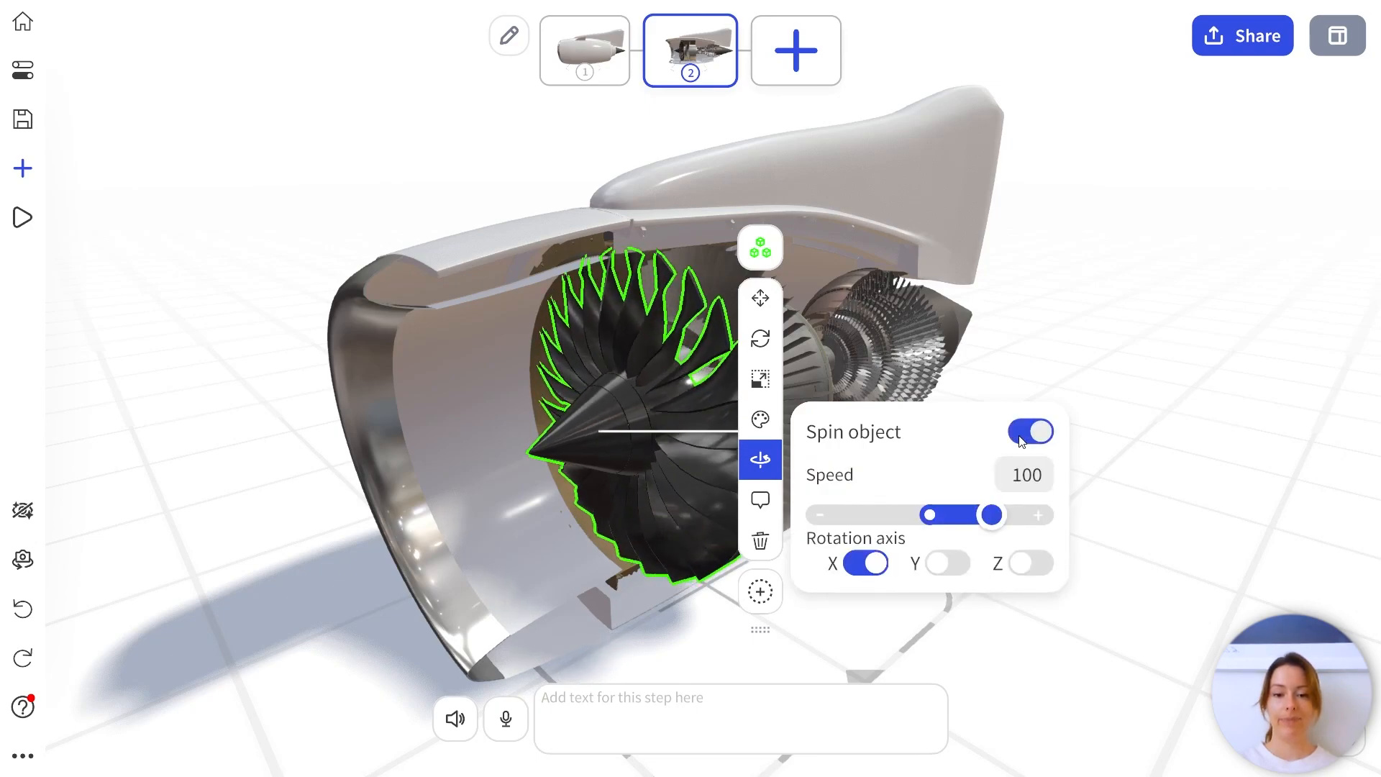
{"action": "left_click_drag", "start_coordinate": [998, 519], "coordinate": [877, 521]}
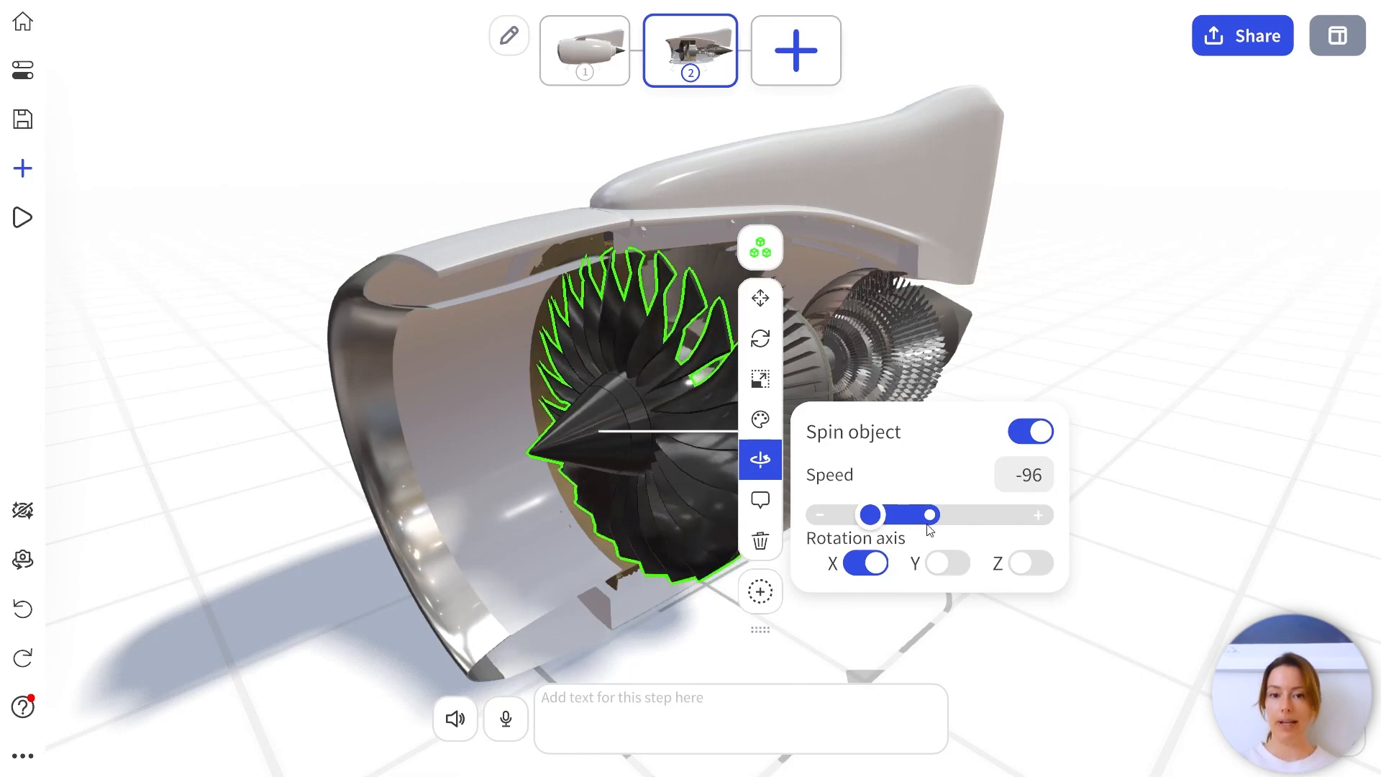
{"action": "left_click", "coordinate": [1035, 476]}
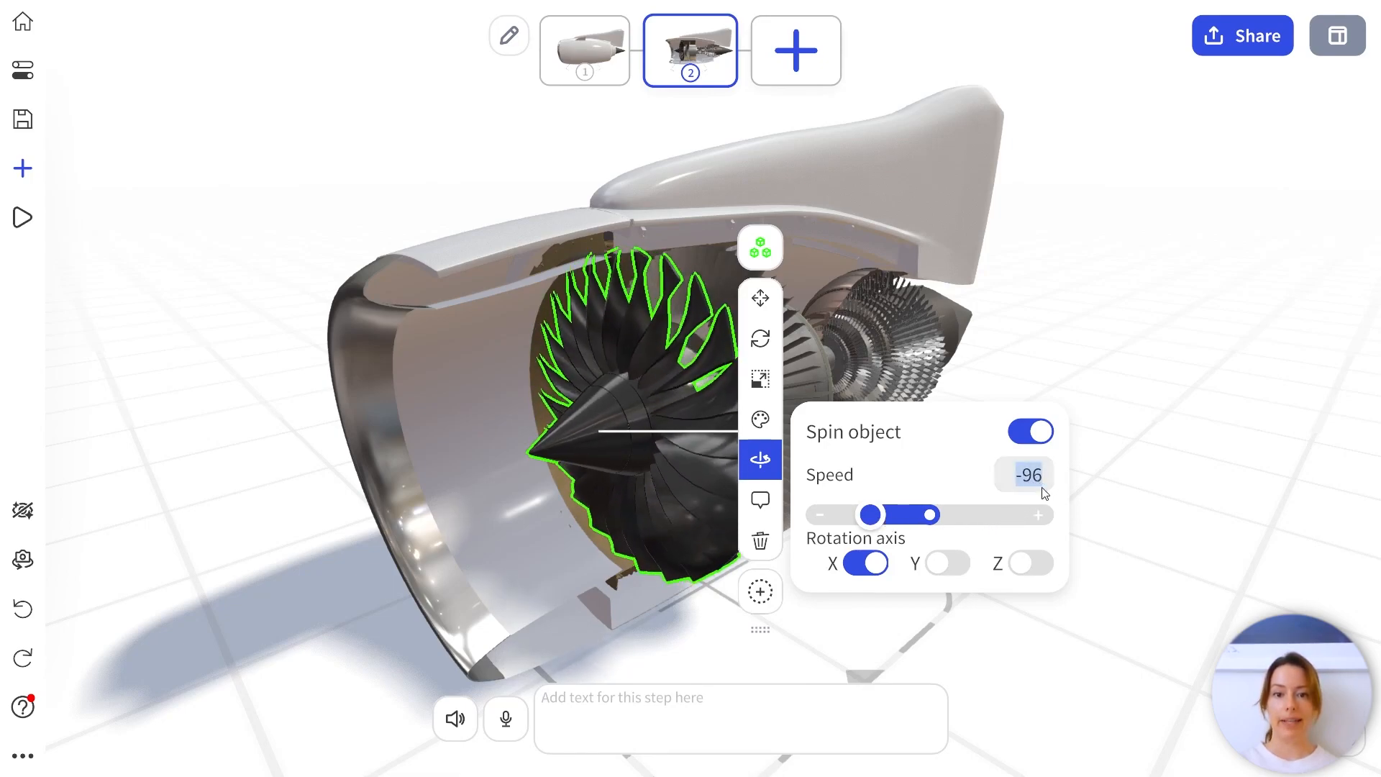
{"action": "key", "text": "BackSpace"}
{"action": "type", "text": "400"}
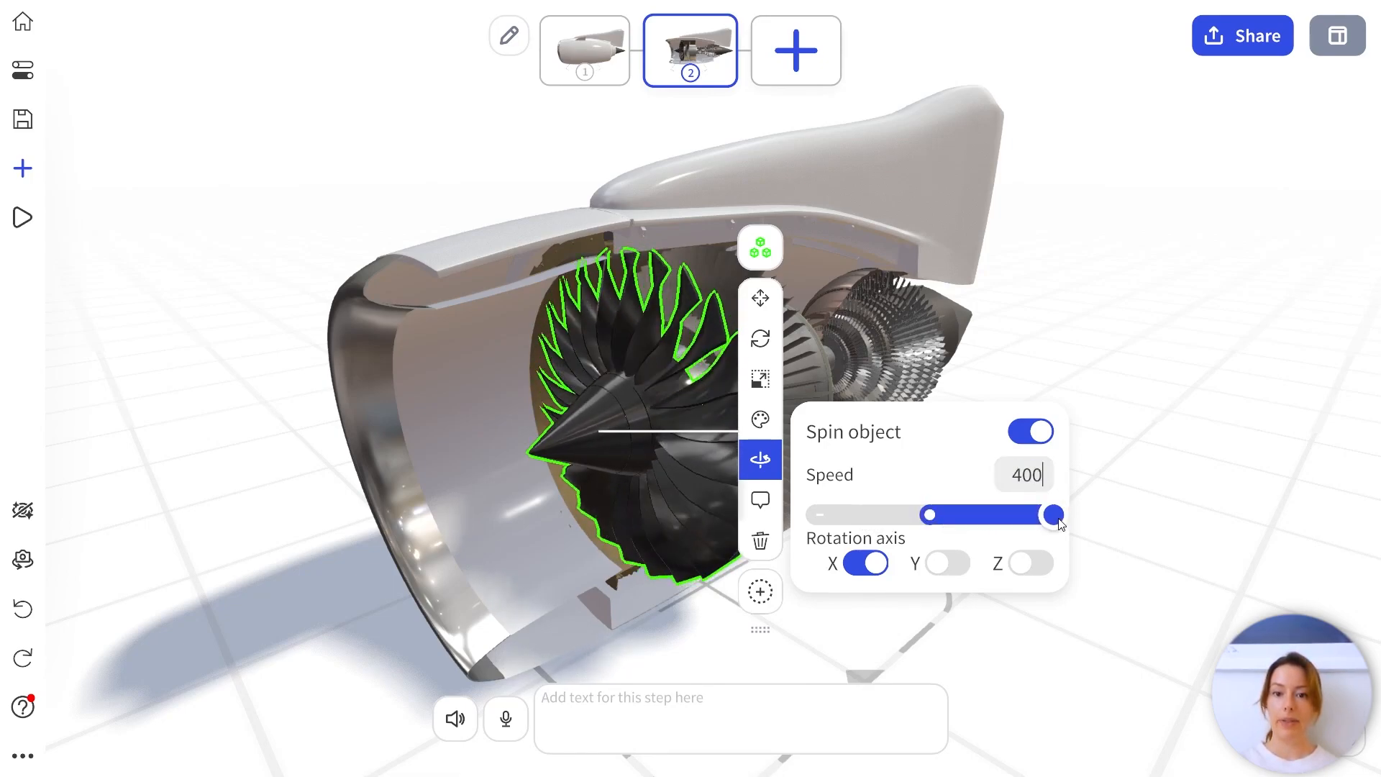
Label the front fan "Turbine" and set the label to always show.
{"action": "left_click", "coordinate": [762, 500]}
{"action": "left_click", "coordinate": [866, 407]}
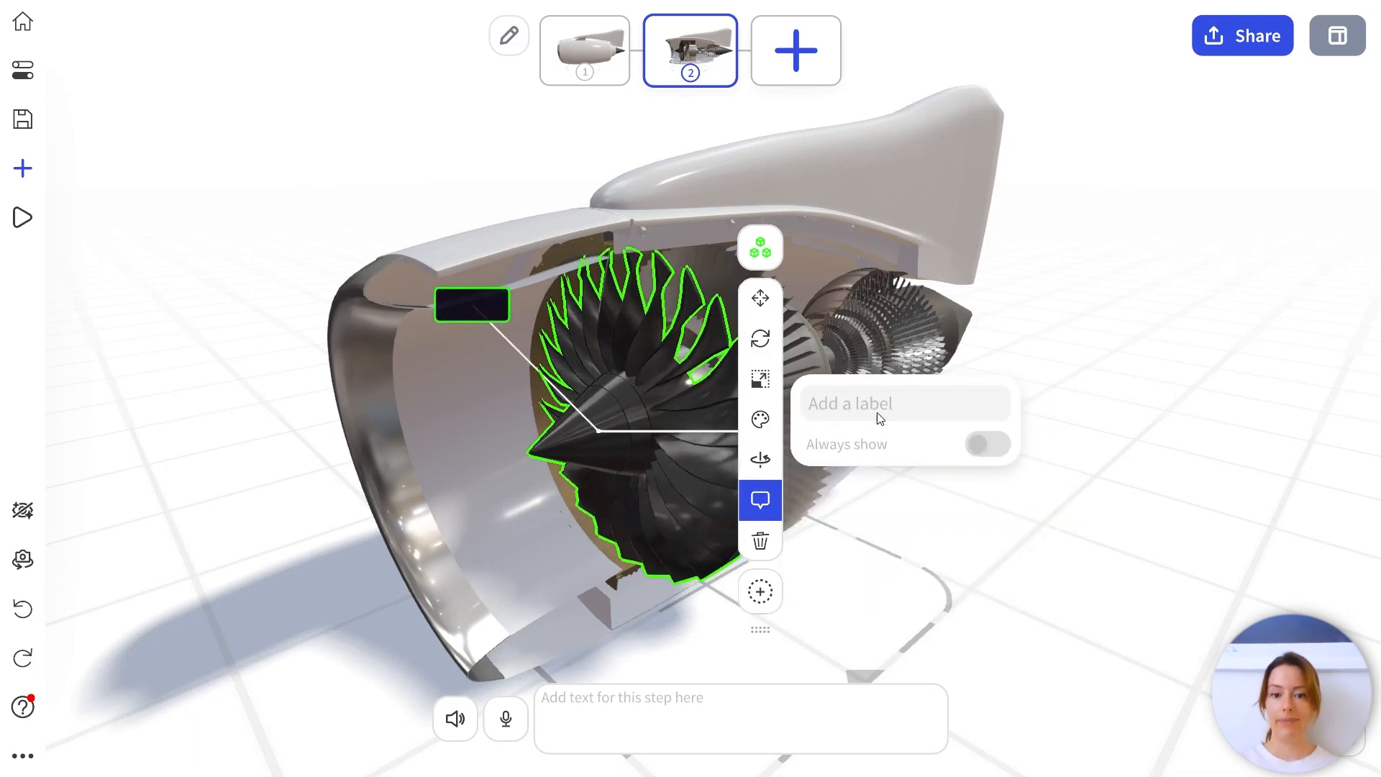
{"action": "type", "text": "Turbine"}
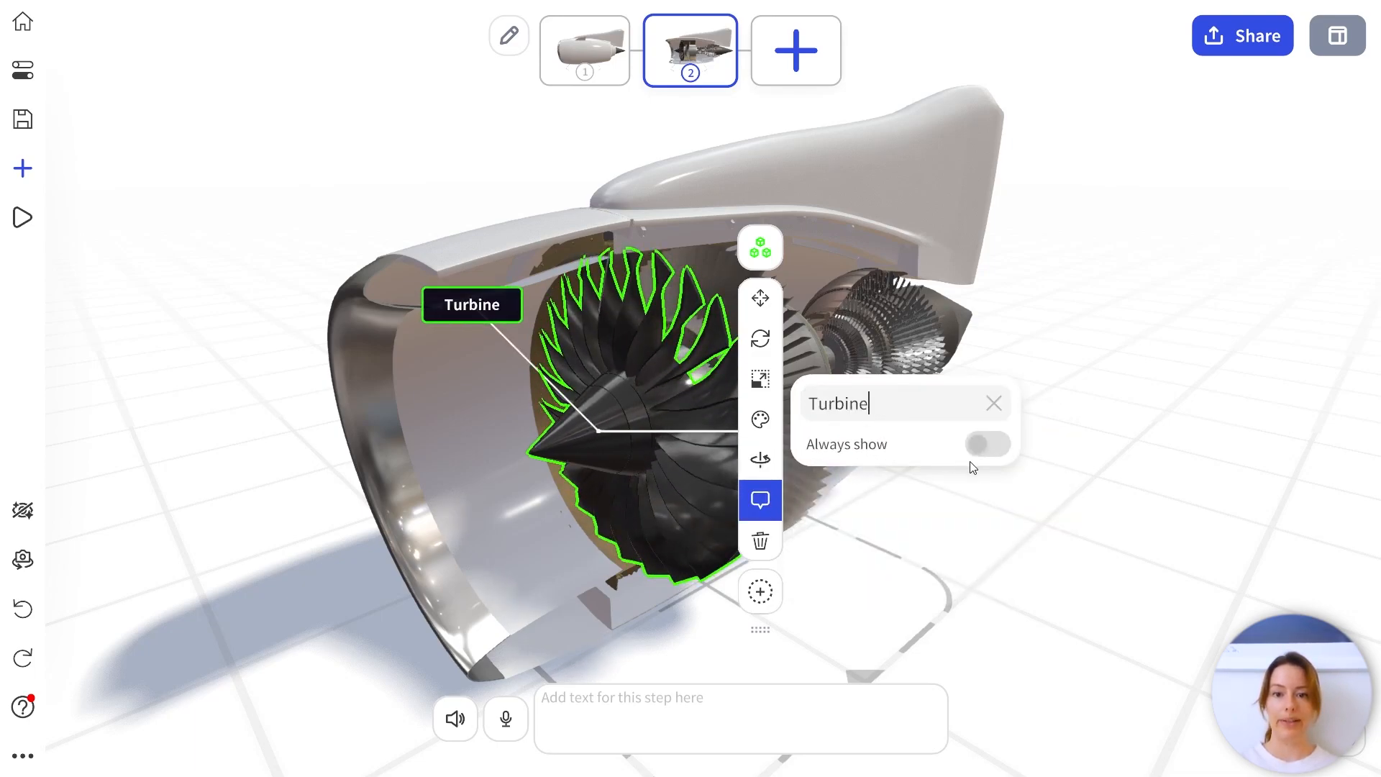
{"action": "left_click", "coordinate": [1001, 496]}
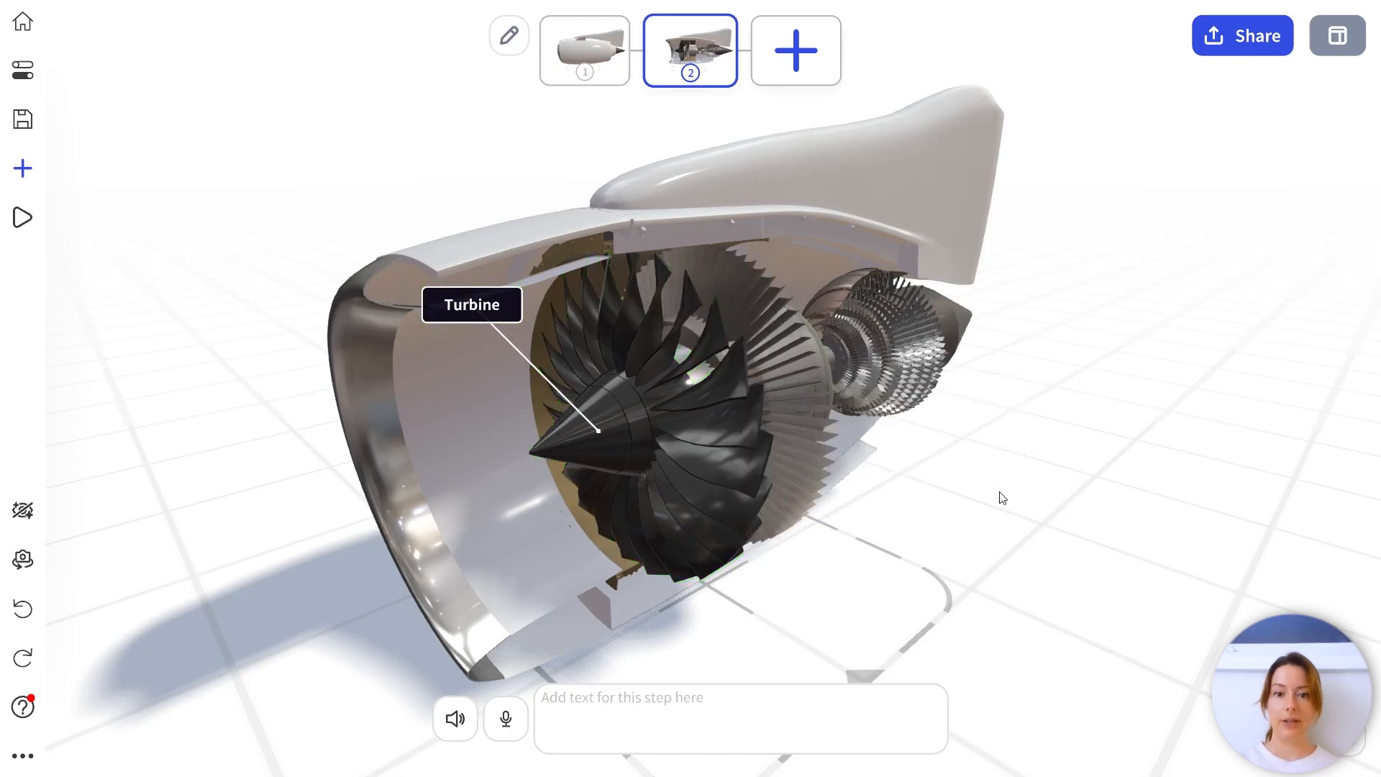
Compare step 1 with step 2 to check the spinning fan and its label, and view the engine from the side.
{"action": "mouse_move", "coordinate": [939, 424]}
{"action": "left_mouse_down"}
{"action": "mouse_move", "coordinate": [972, 453]}
{"action": "mouse_move", "coordinate": [1035, 403]}
{"action": "mouse_move", "coordinate": [889, 389]}
{"action": "mouse_move", "coordinate": [913, 433]}
{"action": "mouse_move", "coordinate": [933, 428]}
{"action": "left_mouse_up"}
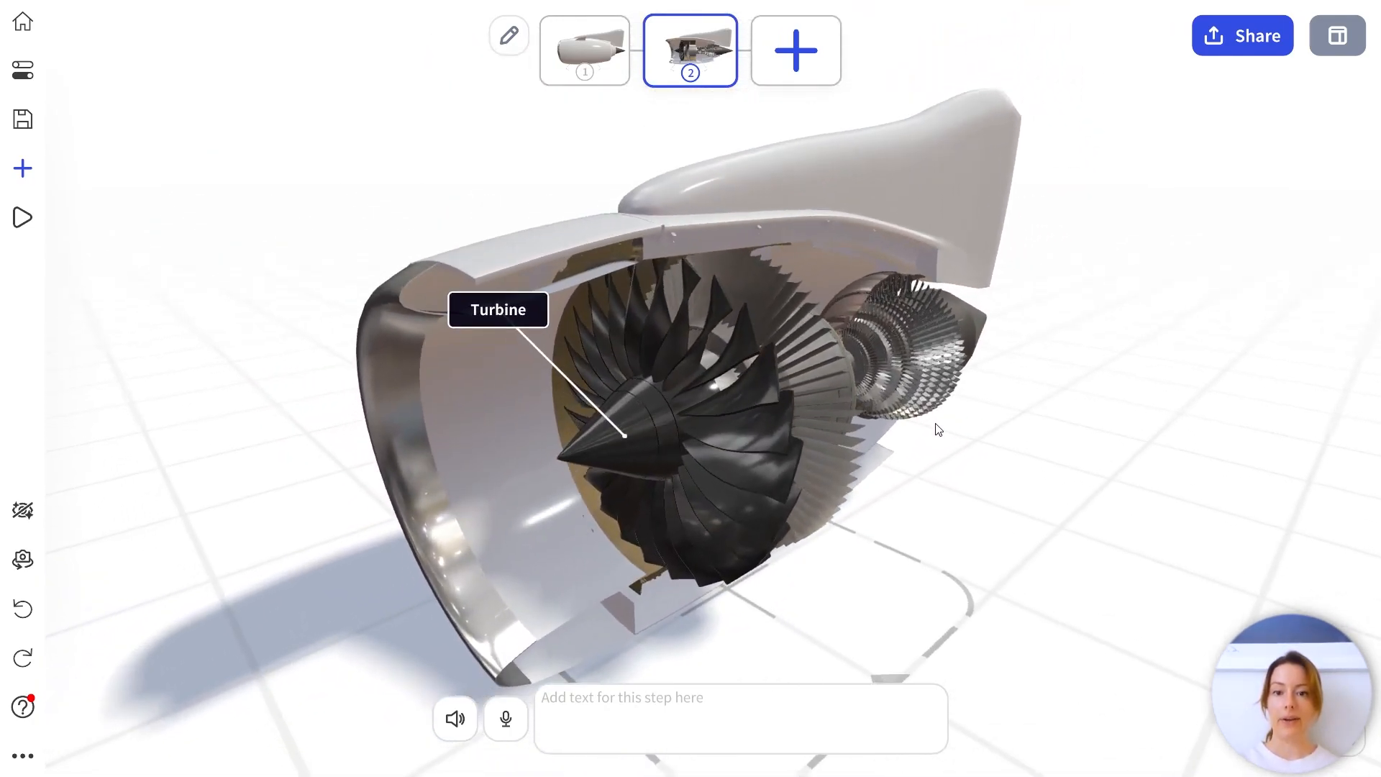
{"action": "left_click", "coordinate": [623, 68]}
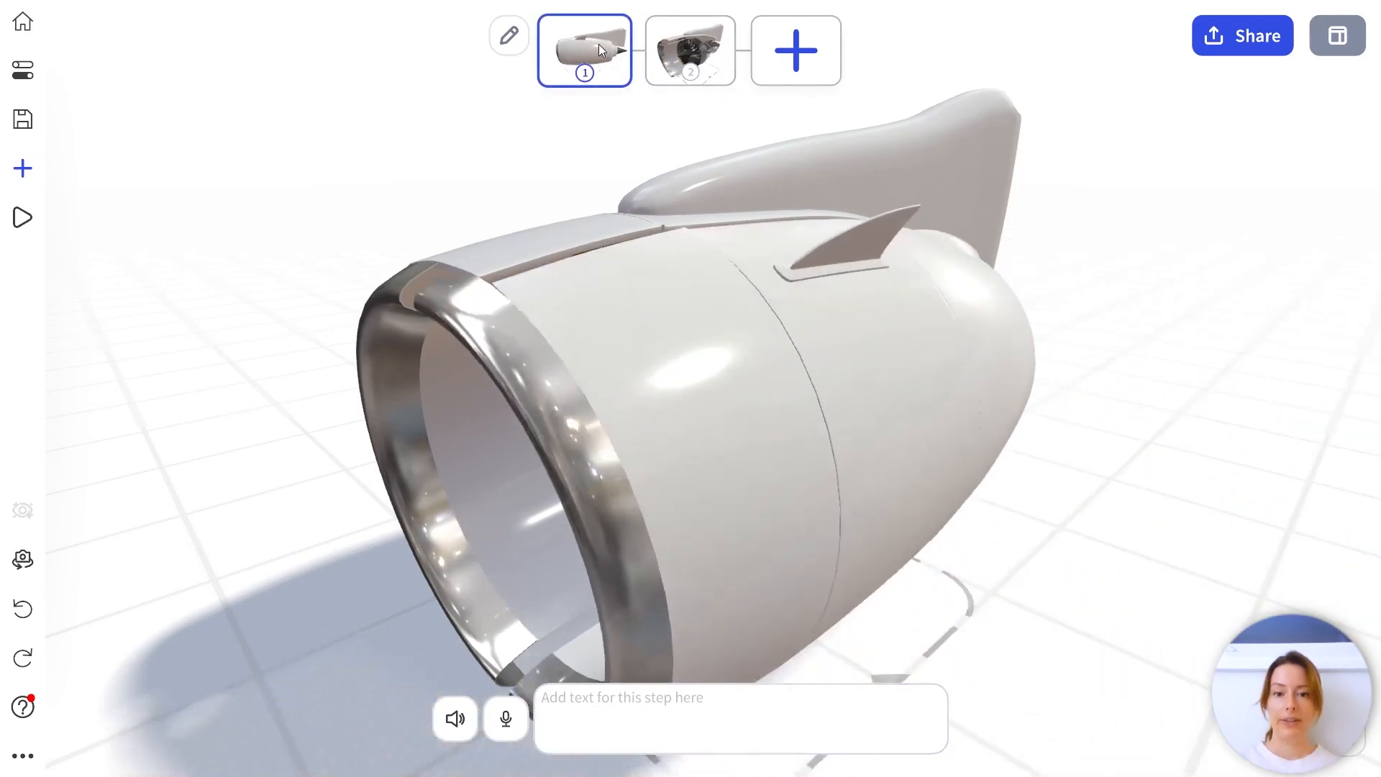
{"action": "left_click", "coordinate": [688, 64]}
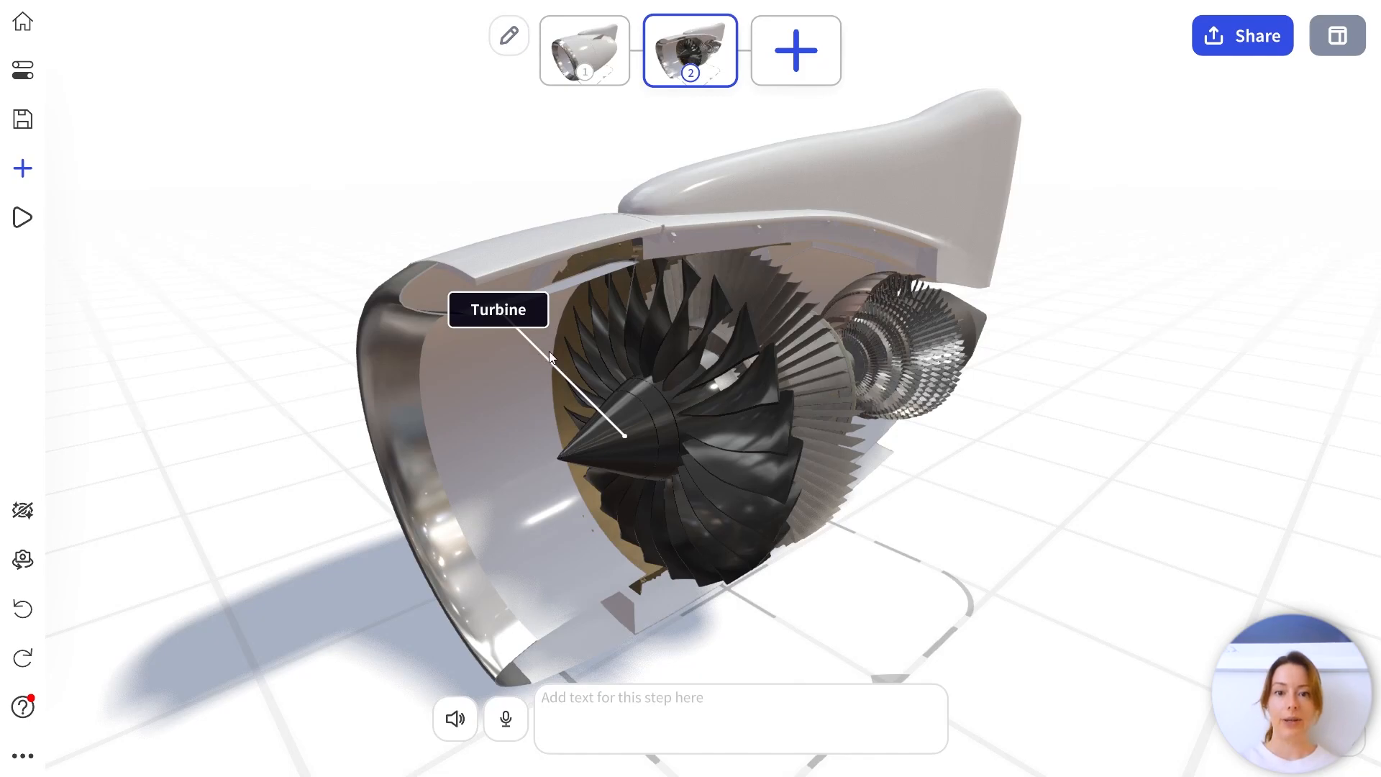
{"action": "left_click_drag", "start_coordinate": [1117, 415], "coordinate": [938, 373]}
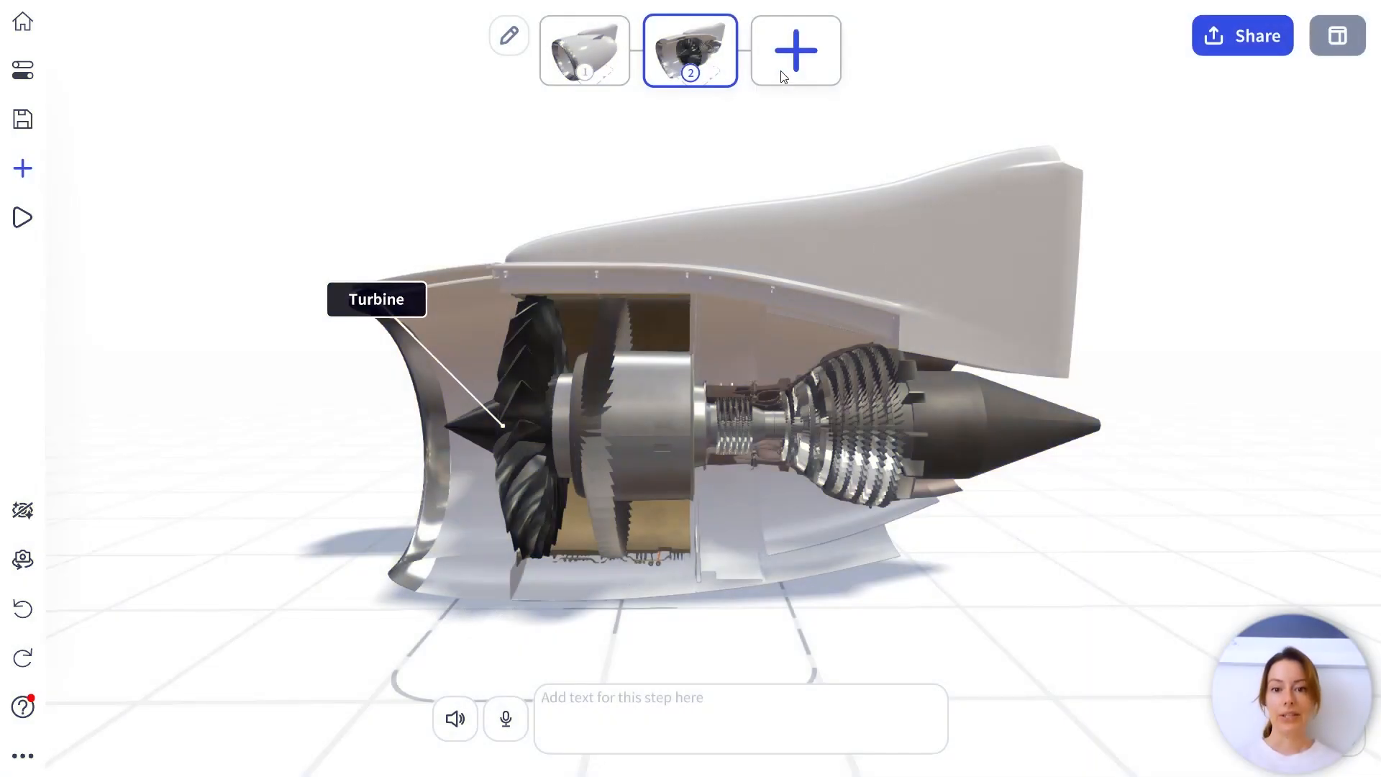
Add a third step and turn off the always-show option of the fan's Turbine label in it.
{"action": "left_click", "coordinate": [784, 74]}
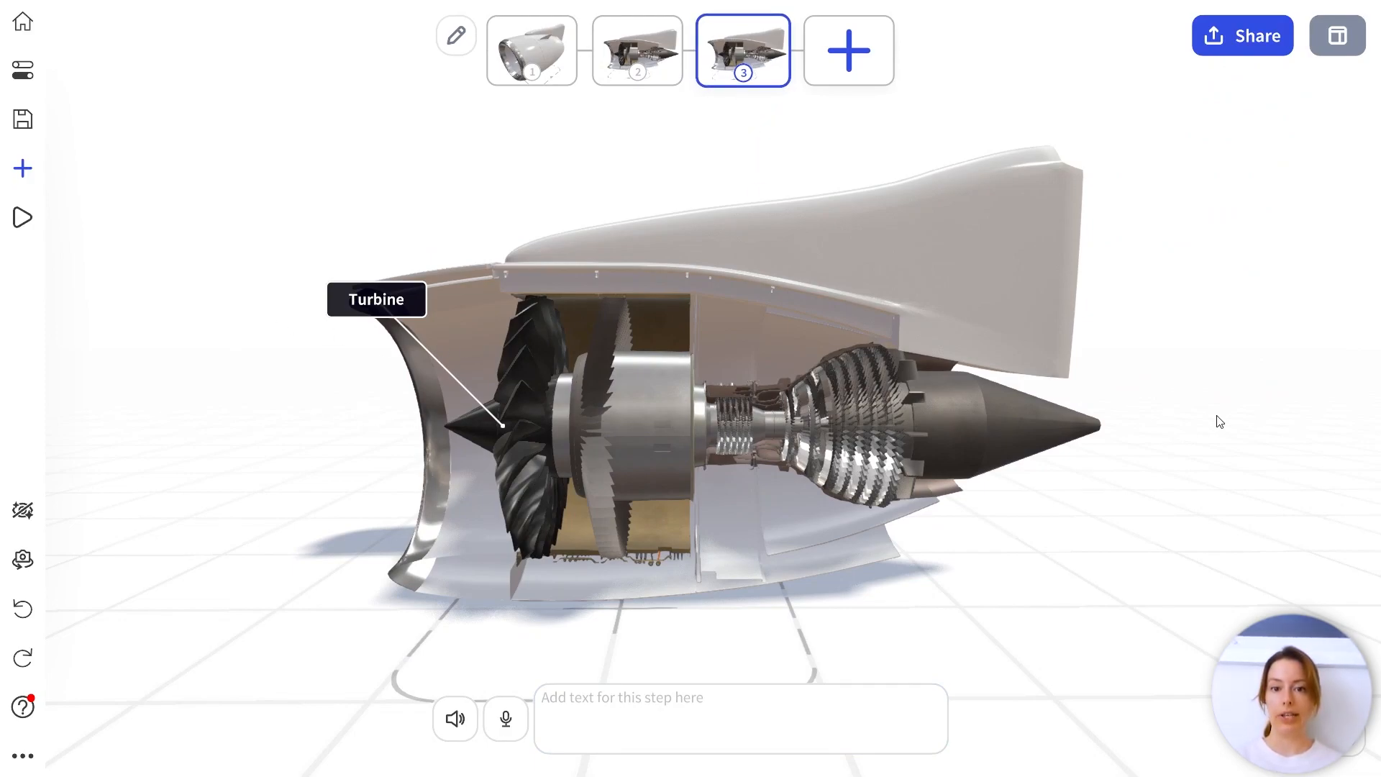
{"action": "left_click_drag", "start_coordinate": [434, 449], "coordinate": [552, 469]}
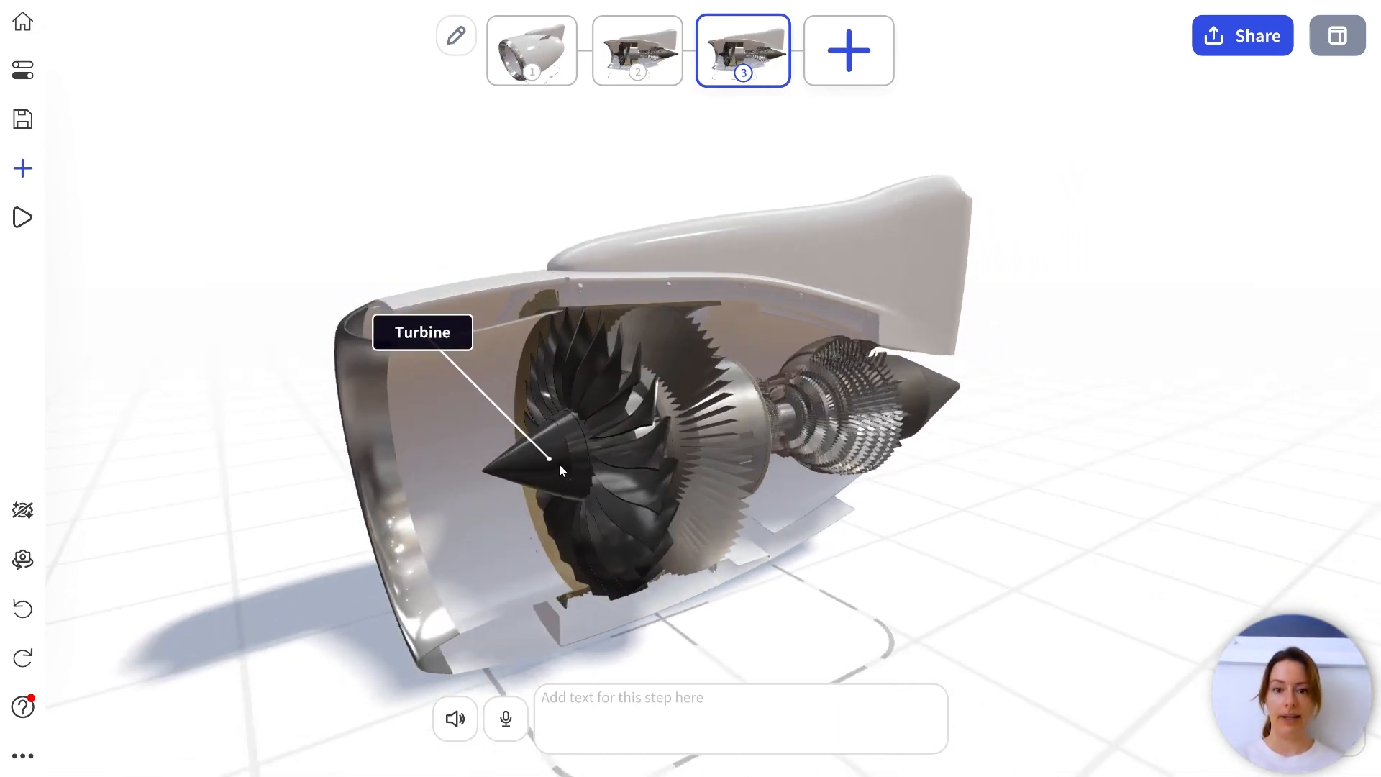
{"action": "left_click", "coordinate": [560, 466]}
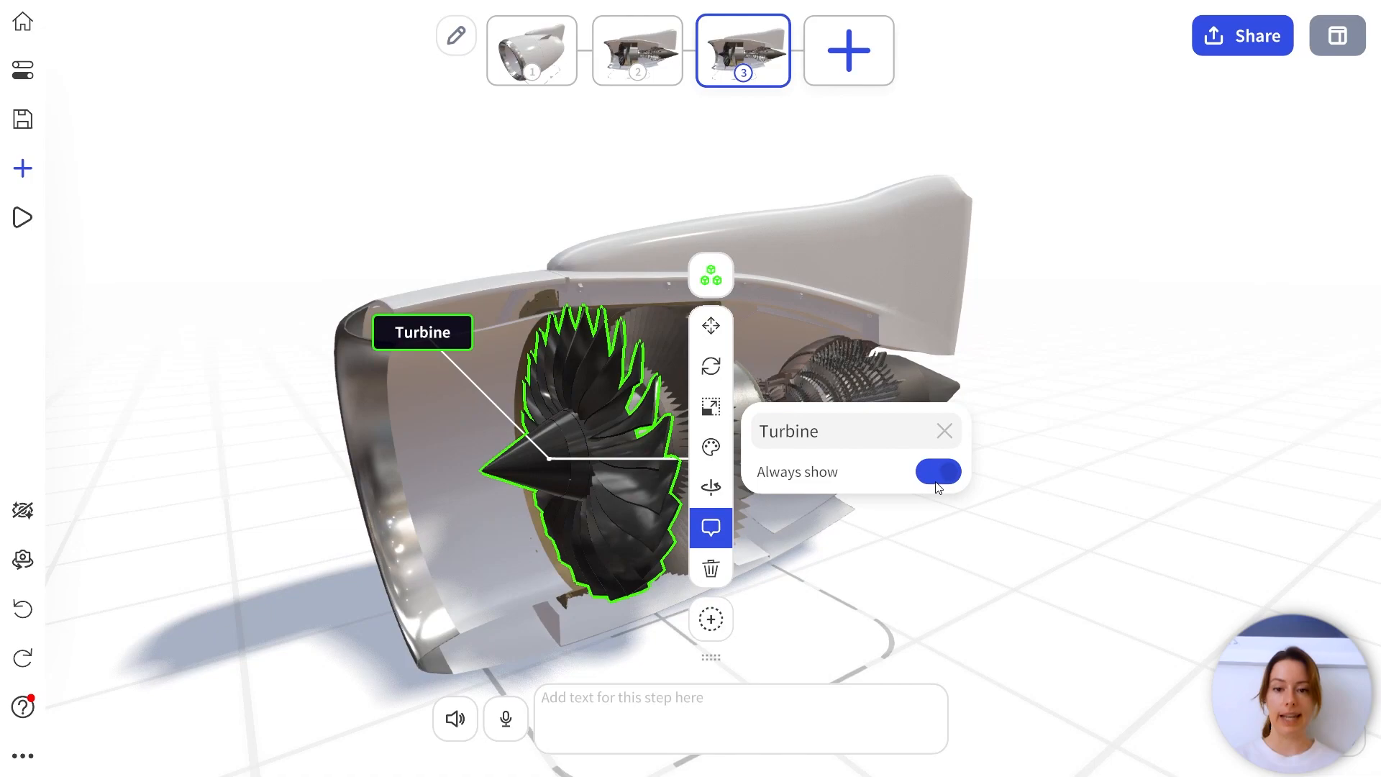
{"action": "left_click", "coordinate": [321, 241]}
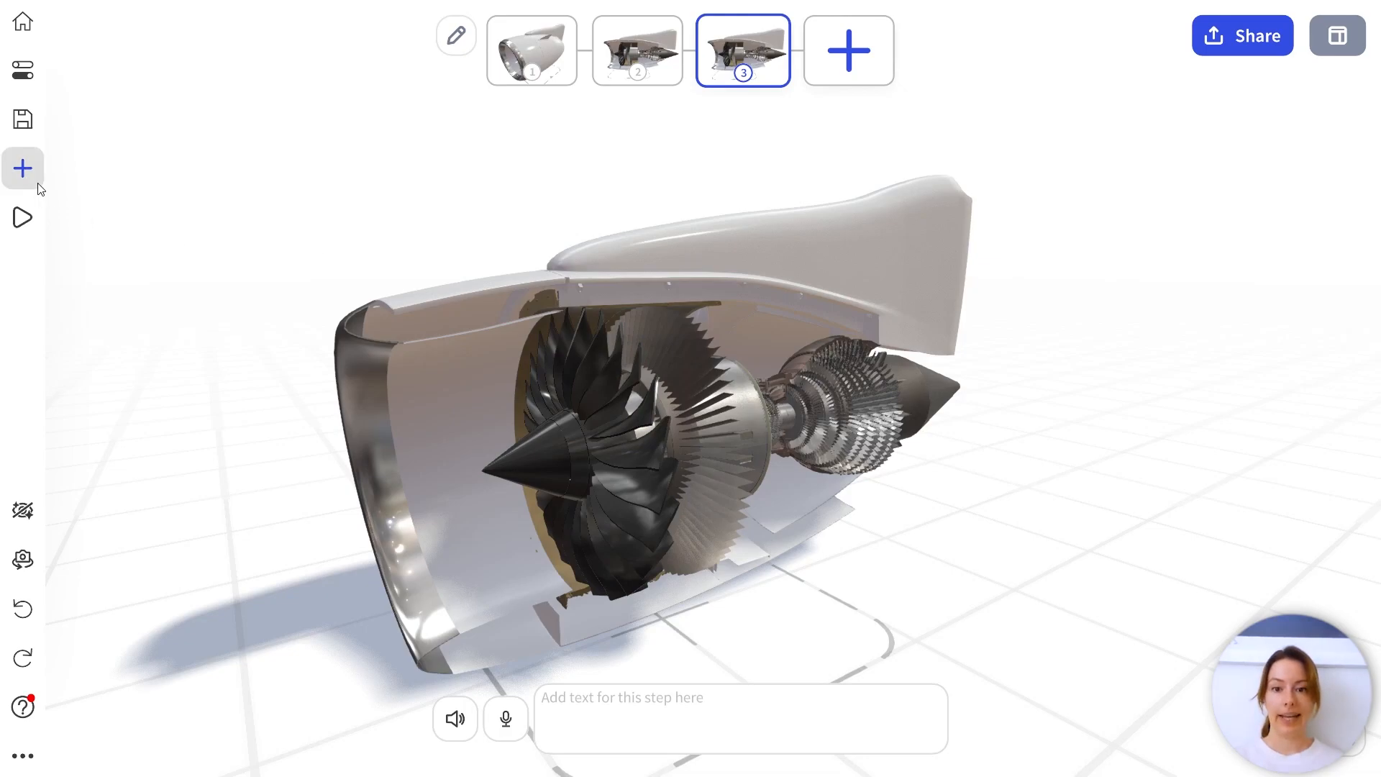
Import the Flow Cylinder effect from the free objects library into only this step.
{"action": "left_click", "coordinate": [23, 168]}
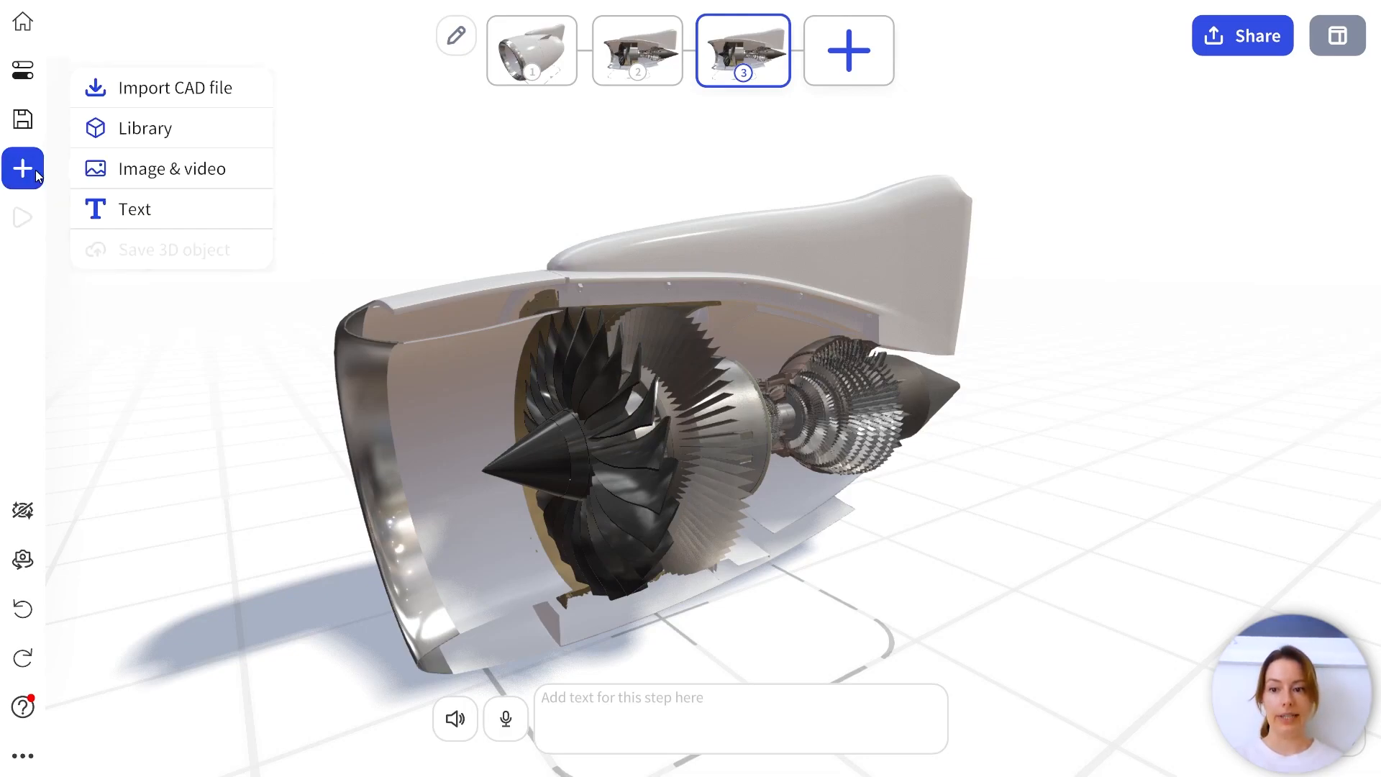
{"action": "left_click", "coordinate": [225, 136]}
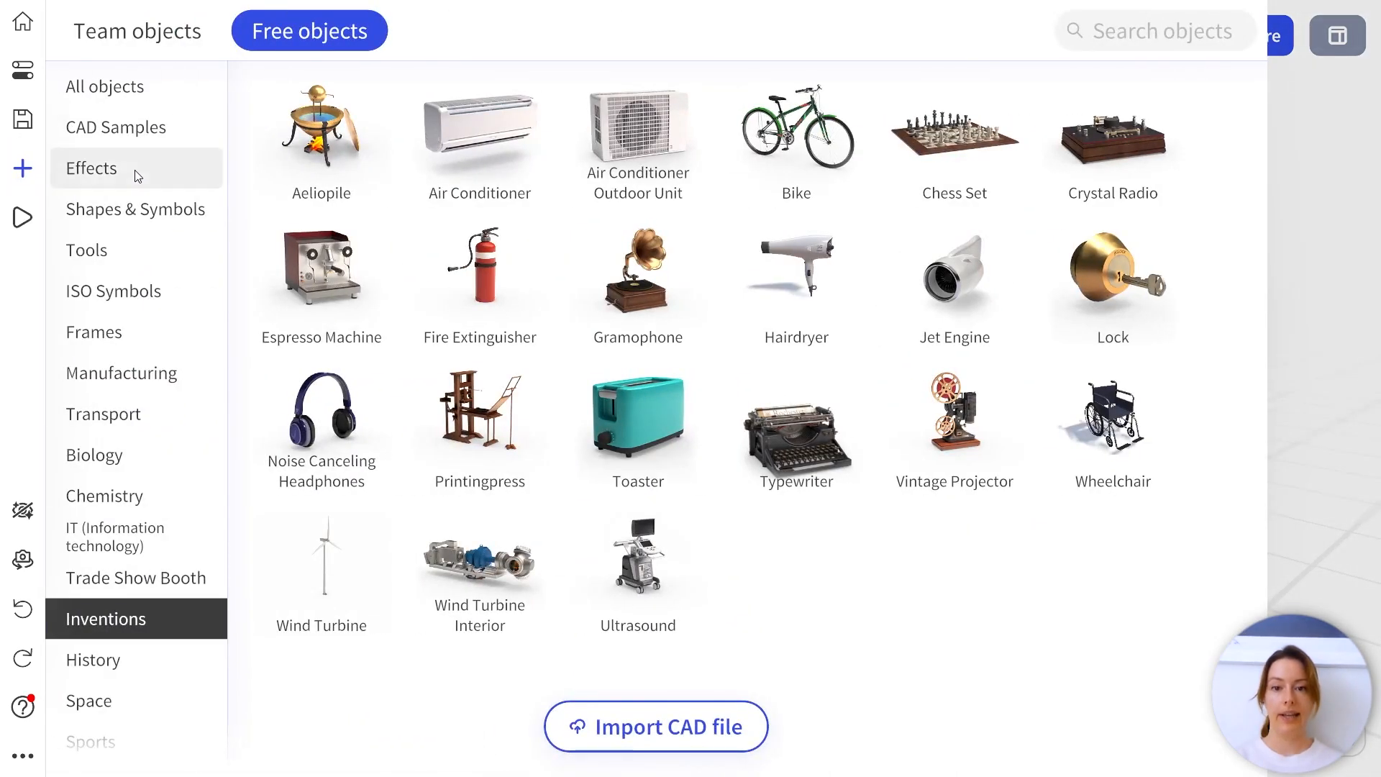
{"action": "left_click", "coordinate": [135, 170]}
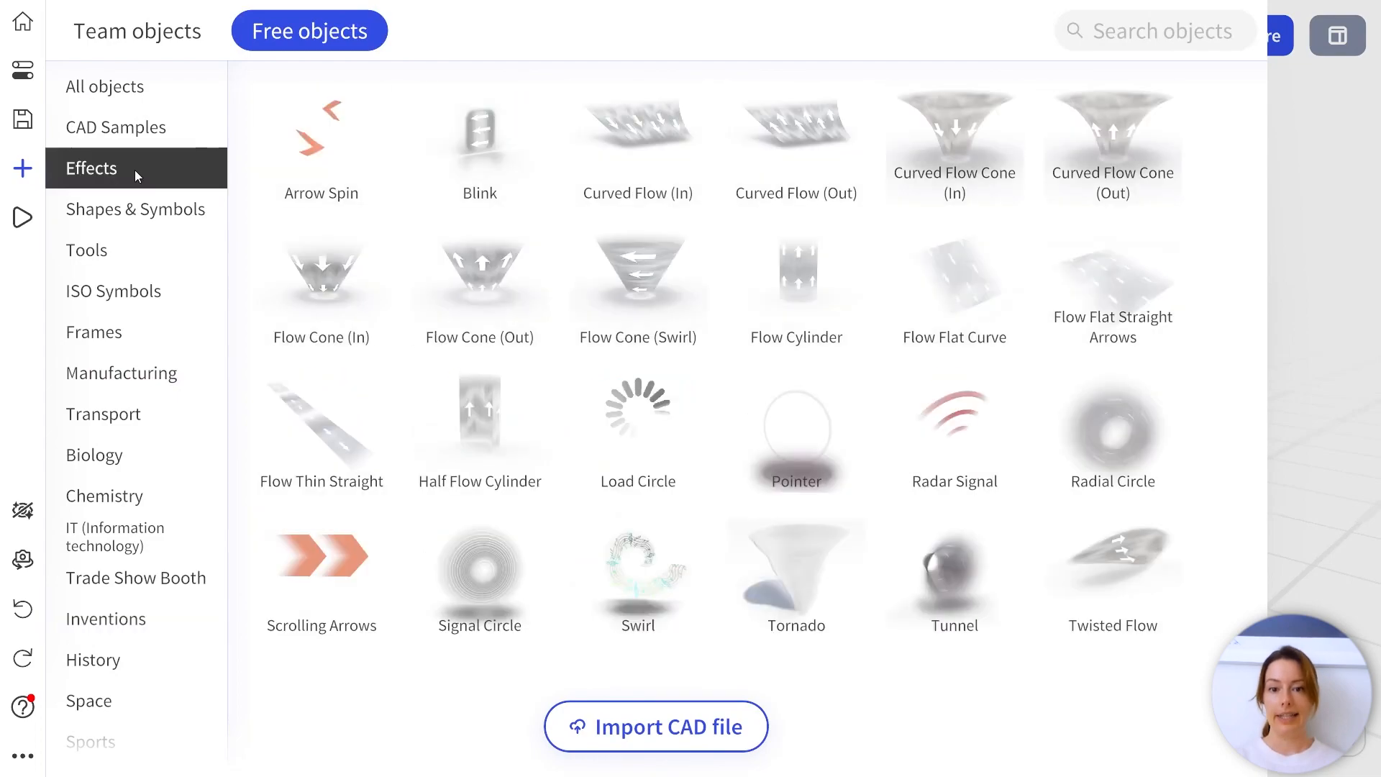
{"action": "left_click", "coordinate": [812, 295]}
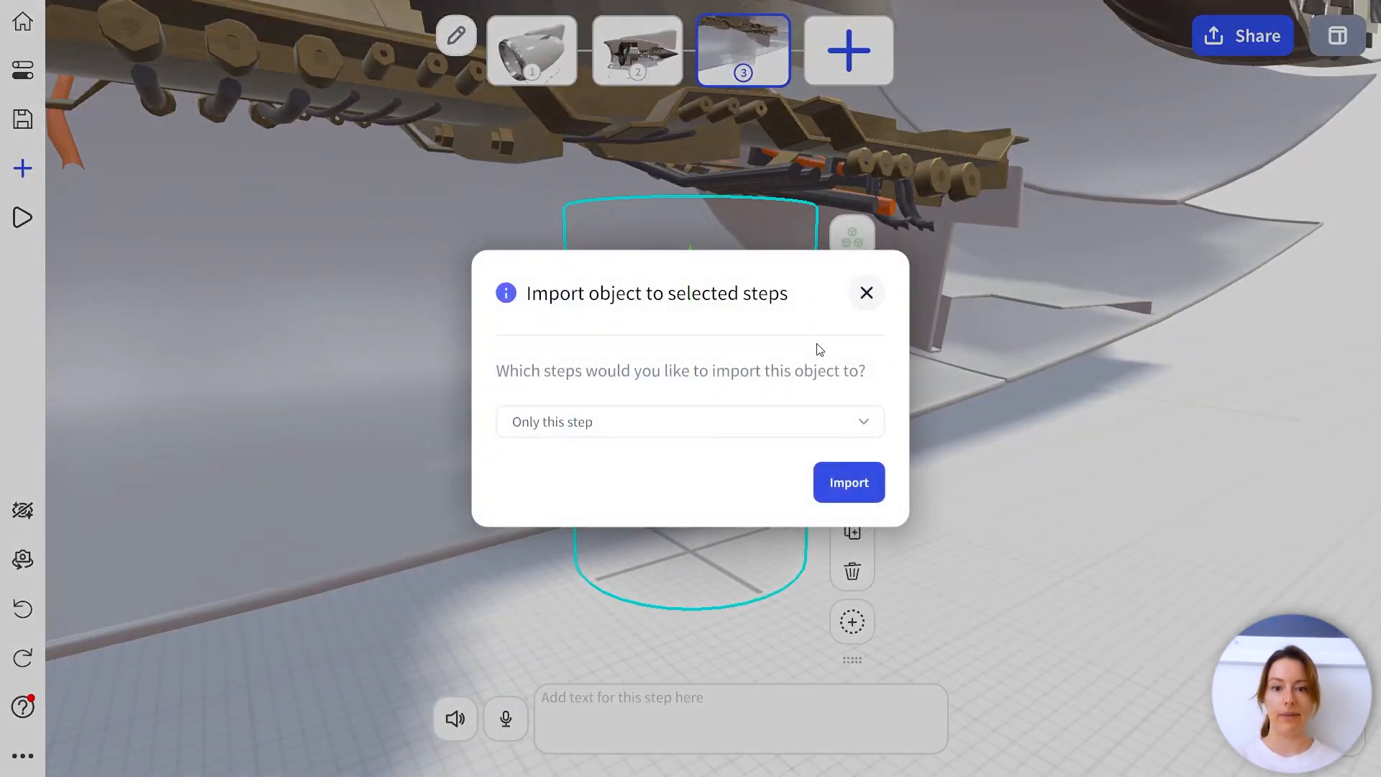
{"action": "left_click", "coordinate": [844, 483]}
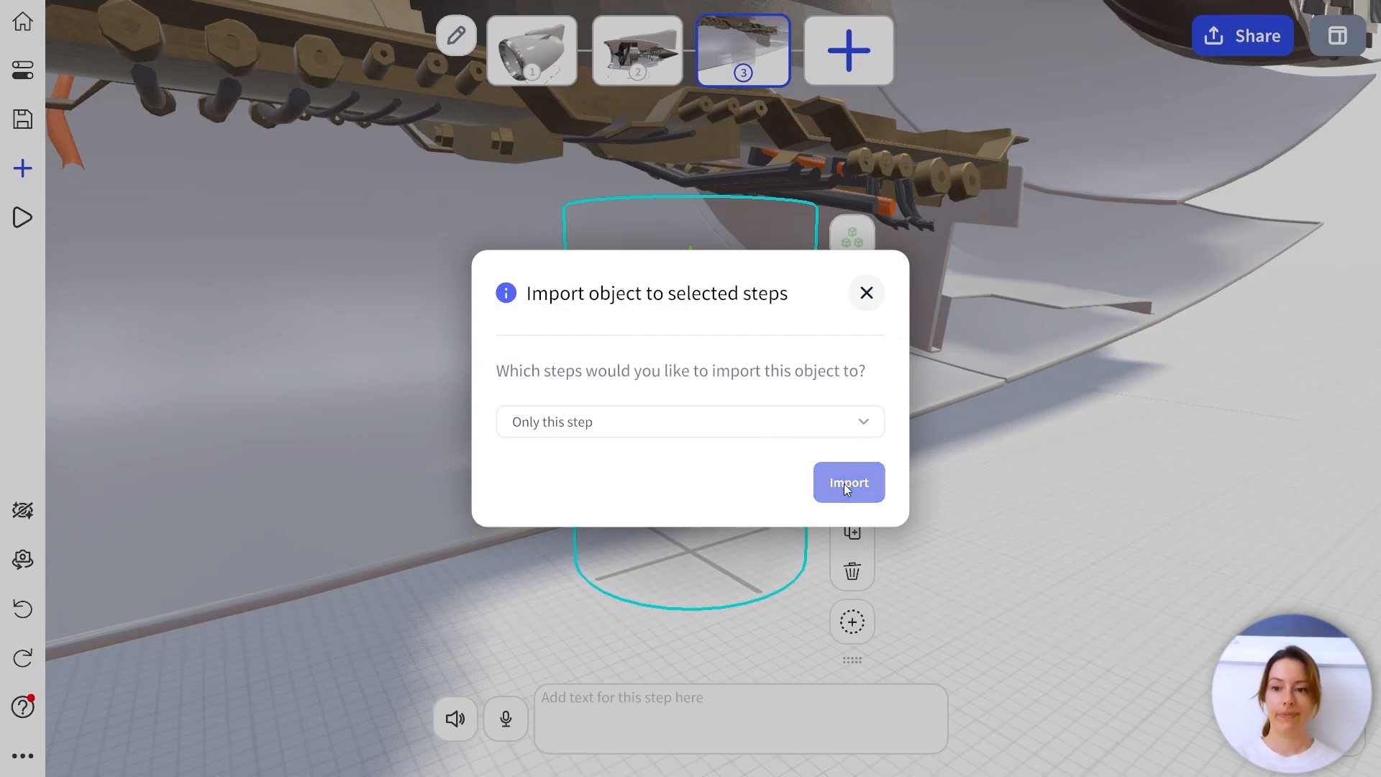
Raise the flow cylinder to the height of the engine's core and scale it up to roughly the fan's size.
{"action": "scroll", "coordinate": [1050, 403], "scroll_direction": "down", "scroll_amount": 5}
{"action": "left_click_drag", "start_coordinate": [1045, 410], "coordinate": [1021, 547]}
{"action": "left_click_drag", "start_coordinate": [676, 493], "coordinate": [688, 257]}
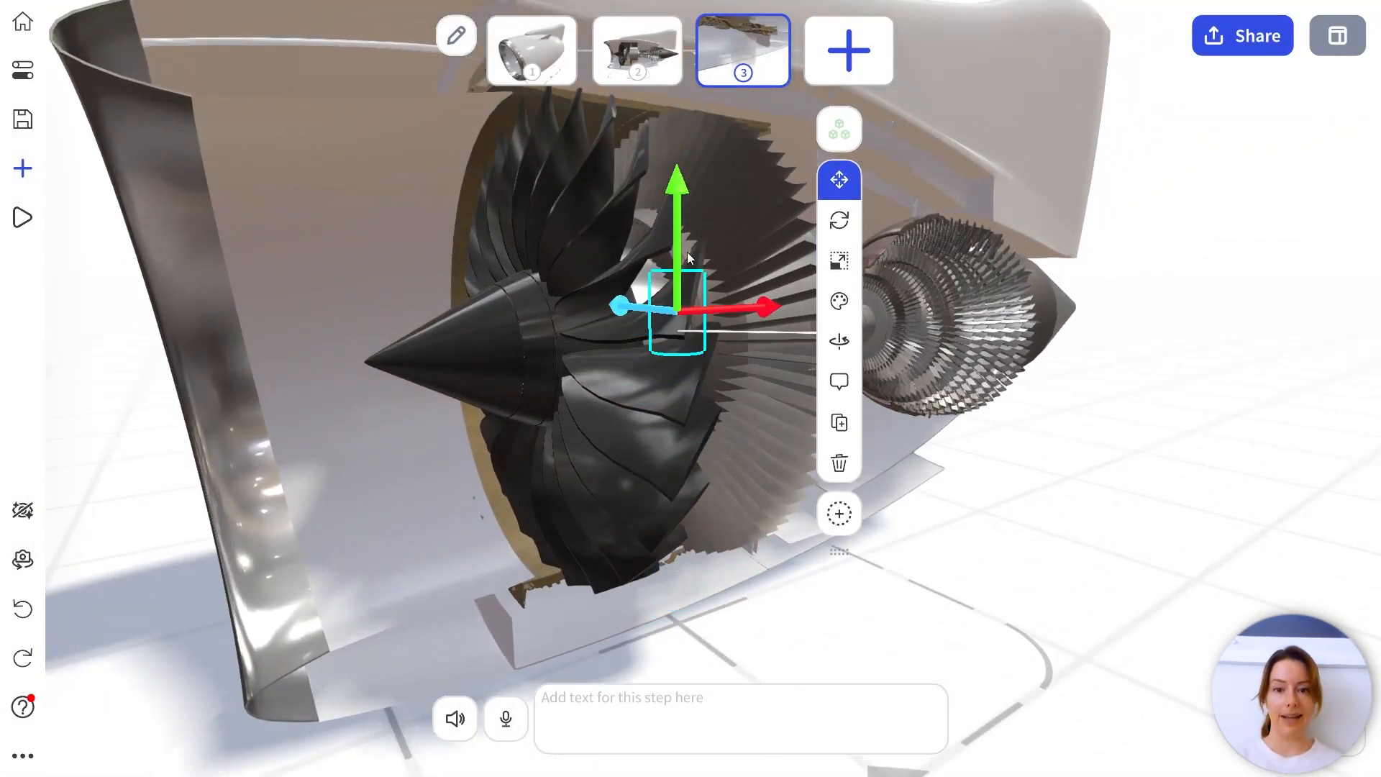
{"action": "left_click", "coordinate": [839, 262]}
{"action": "left_click_drag", "start_coordinate": [683, 325], "coordinate": [883, 431]}
{"action": "scroll", "coordinate": [1025, 440], "scroll_direction": "down", "scroll_amount": 3}
Rotate the flow cylinder to lie horizontally along the engine axis and move it forward into the air inlet, centred on the fan.
{"action": "left_click", "coordinate": [832, 305]}
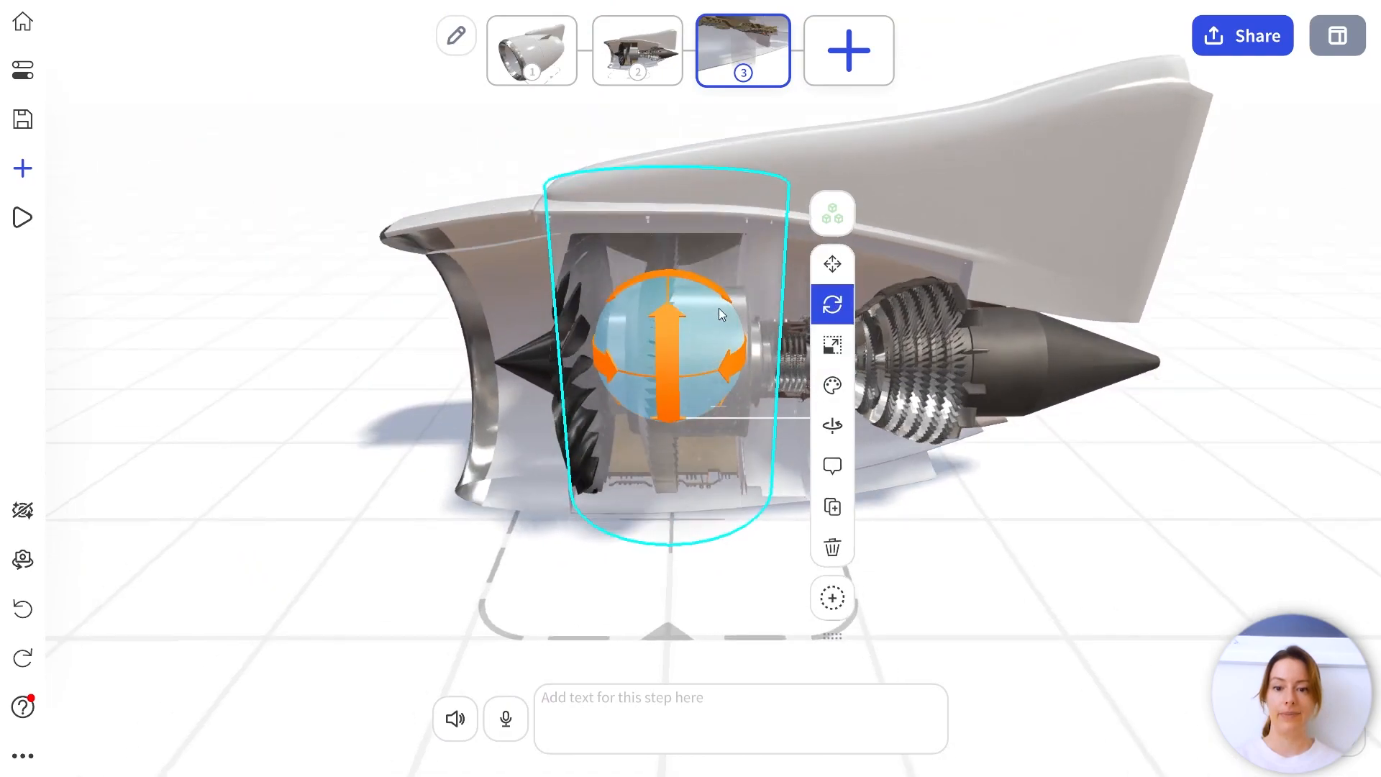
{"action": "left_click_drag", "start_coordinate": [683, 282], "coordinate": [908, 339]}
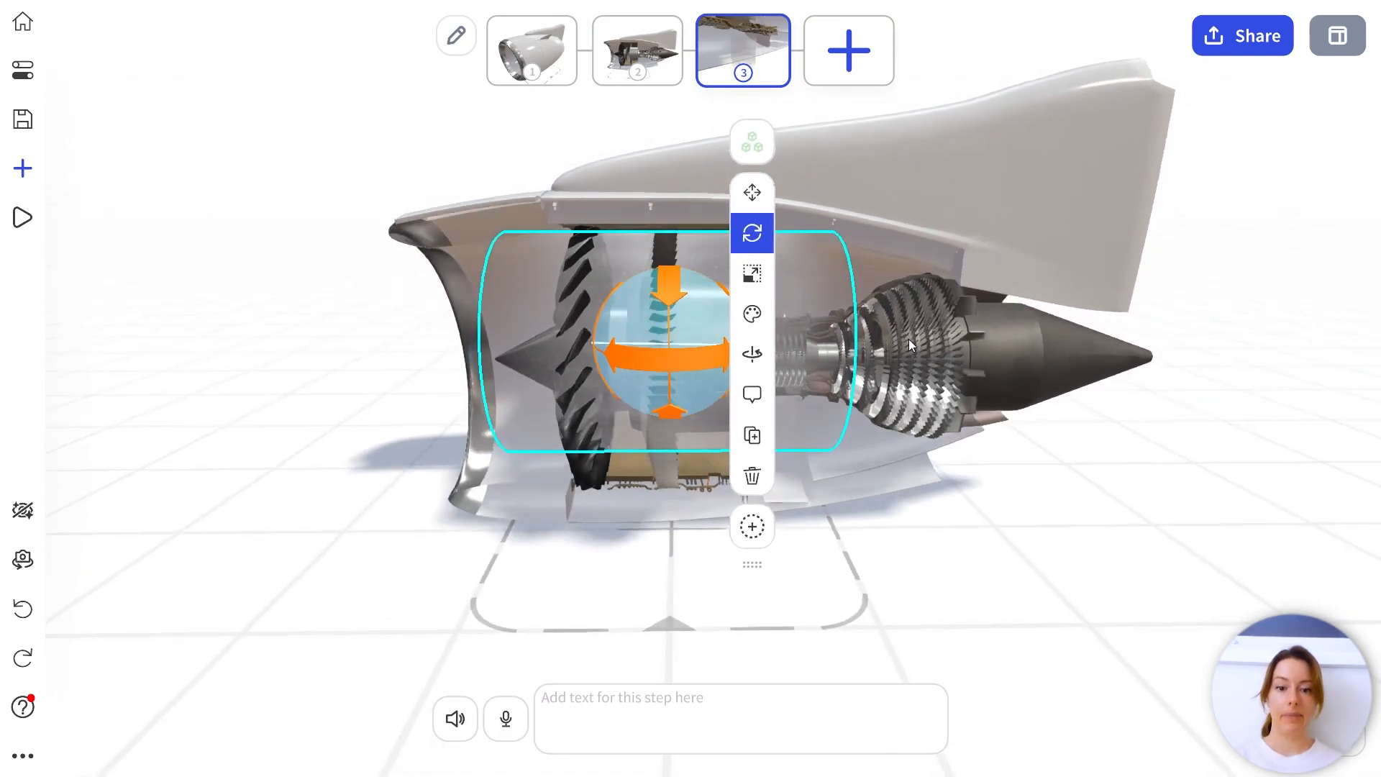
{"action": "left_click", "coordinate": [754, 197]}
{"action": "left_click_drag", "start_coordinate": [800, 342], "coordinate": [631, 342]}
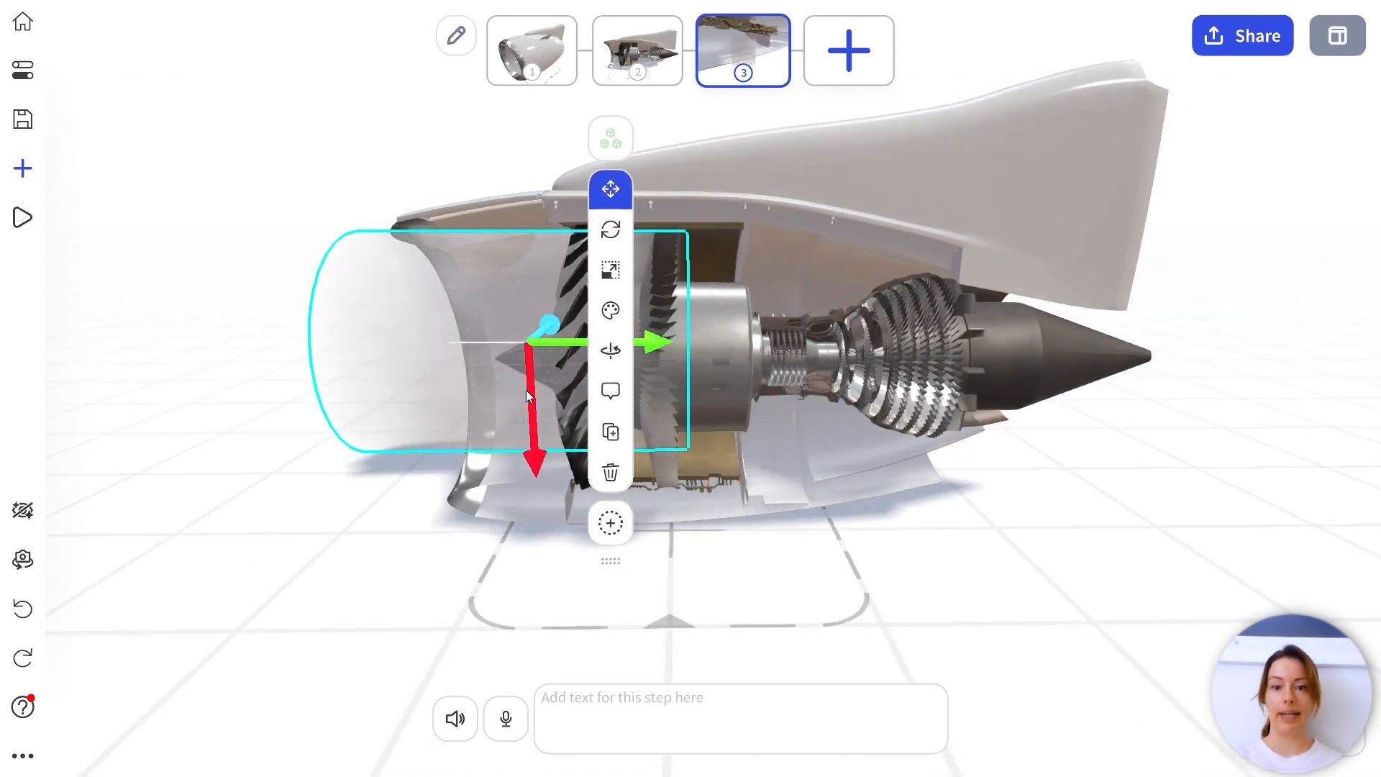
{"action": "left_click_drag", "start_coordinate": [526, 392], "coordinate": [528, 418]}
{"action": "left_click_drag", "start_coordinate": [557, 369], "coordinate": [543, 367]}
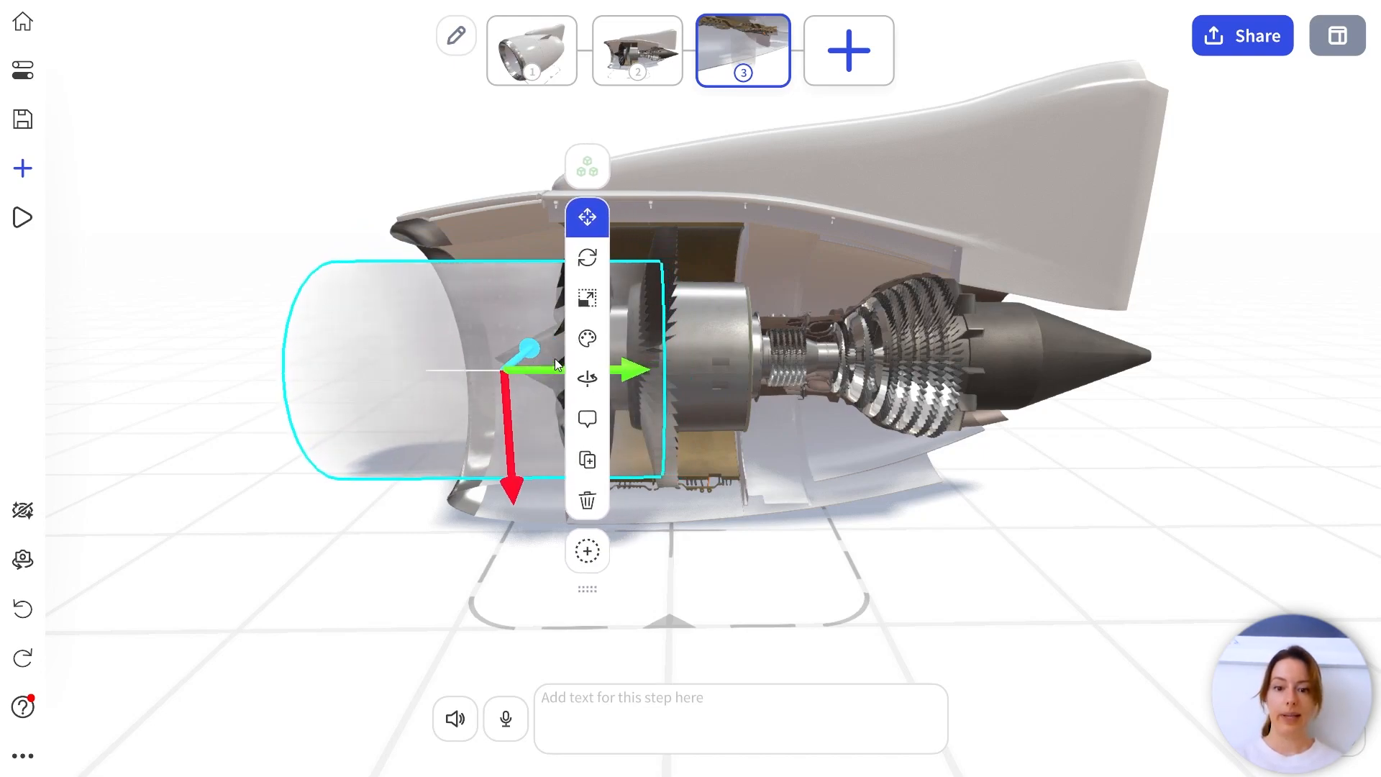
Color the inlet flow cylinder a light cyan.
{"action": "left_click", "coordinate": [586, 338]}
{"action": "left_click", "coordinate": [721, 582]}
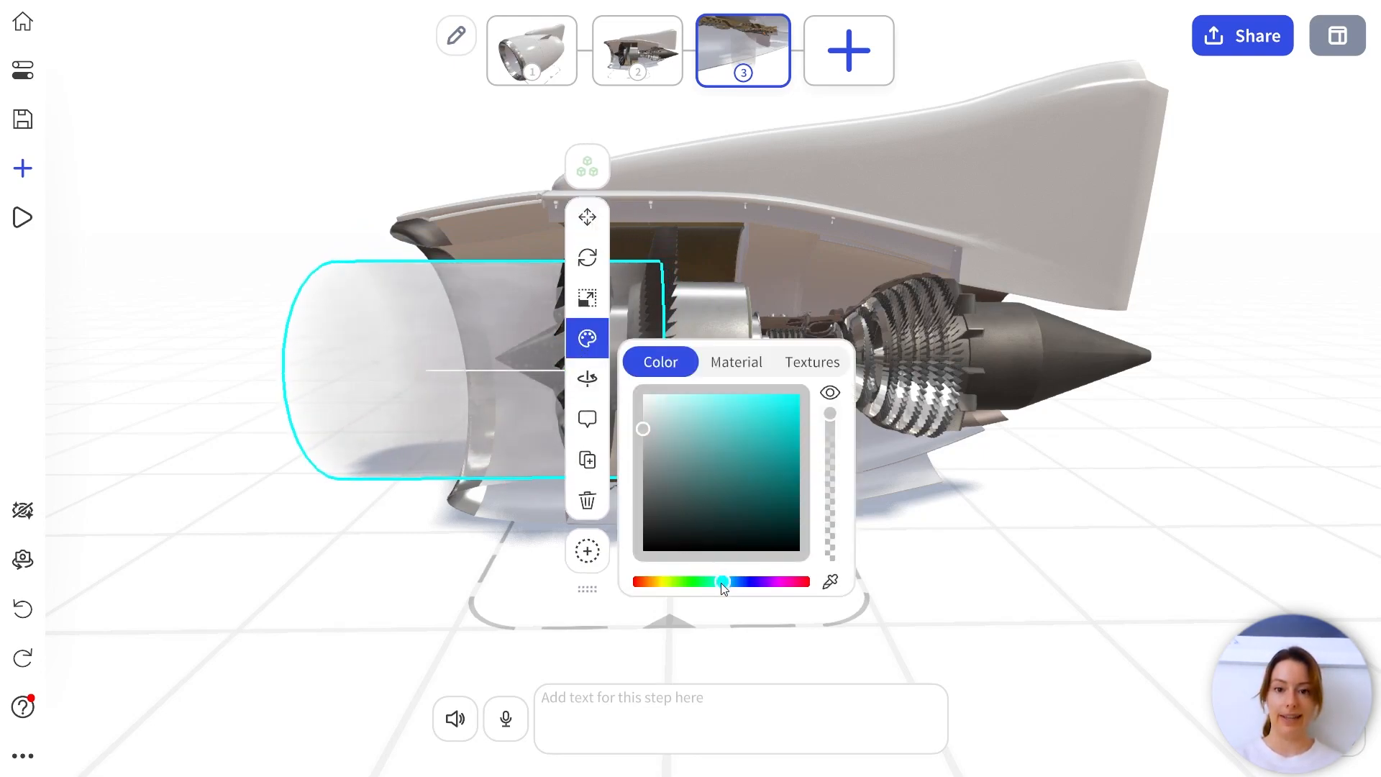
{"action": "left_click", "coordinate": [669, 400]}
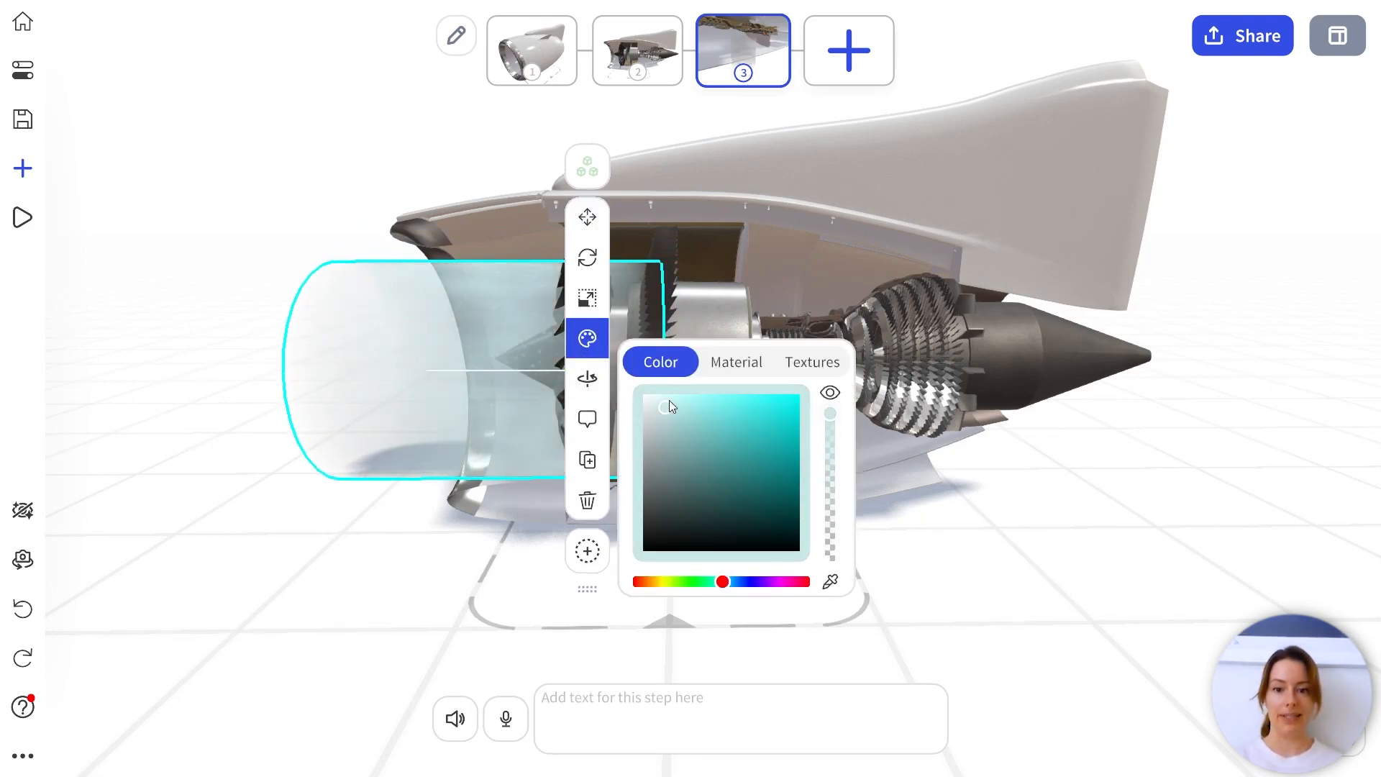
{"action": "left_click", "coordinate": [1245, 115]}
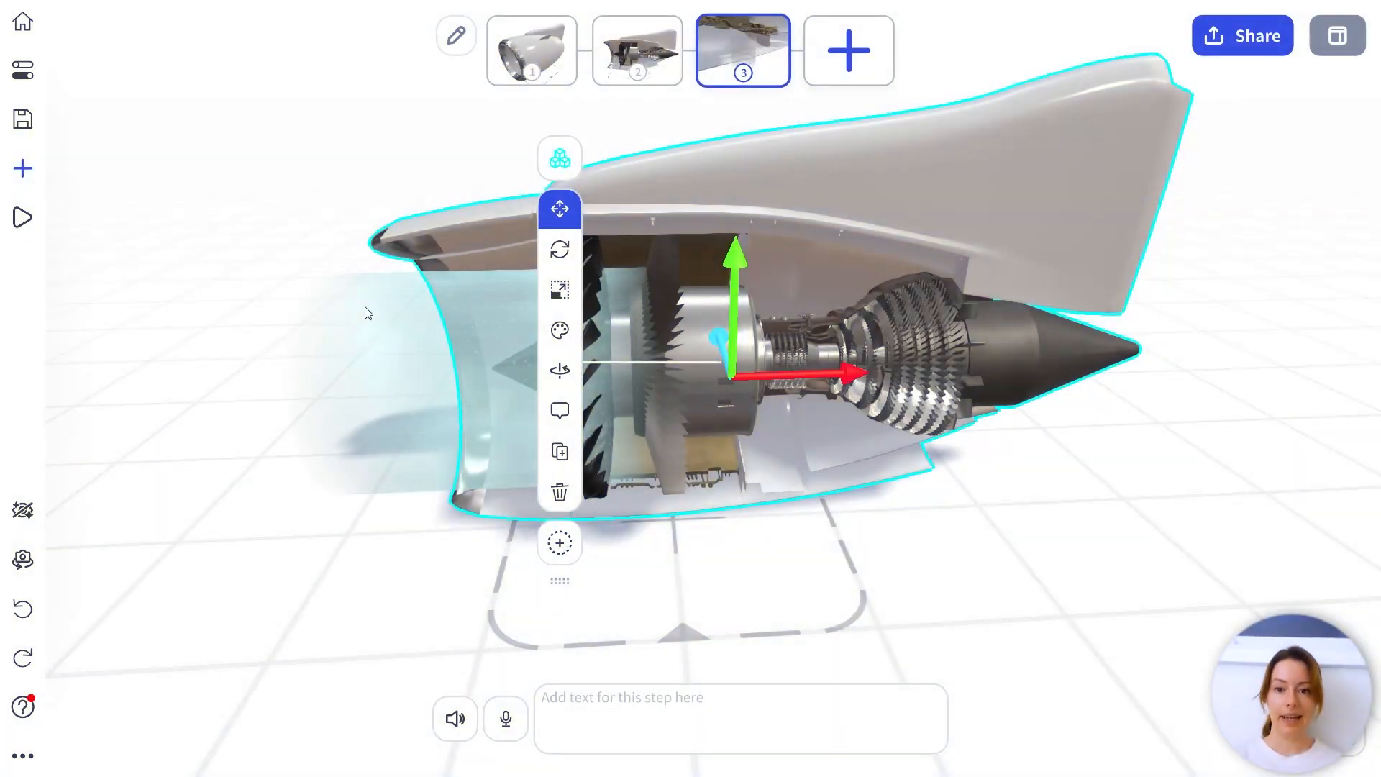
Duplicate the cyan inlet flow cylinder and place the copy near the engine's tail cone.
{"action": "left_click", "coordinate": [367, 312]}
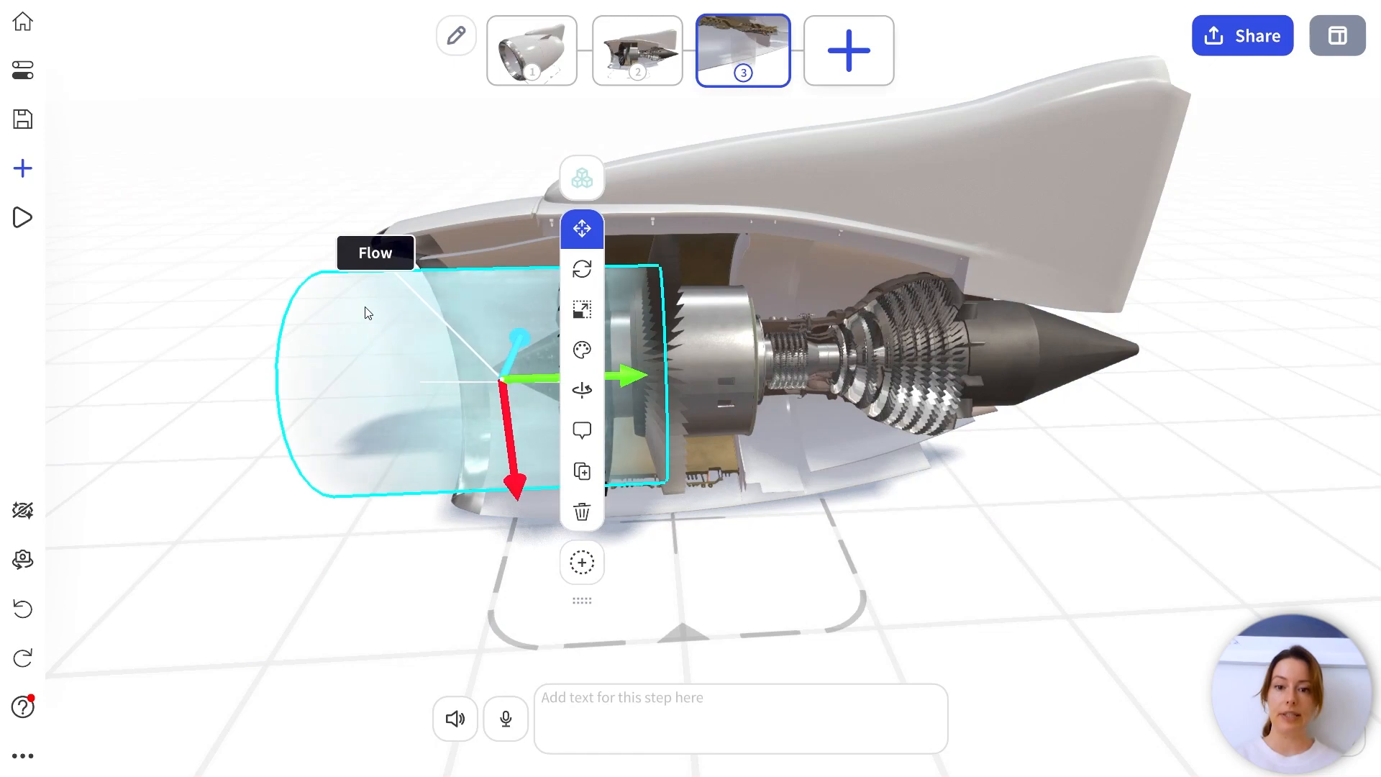
{"action": "left_click", "coordinate": [582, 471]}
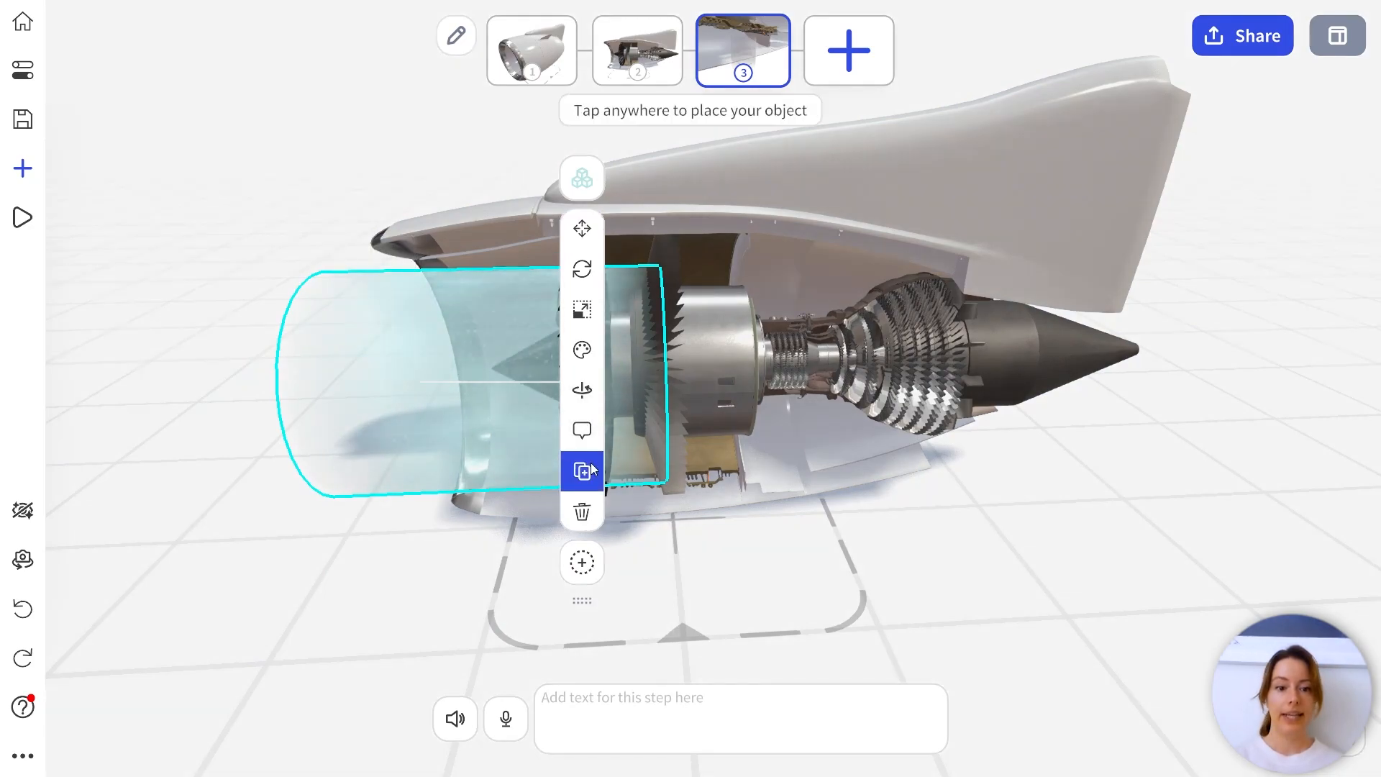
{"action": "left_click", "coordinate": [1104, 371]}
{"action": "left_click", "coordinate": [1080, 364]}
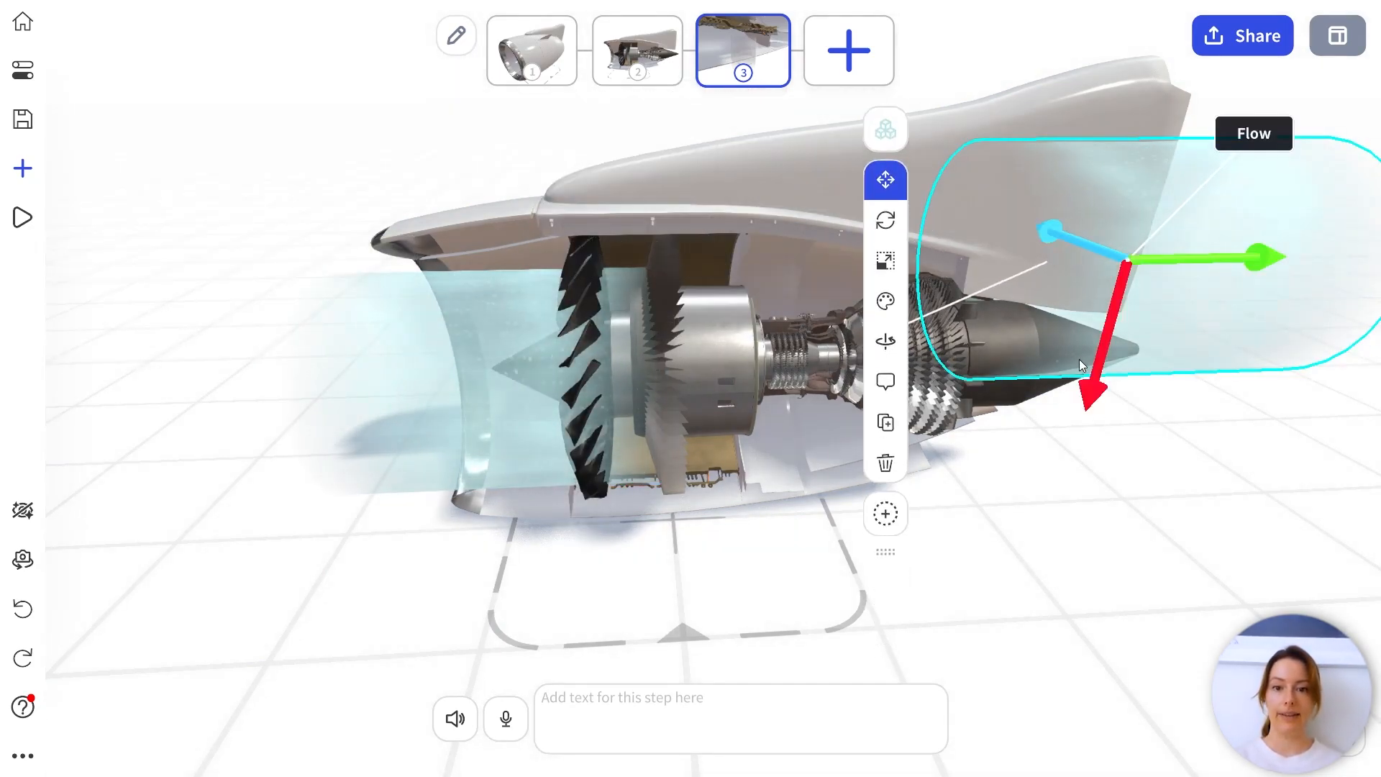
Lower the copied flow cylinder in line with the tail cone and scale it down to fit the exhaust.
{"action": "left_click_drag", "start_coordinate": [1100, 360], "coordinate": [1079, 440]}
{"action": "right_click_drag", "start_coordinate": [1142, 426], "coordinate": [994, 439]}
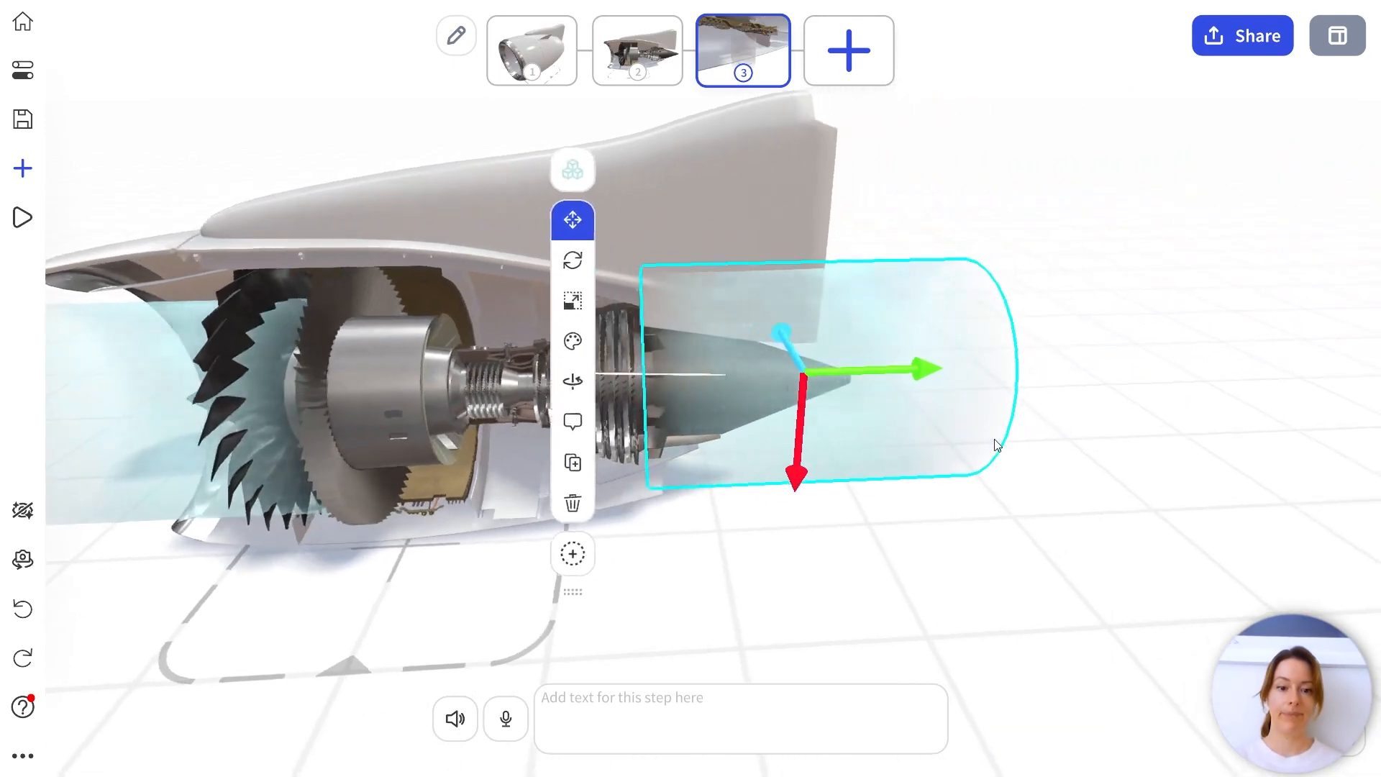
{"action": "left_click", "coordinate": [572, 301]}
{"action": "left_click_drag", "start_coordinate": [791, 376], "coordinate": [670, 386]}
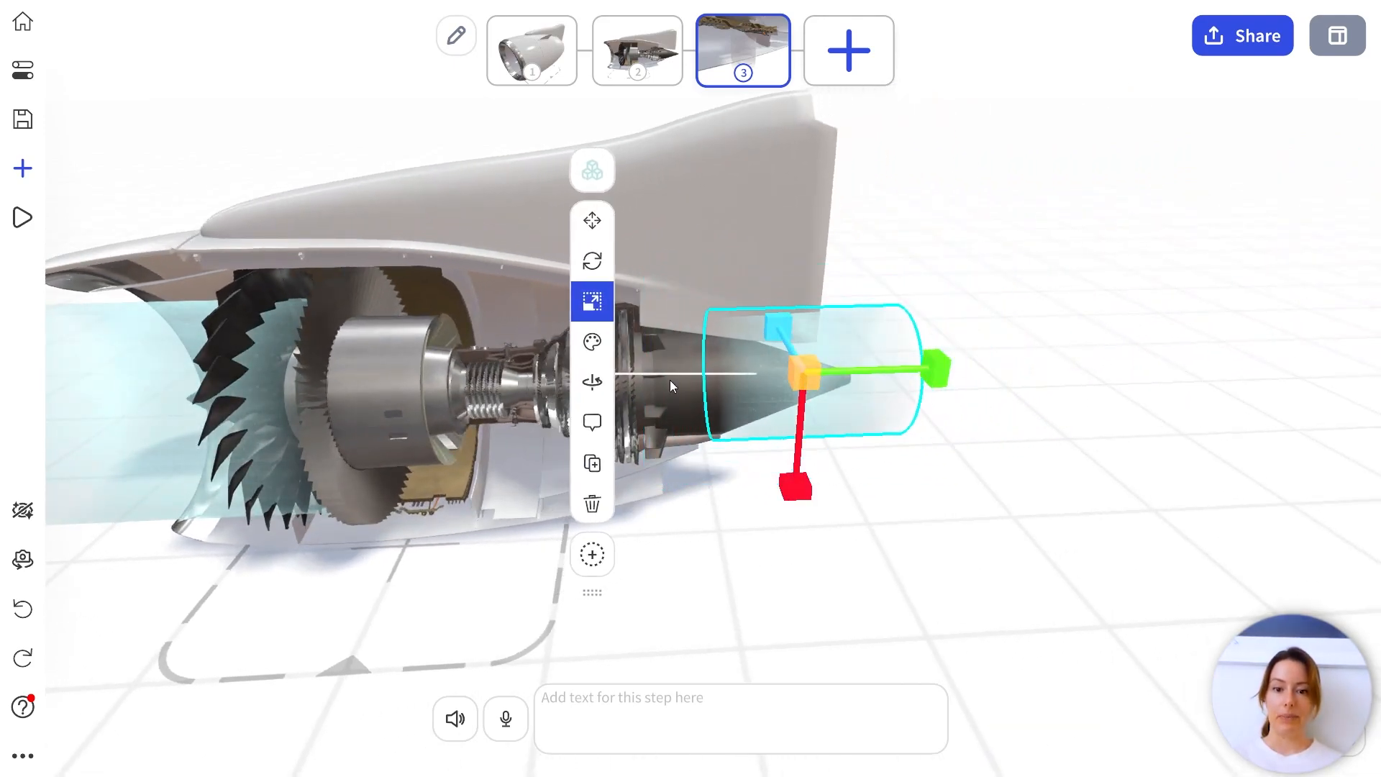
Stretch the copied flow cylinder along the engine axis and move it slightly forward over the tail cone.
{"action": "left_click_drag", "start_coordinate": [928, 372], "coordinate": [1056, 359]}
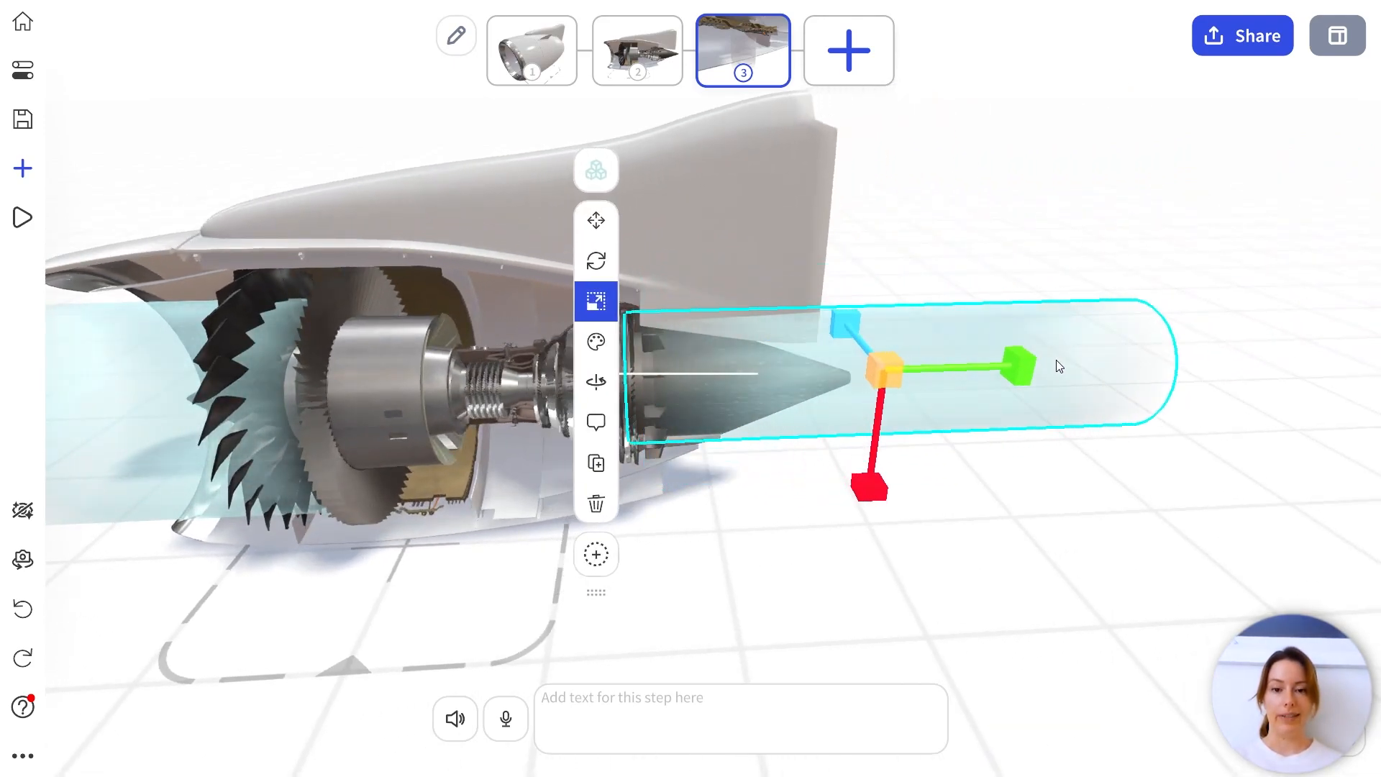
{"action": "left_click", "coordinate": [597, 221]}
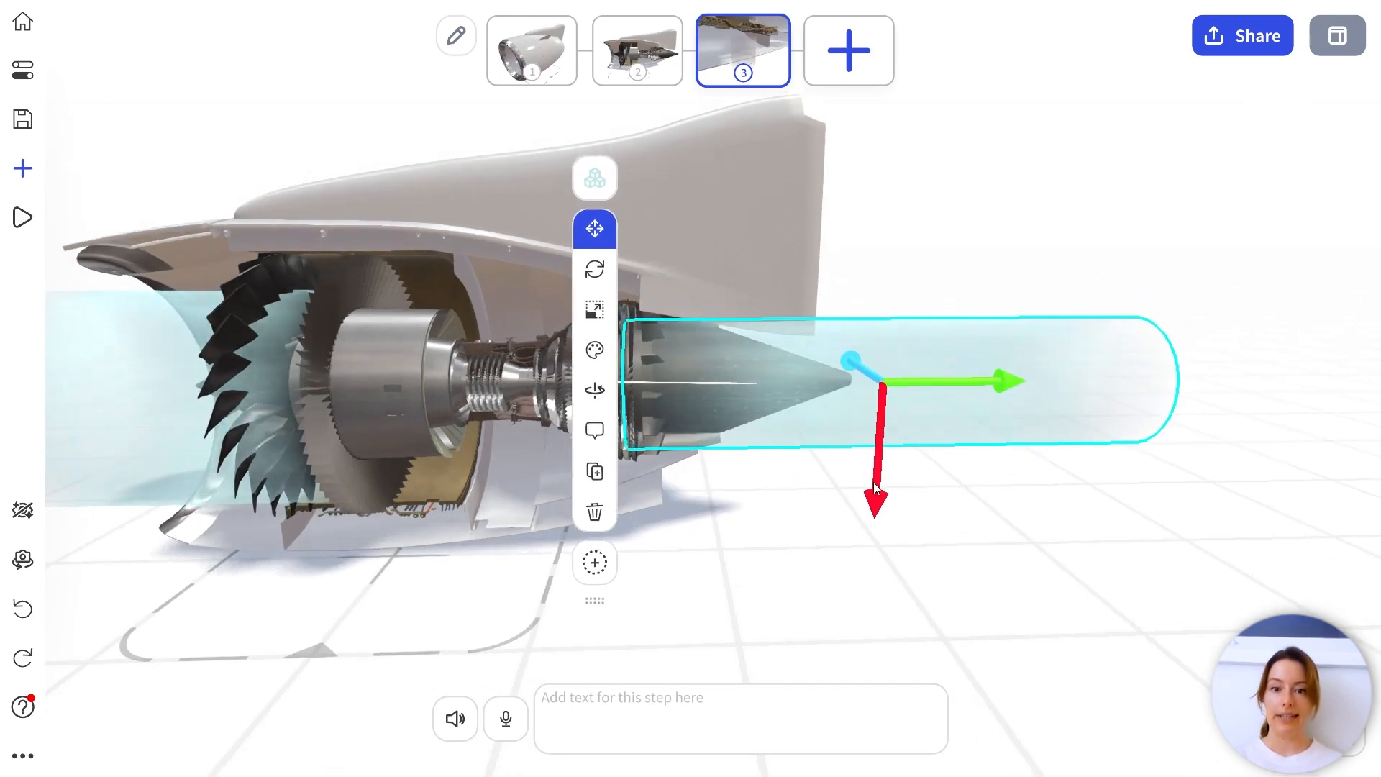
{"action": "left_click_drag", "start_coordinate": [989, 393], "coordinate": [964, 386]}
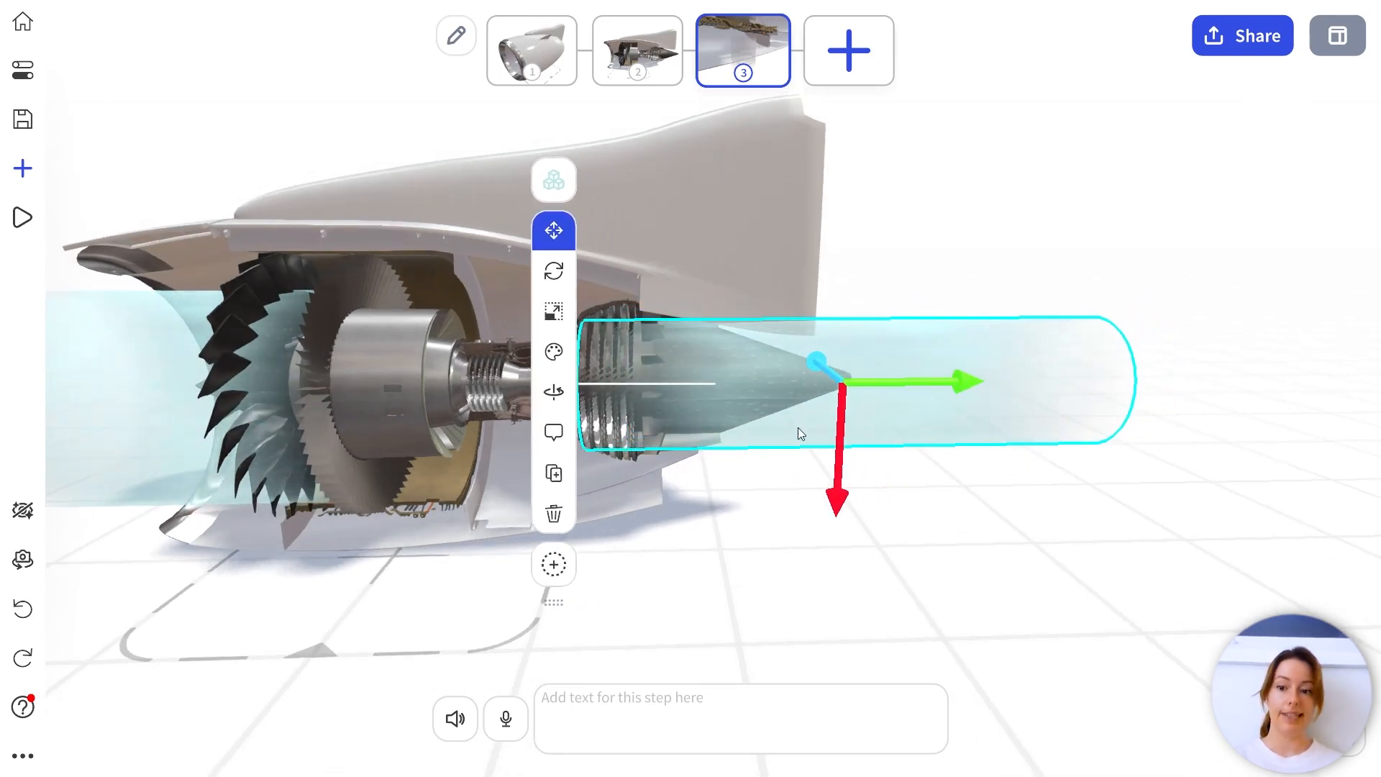
Recolor the exhaust flow cylinder orange with stronger saturation.
{"action": "left_click", "coordinate": [553, 351]}
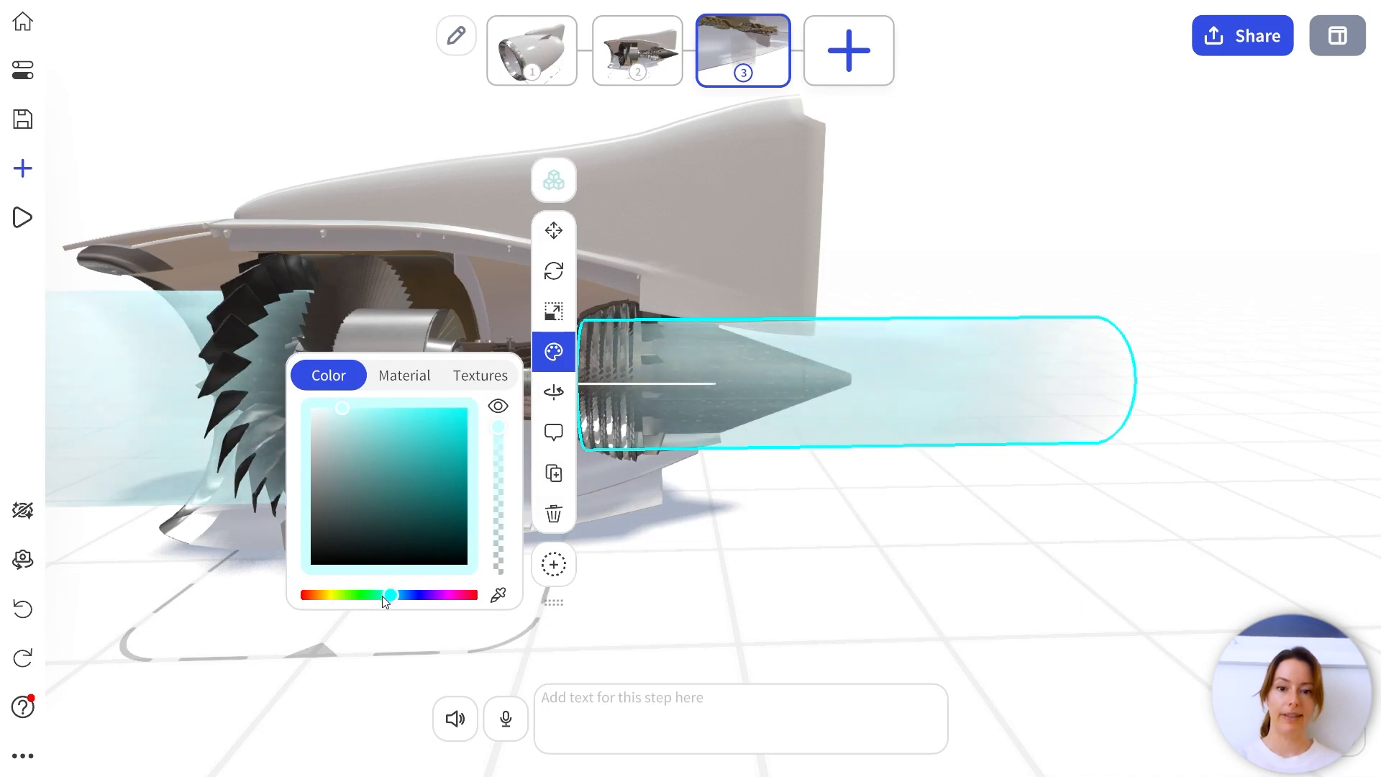
{"action": "left_click_drag", "start_coordinate": [381, 595], "coordinate": [314, 595]}
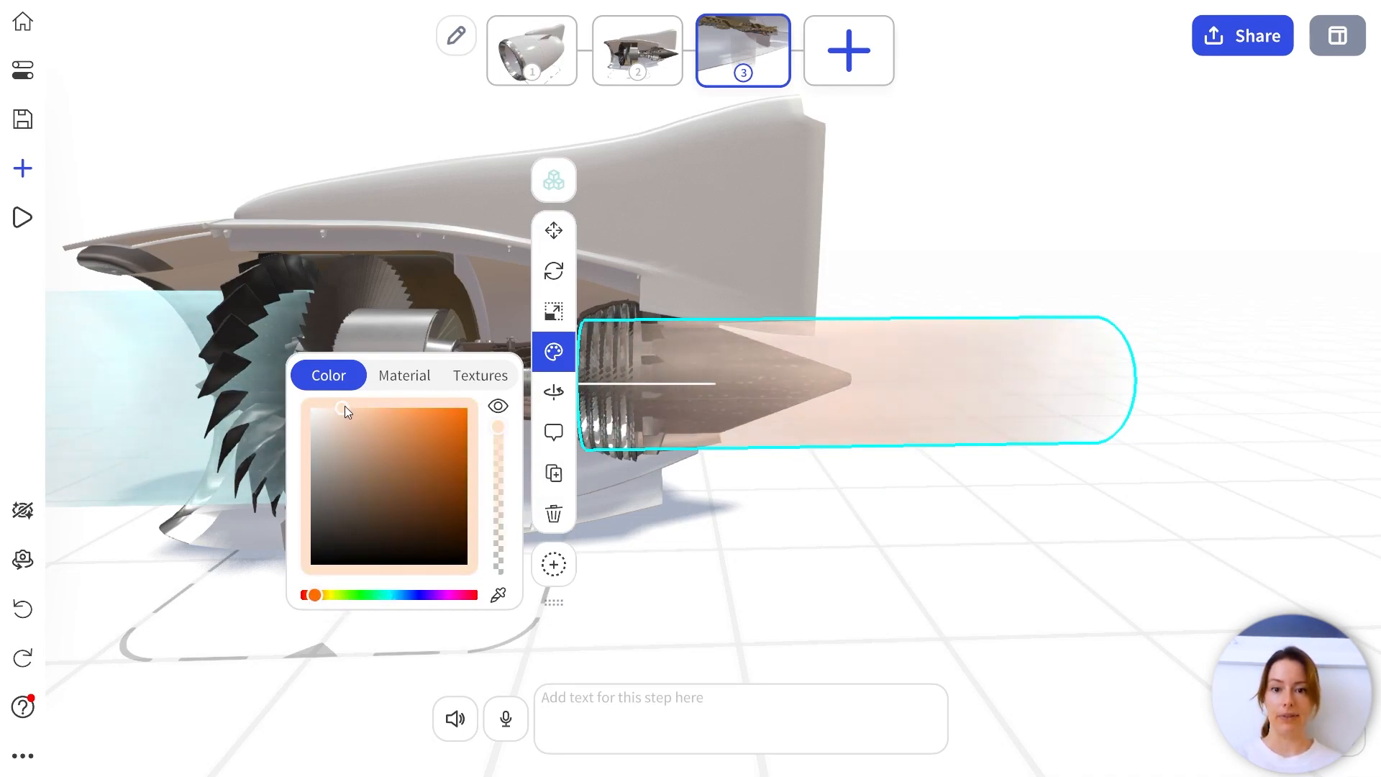
{"action": "left_click_drag", "start_coordinate": [344, 407], "coordinate": [385, 404]}
{"action": "left_click", "coordinate": [1043, 159]}
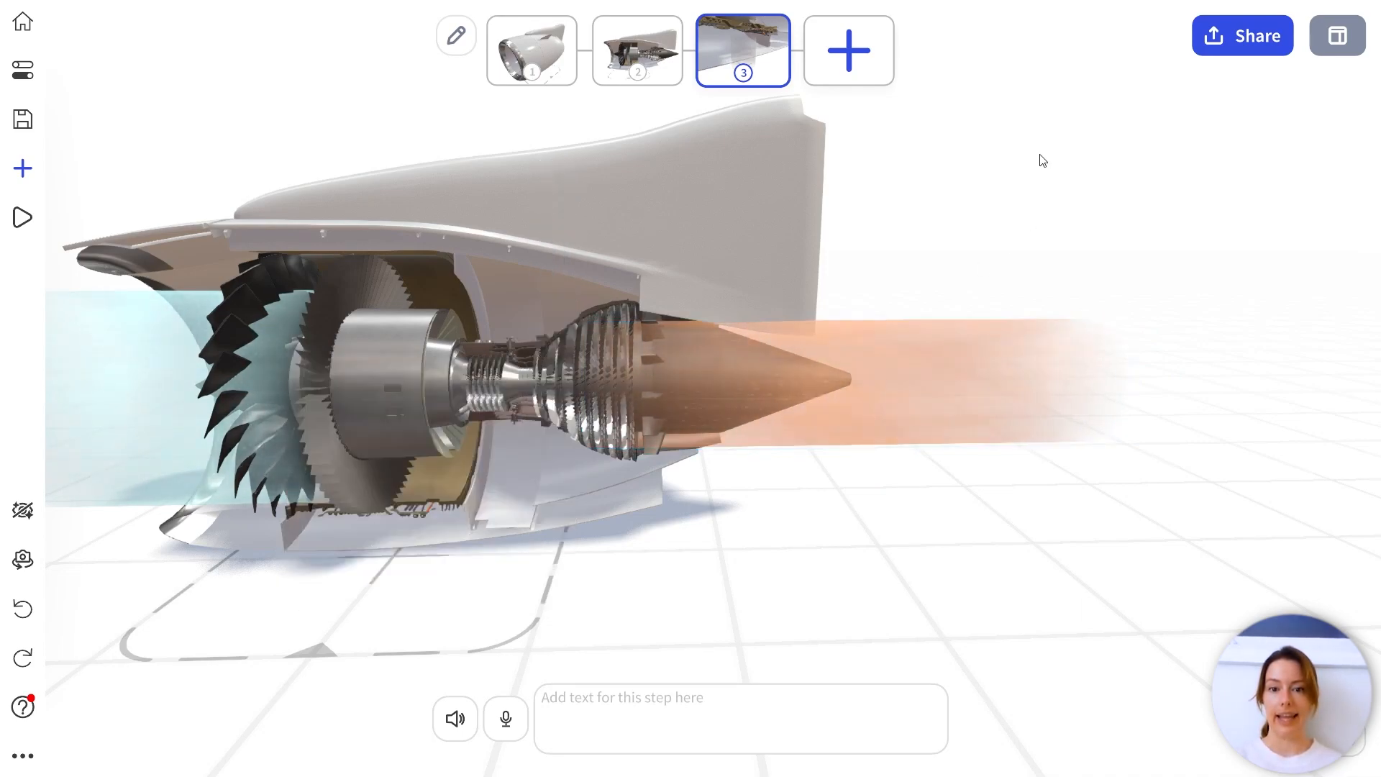
{"action": "left_click_drag", "start_coordinate": [638, 334], "coordinate": [783, 342]}
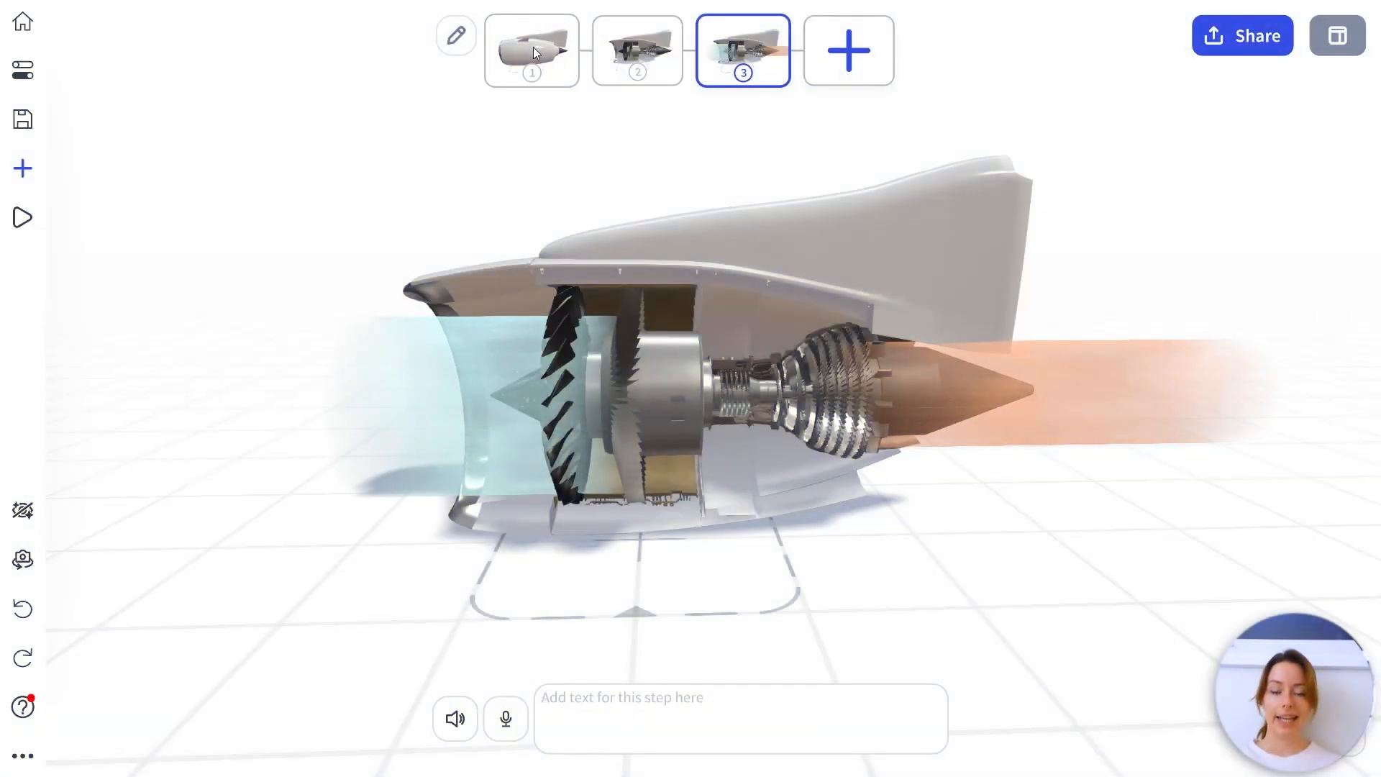
Add a text object to step 1, importing it to only this step.
{"action": "left_click", "coordinate": [533, 46]}
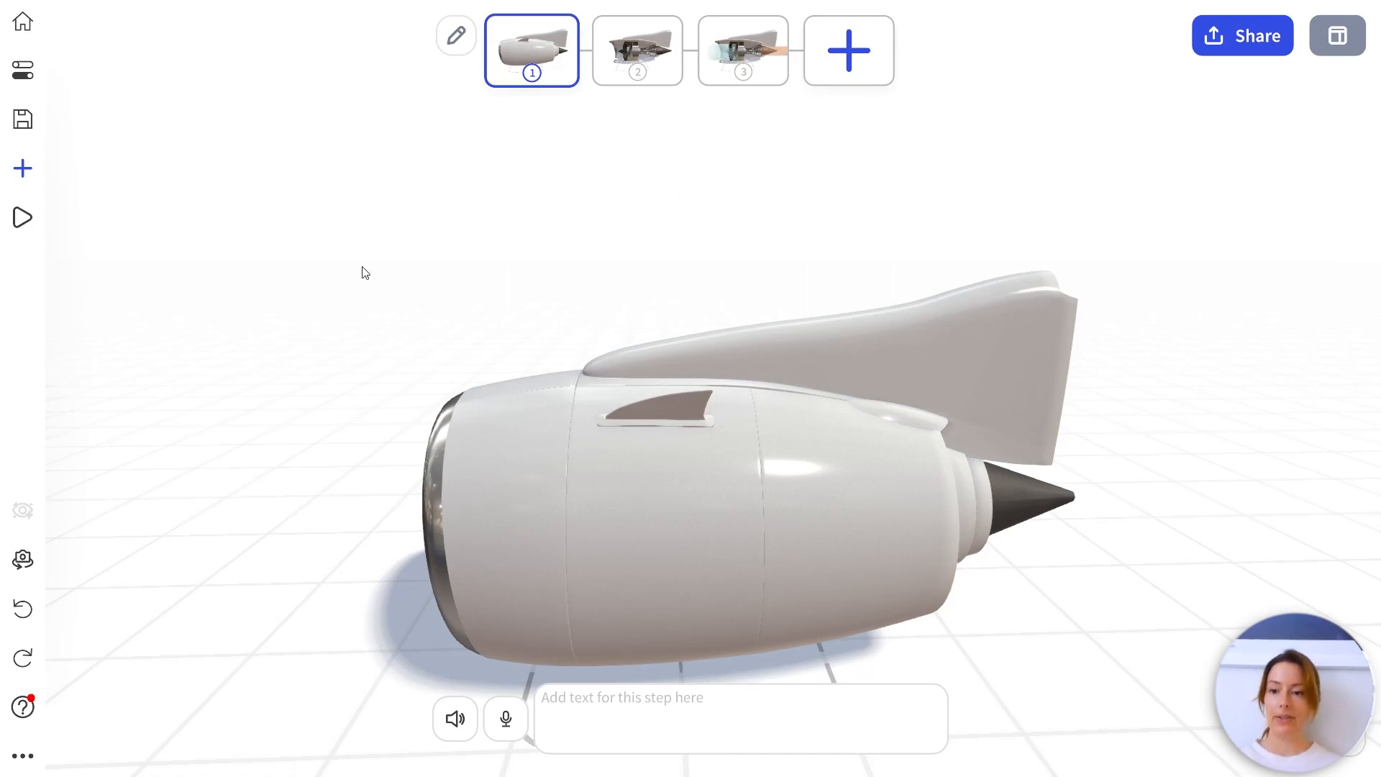
{"action": "left_click", "coordinate": [24, 168]}
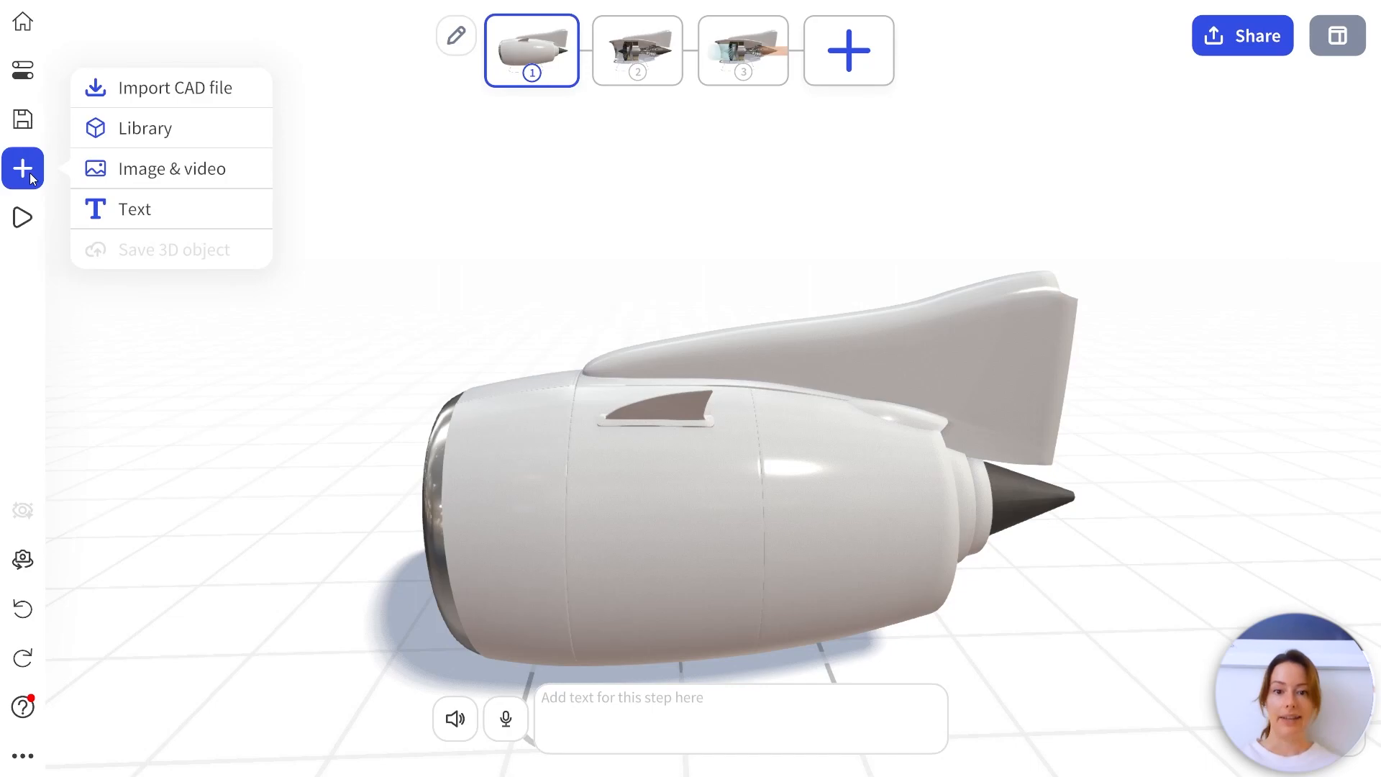
{"action": "left_click", "coordinate": [213, 222]}
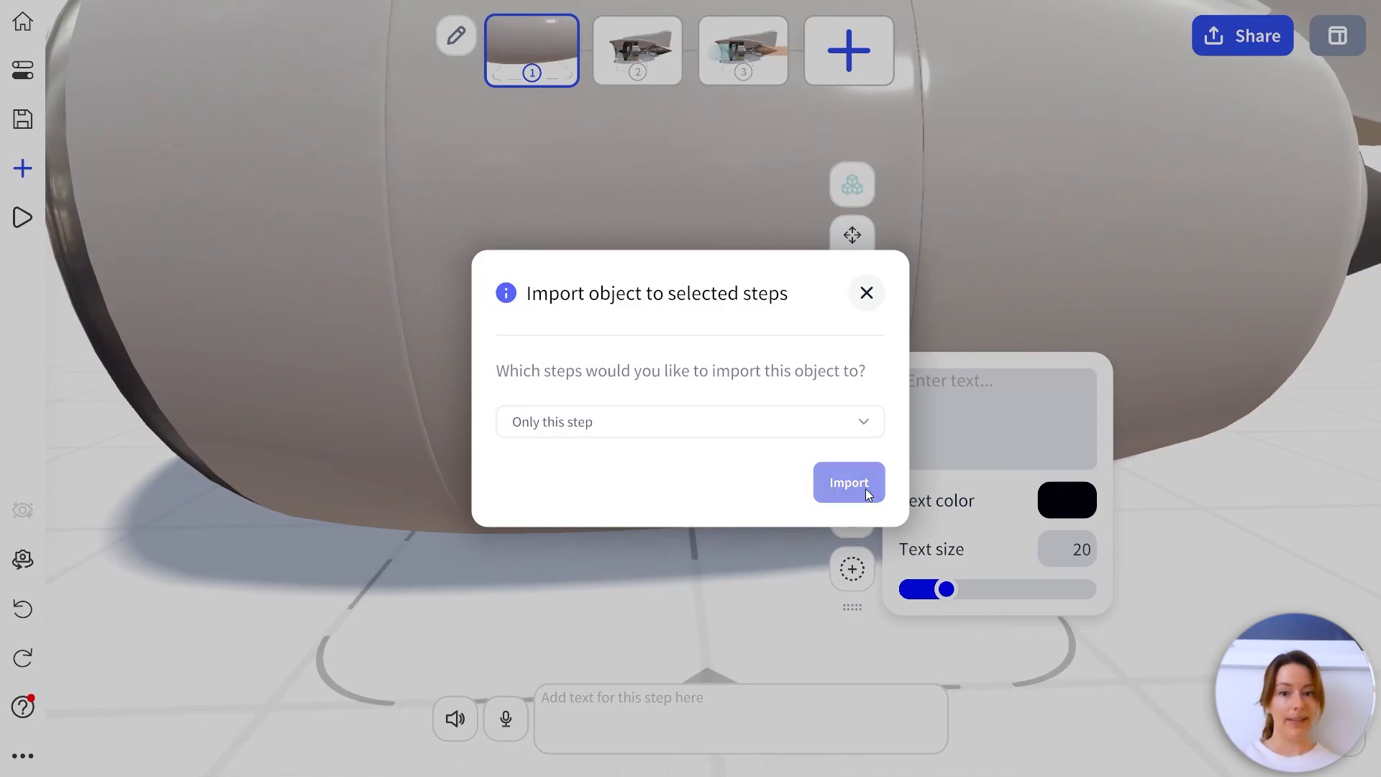
{"action": "left_click", "coordinate": [865, 491]}
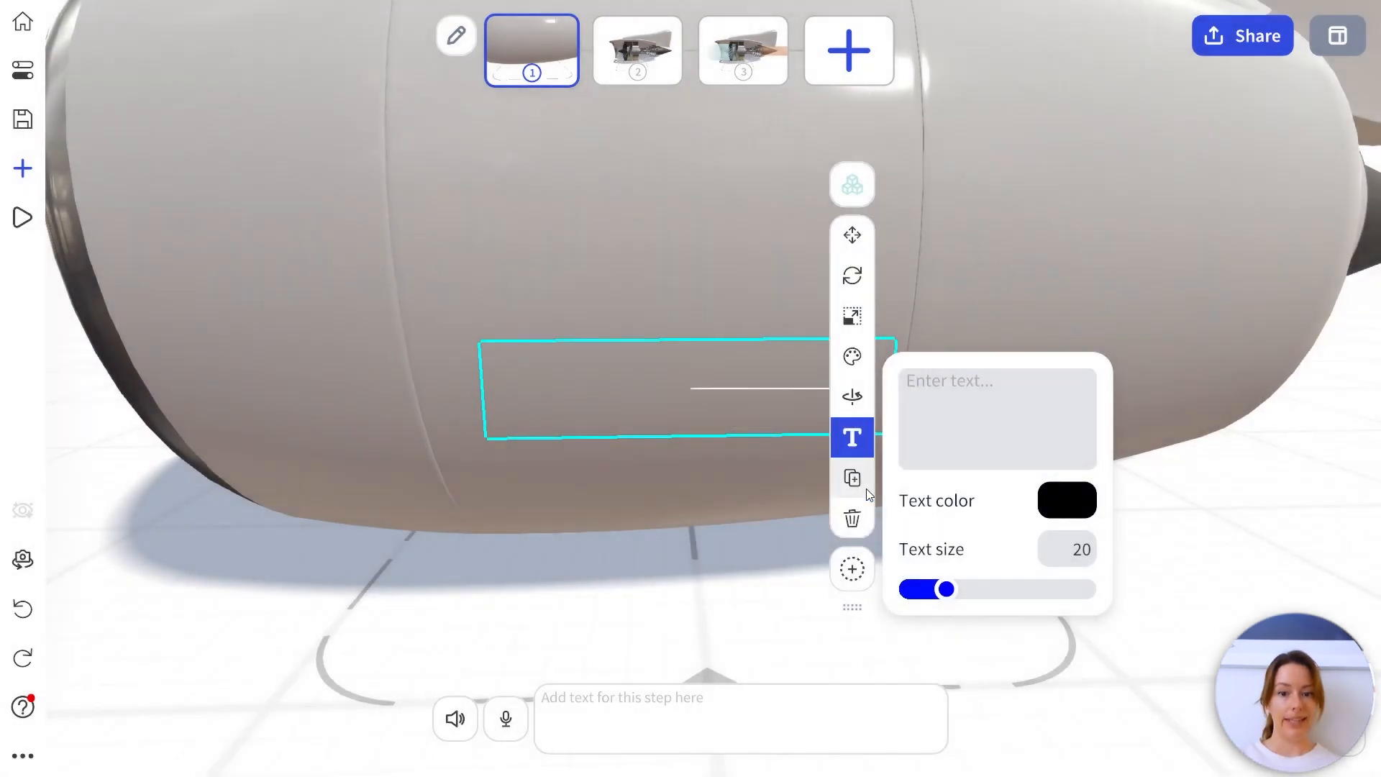
Raise the new text object so it floats above the engine.
{"action": "scroll", "coordinate": [642, 471], "scroll_direction": "down", "scroll_amount": 3}
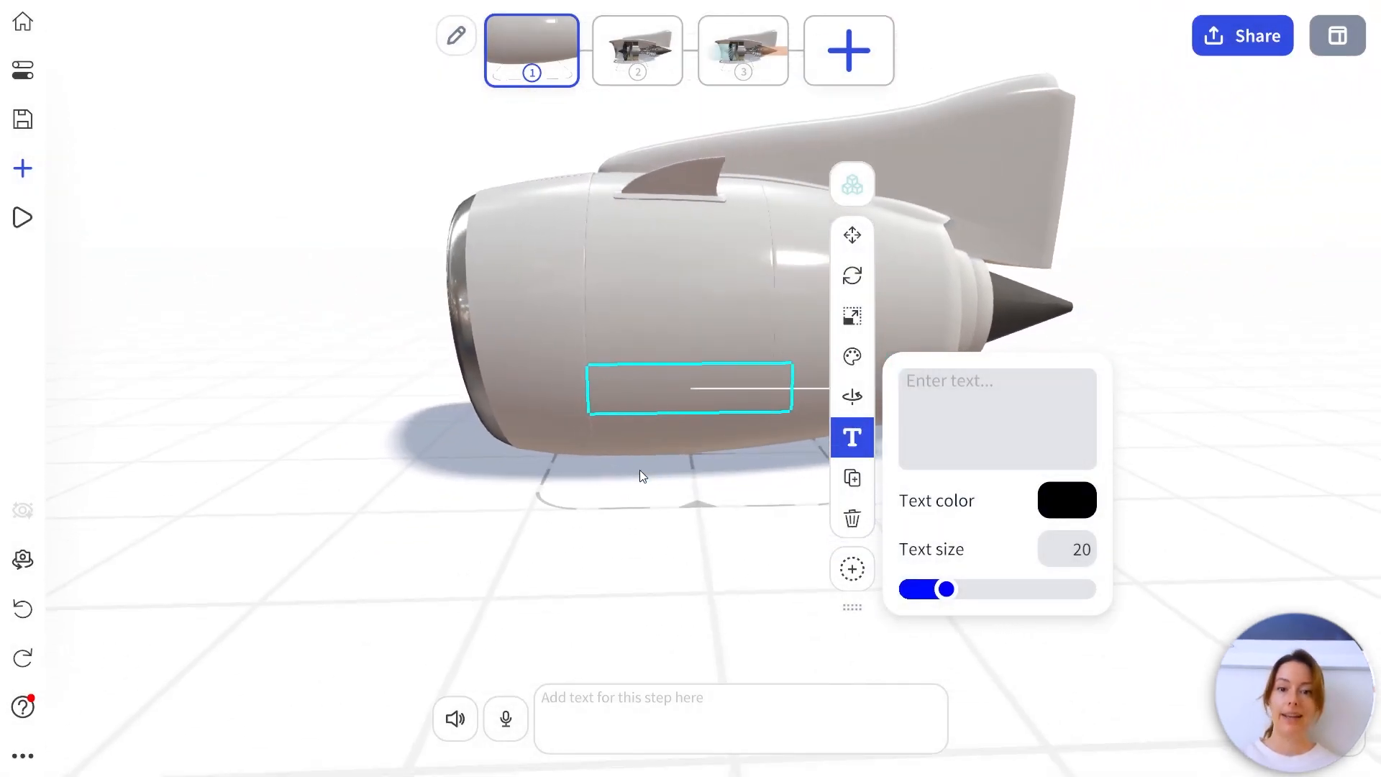
{"action": "left_click", "coordinate": [844, 237]}
{"action": "right_click_drag", "start_coordinate": [757, 240], "coordinate": [694, 399]}
{"action": "left_click_drag", "start_coordinate": [649, 416], "coordinate": [650, 108]}
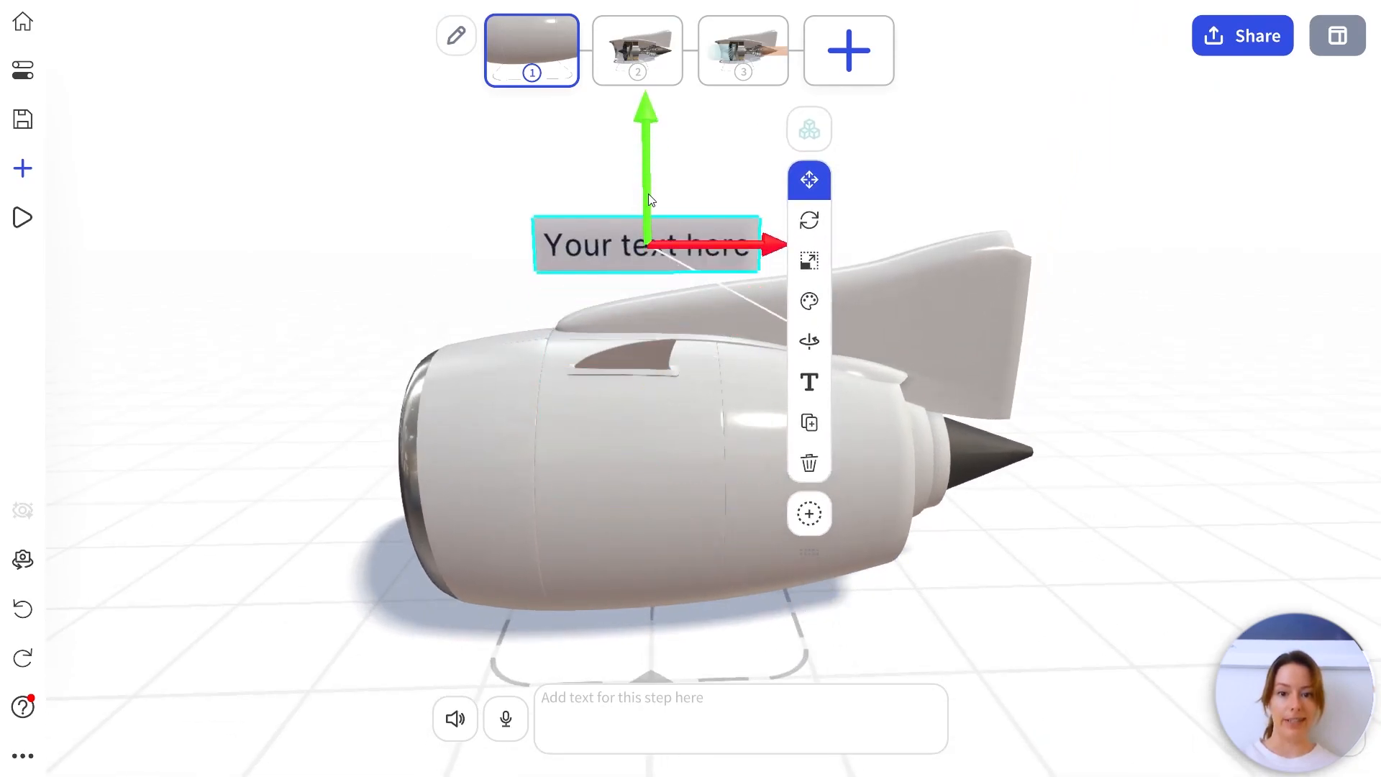
{"action": "left_click_drag", "start_coordinate": [648, 192], "coordinate": [658, 162]}
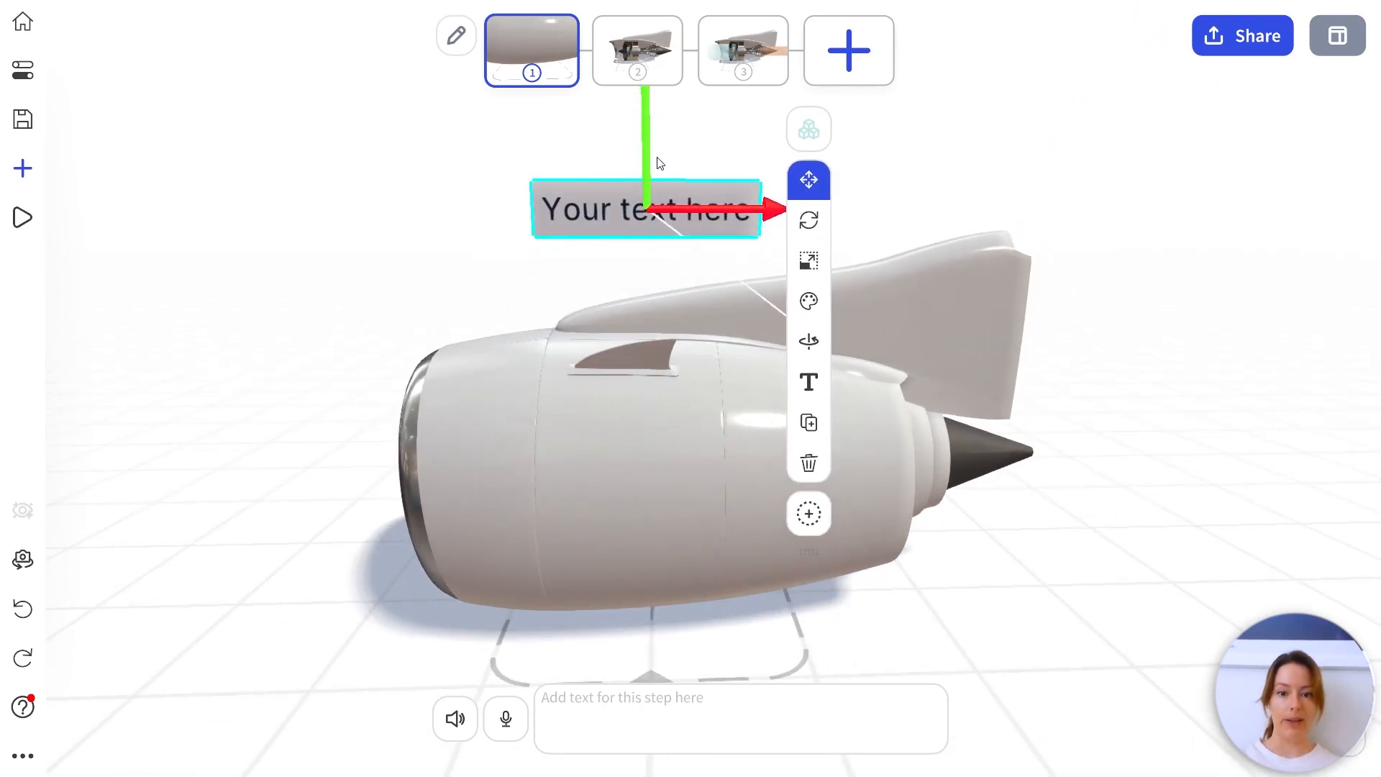
Change the text object's wording to "Jet Engine Jig" and set its text size to 40.
{"action": "left_click", "coordinate": [811, 392]}
{"action": "triple_click", "coordinate": [996, 330]}
{"action": "type", "text": "J"}
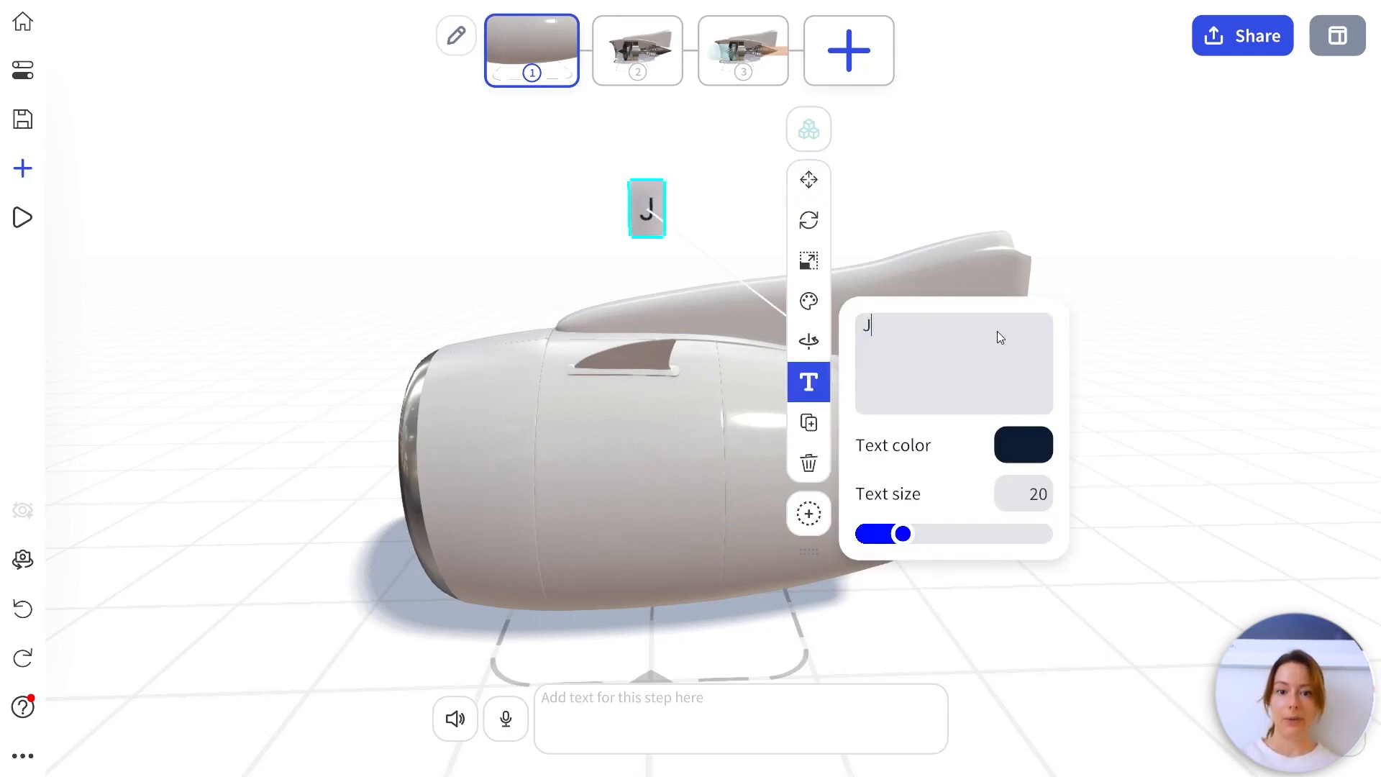
{"action": "type", "text": "et Engine Jig"}
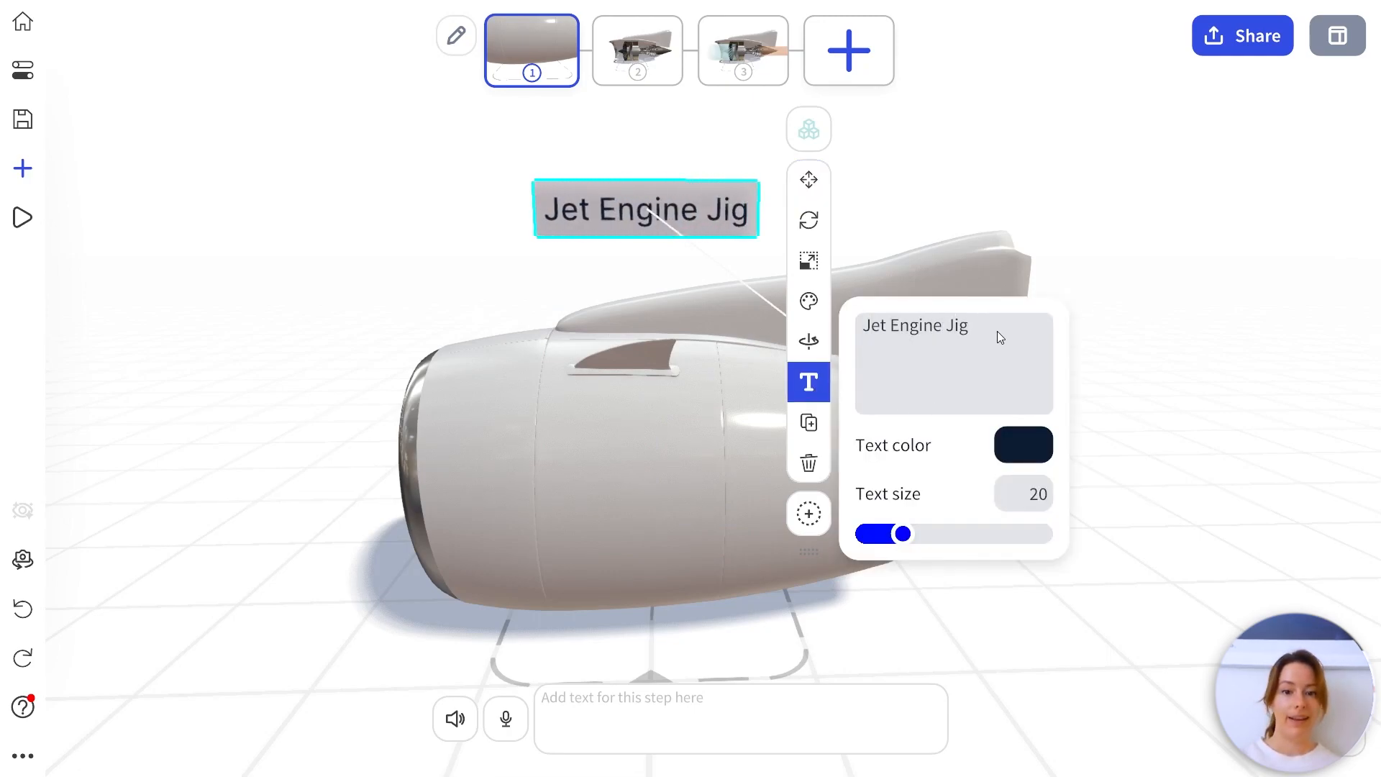
{"action": "left_click_drag", "start_coordinate": [911, 540], "coordinate": [937, 539]}
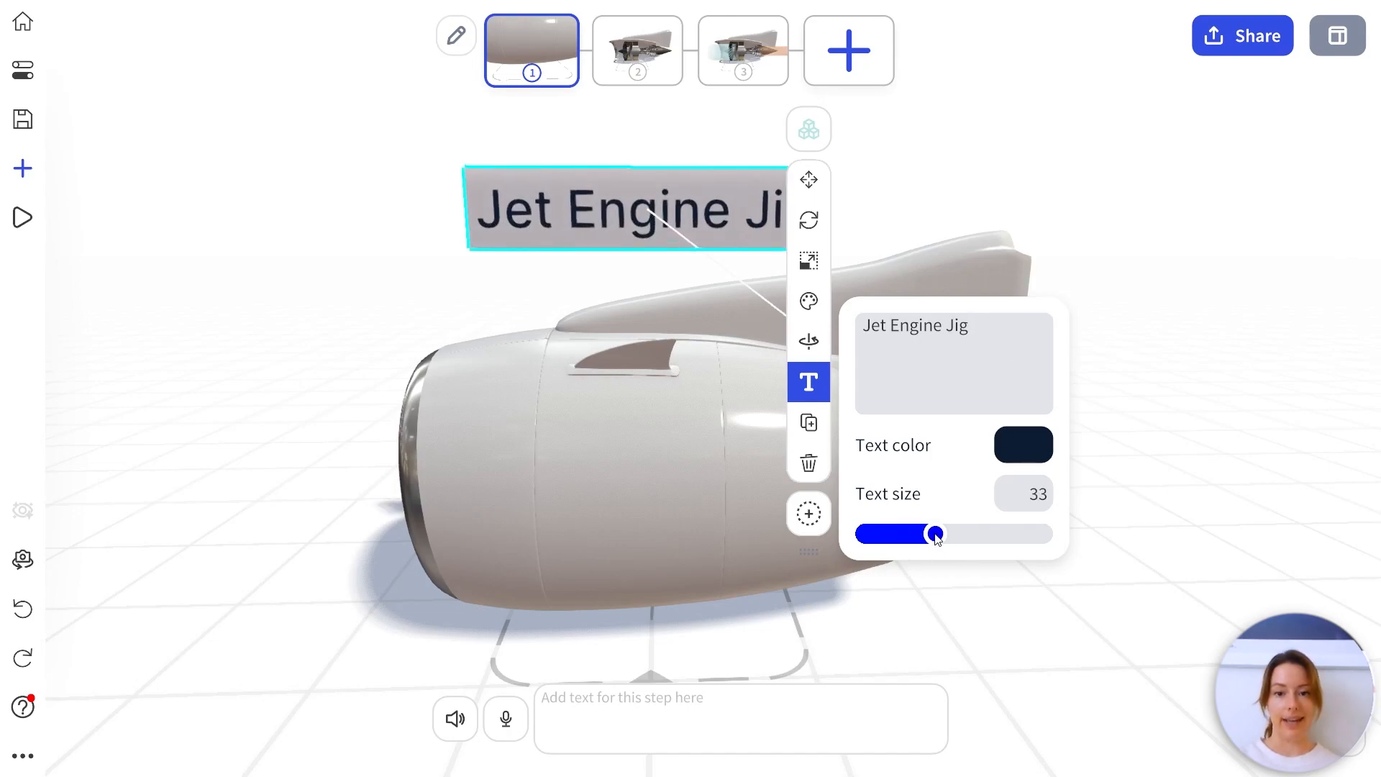
{"action": "type", "text": "40"}
{"action": "key", "text": "Return"}
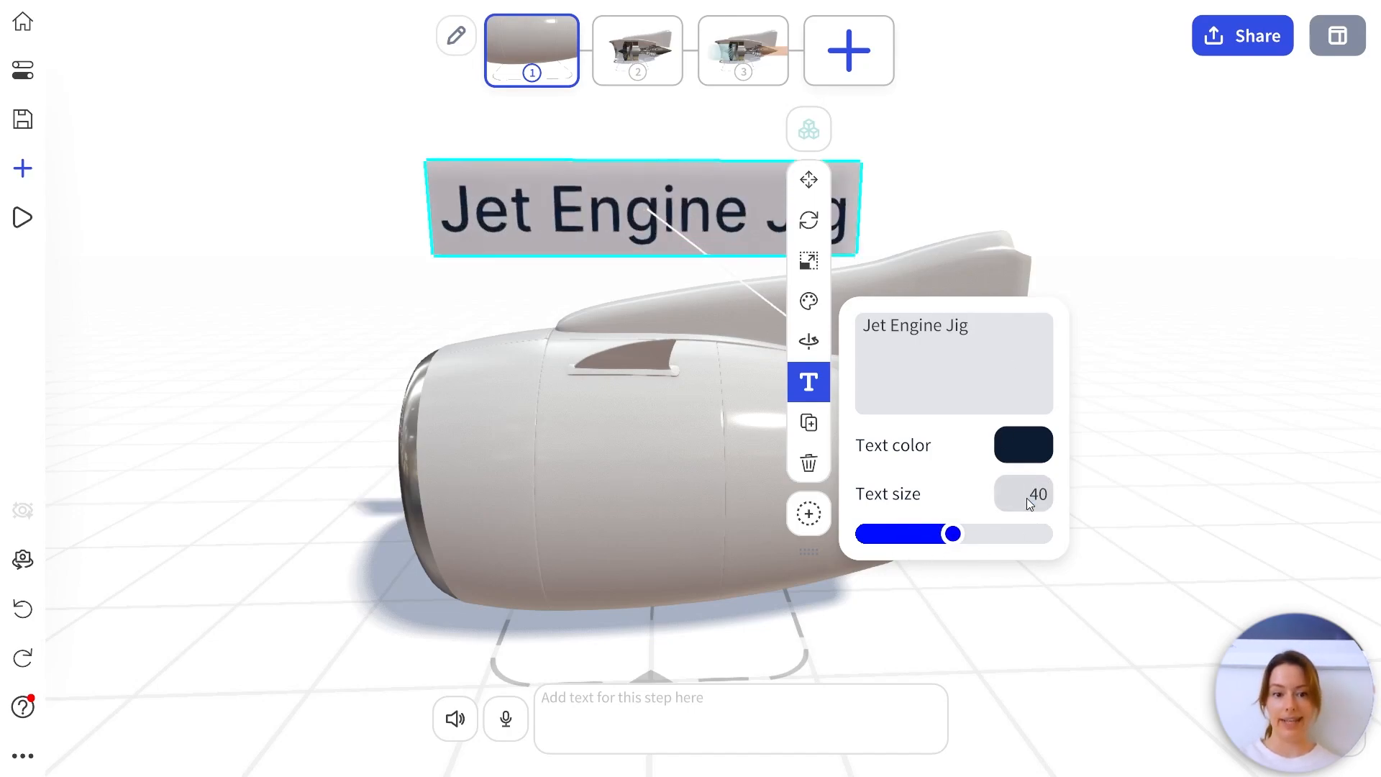
Color the "Jet Engine Jig" title dark blue and hide its background panel.
{"action": "left_click", "coordinate": [1028, 437]}
{"action": "left_click_drag", "start_coordinate": [989, 378], "coordinate": [1030, 357]}
{"action": "left_click", "coordinate": [750, 415]}
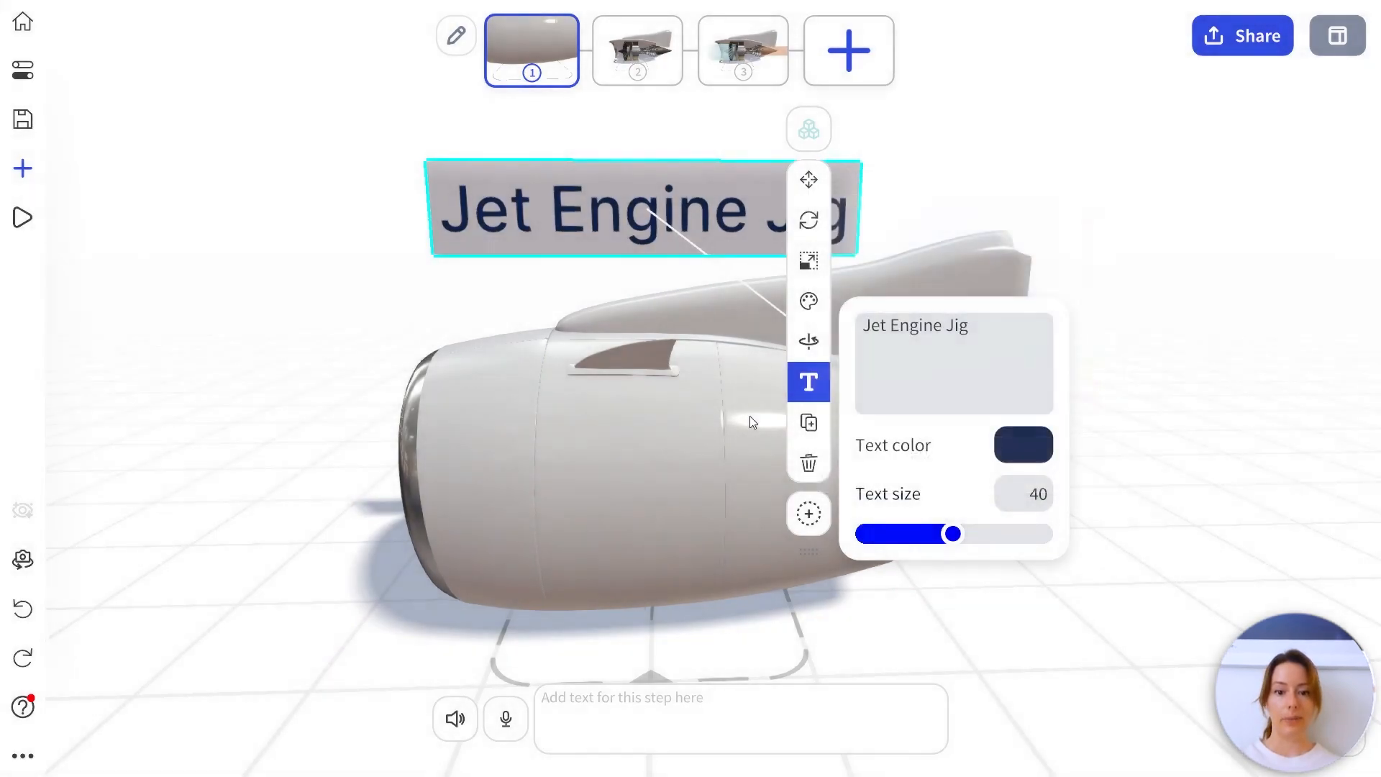
{"action": "left_click", "coordinate": [809, 304]}
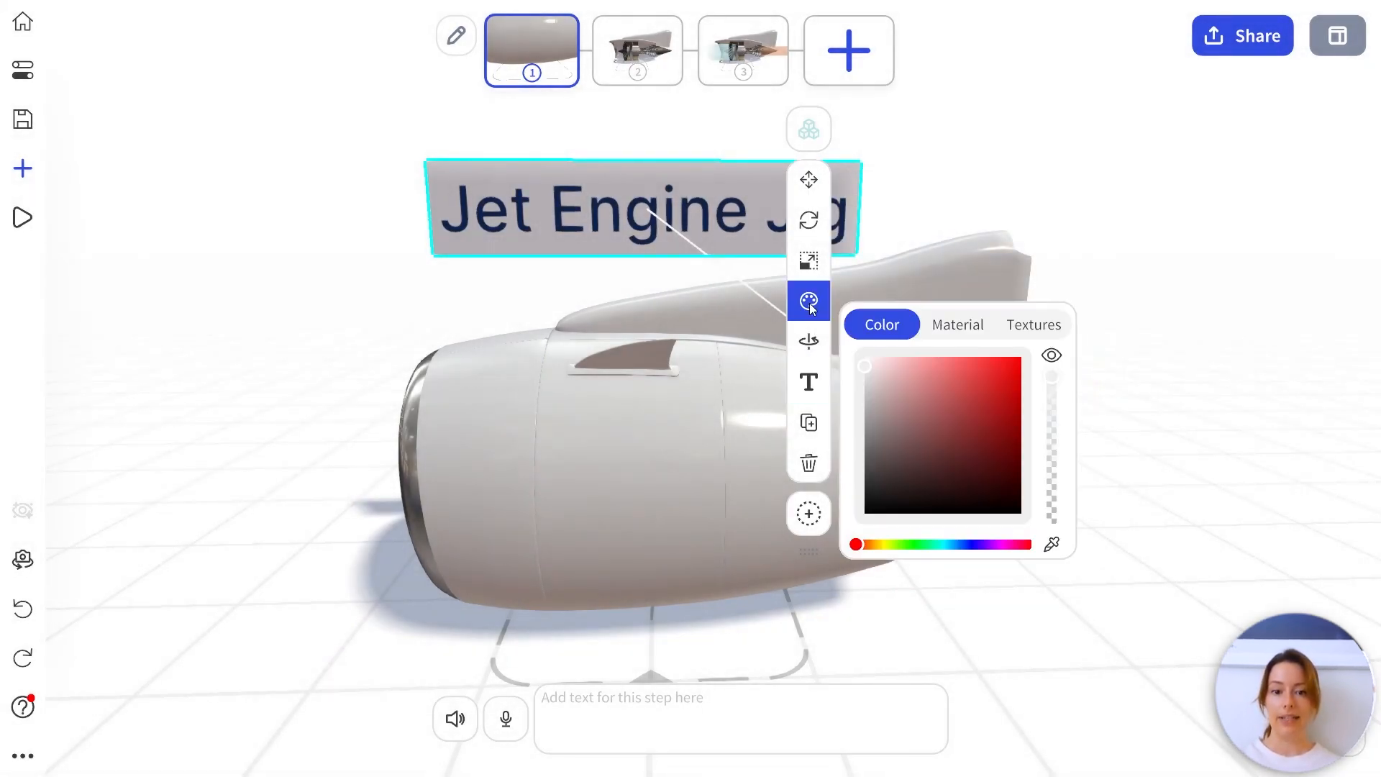
{"action": "left_click", "coordinate": [1052, 357]}
{"action": "left_click", "coordinate": [1161, 289]}
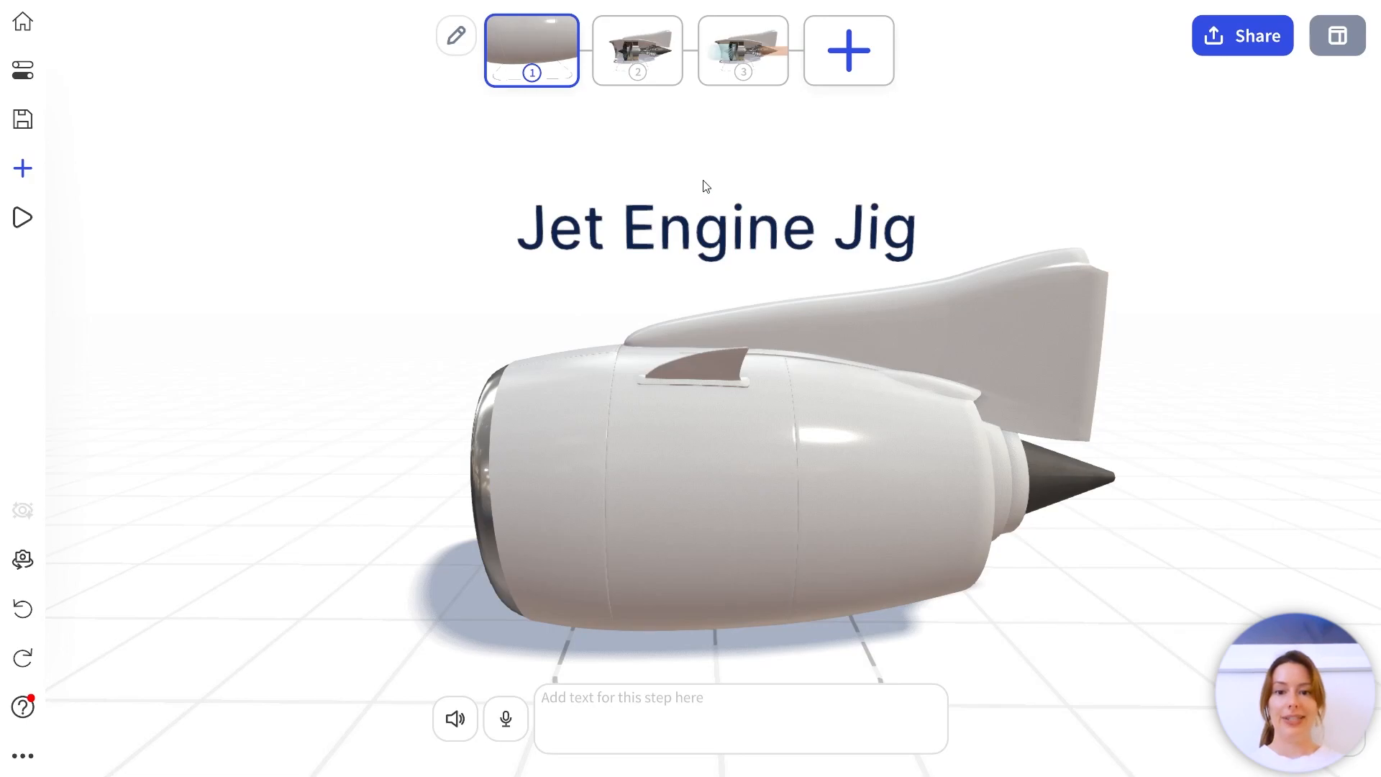
Import the image "Turbo Engine Heat diagram.png" into step 3, for only this step.
{"action": "left_click", "coordinate": [715, 54]}
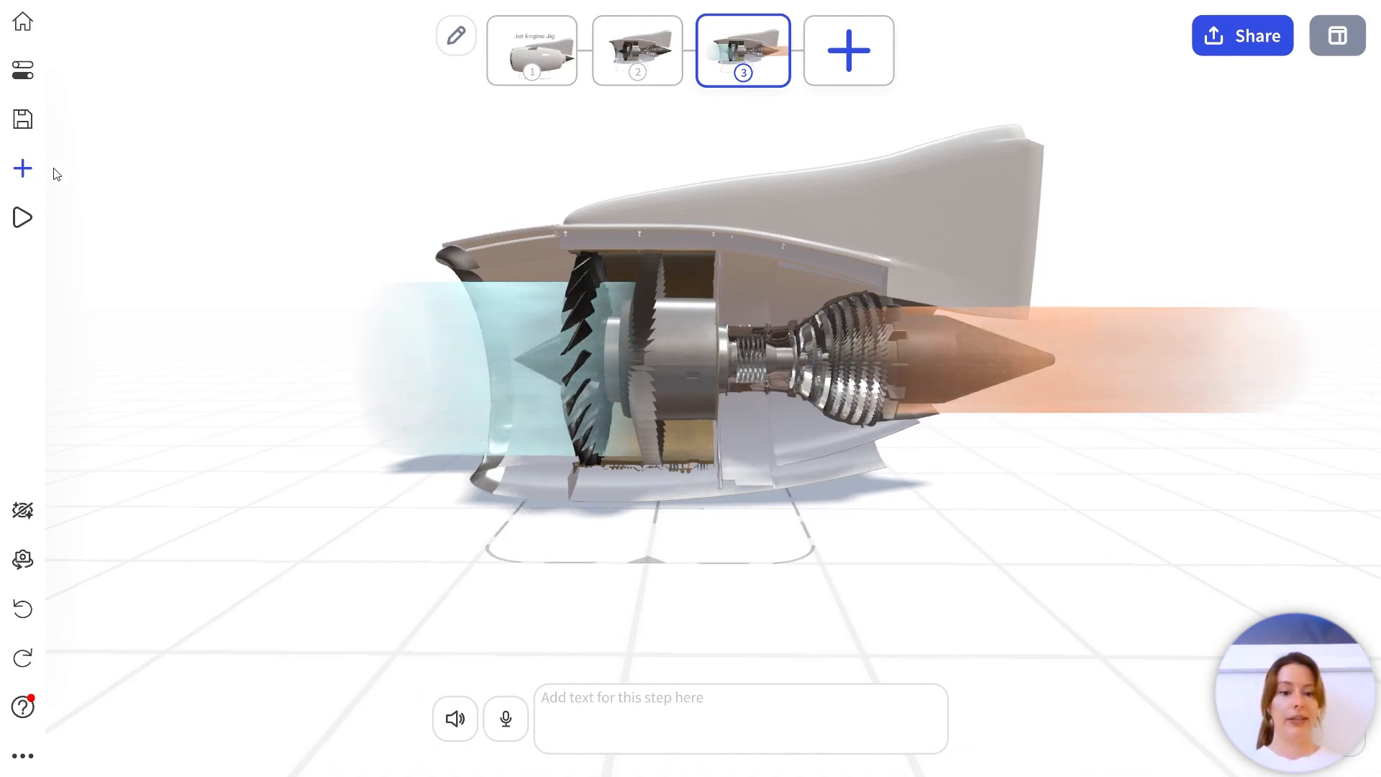
{"action": "left_click", "coordinate": [22, 168]}
{"action": "left_click", "coordinate": [209, 173]}
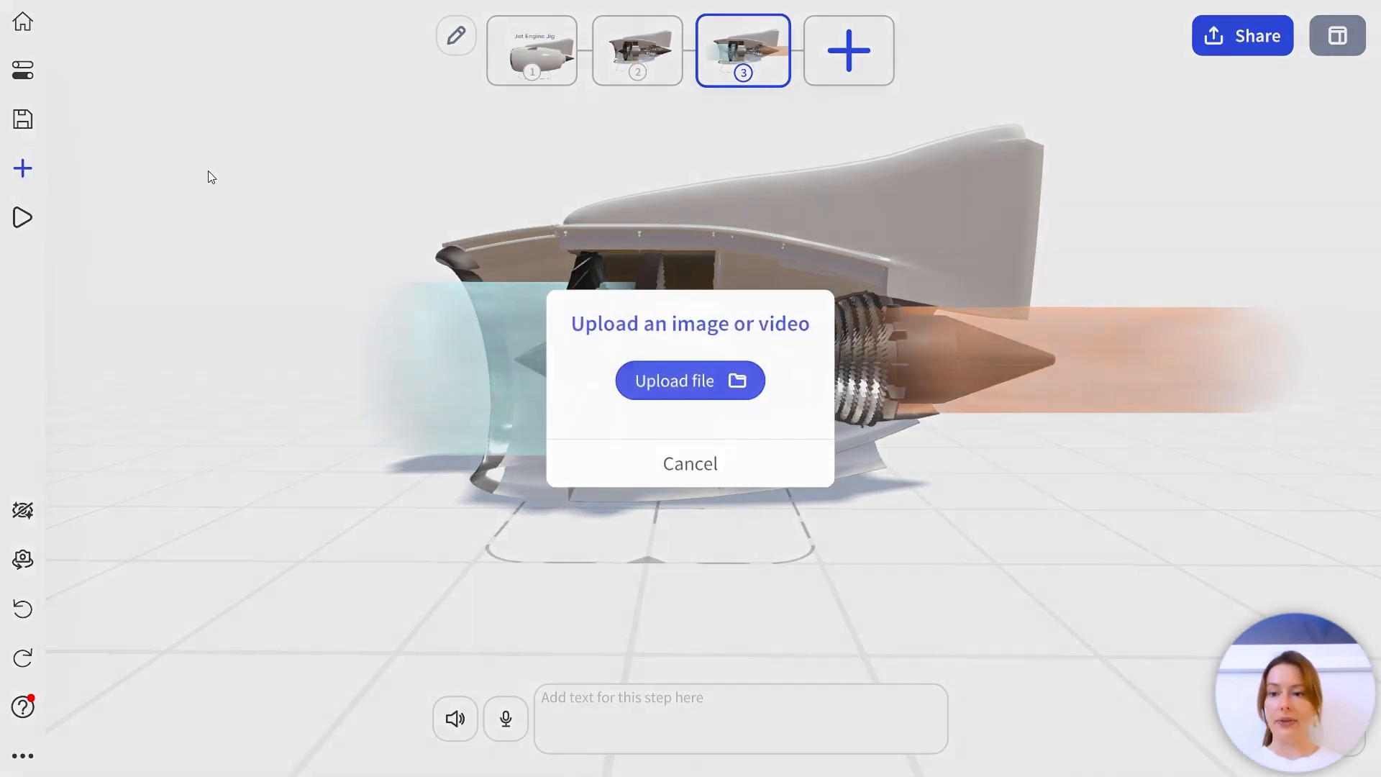
{"action": "left_click", "coordinate": [698, 386]}
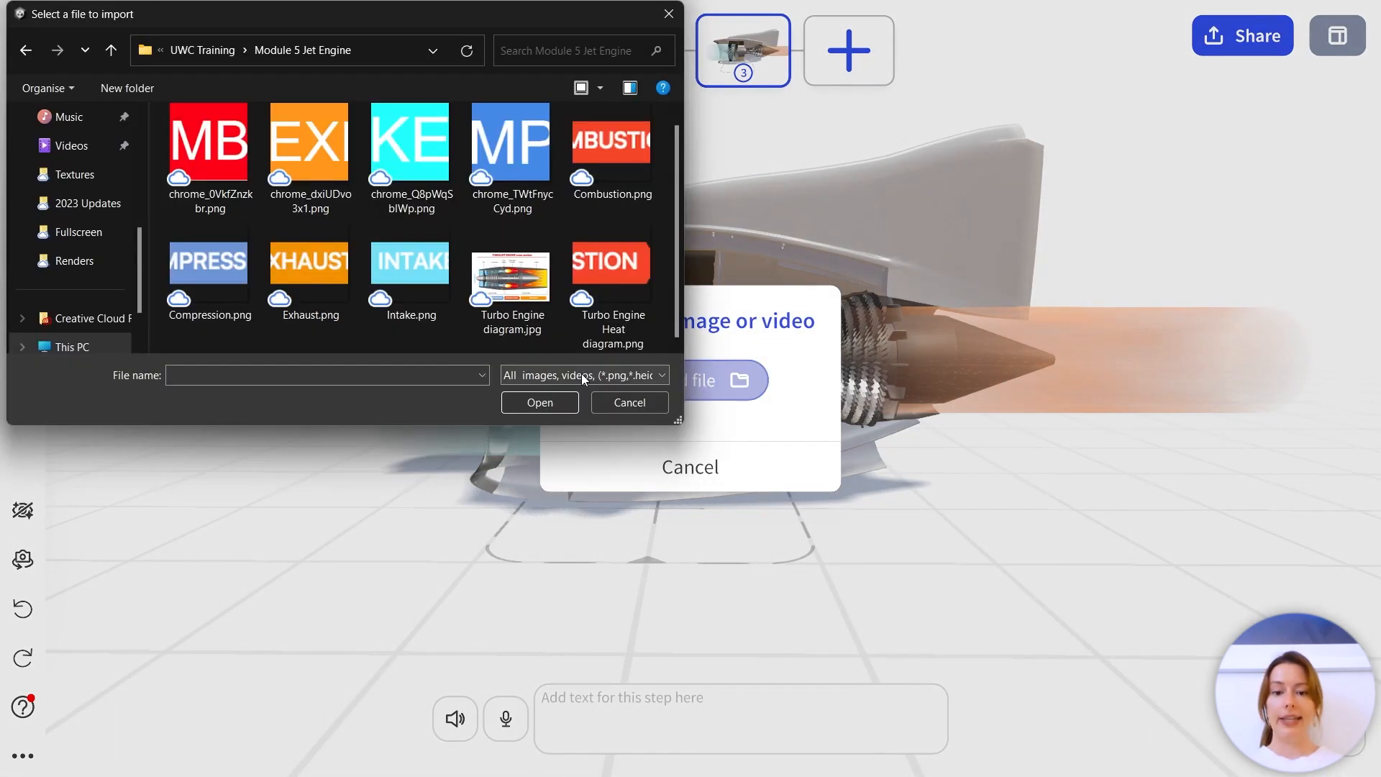
{"action": "left_click", "coordinate": [606, 283]}
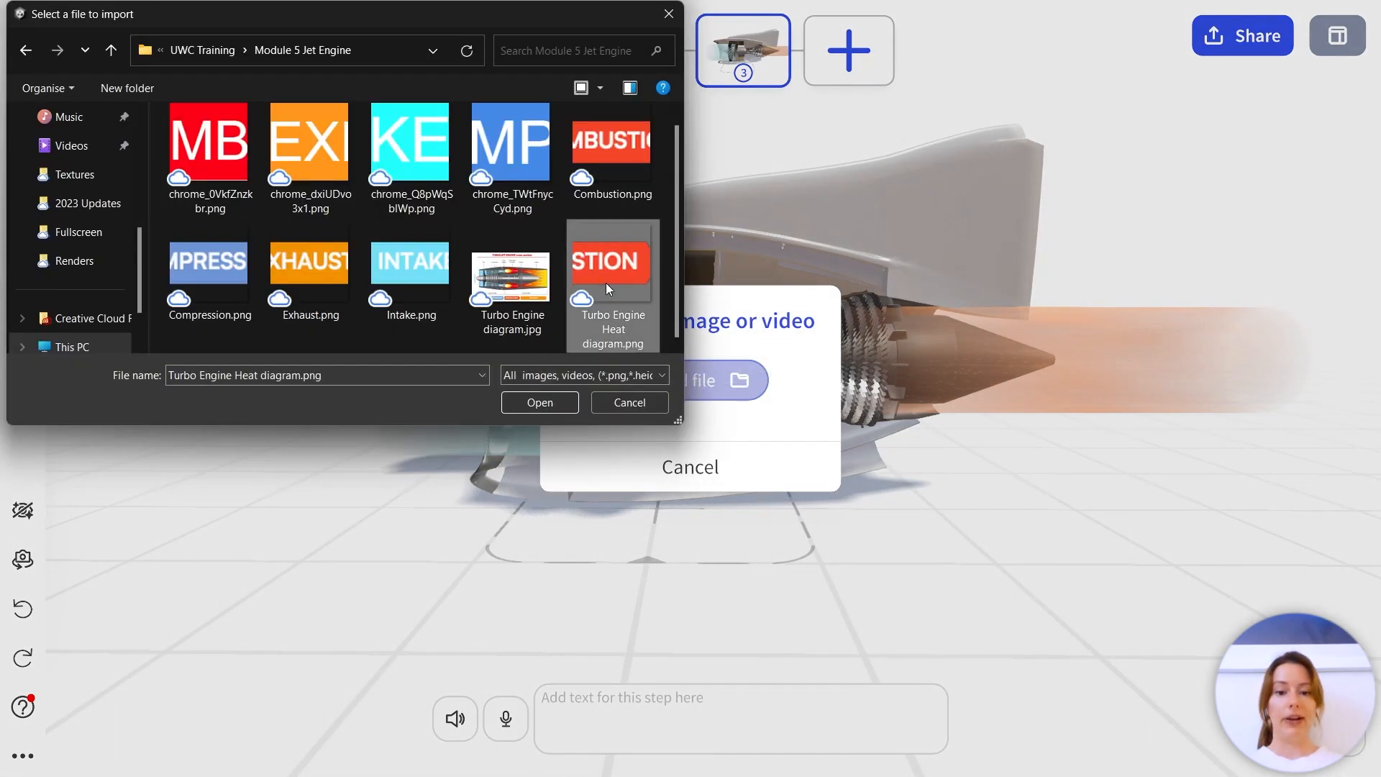
{"action": "left_click", "coordinate": [535, 403]}
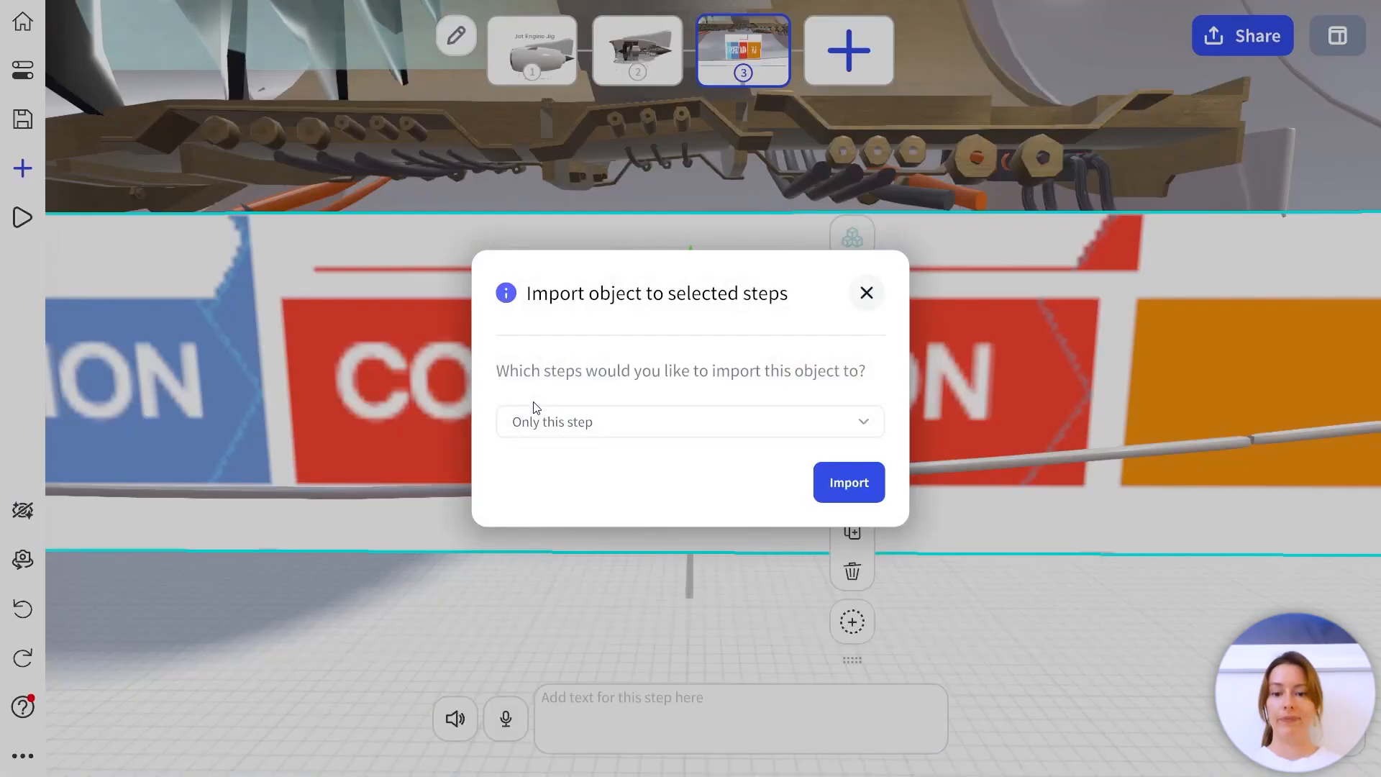
{"action": "left_click", "coordinate": [845, 483]}
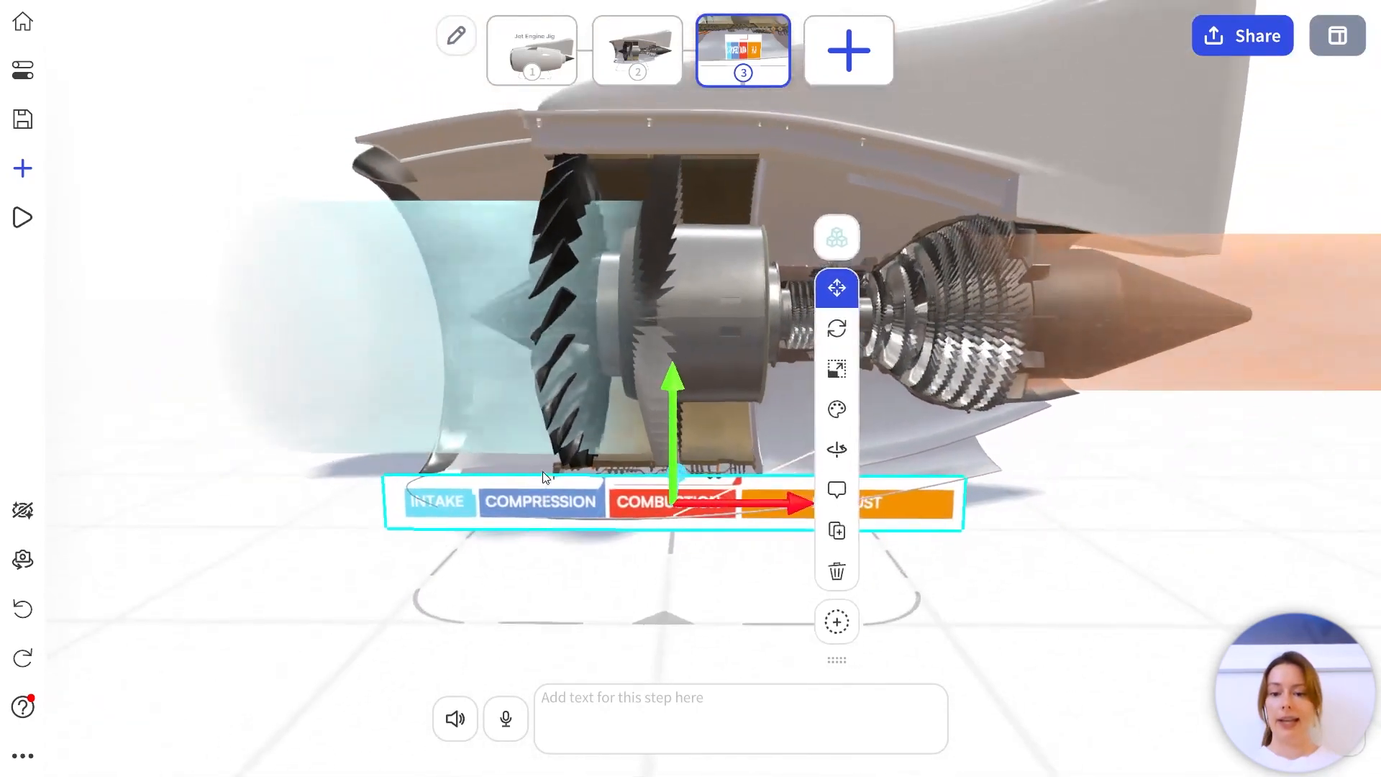
Enlarge the diagram image uniformly and shift it toward the exhaust so its labels span the engine's length.
{"action": "left_click", "coordinate": [830, 369]}
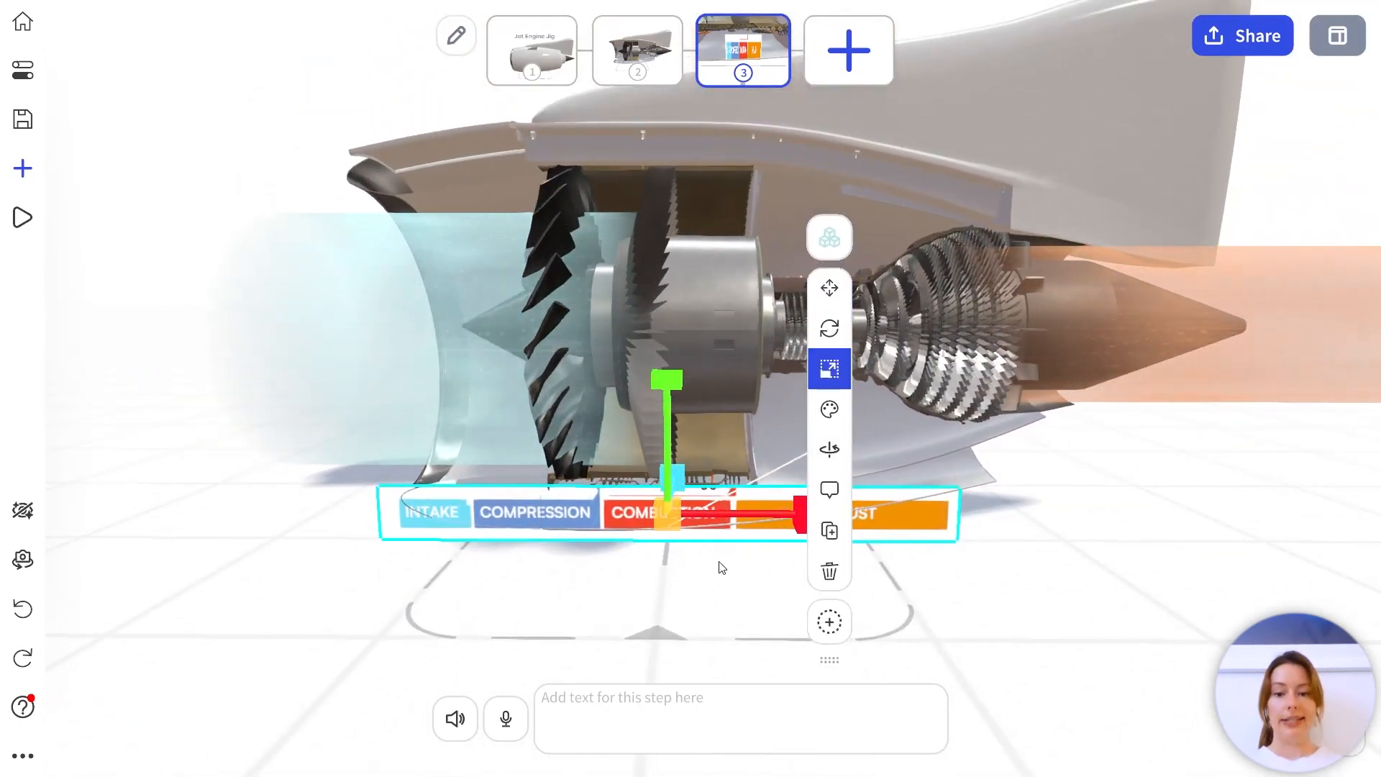
{"action": "left_click_drag", "start_coordinate": [669, 526], "coordinate": [946, 583]}
{"action": "left_click", "coordinate": [829, 287]}
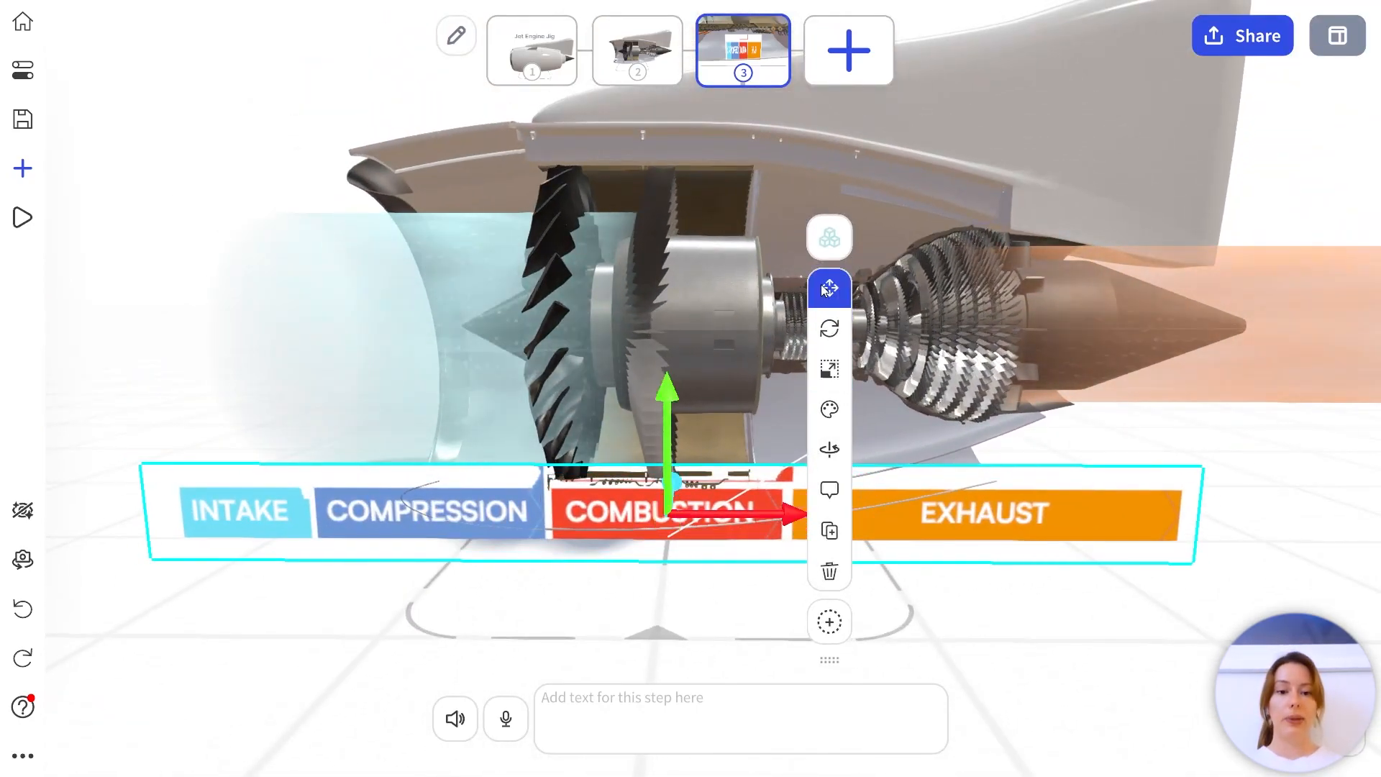
{"action": "left_click_drag", "start_coordinate": [735, 519], "coordinate": [952, 494]}
{"action": "scroll", "coordinate": [952, 493], "scroll_direction": "down", "scroll_amount": 2}
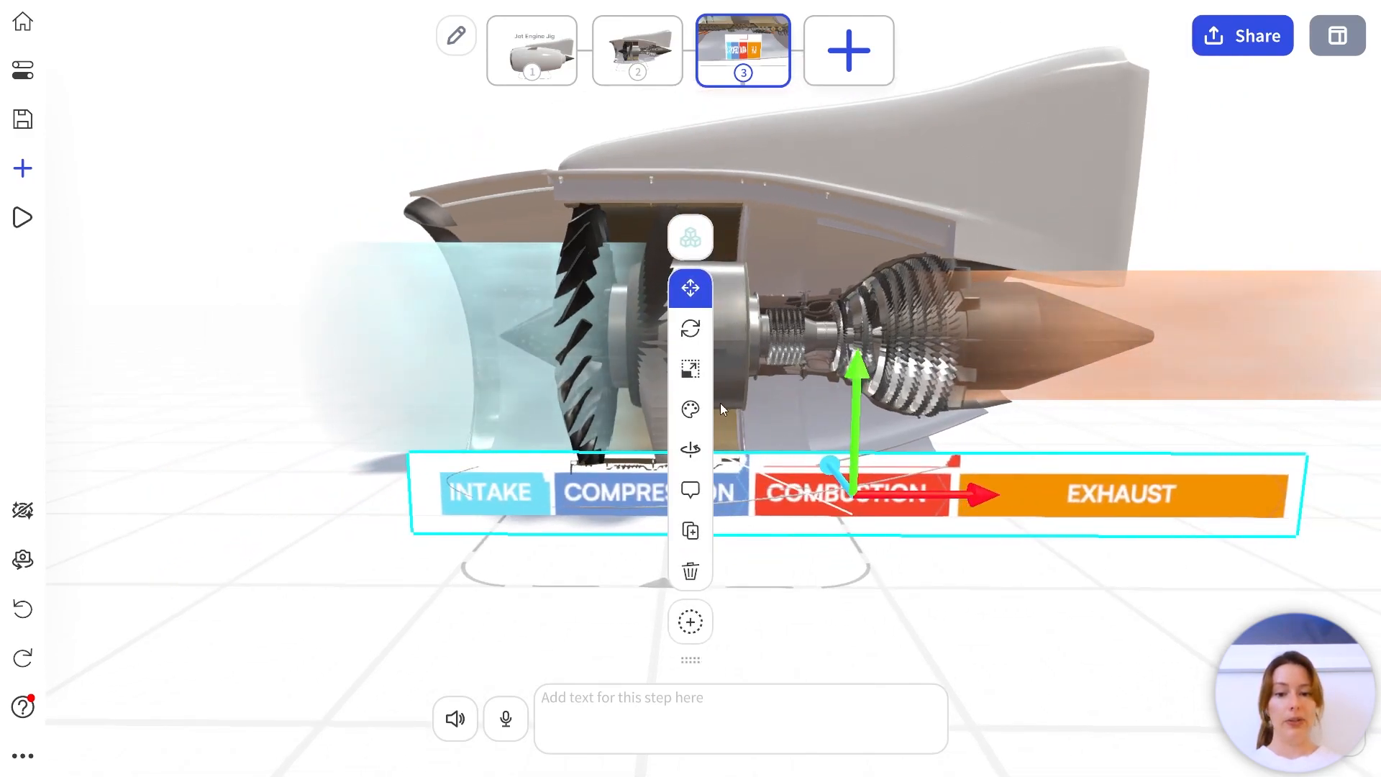
Make the diagram image's background transparent and position the image in front of the engine.
{"action": "left_click", "coordinate": [691, 409]}
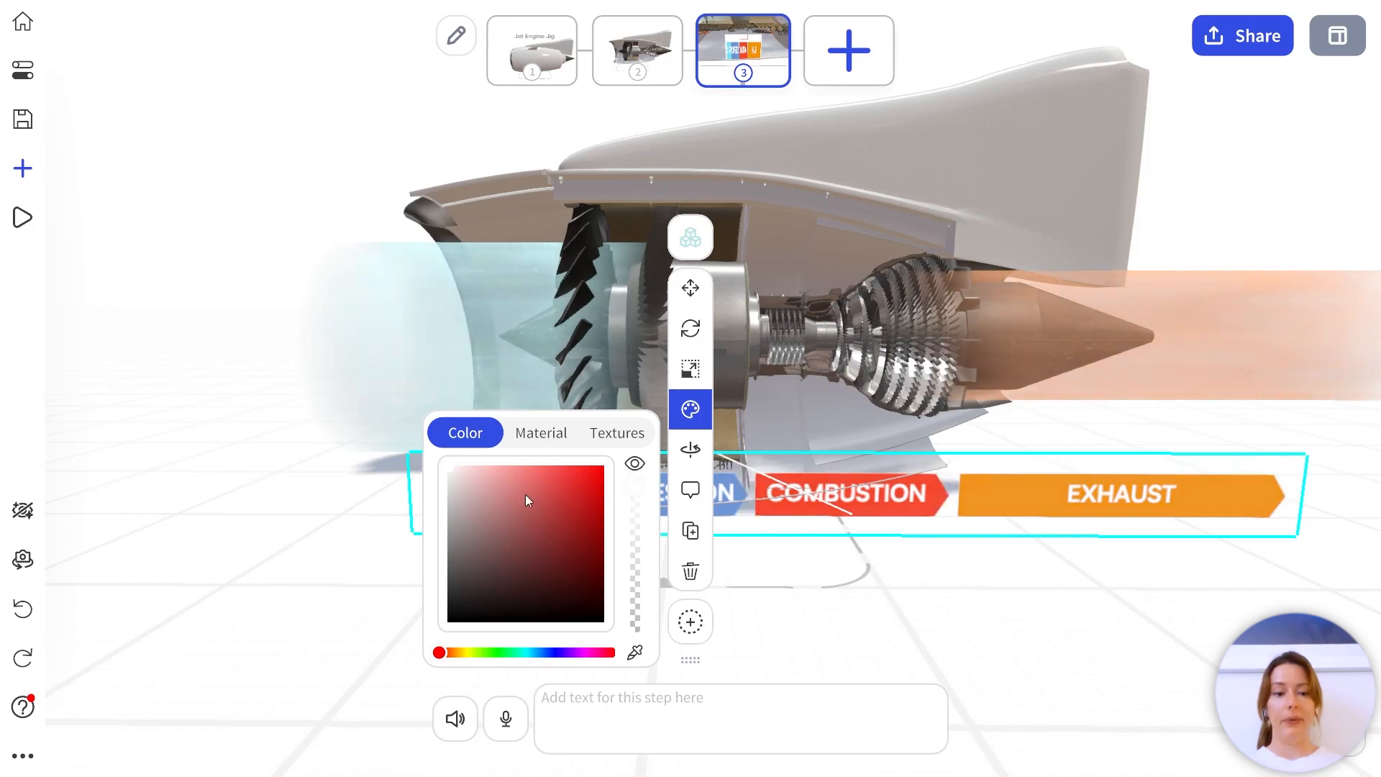
{"action": "left_click", "coordinate": [239, 311]}
{"action": "left_click_drag", "start_coordinate": [789, 576], "coordinate": [933, 580]}
{"action": "left_click", "coordinate": [476, 558]}
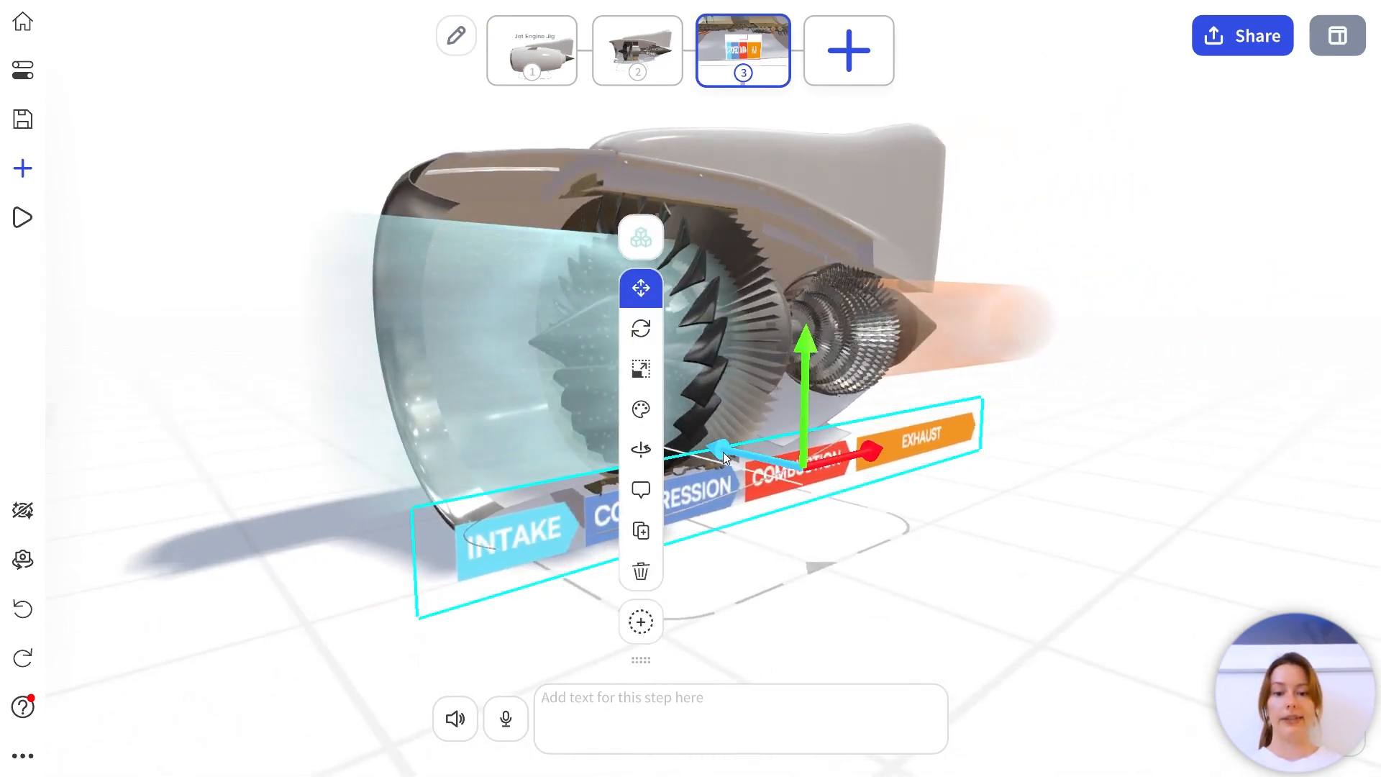
{"action": "left_click_drag", "start_coordinate": [1098, 274], "coordinate": [899, 268]}
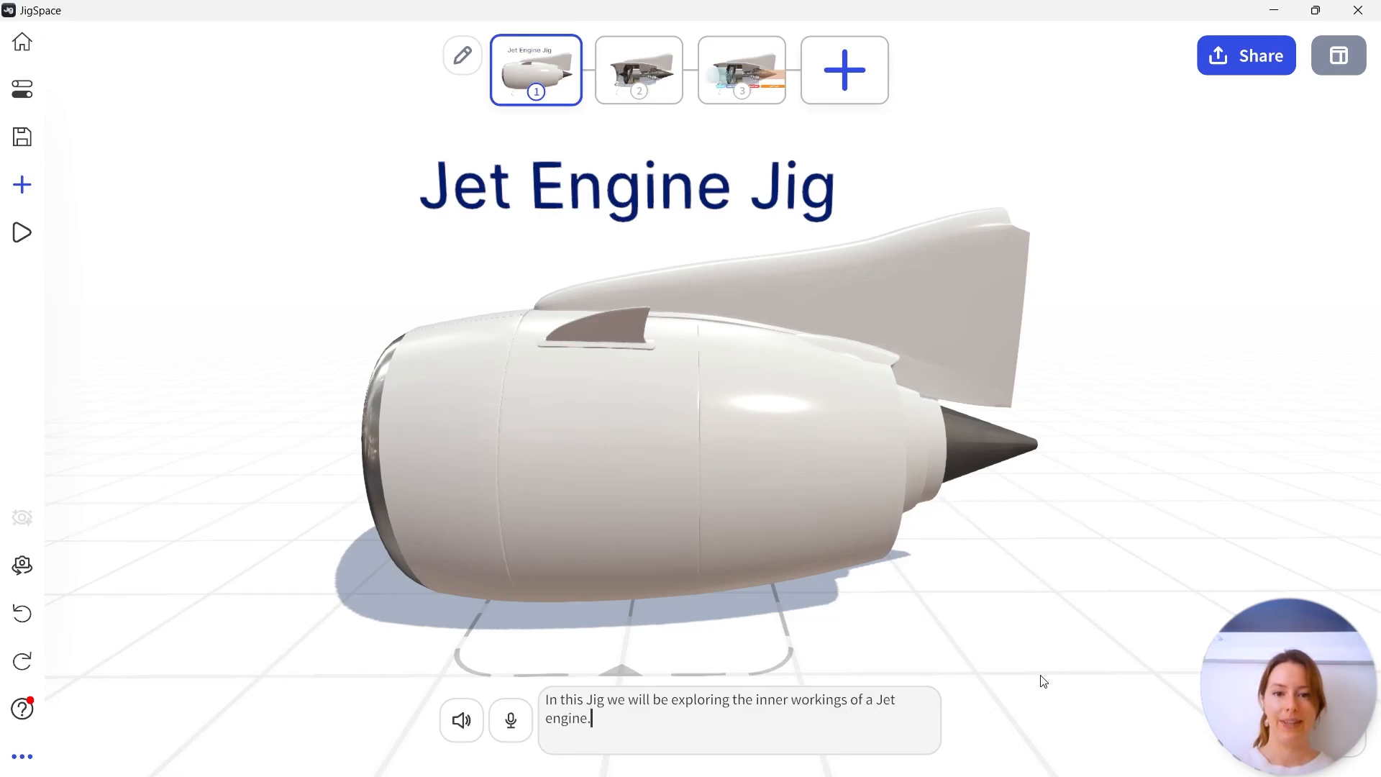
Give step 2 the description "As the turbine spins it draws fresh air into the jet engine.".
{"action": "left_click", "coordinate": [623, 71]}
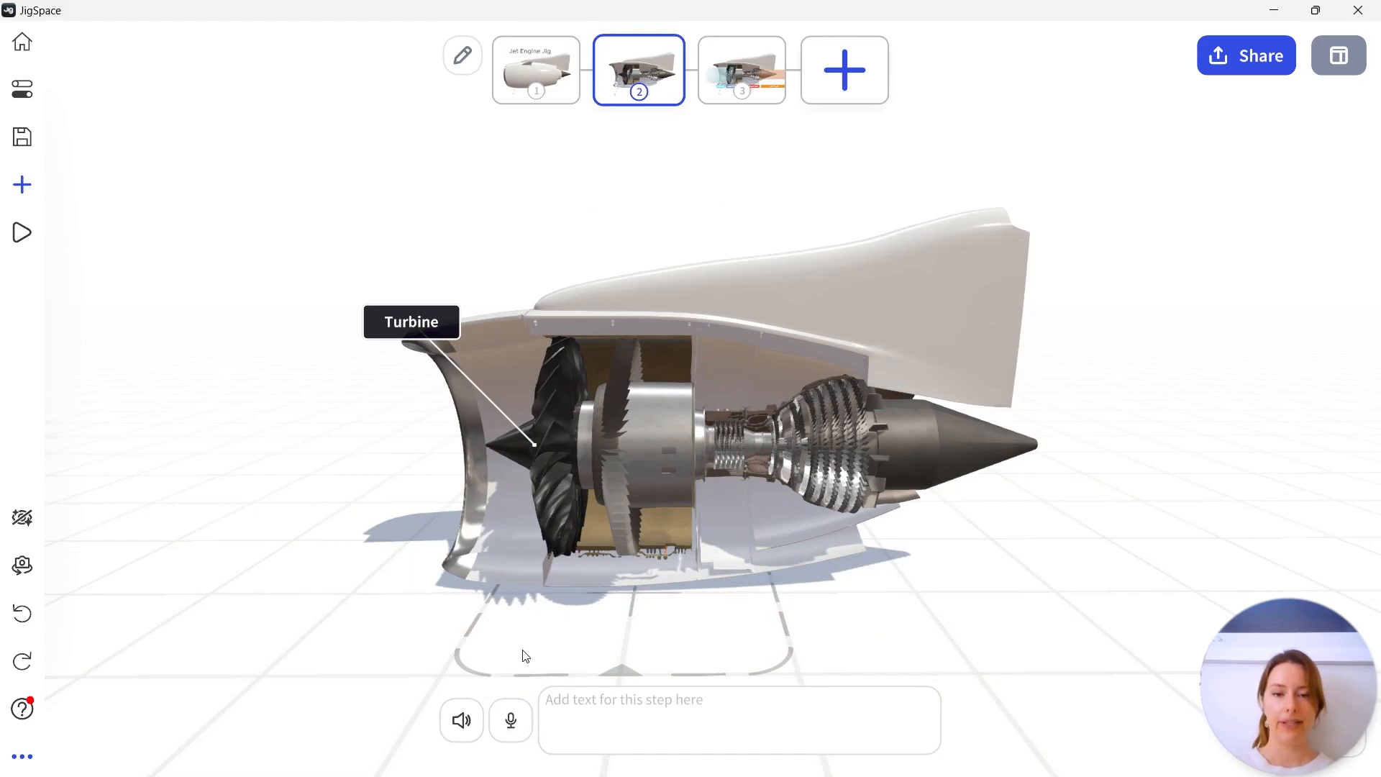
{"action": "left_click", "coordinate": [689, 699]}
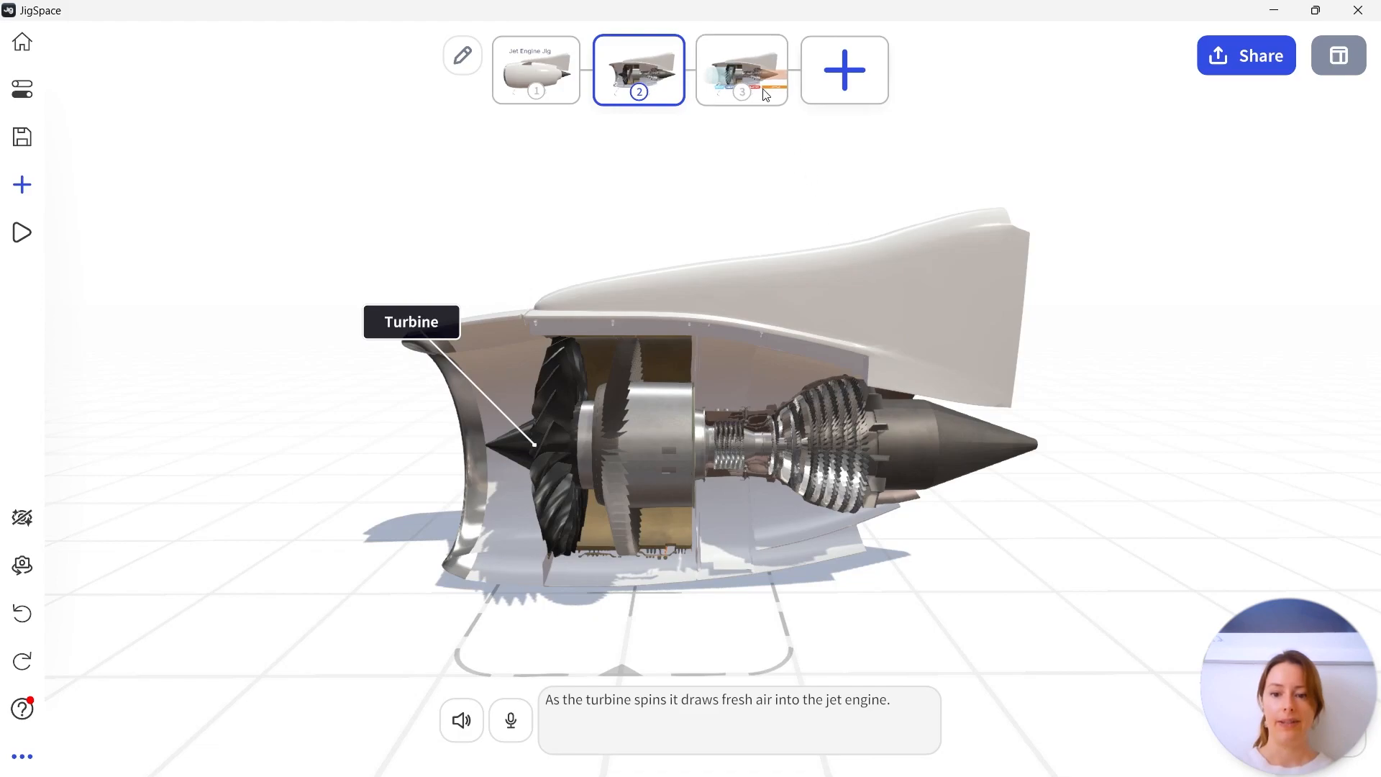
Describe step 3 as "This fresh air is then compressed and mixed with fuel in the combustion chamber to create the powerful thrust needed to lift a jet plane into the air.".
{"action": "left_click", "coordinate": [744, 83]}
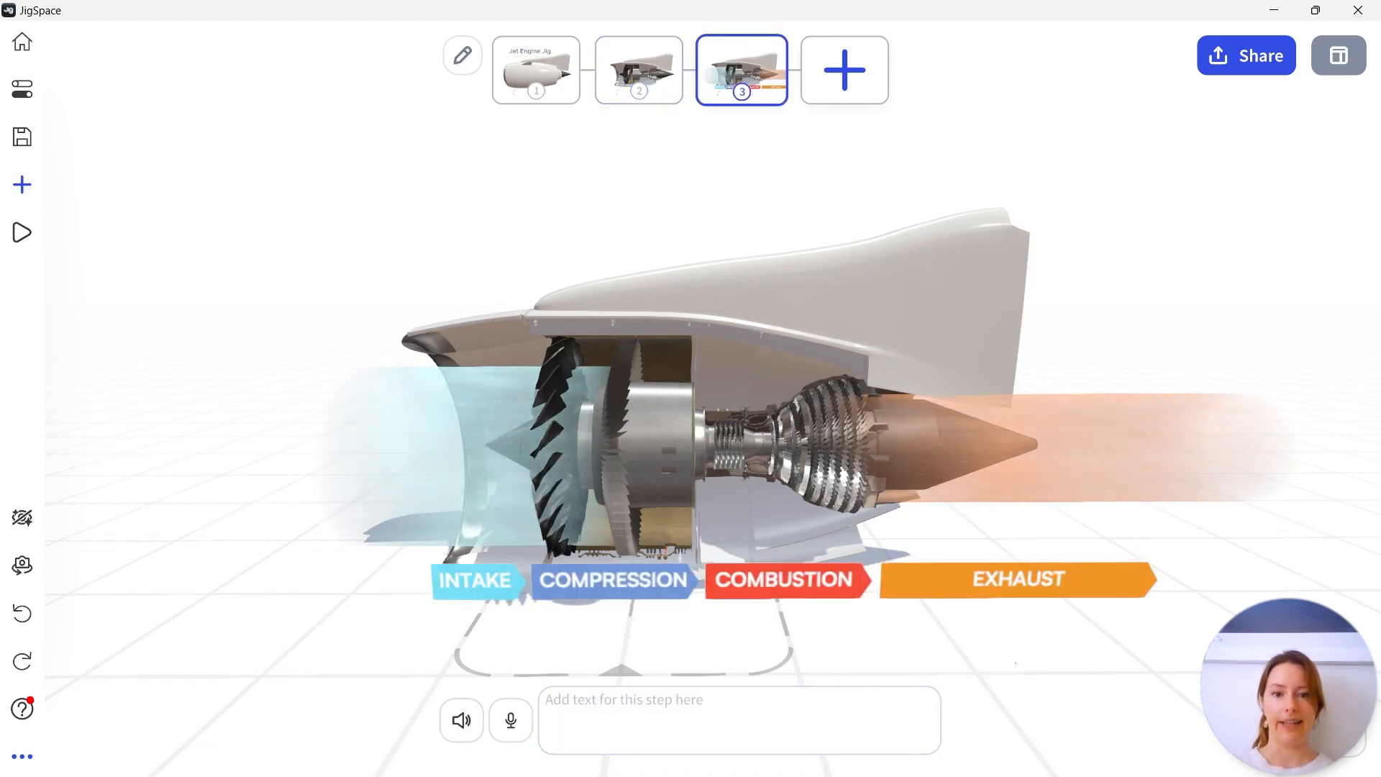
{"action": "left_click", "coordinate": [749, 730]}
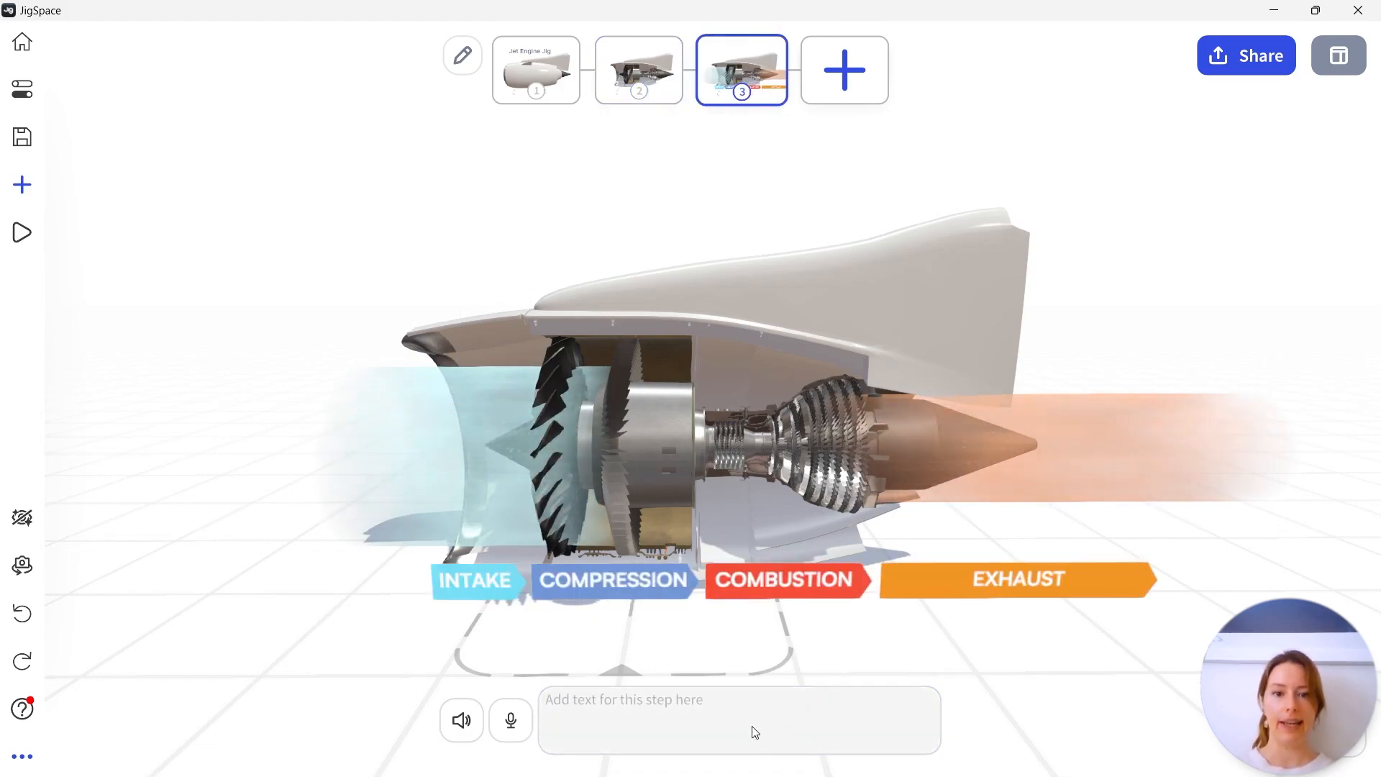
{"action": "type", "text": "This fresh ai"}
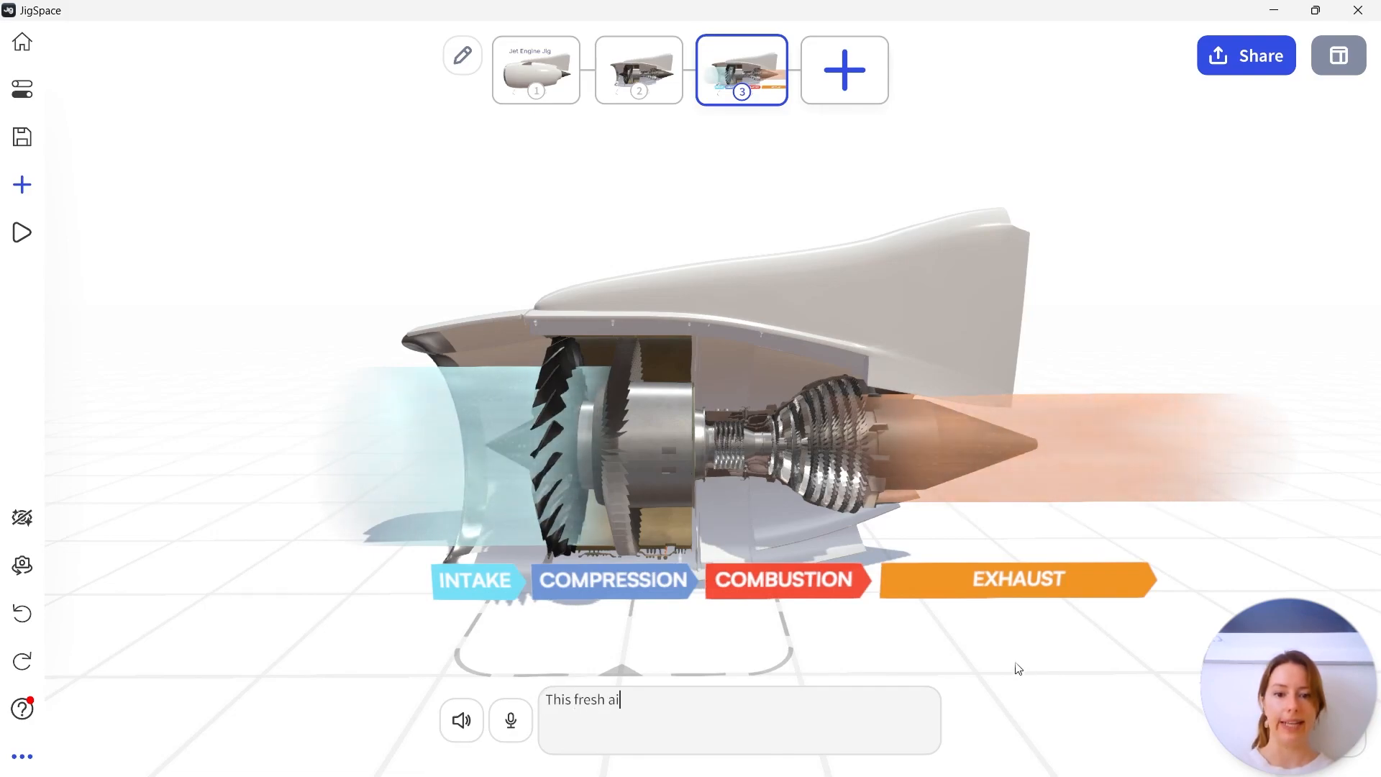
{"action": "type", "text": "r is then compressed and mixed with fuel in the combustion chamber to create the powerful thrust"}
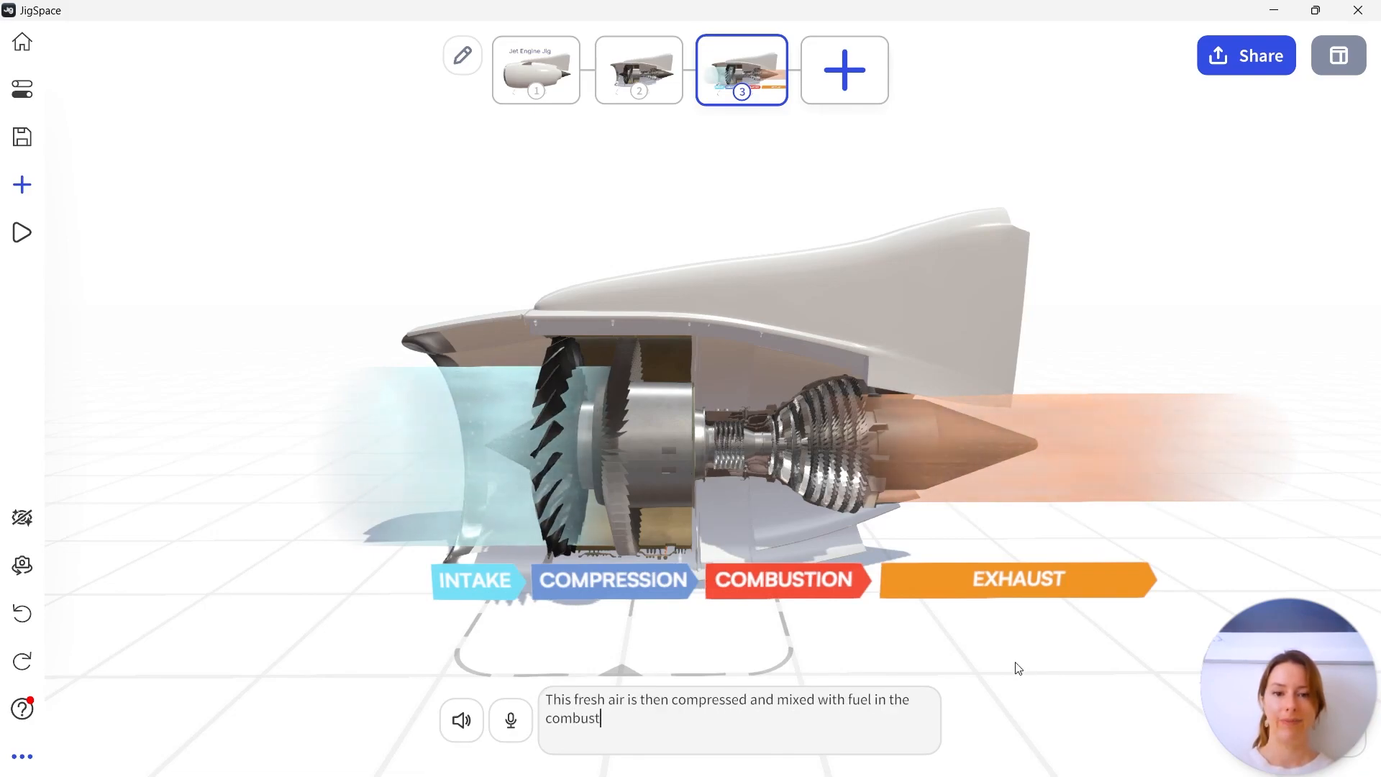
{"action": "type", "text": " needed to lift a jet plane into the air."}
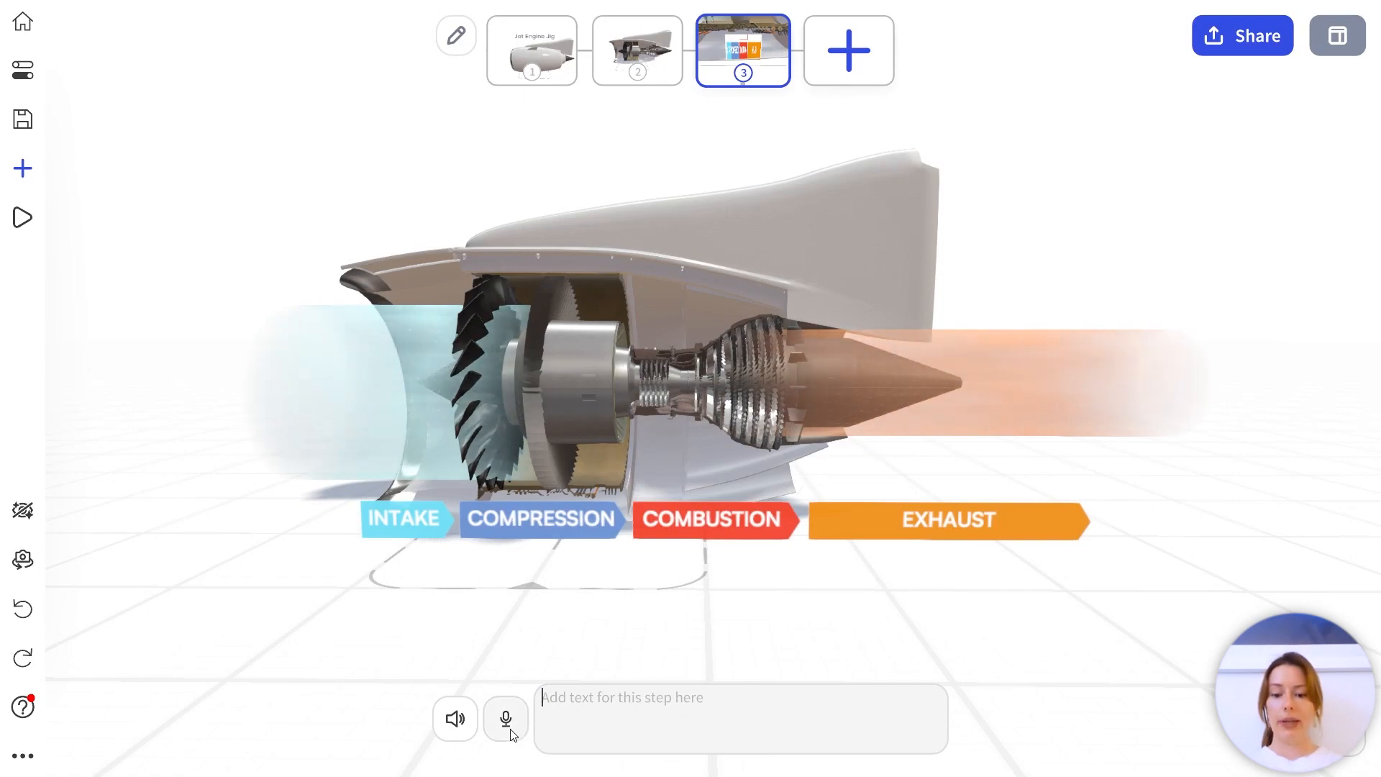
Import the sound file "Jet SFX2.mp3" as the audio of step 3.
{"action": "left_click", "coordinate": [454, 718]}
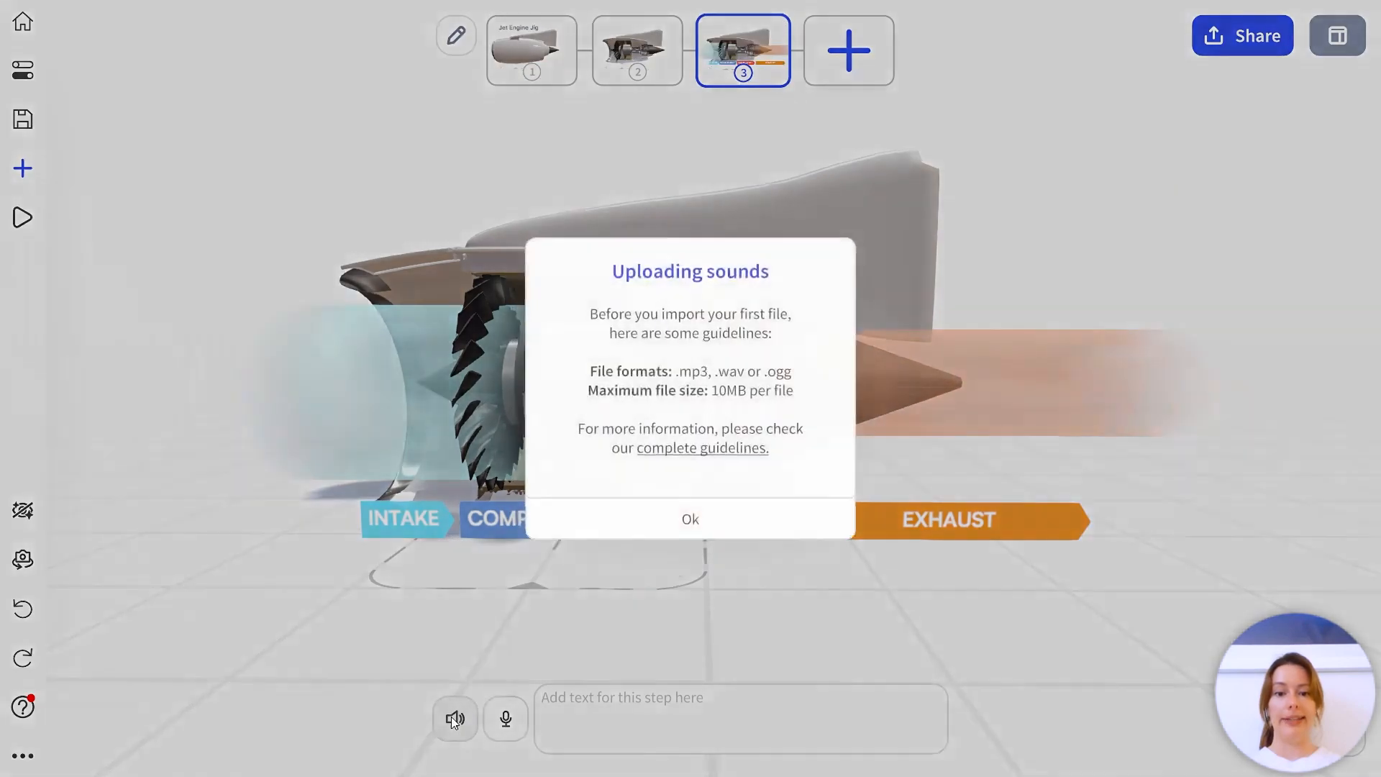
{"action": "left_click", "coordinate": [692, 519]}
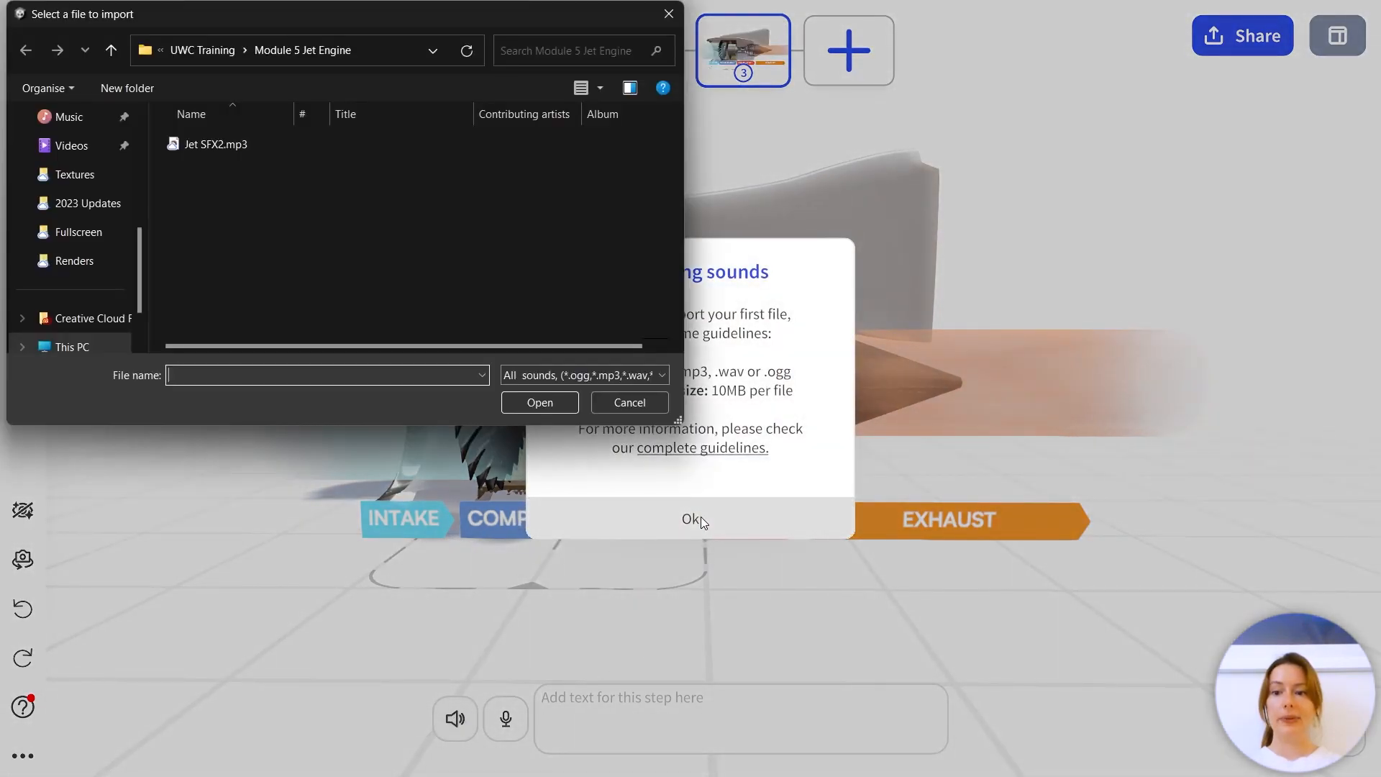
{"action": "left_click", "coordinate": [227, 148]}
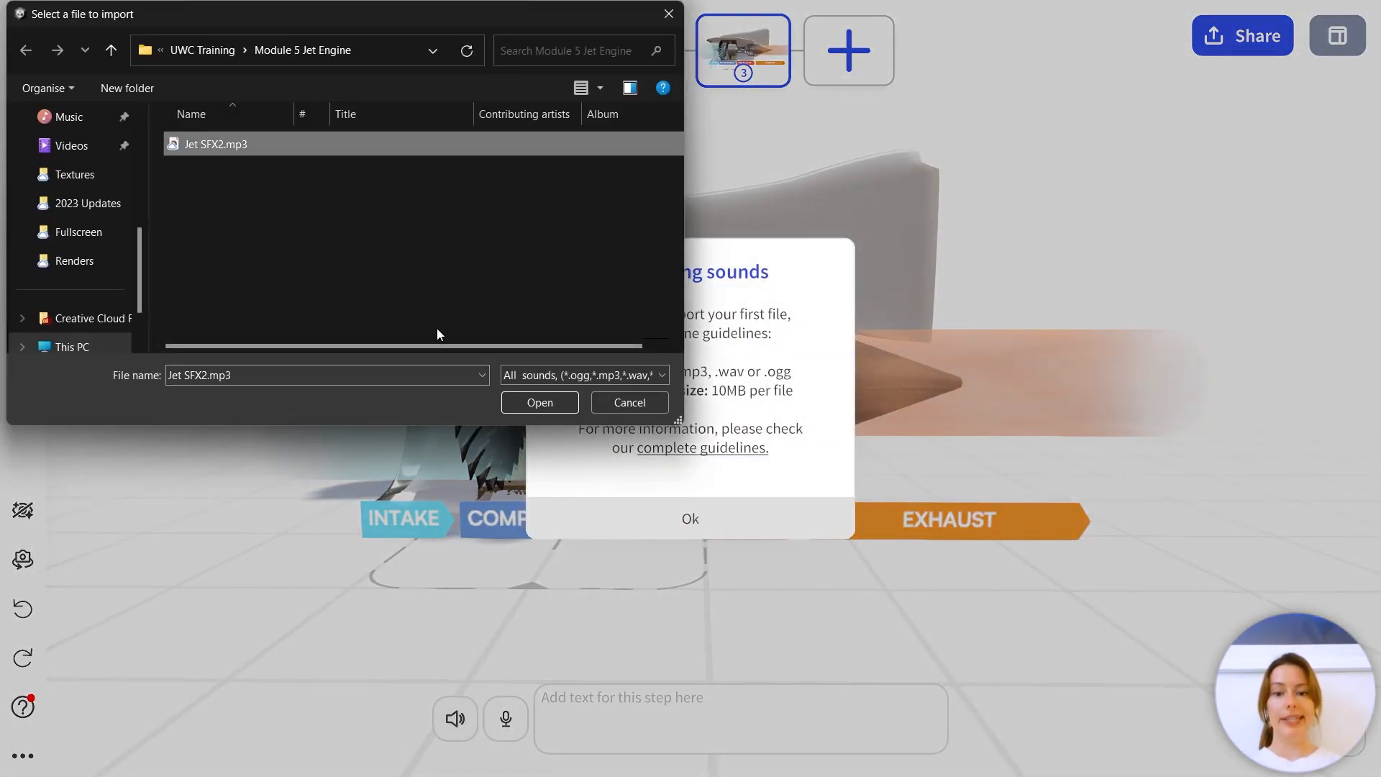
{"action": "left_click", "coordinate": [540, 403]}
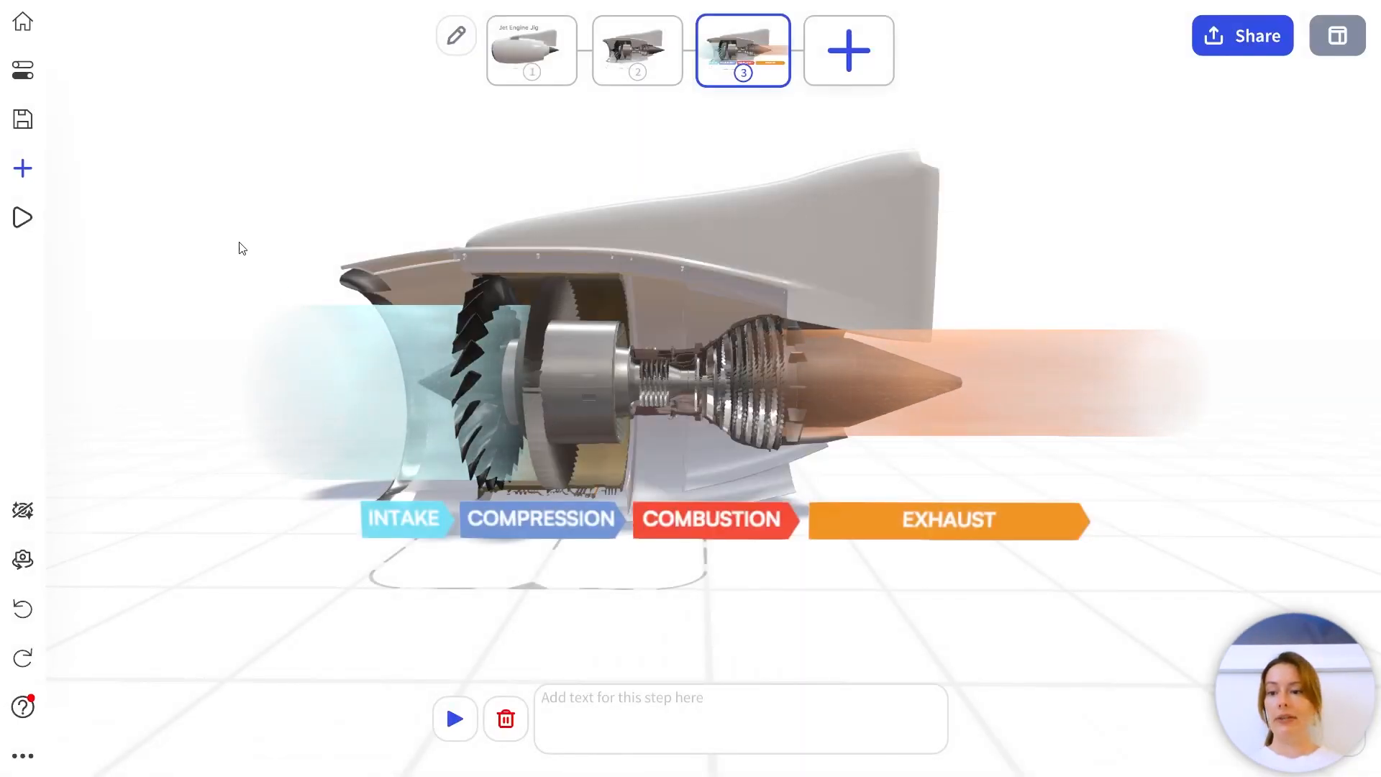
Start viewing the Jig in AR, saving the unsaved changes first.
{"action": "left_click", "coordinate": [22, 217]}
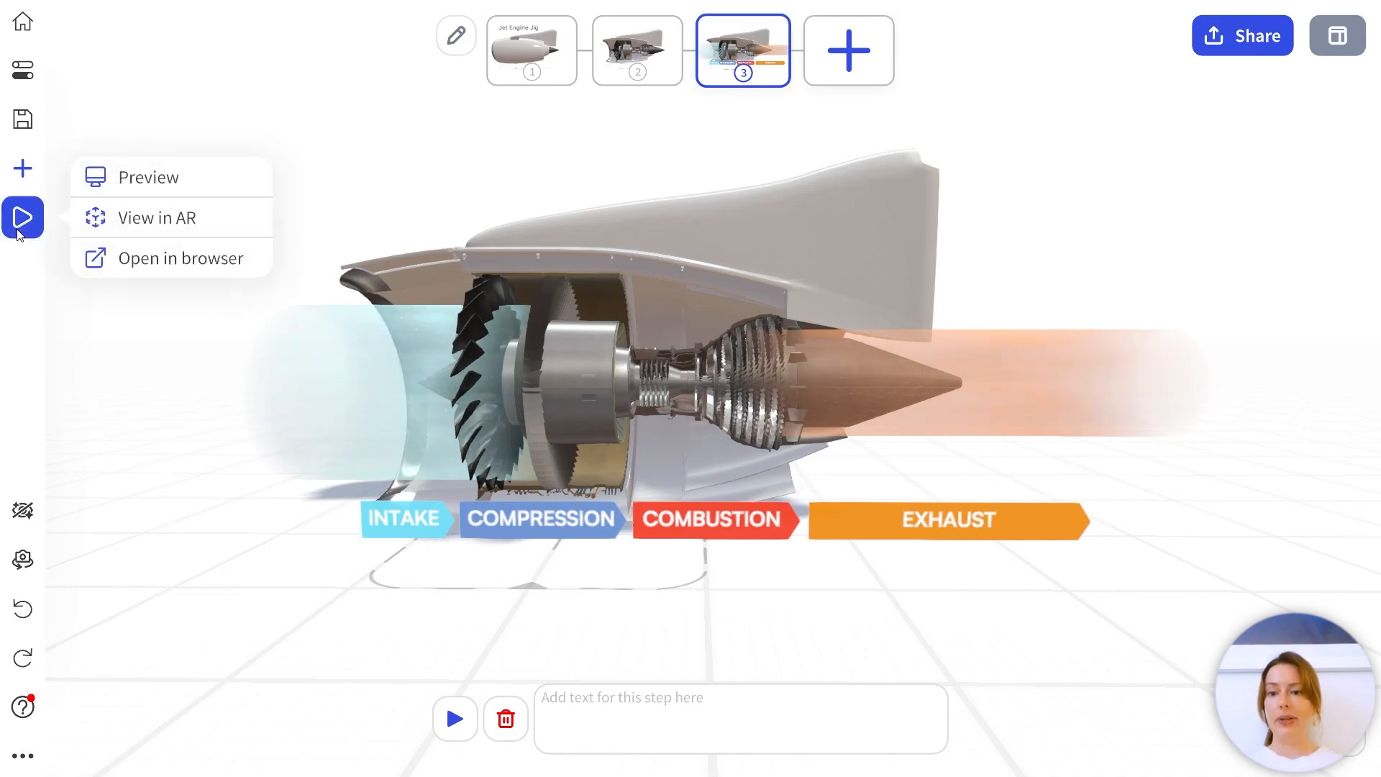
{"action": "left_click", "coordinate": [183, 226]}
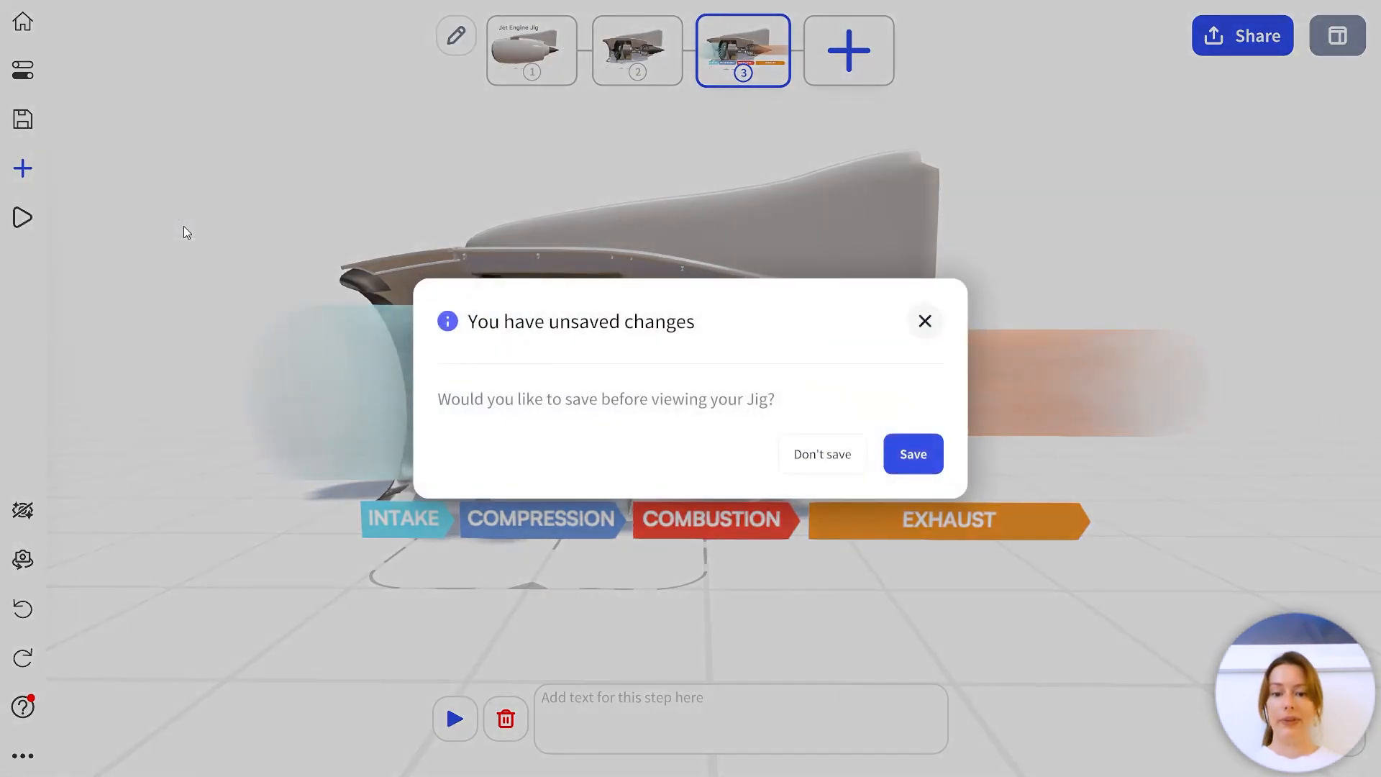
{"action": "left_click", "coordinate": [907, 452]}
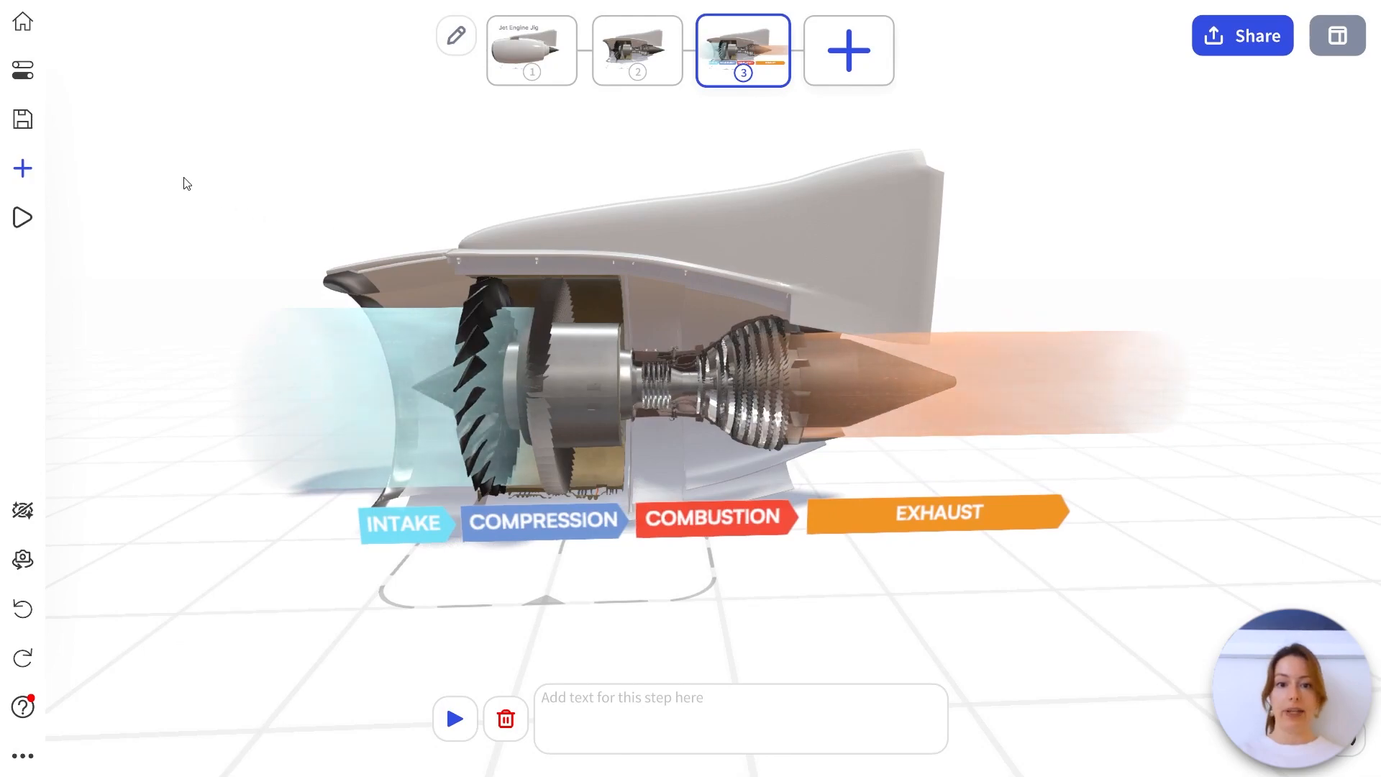
Rename the Jig "Jet Engine Jig" and describe it as "In this Jig we will explore the internal components of the Jet Engine.".
{"action": "left_click", "coordinate": [23, 70]}
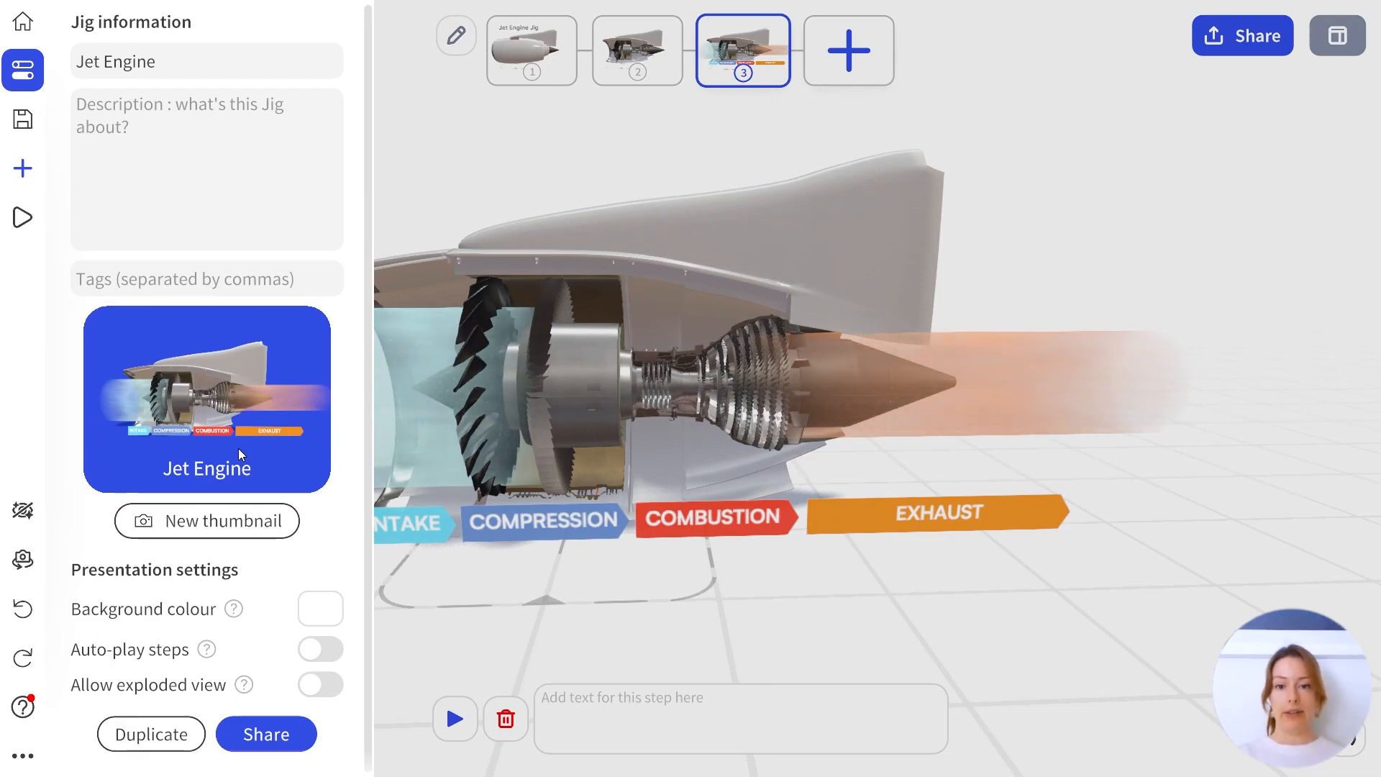
{"action": "left_click", "coordinate": [210, 72]}
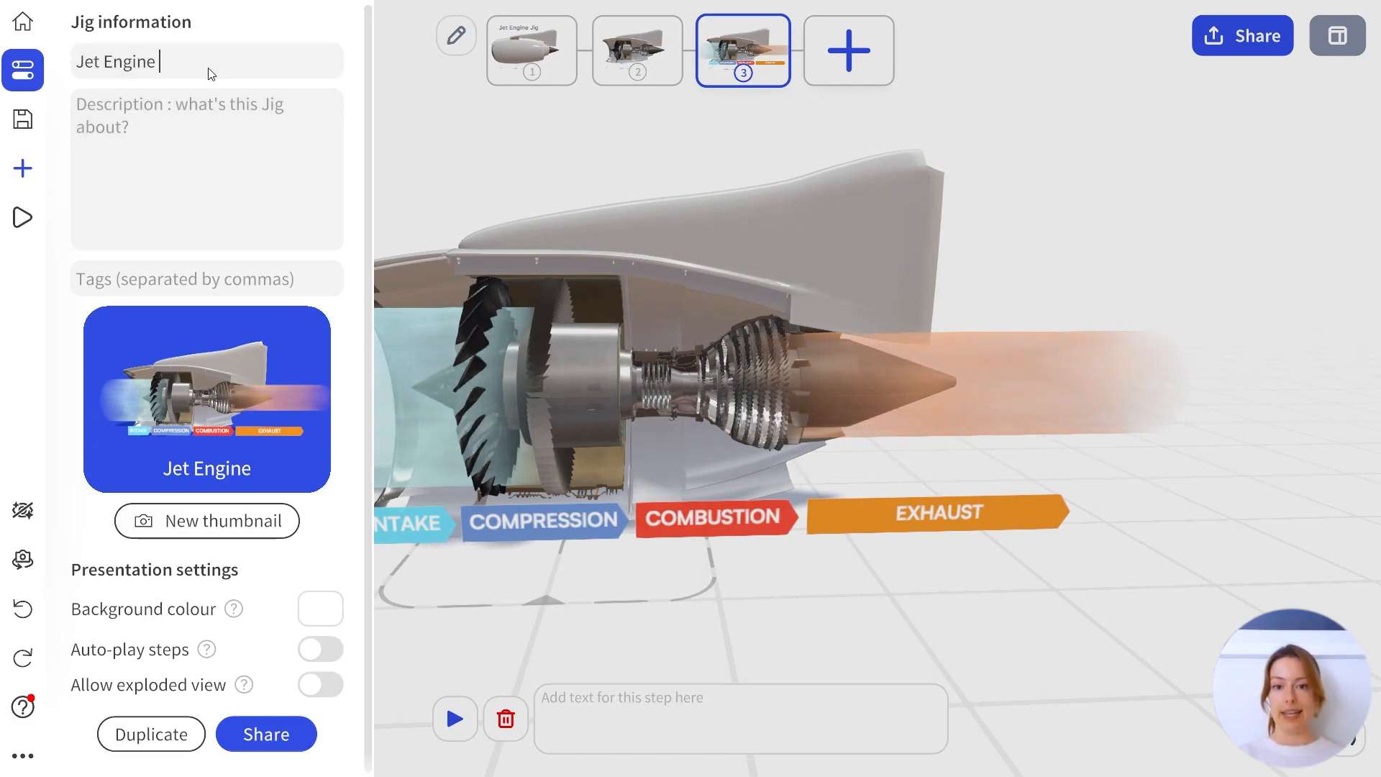
{"action": "type", "text": "Jig"}
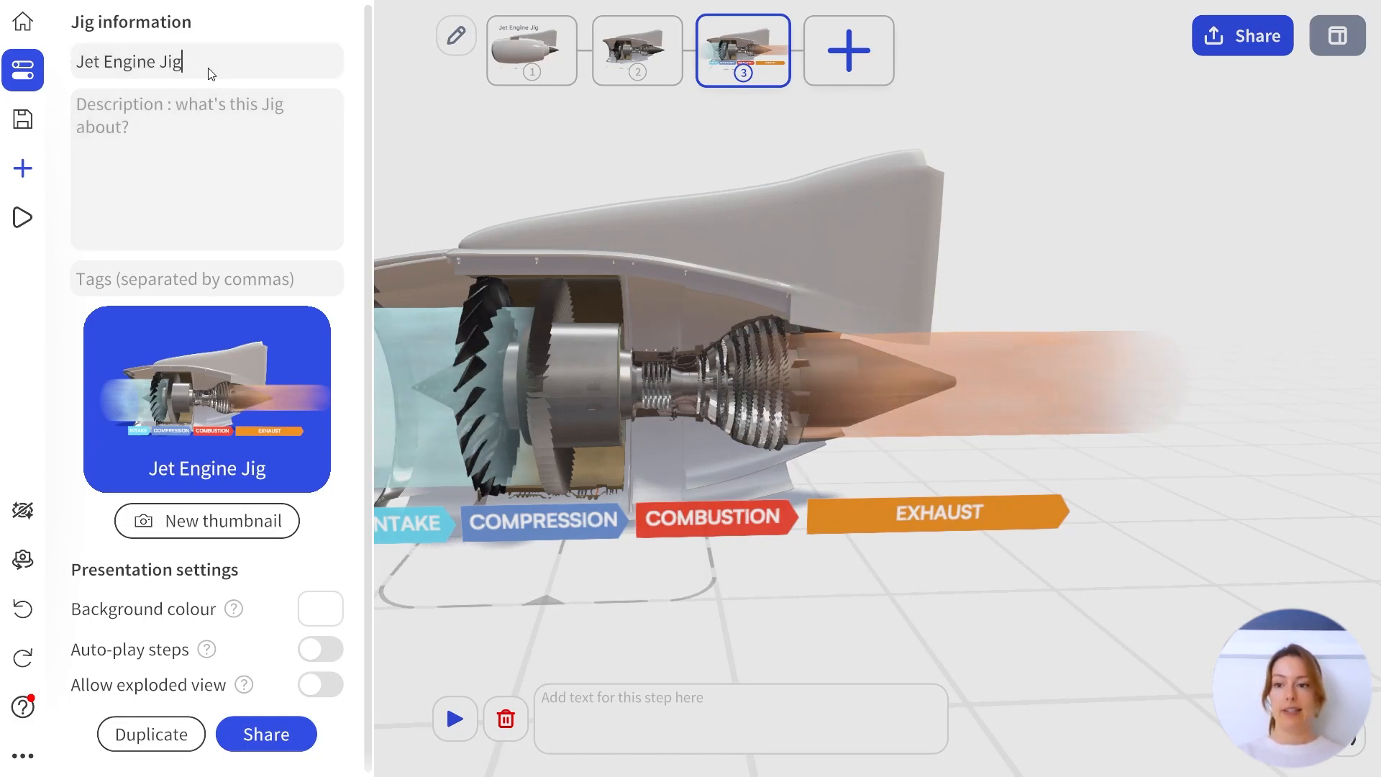
{"action": "left_click", "coordinate": [228, 124]}
{"action": "type", "text": "In this Jig we will explore the internal components of the Jet Engine"}
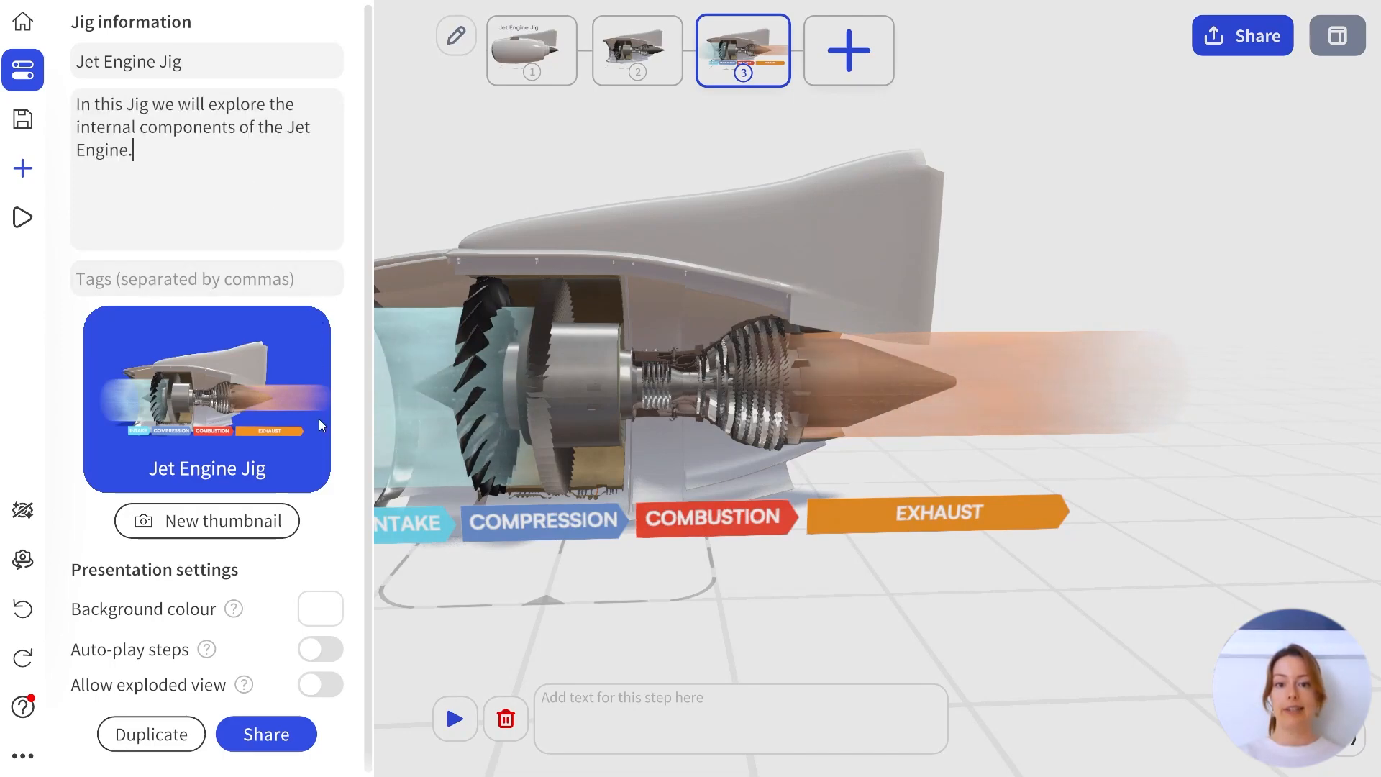
Capture a new Jig thumbnail on a dark backdrop, with the engine angled and enlarged to show its intake and fan.
{"action": "left_click", "coordinate": [186, 520]}
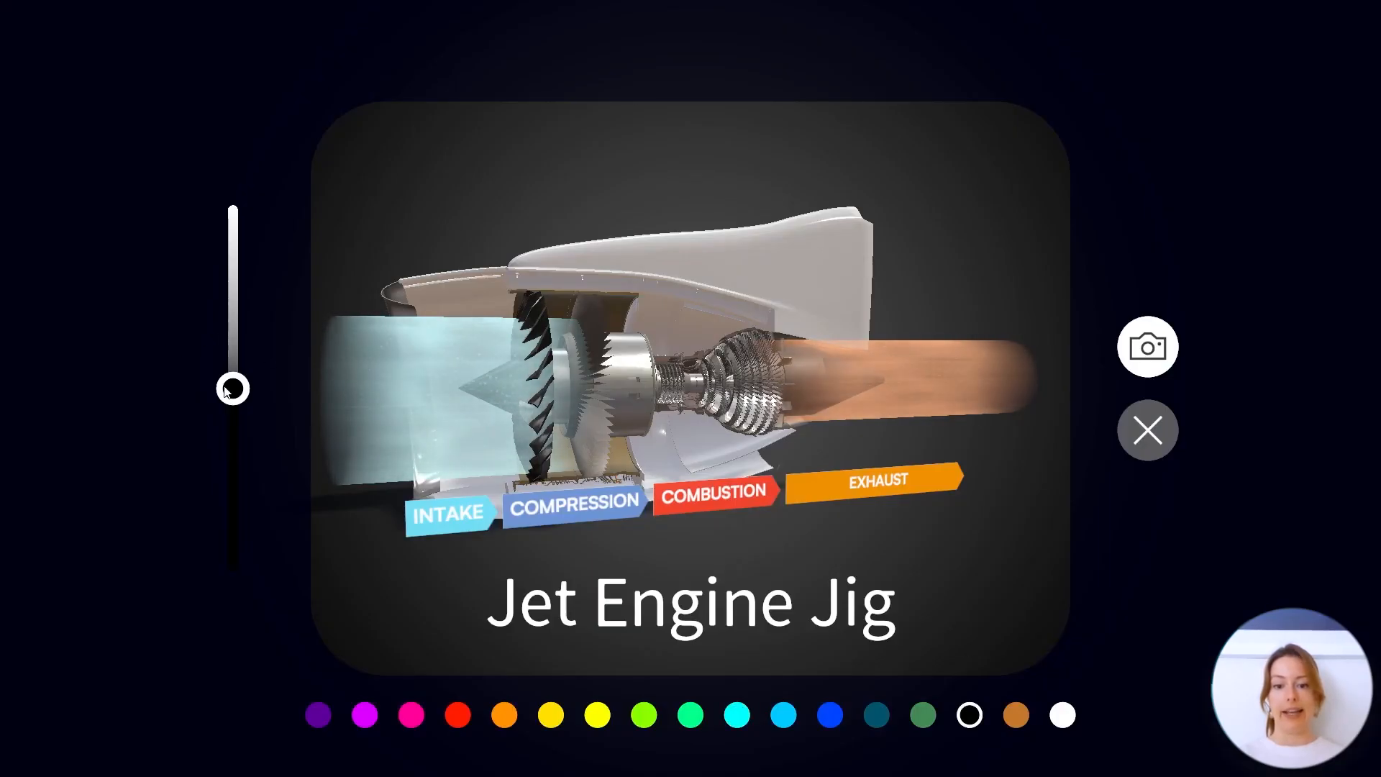
{"action": "mouse_move", "coordinate": [231, 388]}
{"action": "left_mouse_down"}
{"action": "mouse_move", "coordinate": [231, 431]}
{"action": "mouse_move", "coordinate": [237, 269]}
{"action": "mouse_move", "coordinate": [231, 384]}
{"action": "left_mouse_up"}
{"action": "left_click_drag", "start_coordinate": [656, 385], "coordinate": [712, 371]}
{"action": "scroll", "coordinate": [712, 371], "scroll_direction": "up", "scroll_amount": 2}
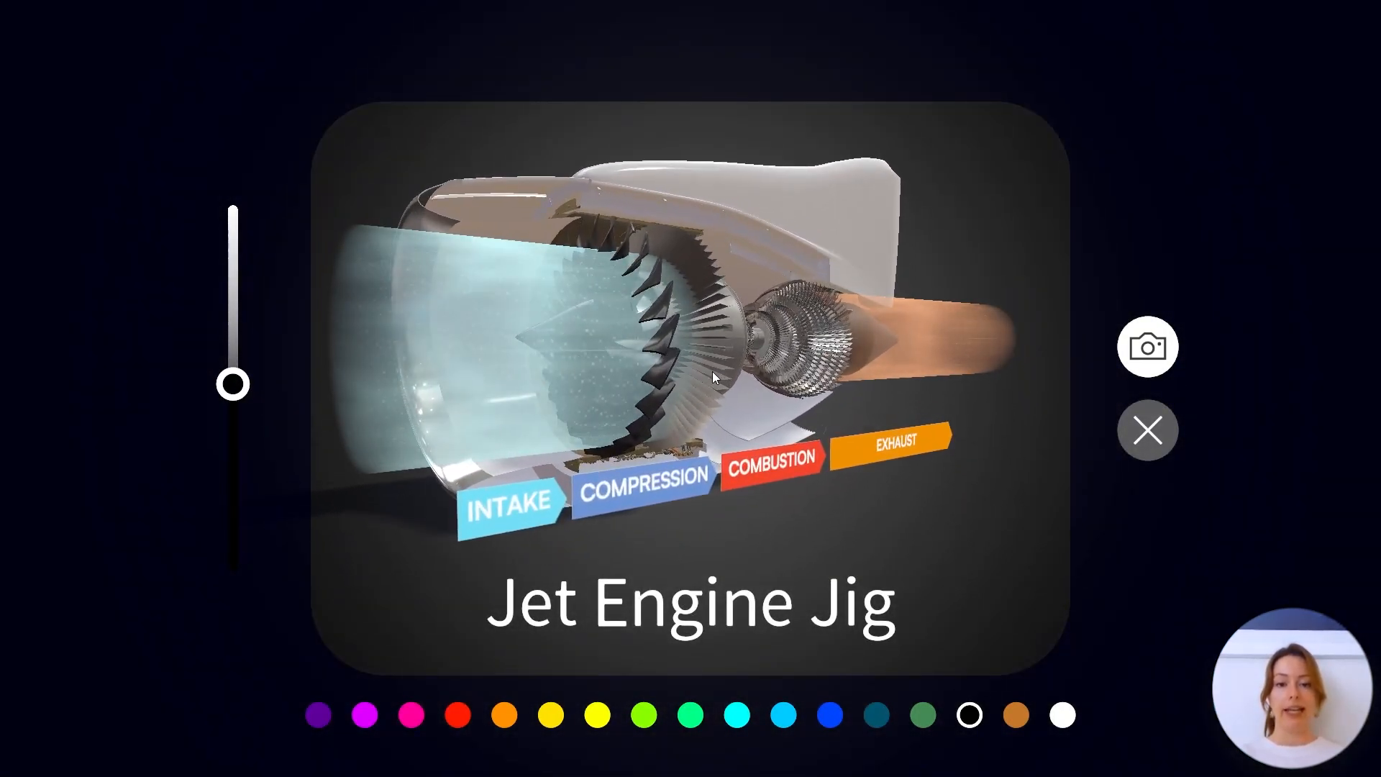
{"action": "left_click", "coordinate": [1149, 348]}
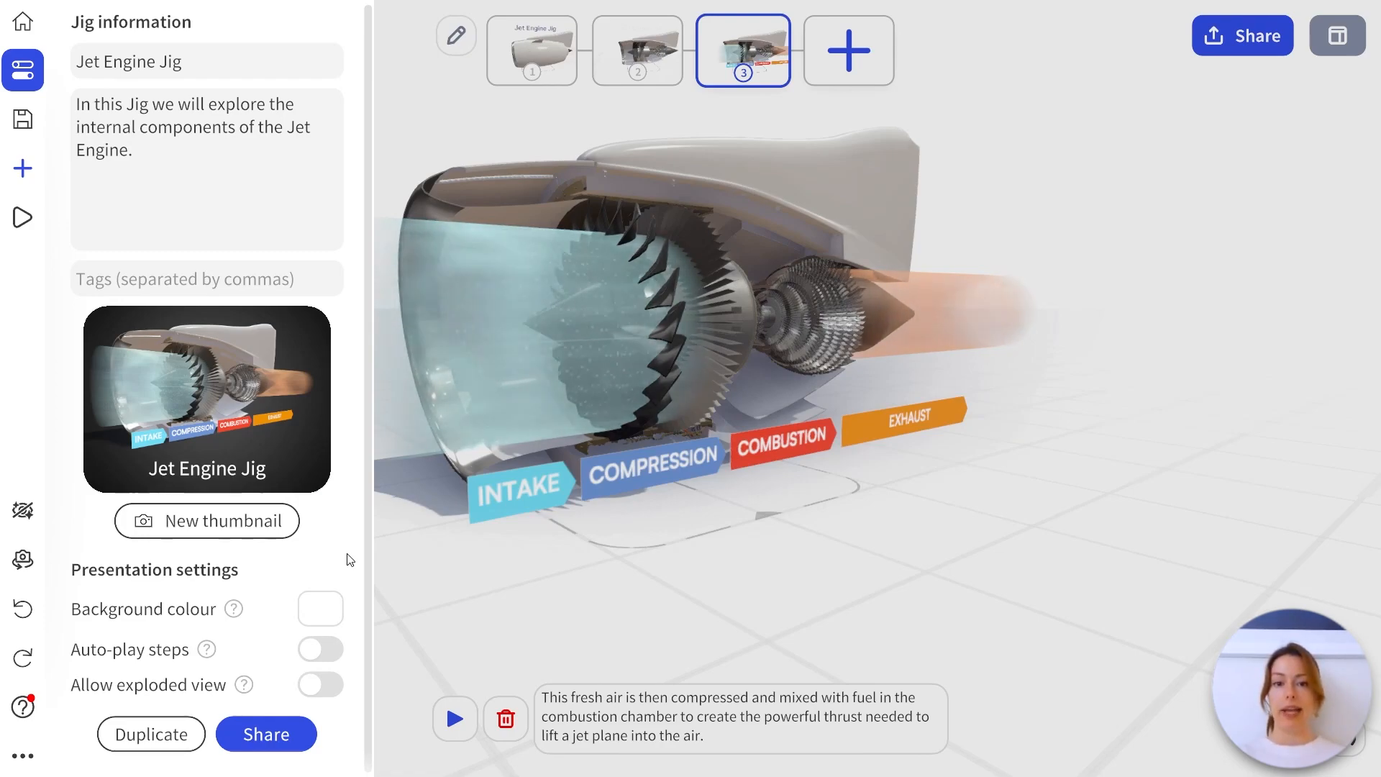
Try black (#000000) as the presentation's background colour, and return it to white (#FFFFFF).
{"action": "left_click", "coordinate": [317, 610]}
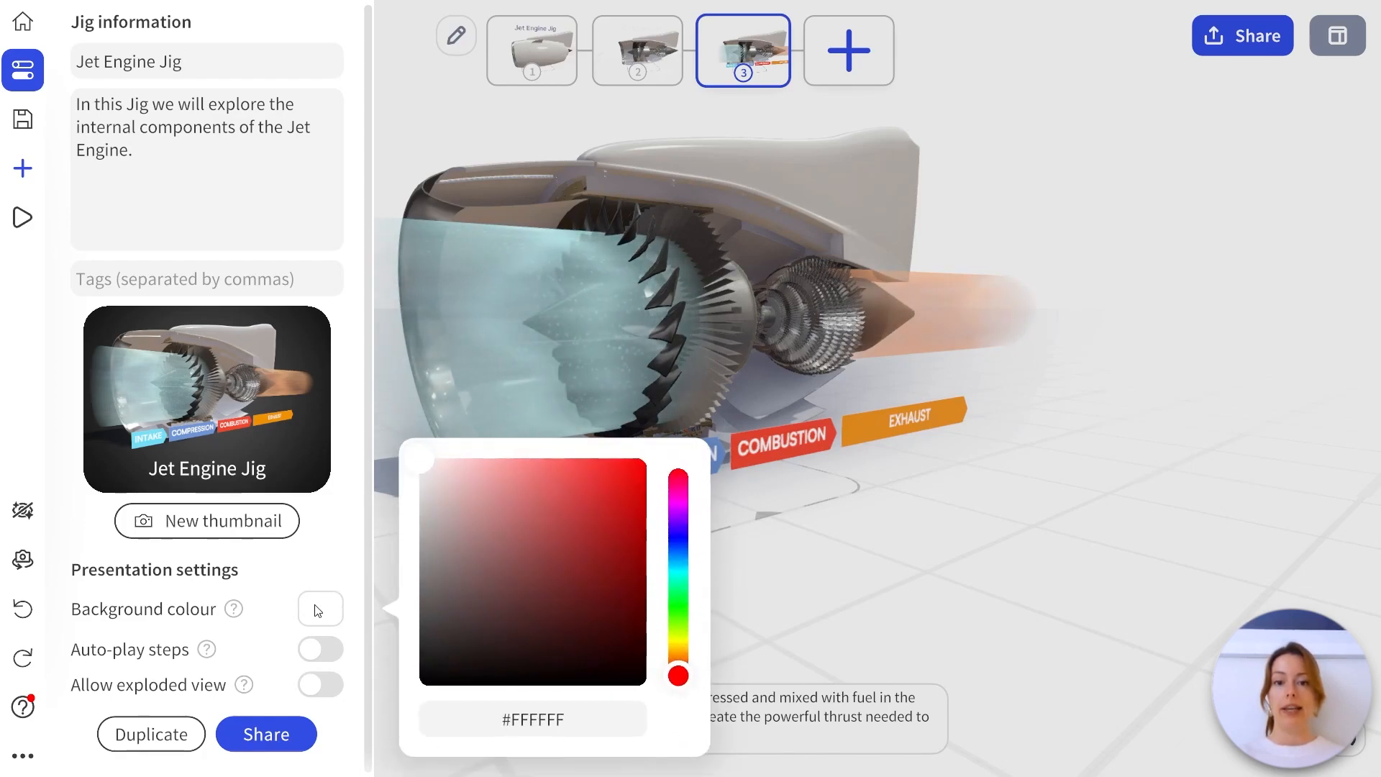
{"action": "left_click_drag", "start_coordinate": [424, 462], "coordinate": [407, 698]}
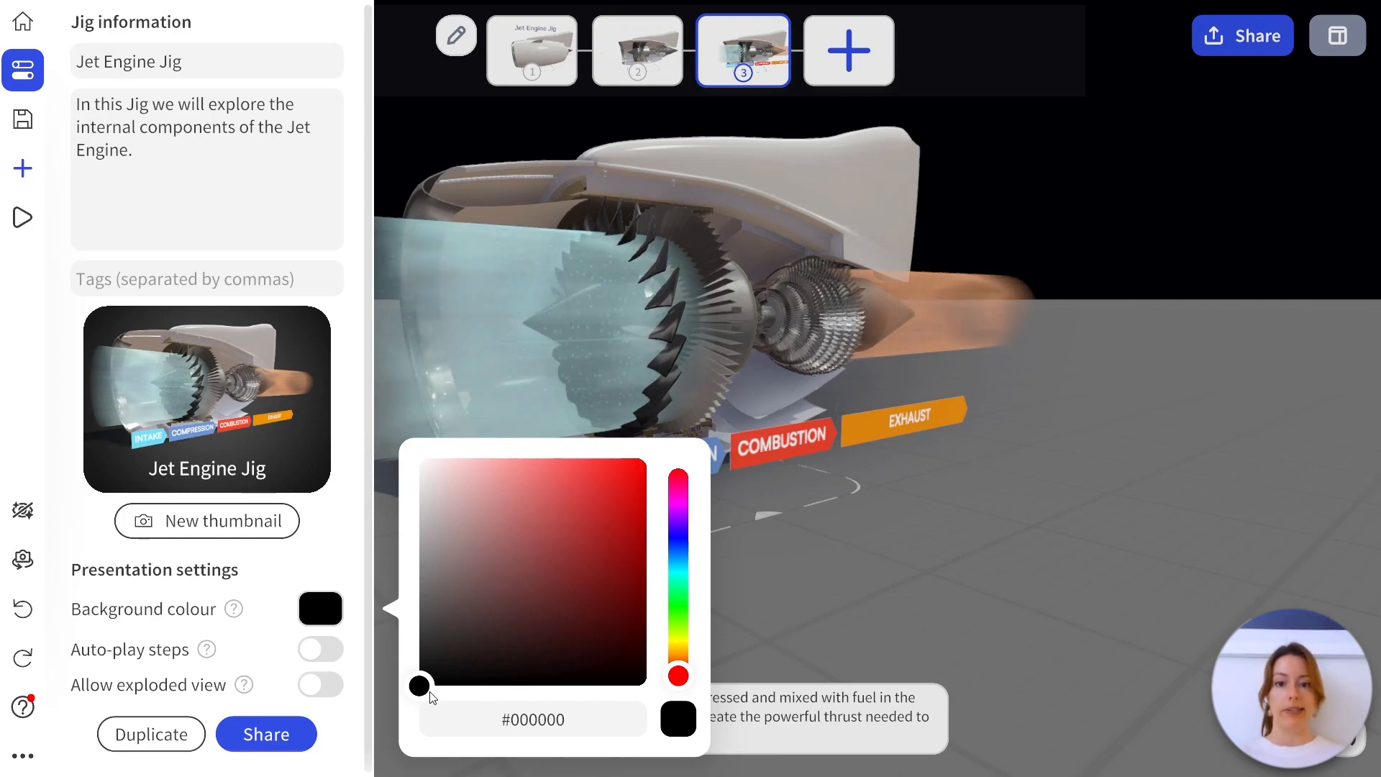
{"action": "left_click_drag", "start_coordinate": [431, 695], "coordinate": [387, 446]}
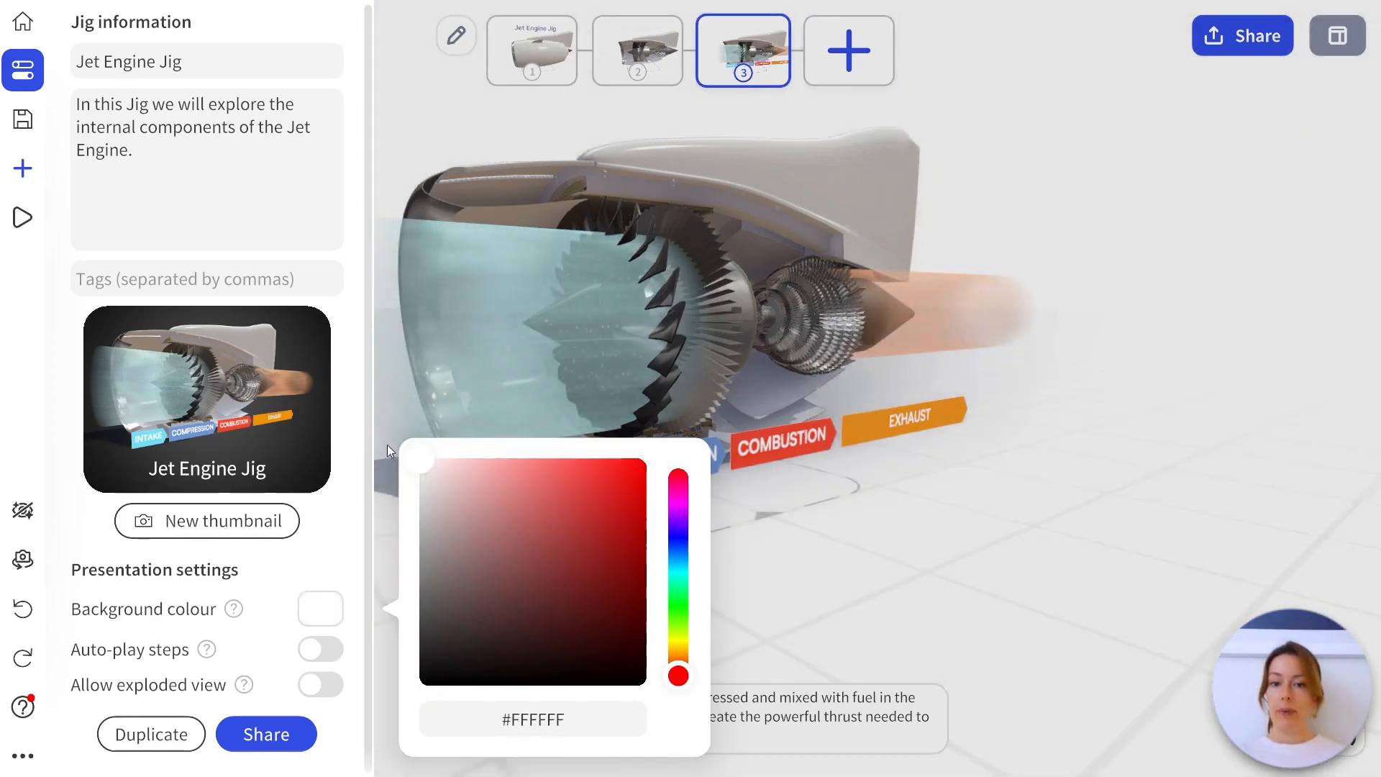
{"action": "left_click", "coordinate": [321, 584]}
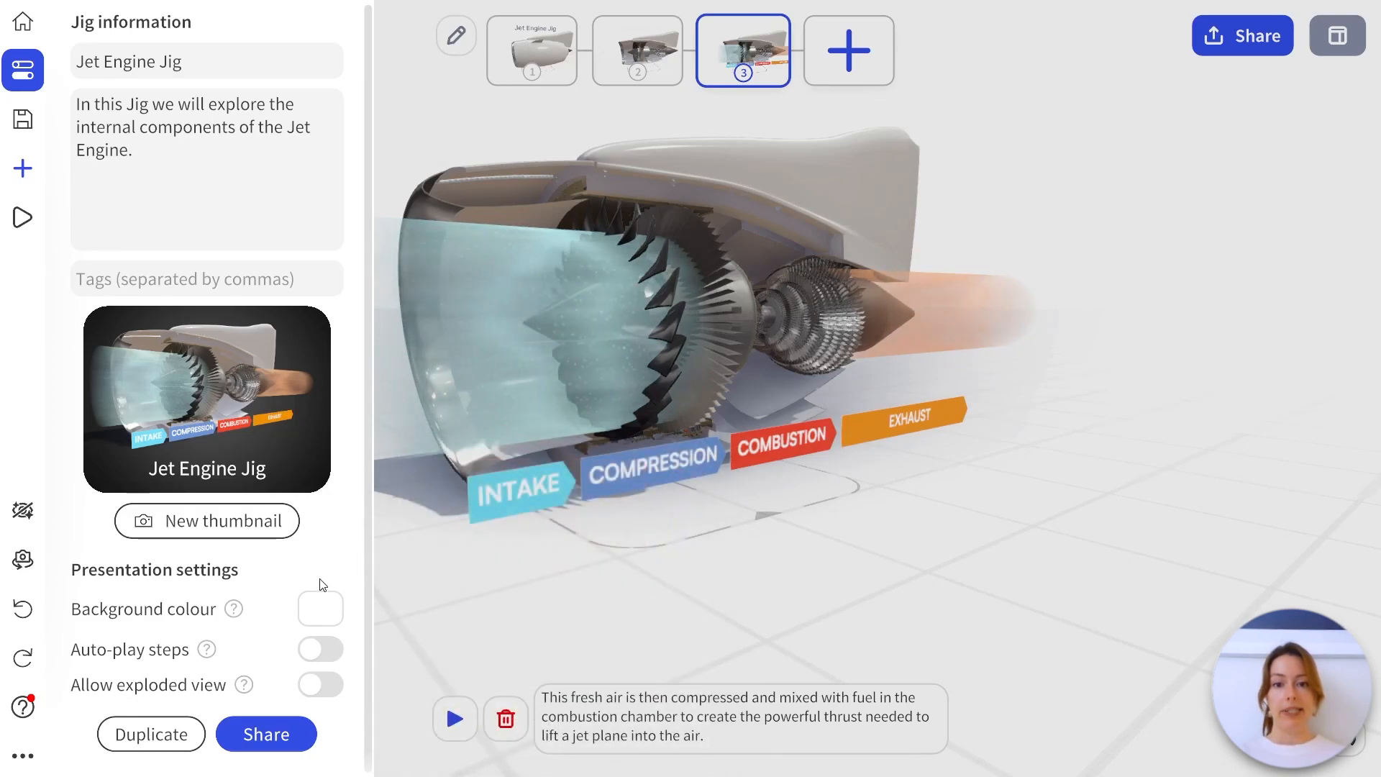
Enable auto-play for the presentation's steps, and switch the exploded view permission on and back off.
{"action": "left_click", "coordinate": [319, 649]}
{"action": "left_click_drag", "start_coordinate": [365, 558], "coordinate": [360, 654]}
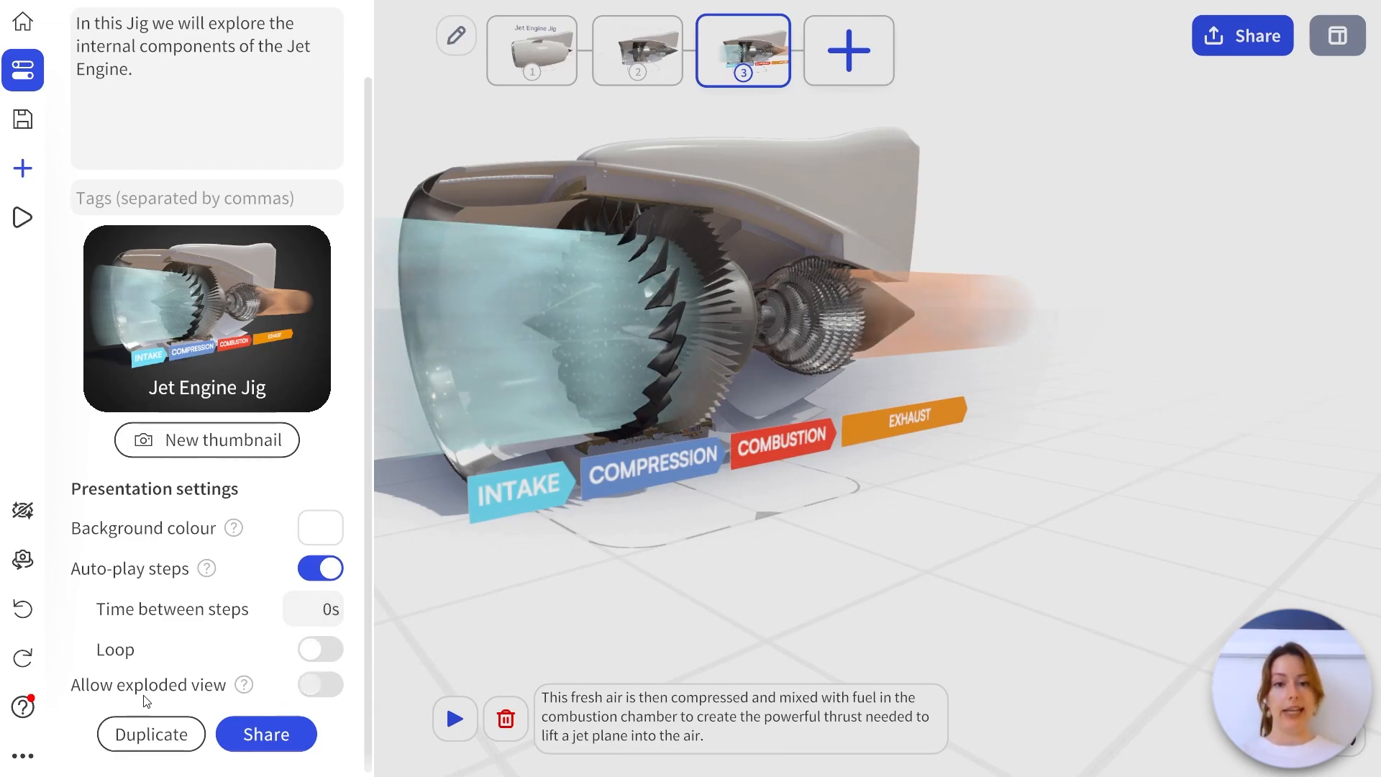
{"action": "left_click", "coordinate": [320, 685]}
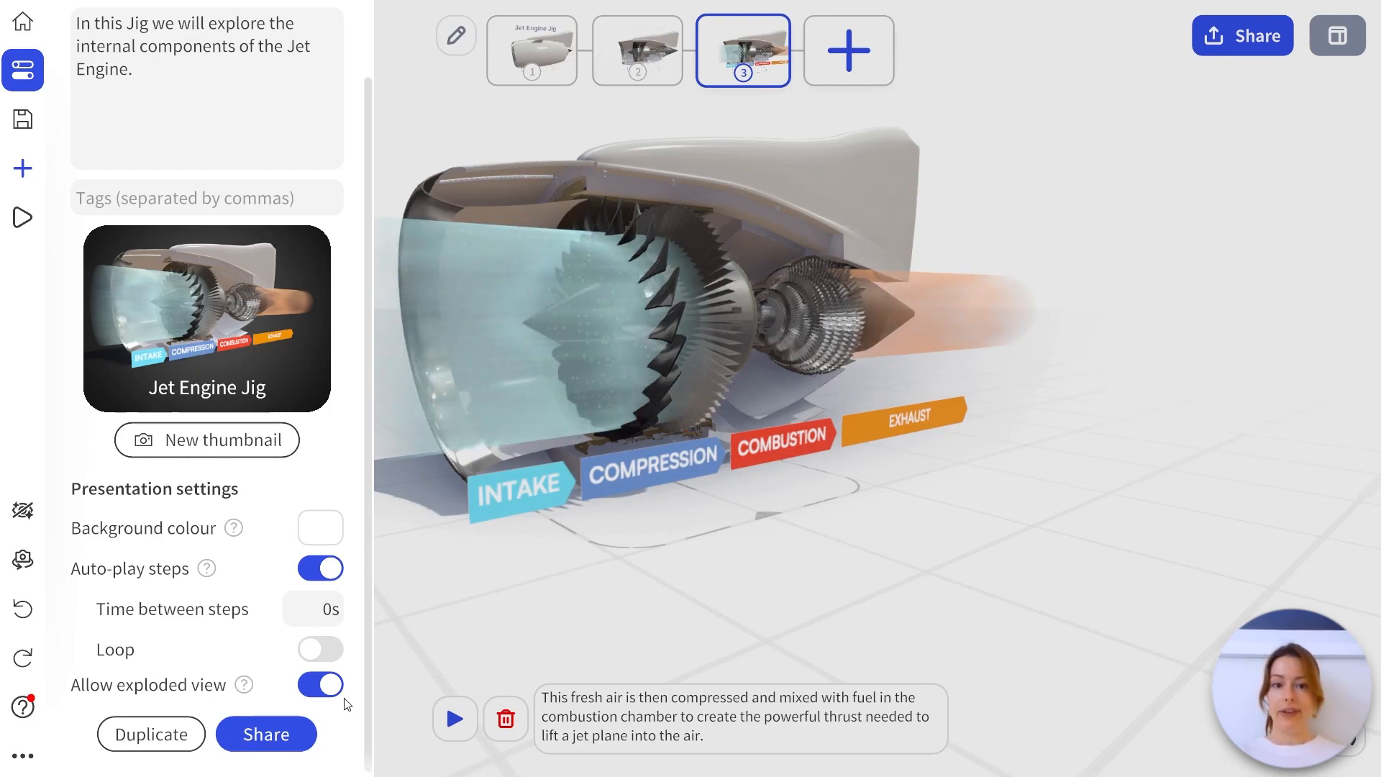
{"action": "left_click", "coordinate": [327, 687]}
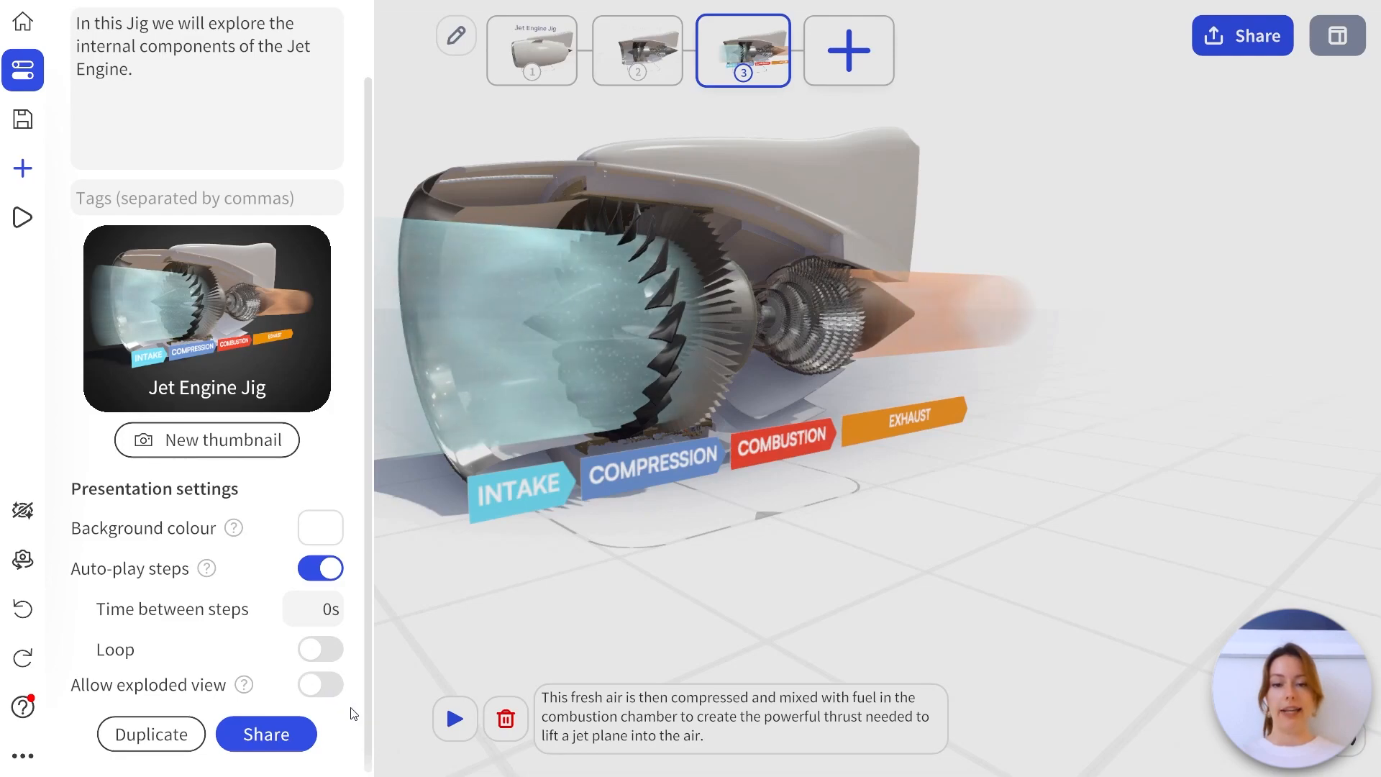
Duplicate the Jig under the name "Jet Engine Jig - copy".
{"action": "left_click", "coordinate": [196, 735]}
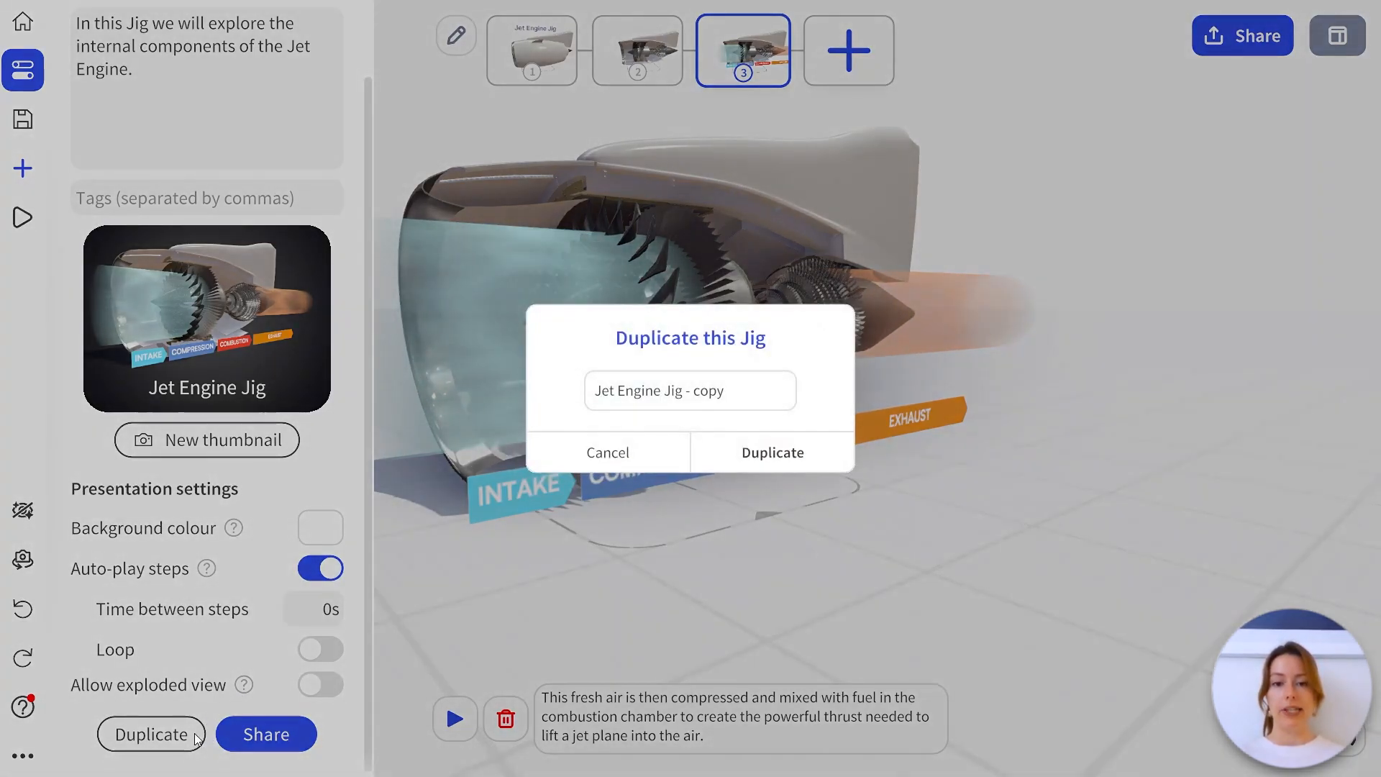
{"action": "left_click", "coordinate": [831, 459]}
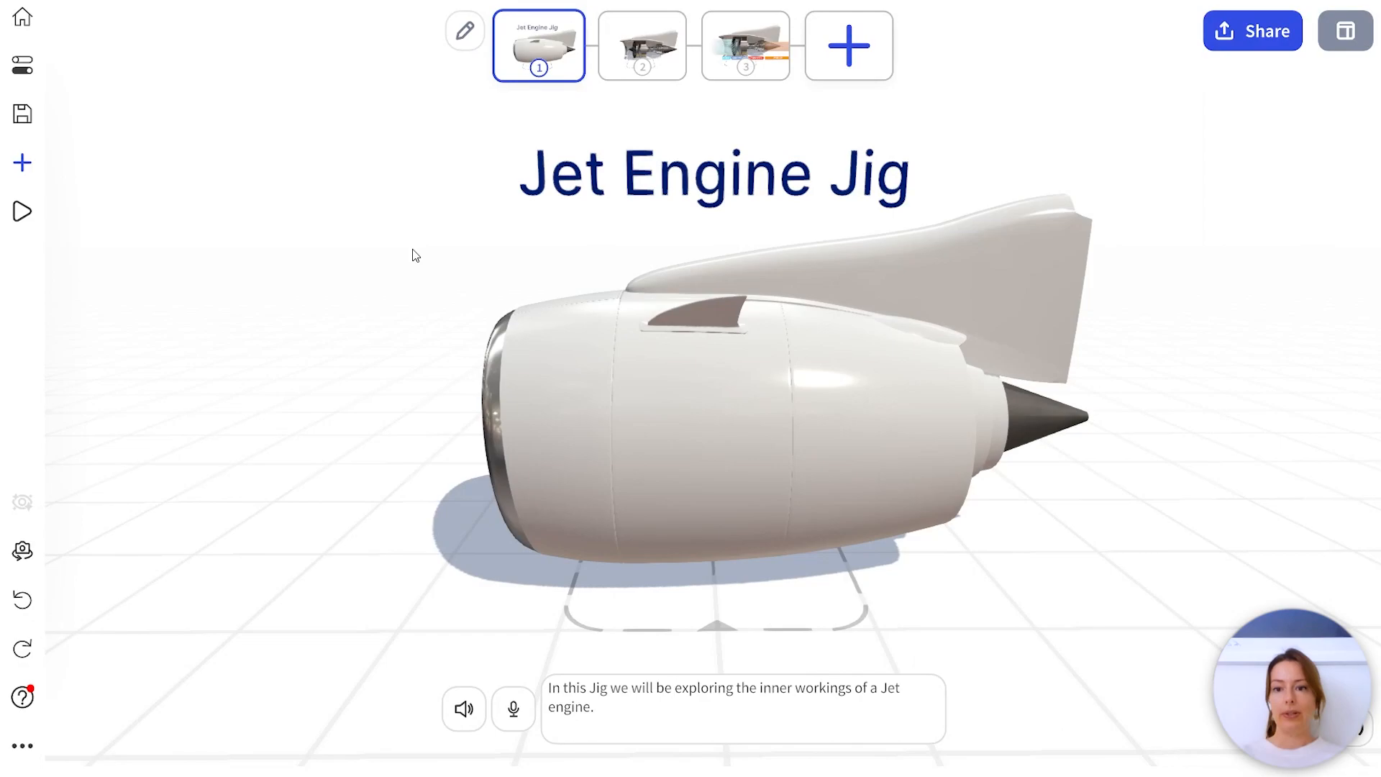
Share the Jig by copying its link, with viewing allowed for anyone who has the link.
{"action": "left_click", "coordinate": [31, 75]}
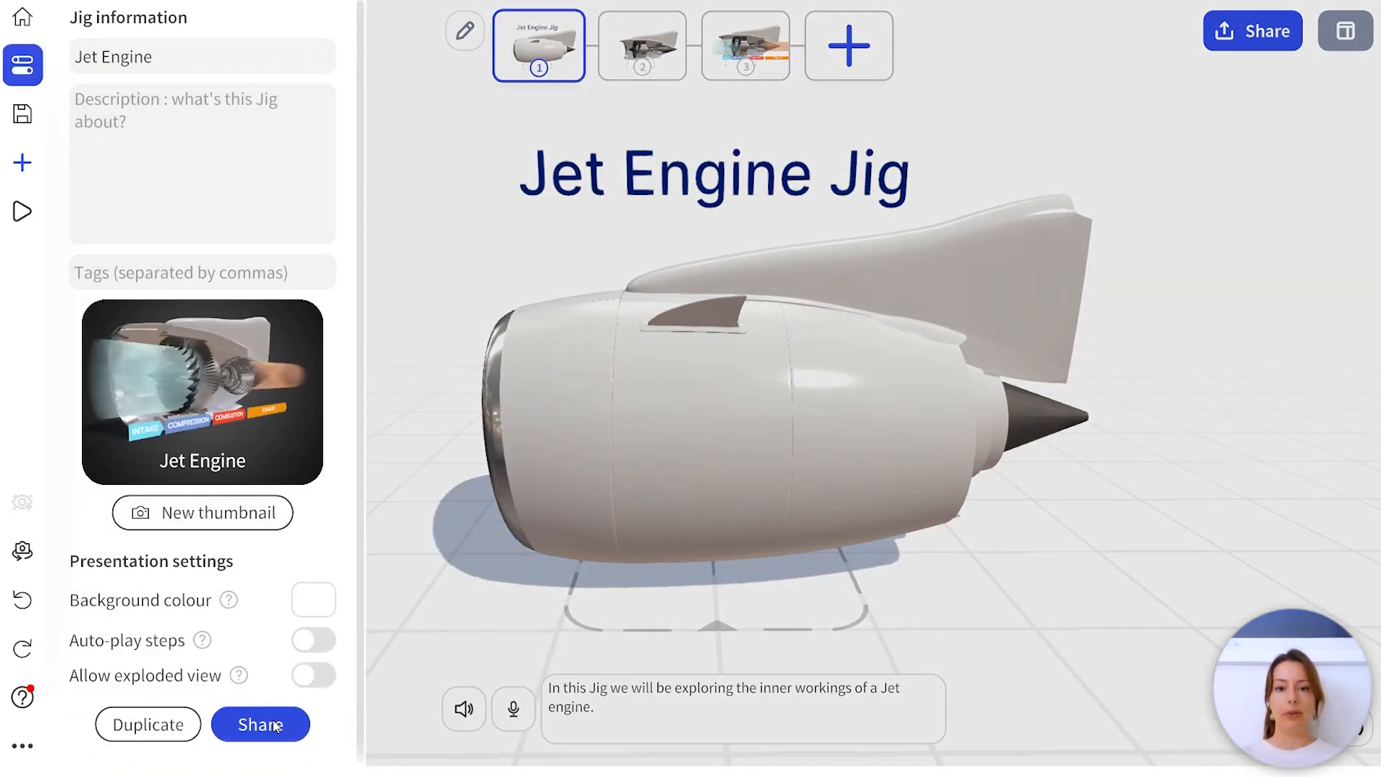
{"action": "left_click", "coordinate": [275, 726]}
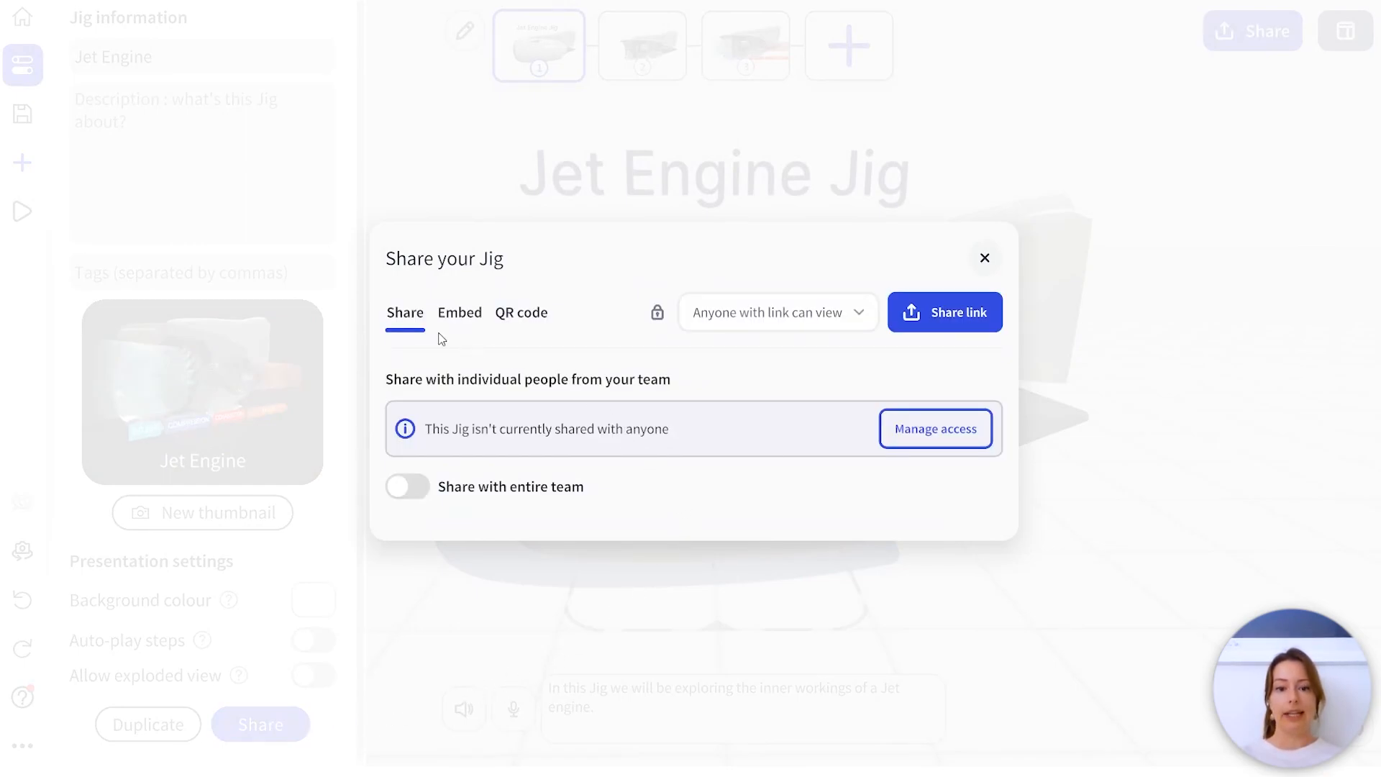
{"action": "left_click", "coordinate": [950, 332]}
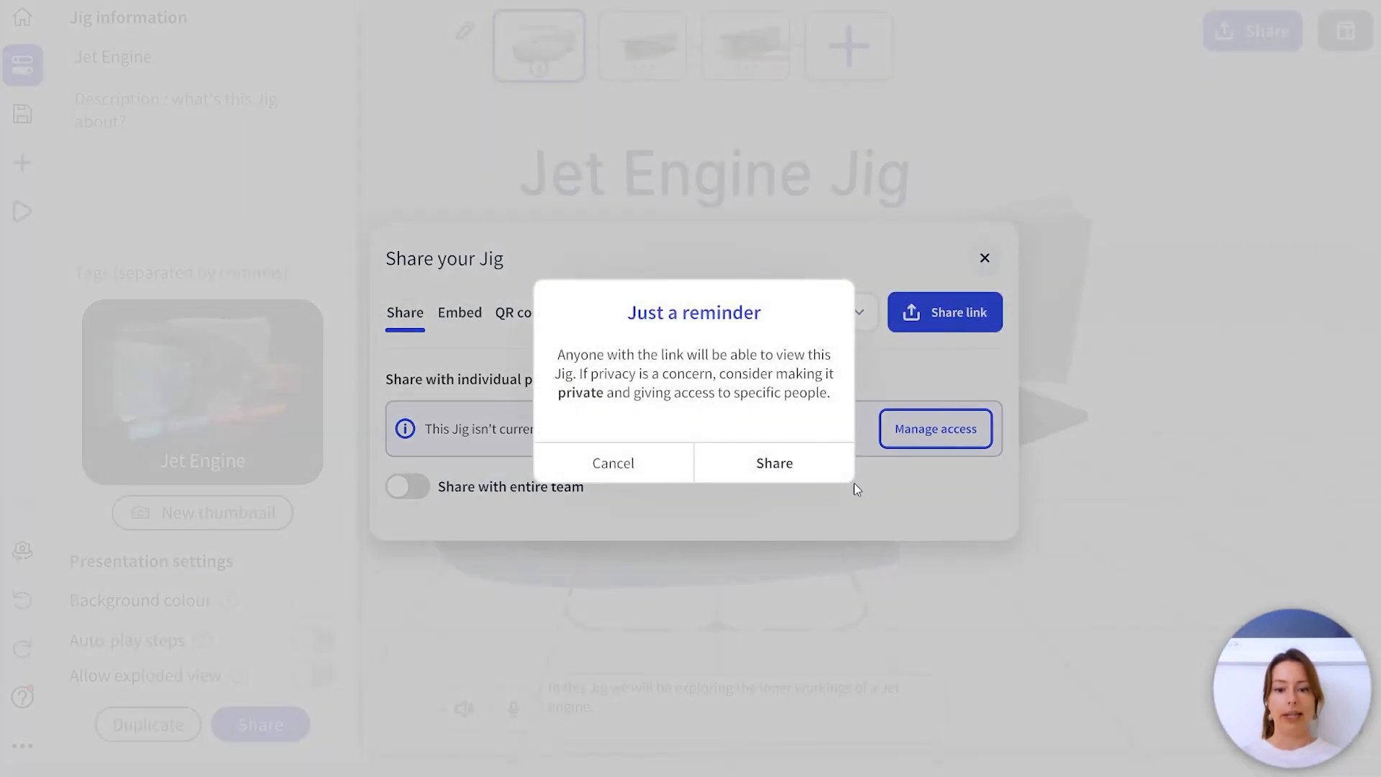
{"action": "left_click", "coordinate": [800, 474]}
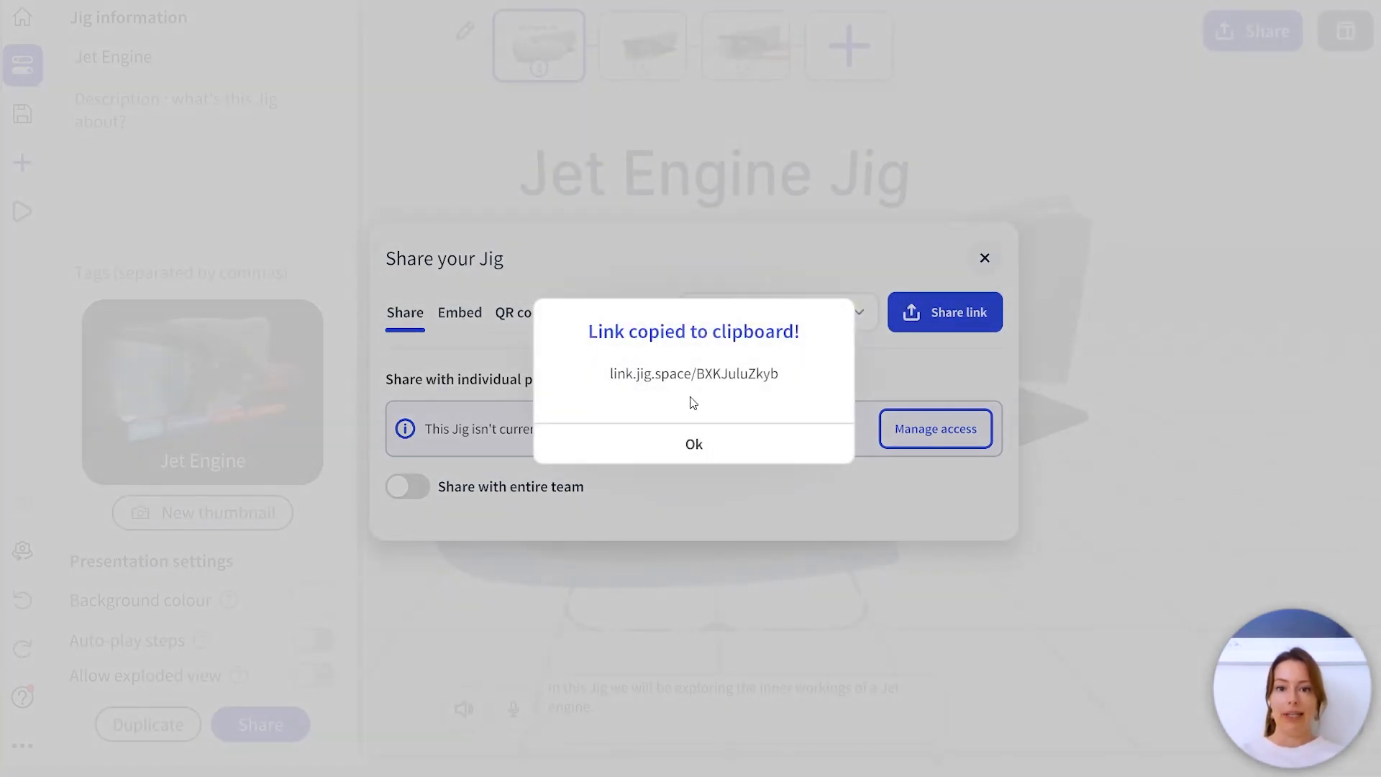
{"action": "left_click", "coordinate": [749, 451]}
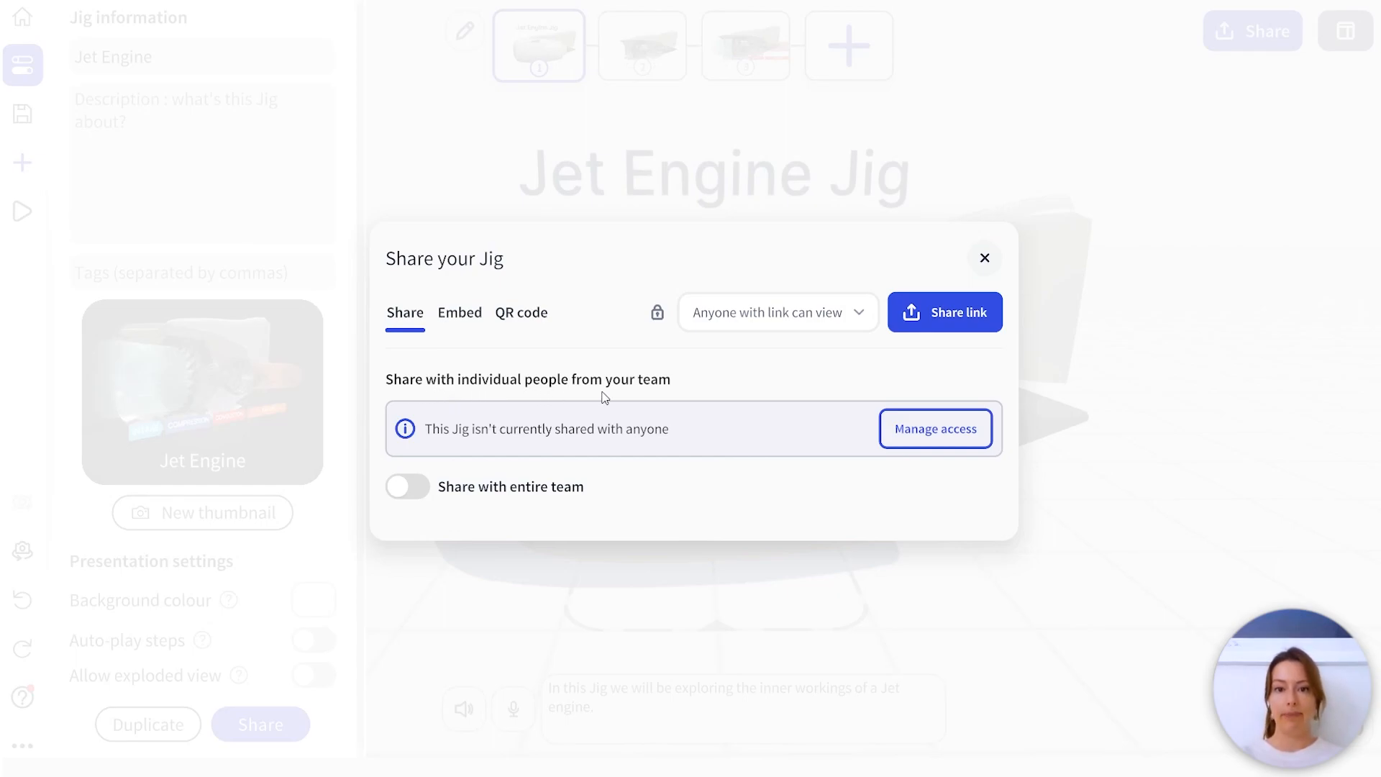
Give one team member view access to the Jig, and remove that member's access again.
{"action": "left_click", "coordinate": [931, 437]}
{"action": "scroll", "coordinate": [693, 302], "scroll_direction": "down", "scroll_amount": 2}
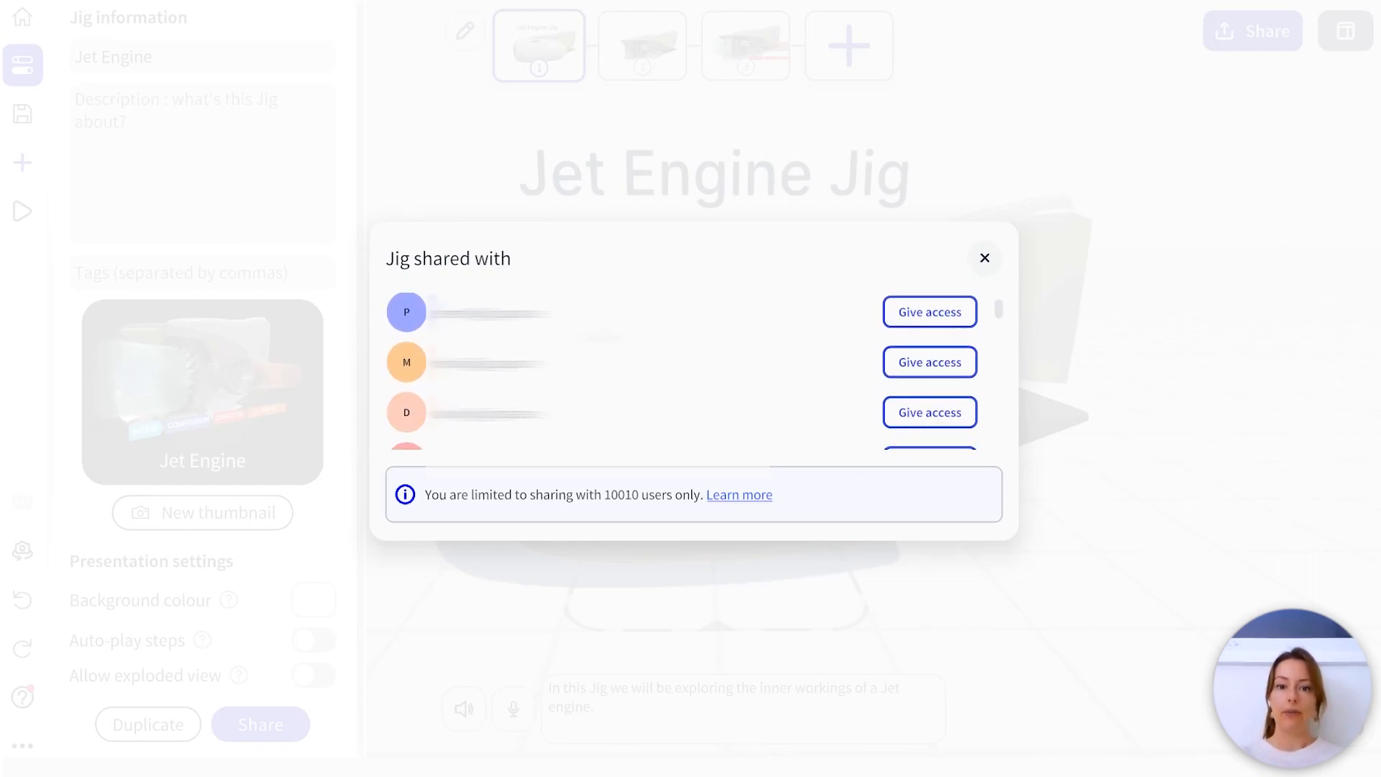
{"action": "left_click", "coordinate": [930, 314]}
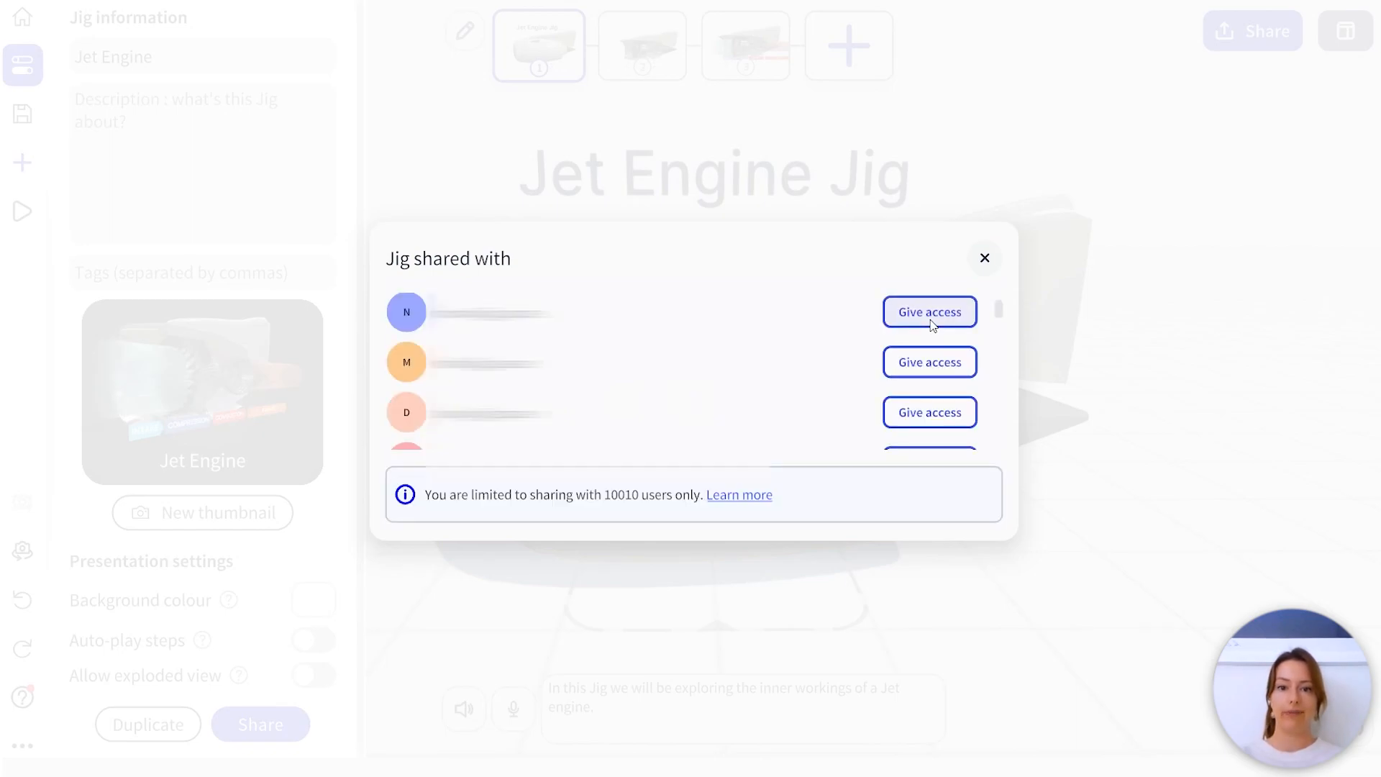
{"action": "left_click_drag", "start_coordinate": [799, 322], "coordinate": [800, 494]}
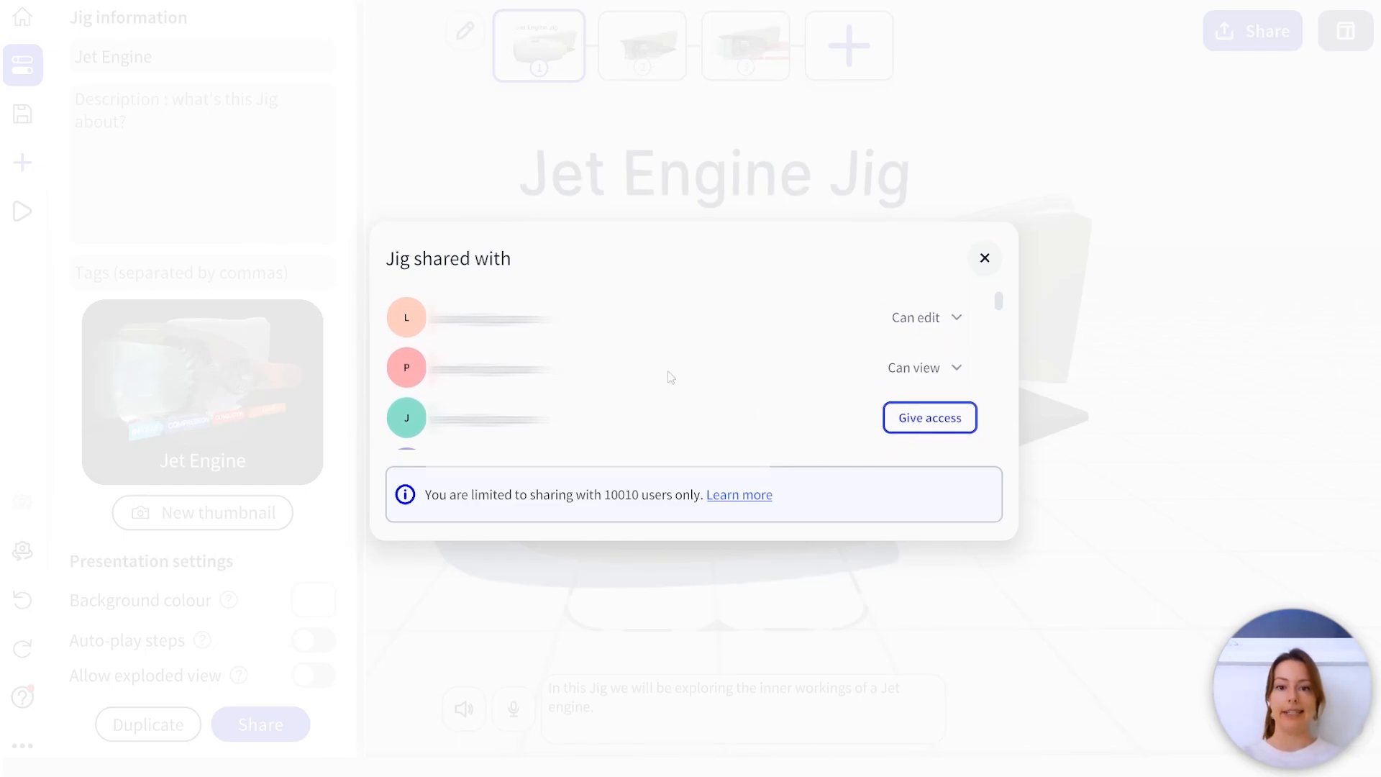
{"action": "left_click", "coordinate": [965, 372]}
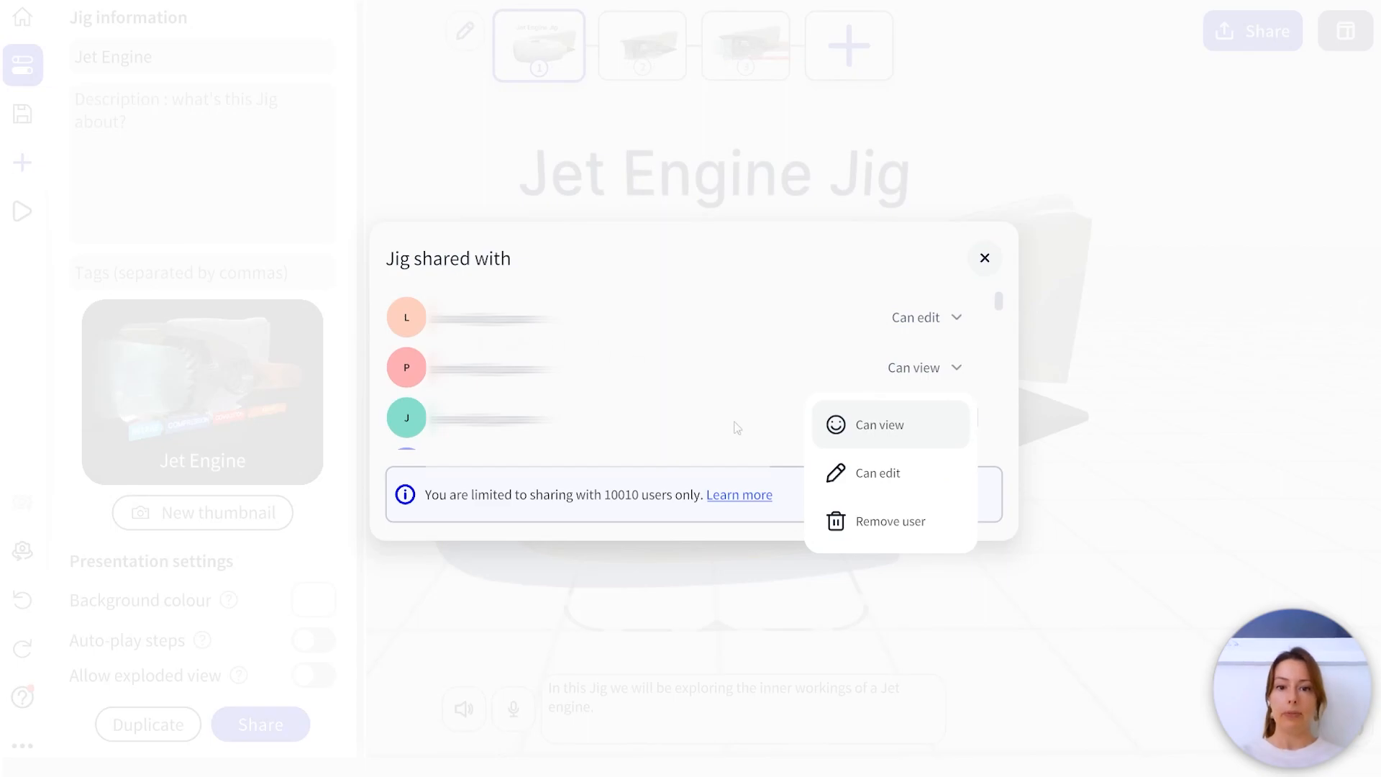
{"action": "left_click", "coordinate": [908, 526]}
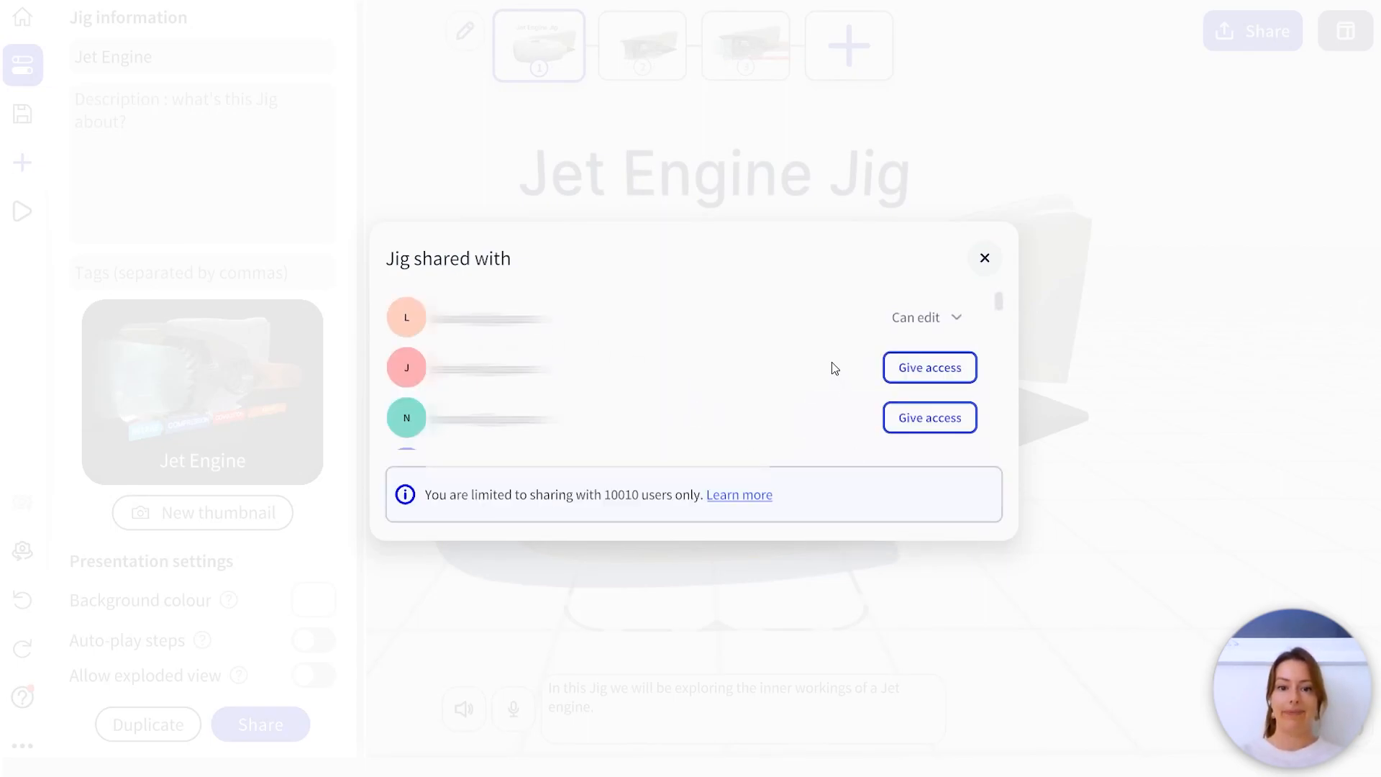
{"action": "left_click", "coordinate": [991, 259]}
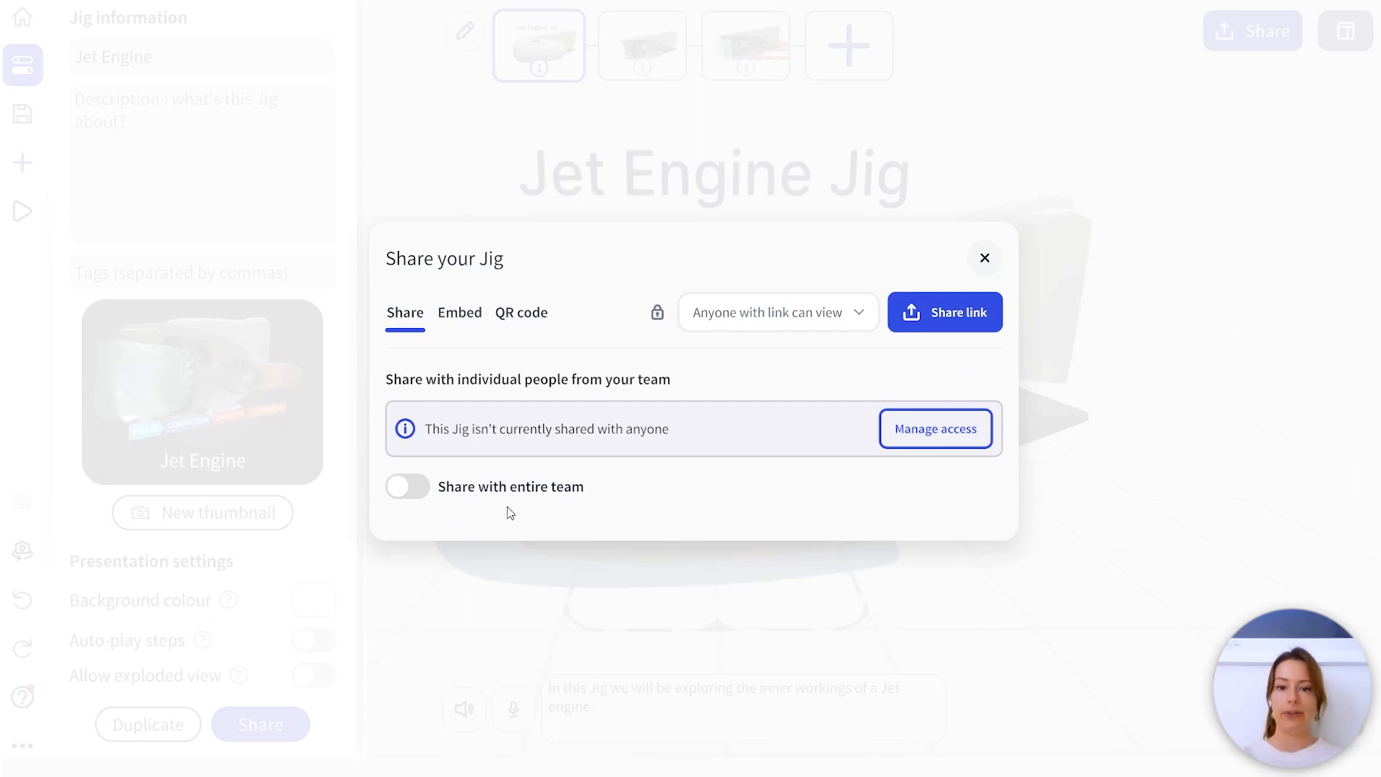
Share the Jig with the entire team and allow re-sharing.
{"action": "left_click", "coordinate": [403, 489]}
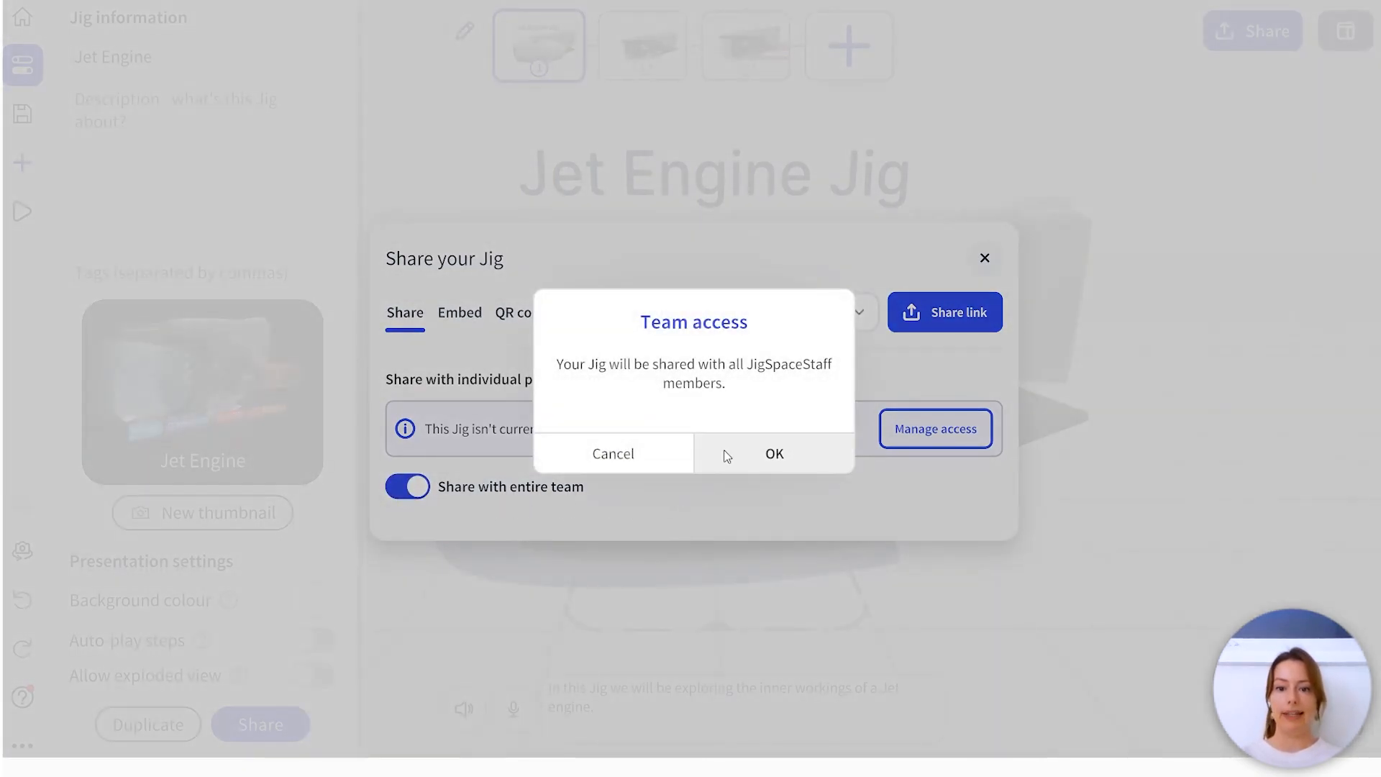
{"action": "left_click", "coordinate": [724, 451]}
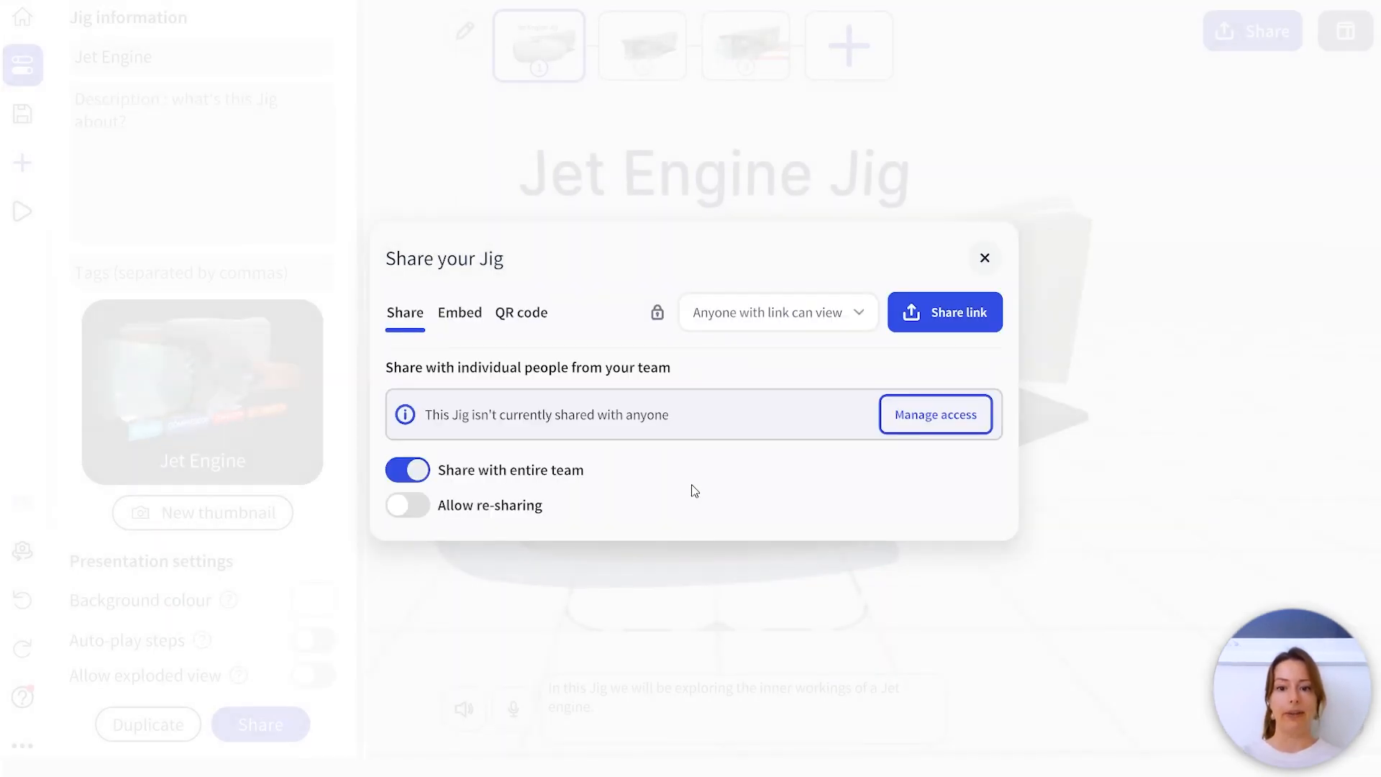
{"action": "left_click", "coordinate": [392, 504]}
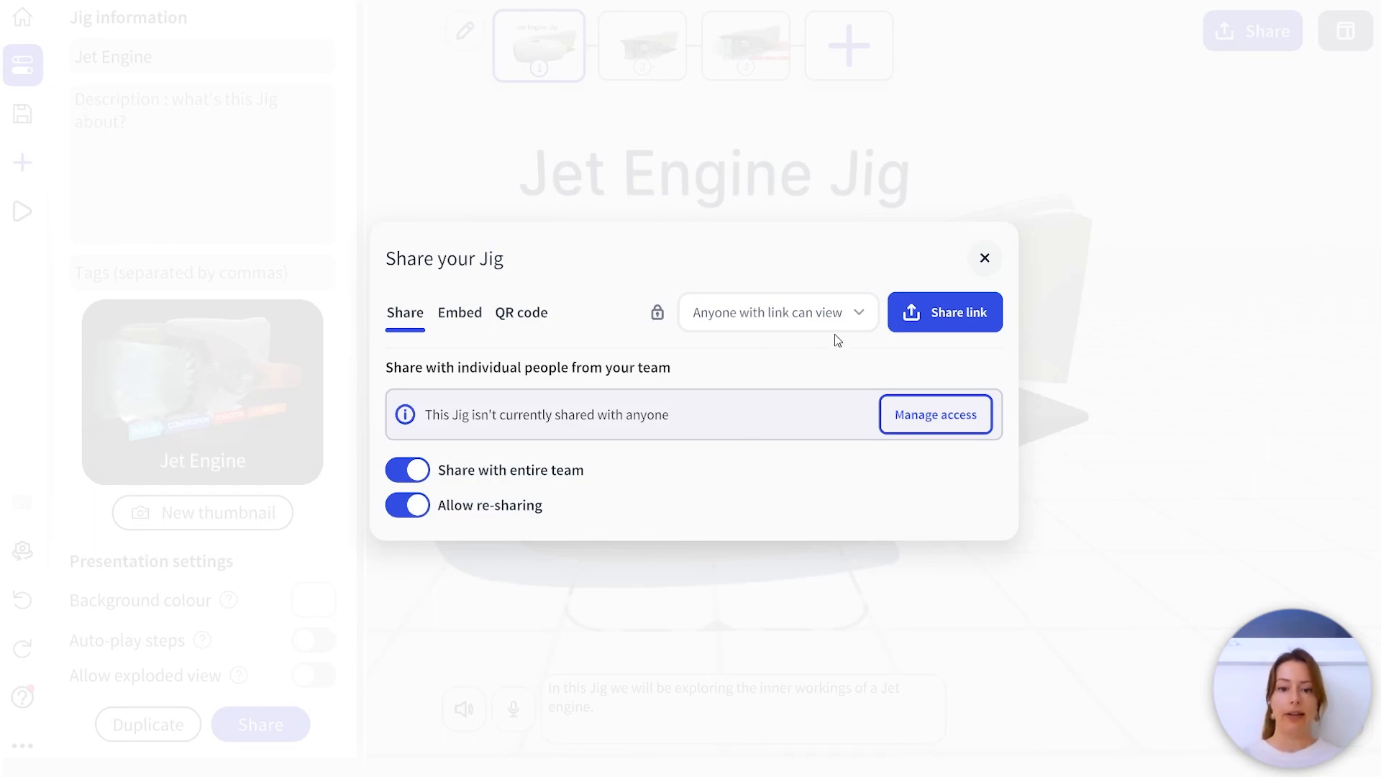
Make the Jig's shared link password protected, keeping the existing password.
{"action": "left_click", "coordinate": [856, 320]}
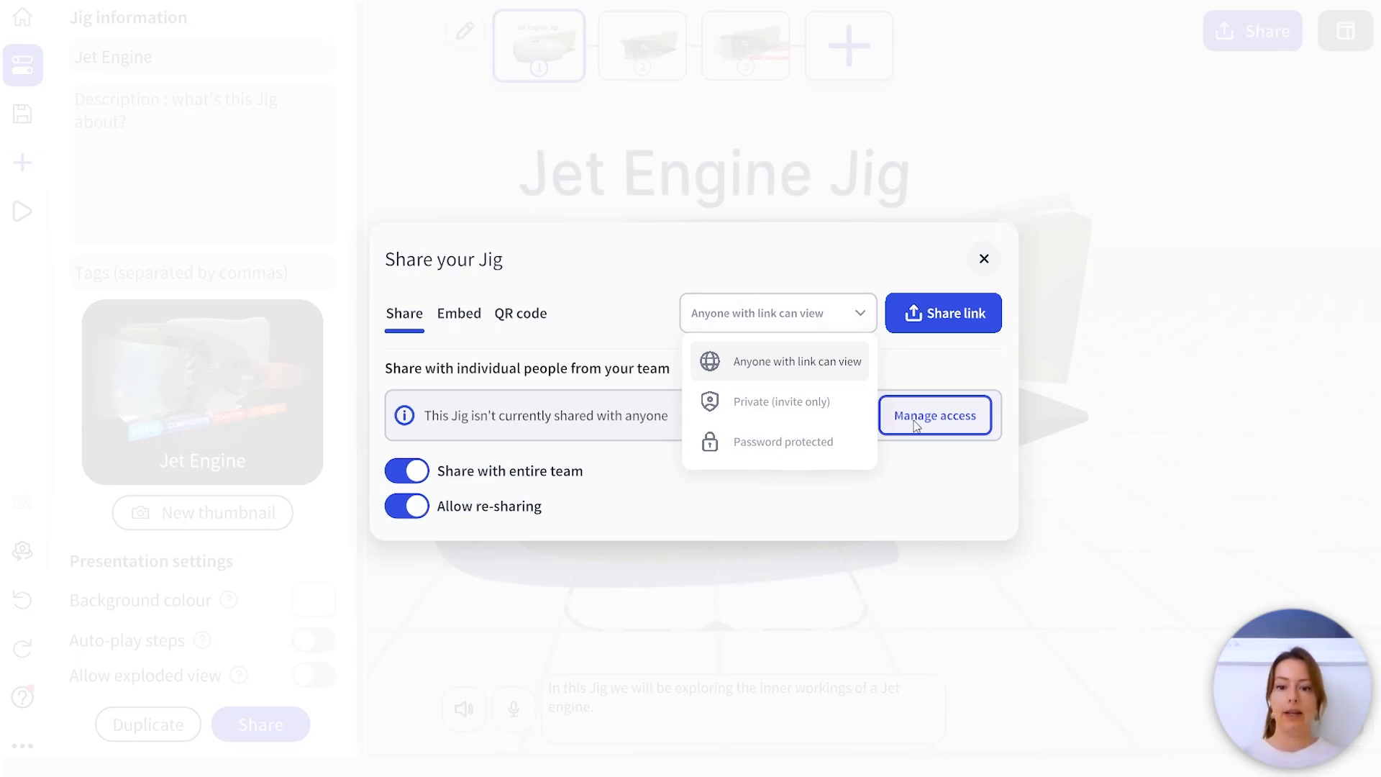
{"action": "left_click", "coordinate": [866, 450]}
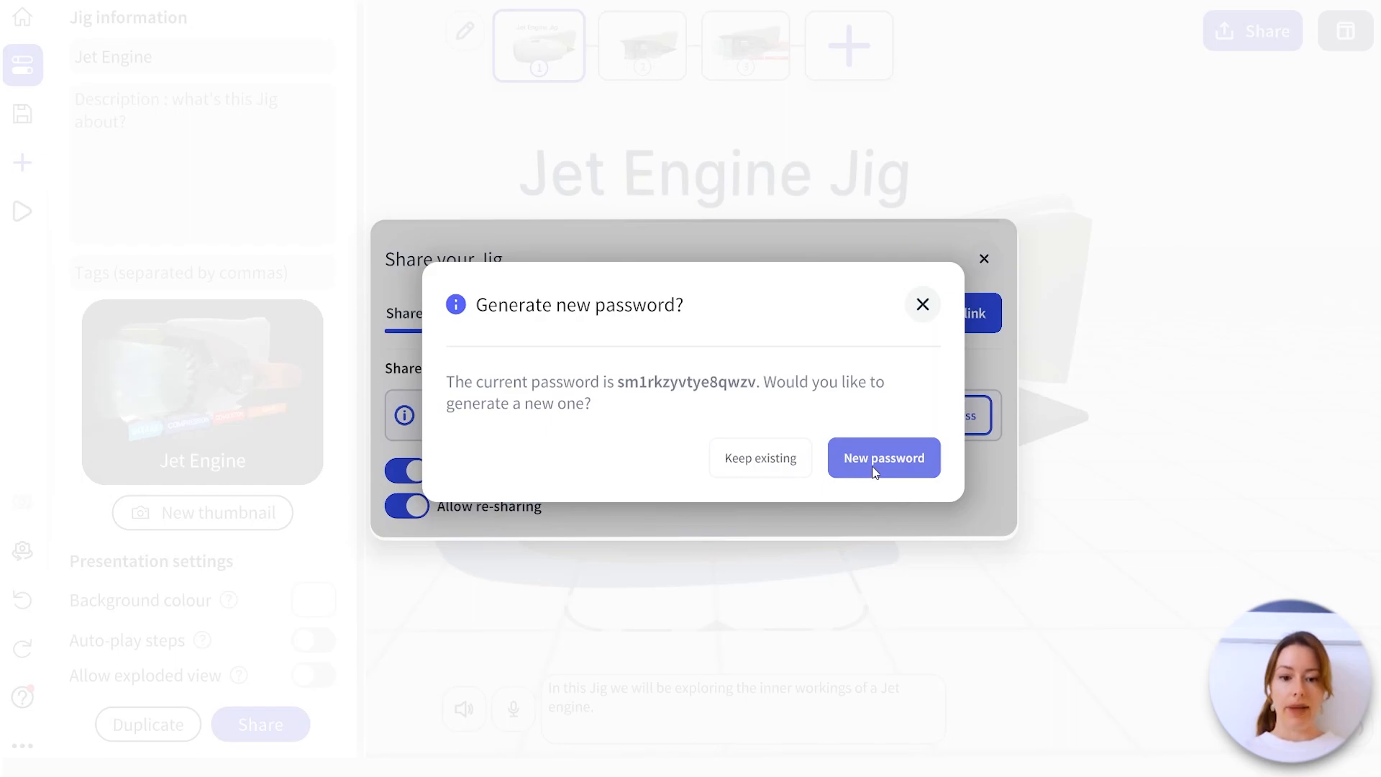
{"action": "left_click", "coordinate": [786, 475]}
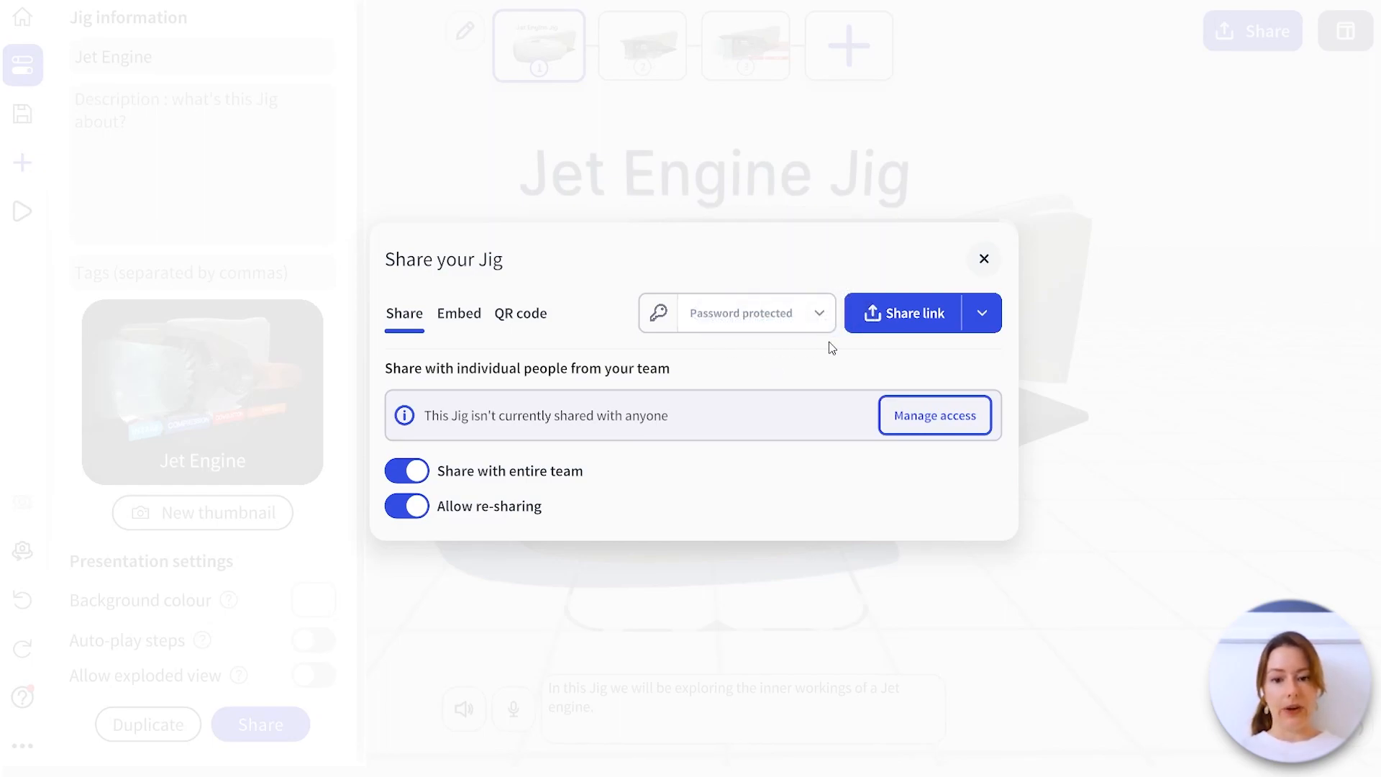
{"action": "left_click", "coordinate": [655, 321]}
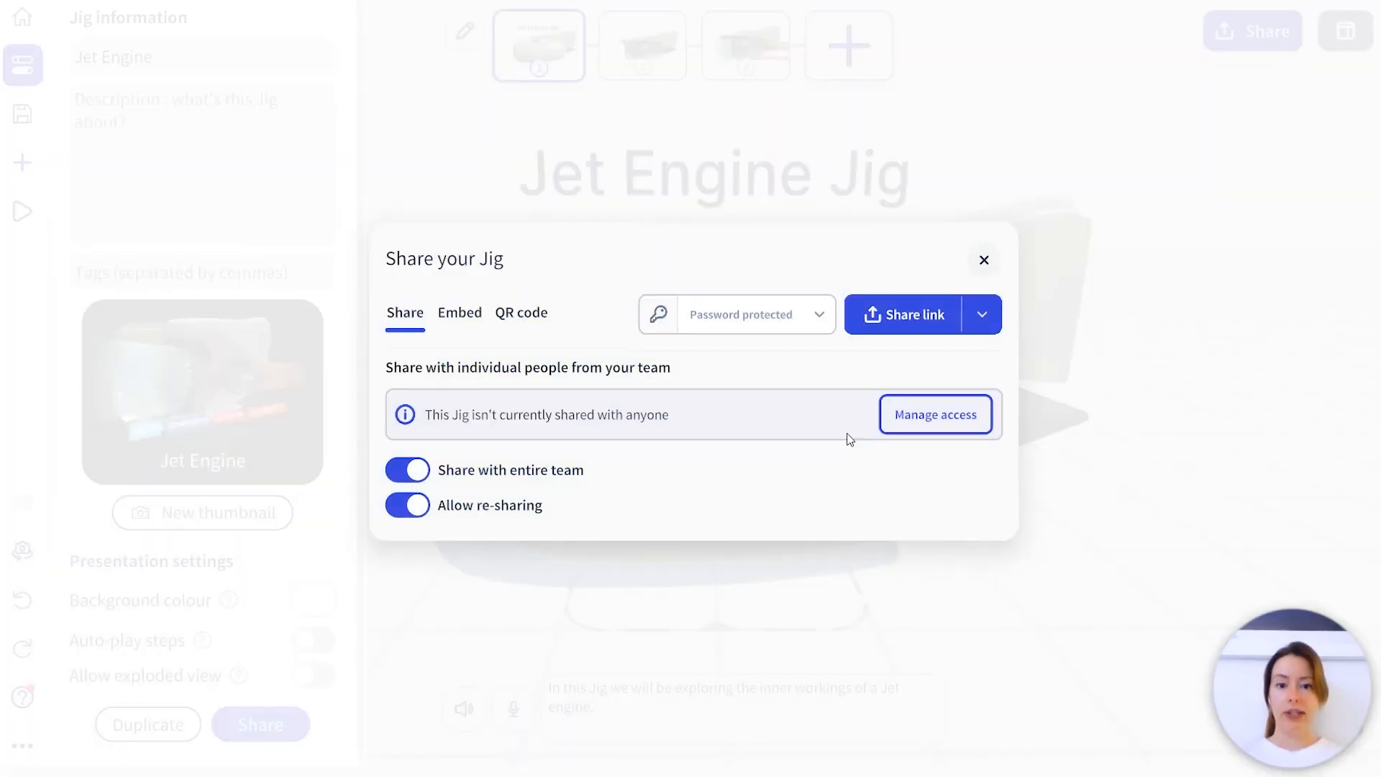
Download the Jig's QR code, and copy its embed code with the current embed options.
{"action": "left_click", "coordinate": [533, 322]}
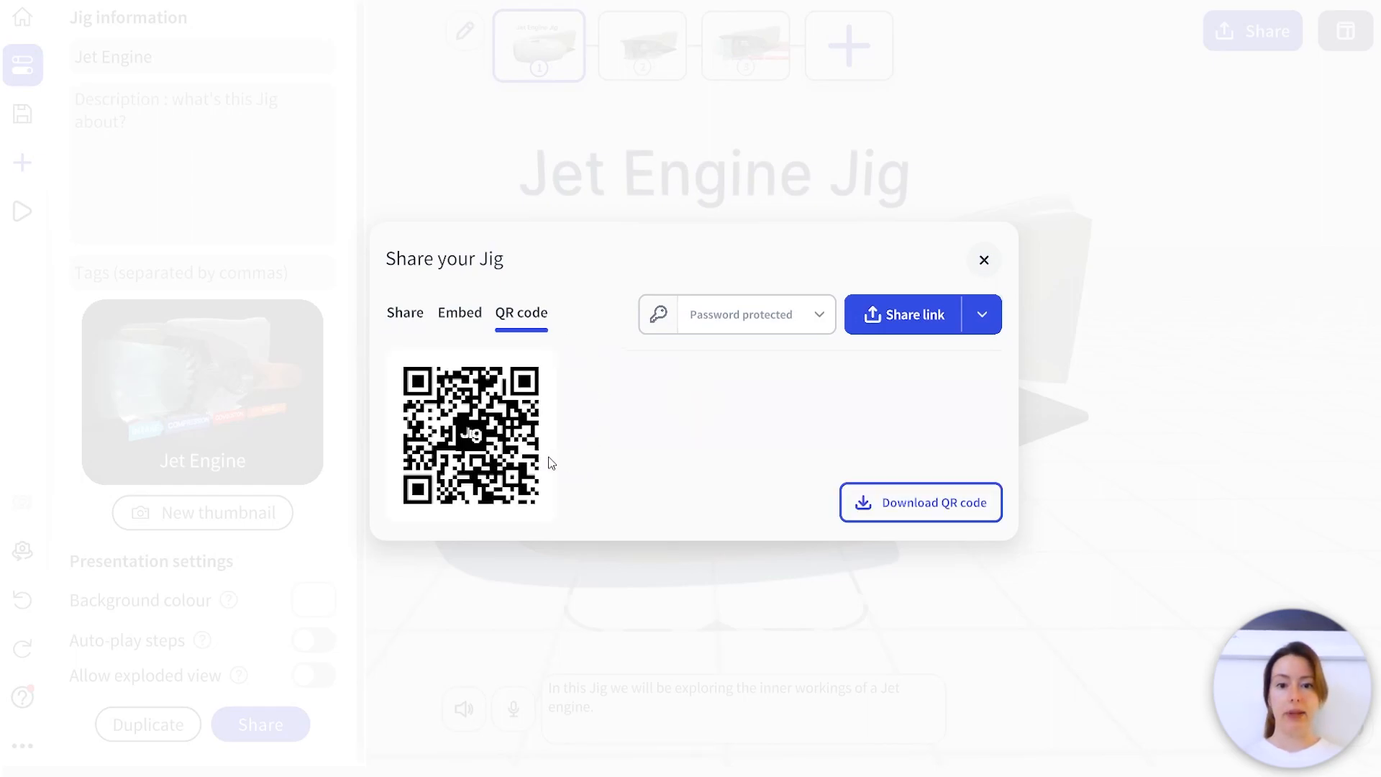
{"action": "left_click", "coordinate": [903, 518]}
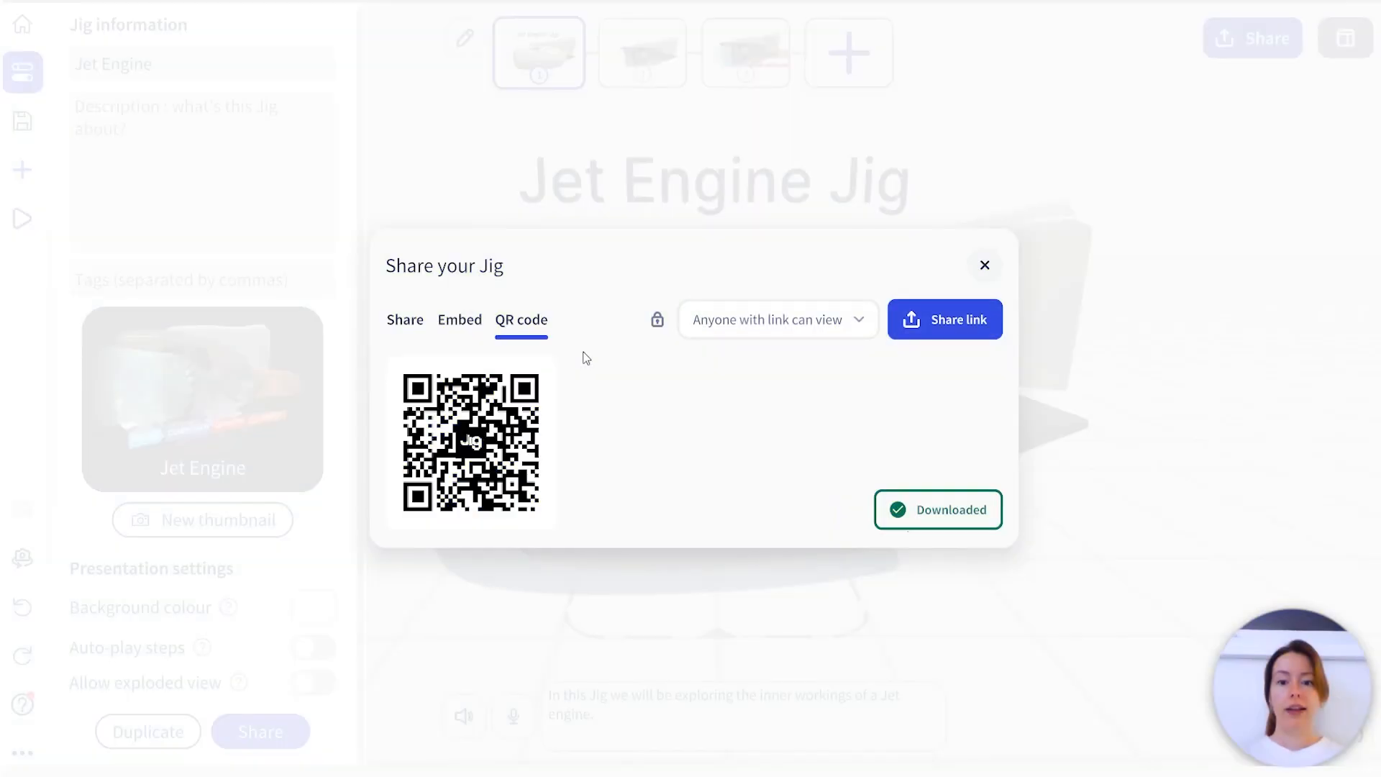
{"action": "left_click", "coordinate": [462, 325]}
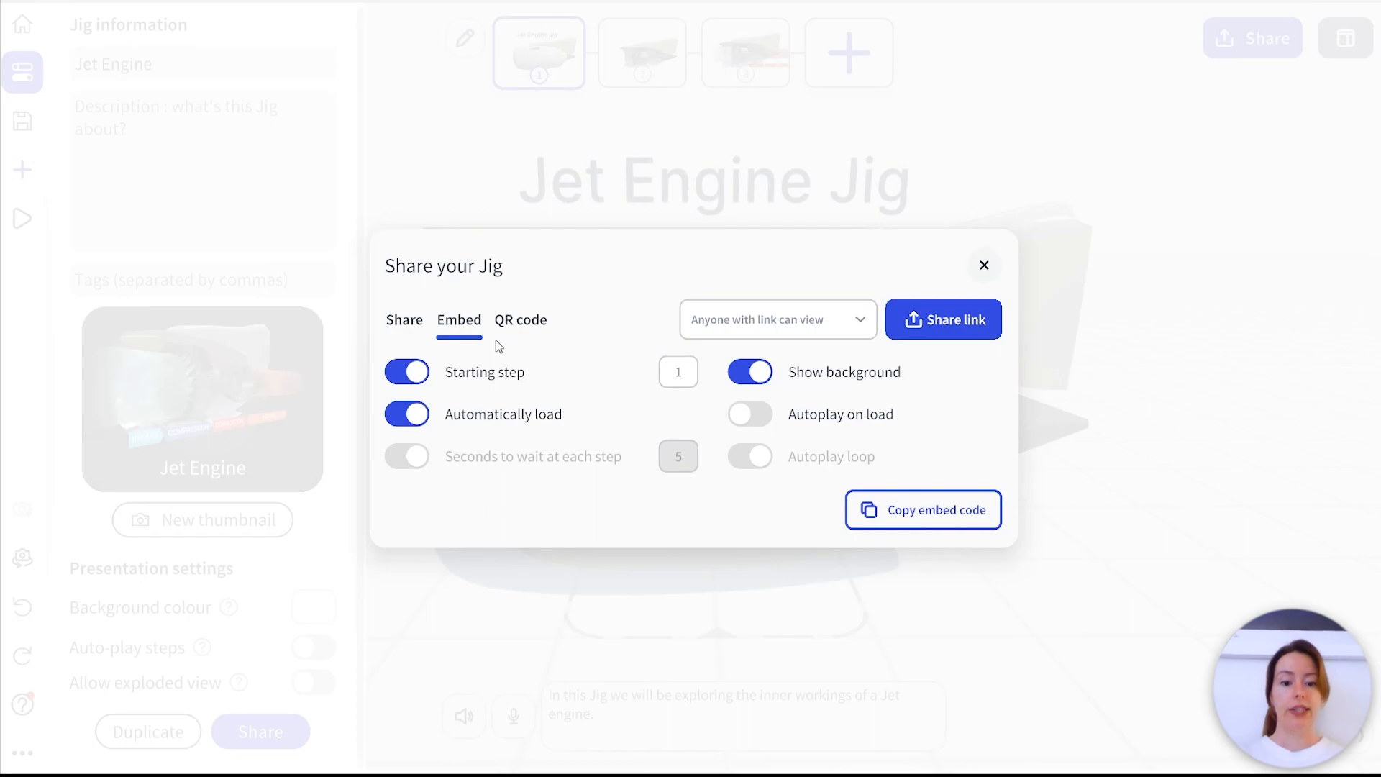
{"action": "left_click", "coordinate": [986, 516]}
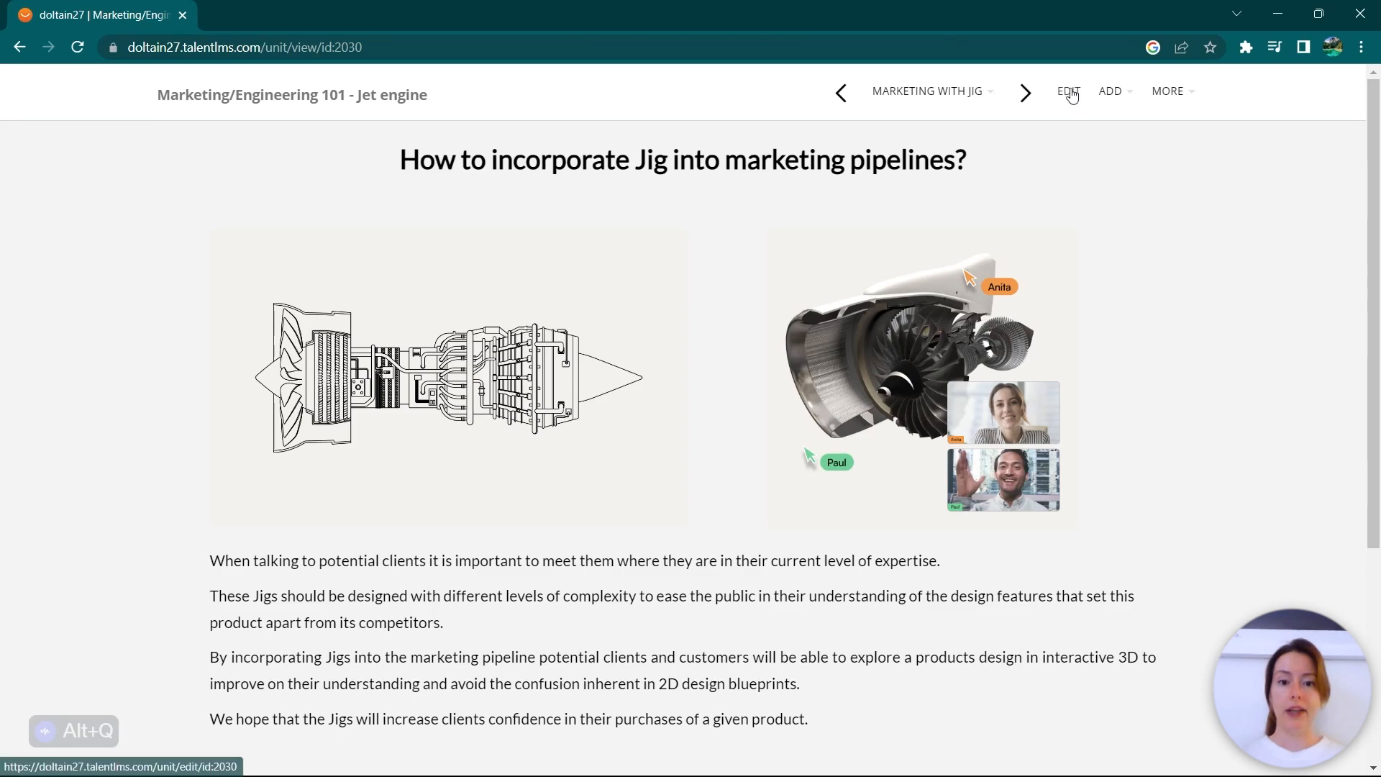
In TalentLMS, insert the copied embed code into the "Marketing with Jig" unit's HTML source at line 18, below the "Jet engine Jig" heading, and save the unit.
{"action": "left_click", "coordinate": [1069, 92]}
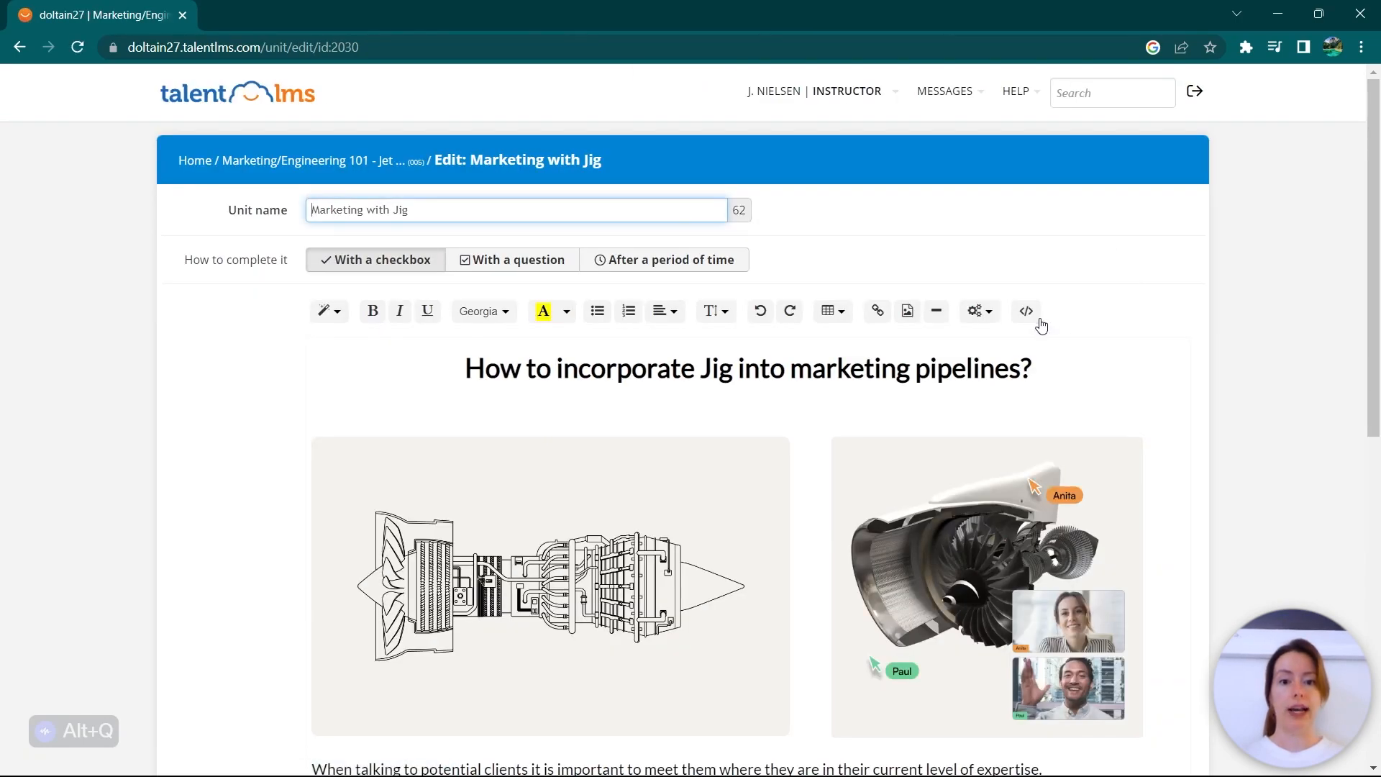
{"action": "left_click", "coordinate": [1026, 311]}
{"action": "scroll", "coordinate": [1351, 390], "scroll_direction": "down", "scroll_amount": 4}
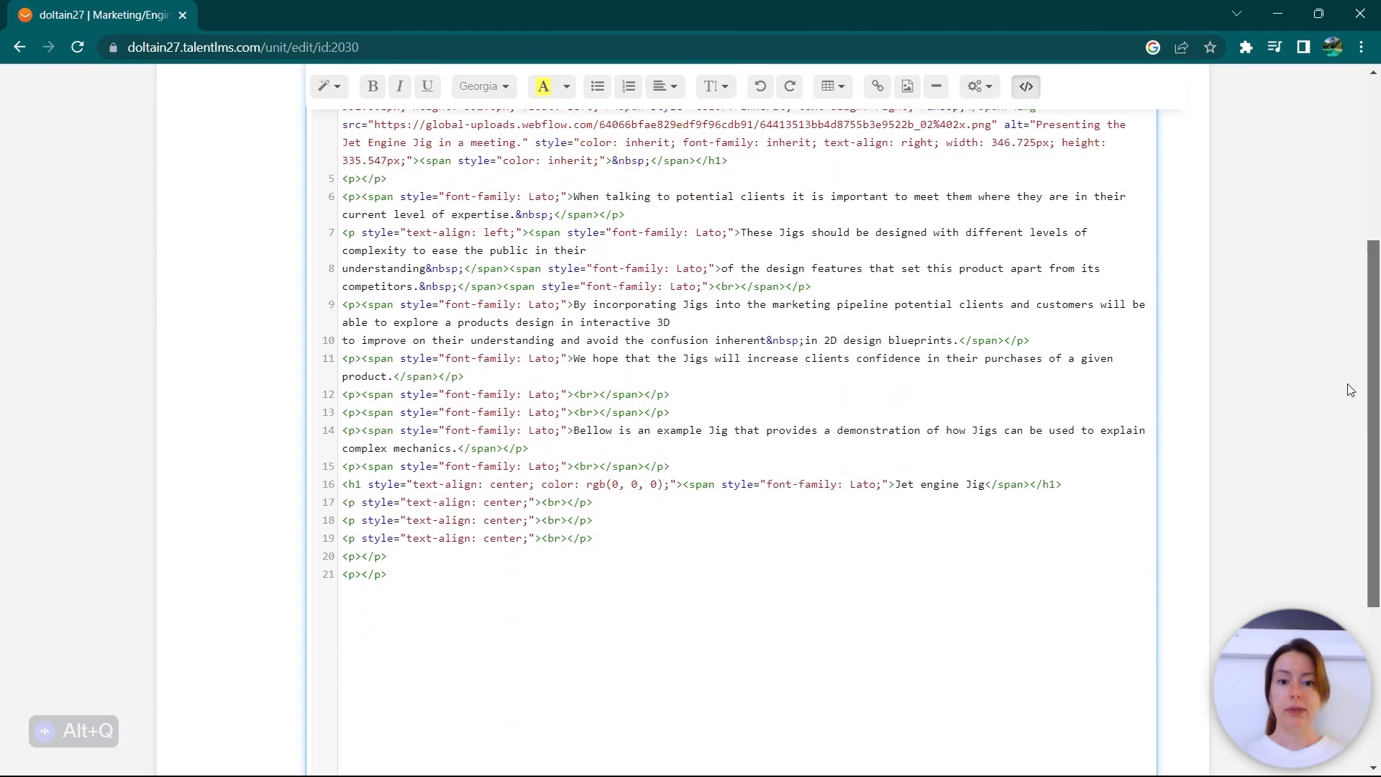
{"action": "scroll", "coordinate": [1351, 390], "scroll_direction": "down", "scroll_amount": 1}
{"action": "left_click", "coordinate": [635, 425]}
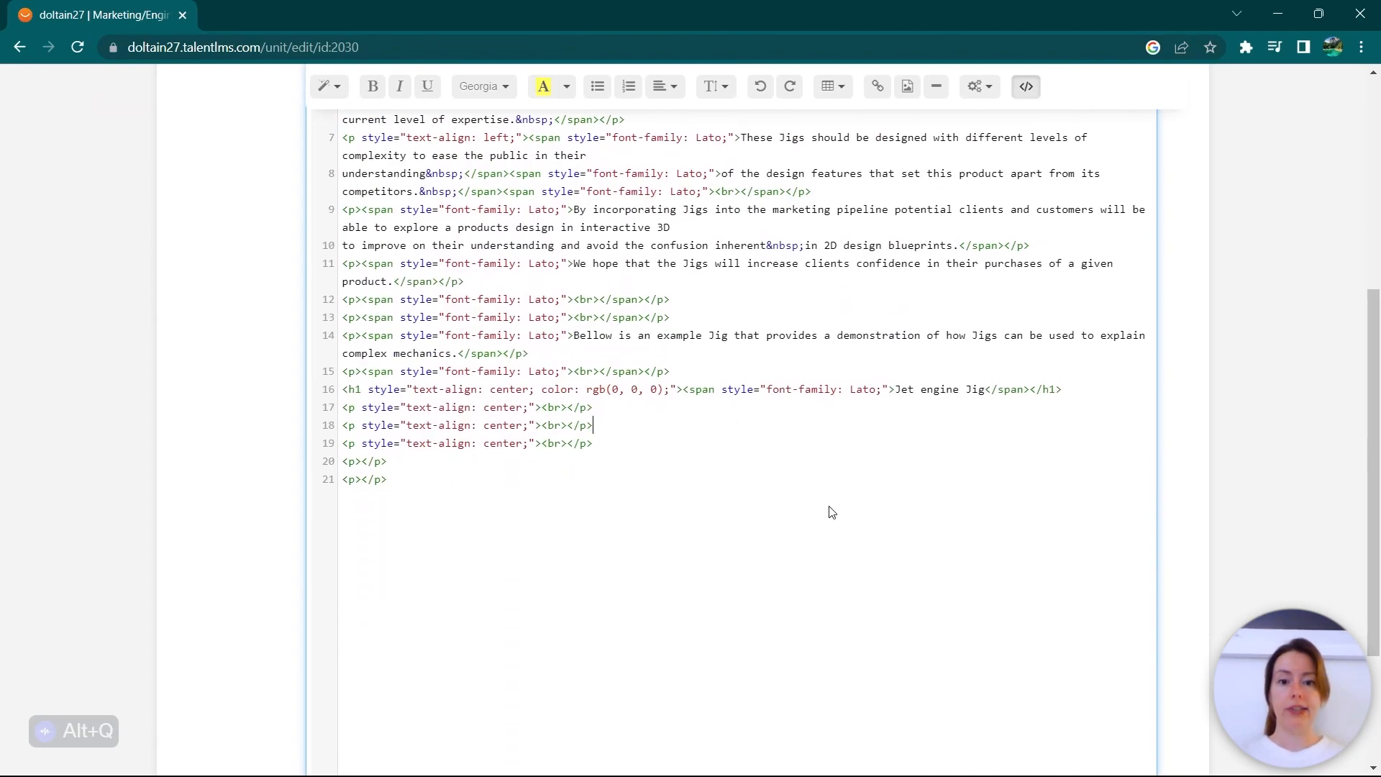
{"action": "key", "text": "ctrl+v"}
{"action": "scroll", "coordinate": [986, 570], "scroll_direction": "down", "scroll_amount": 3}
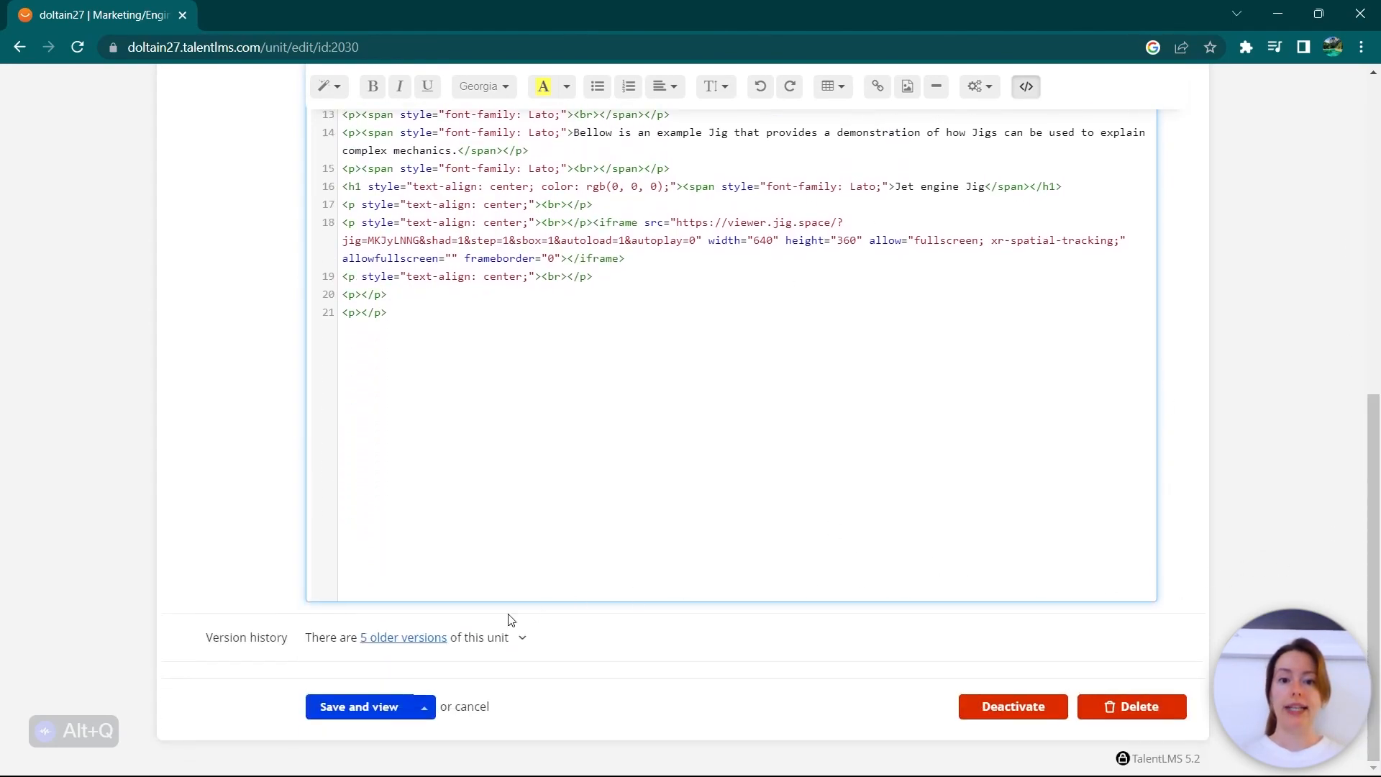
{"action": "left_click", "coordinate": [359, 706]}
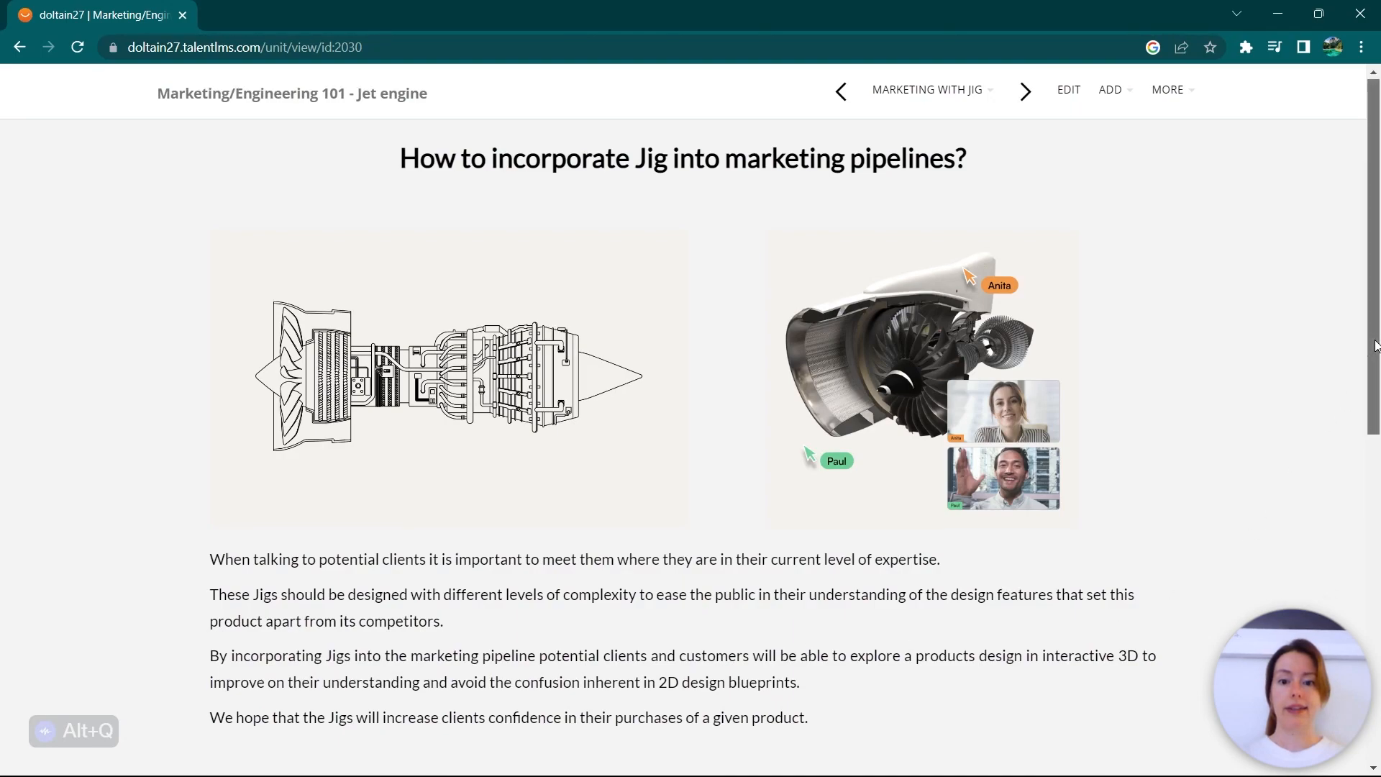
Check the embedded Jig on the saved unit page by stepping through to step 3 of 3.
{"action": "scroll", "coordinate": [1375, 346], "scroll_direction": "down", "scroll_amount": 8}
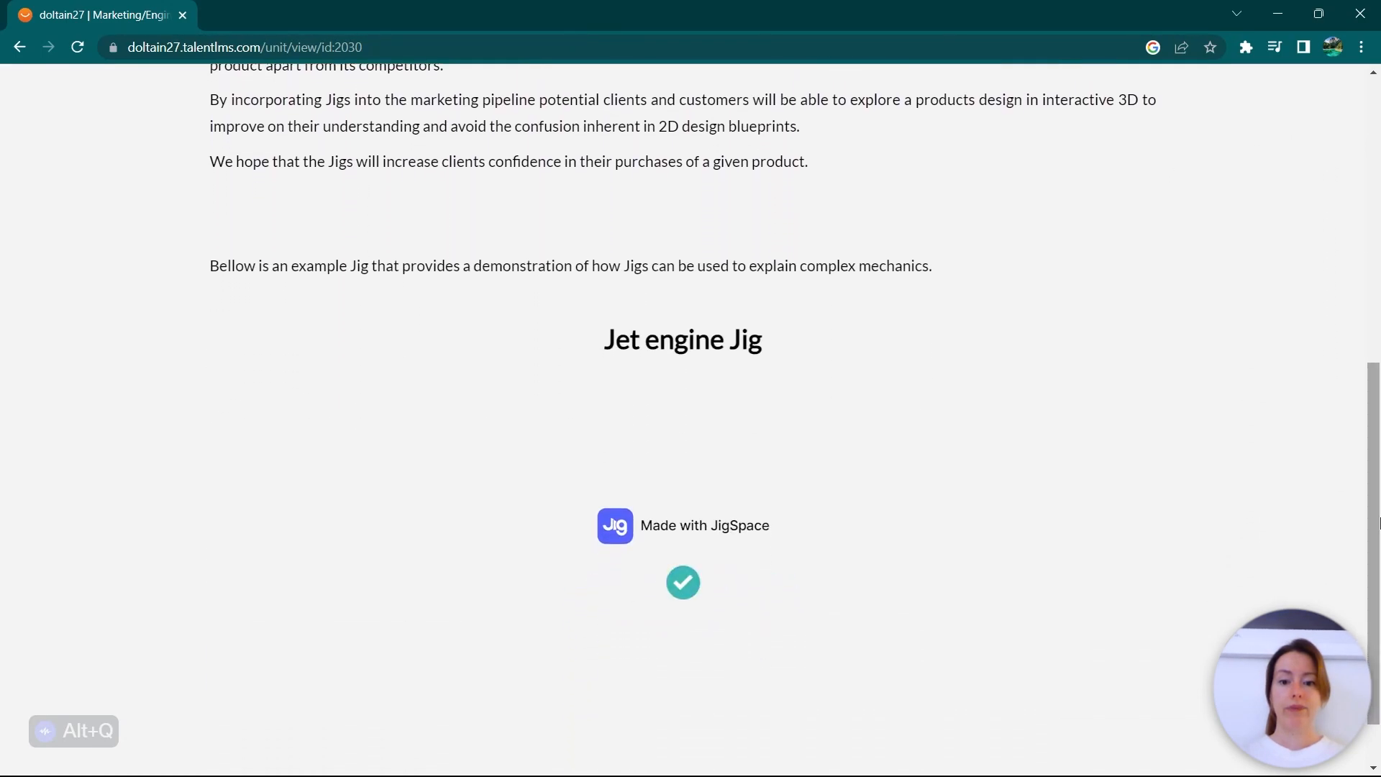
{"action": "scroll", "coordinate": [1377, 522], "scroll_direction": "down", "scroll_amount": 1}
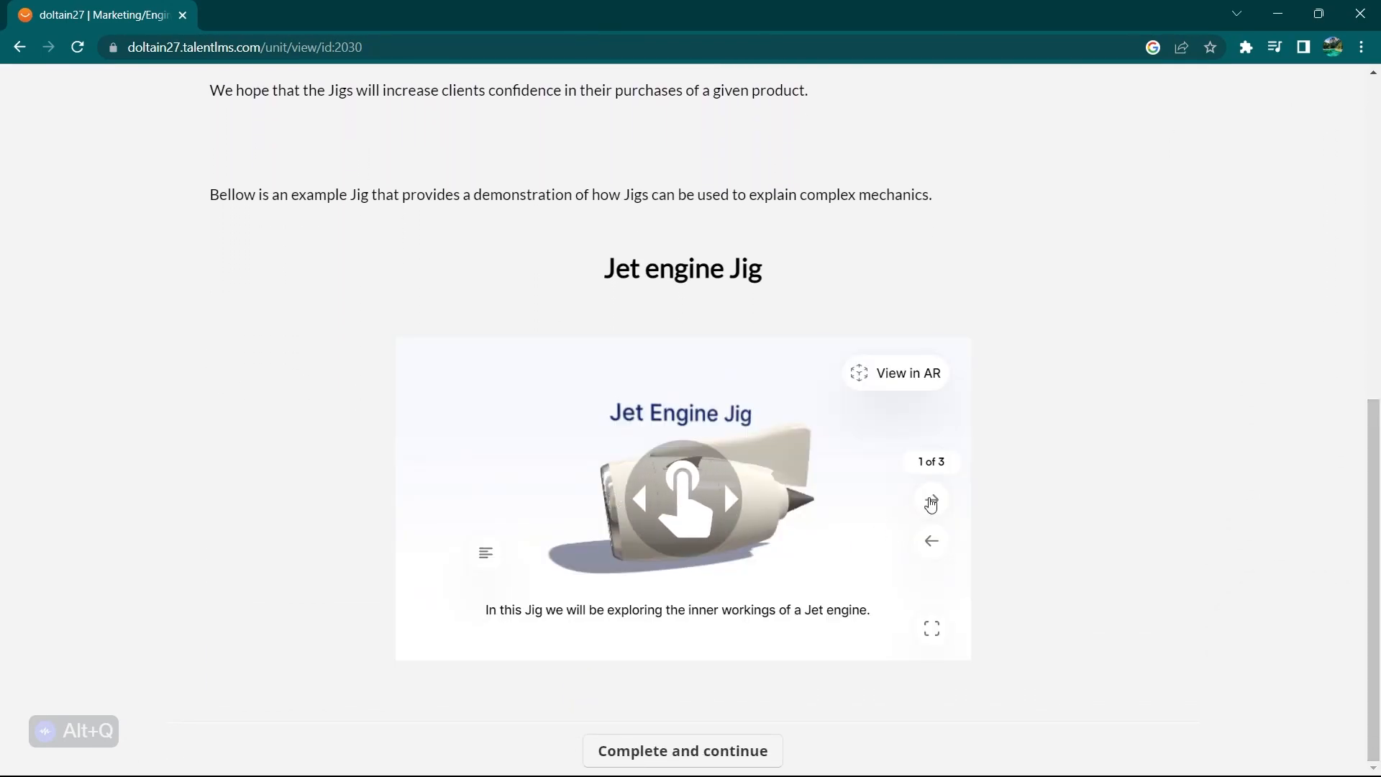
{"action": "left_click", "coordinate": [932, 501]}
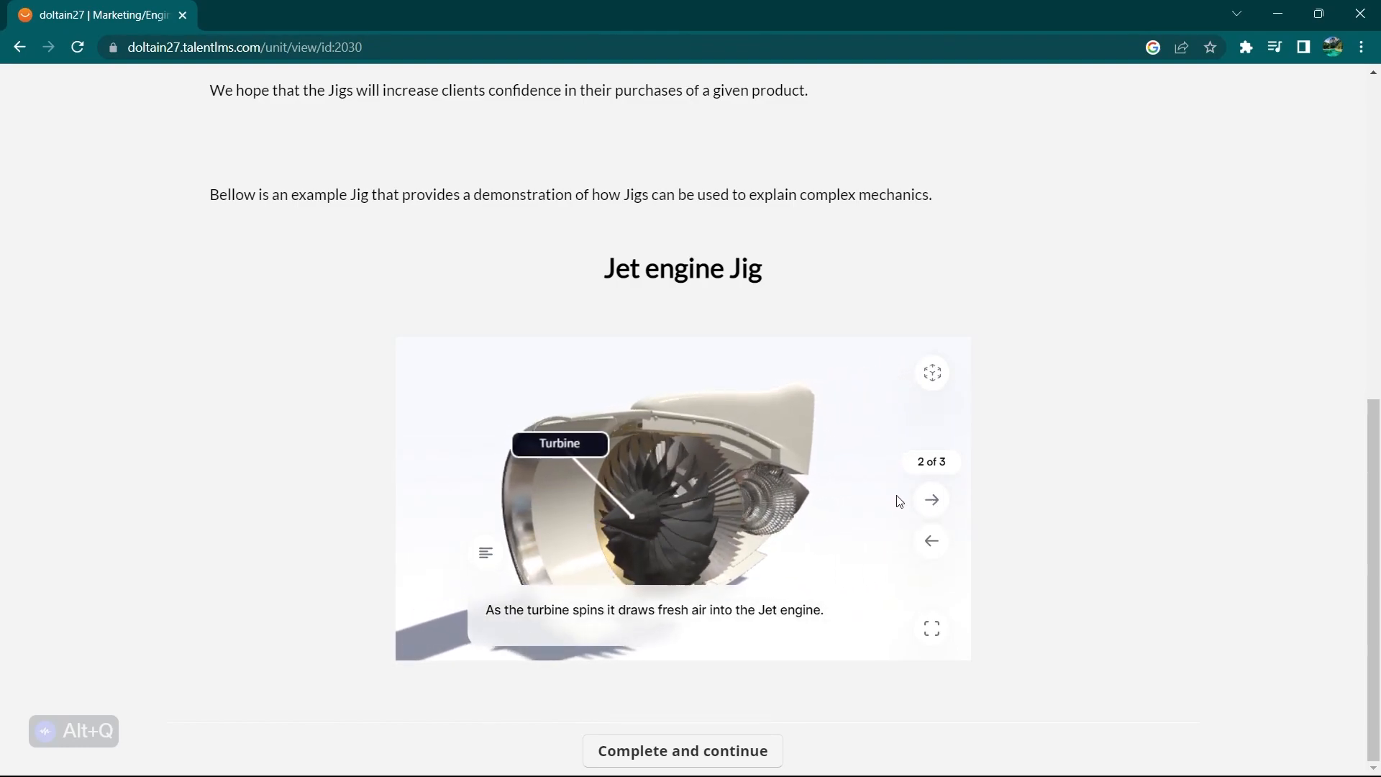
{"action": "left_click", "coordinate": [933, 504]}
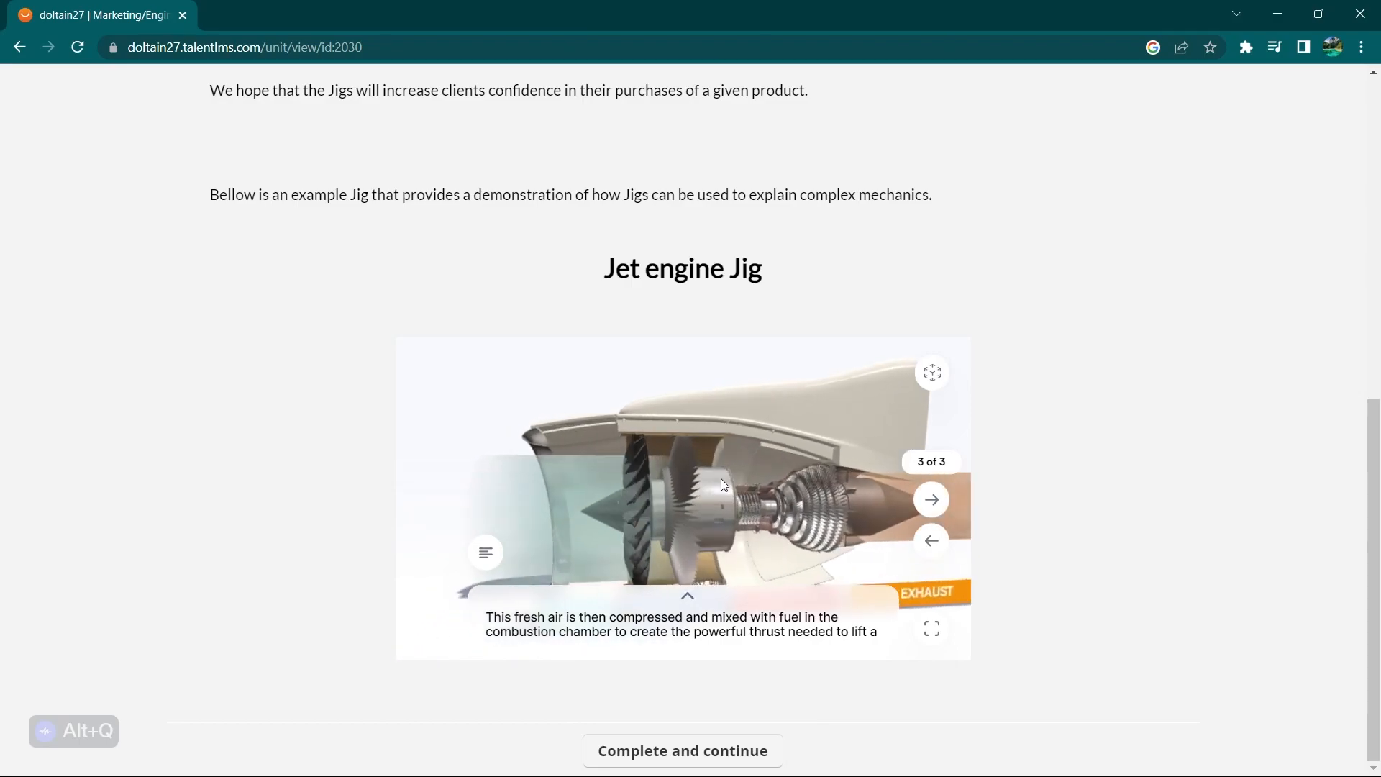